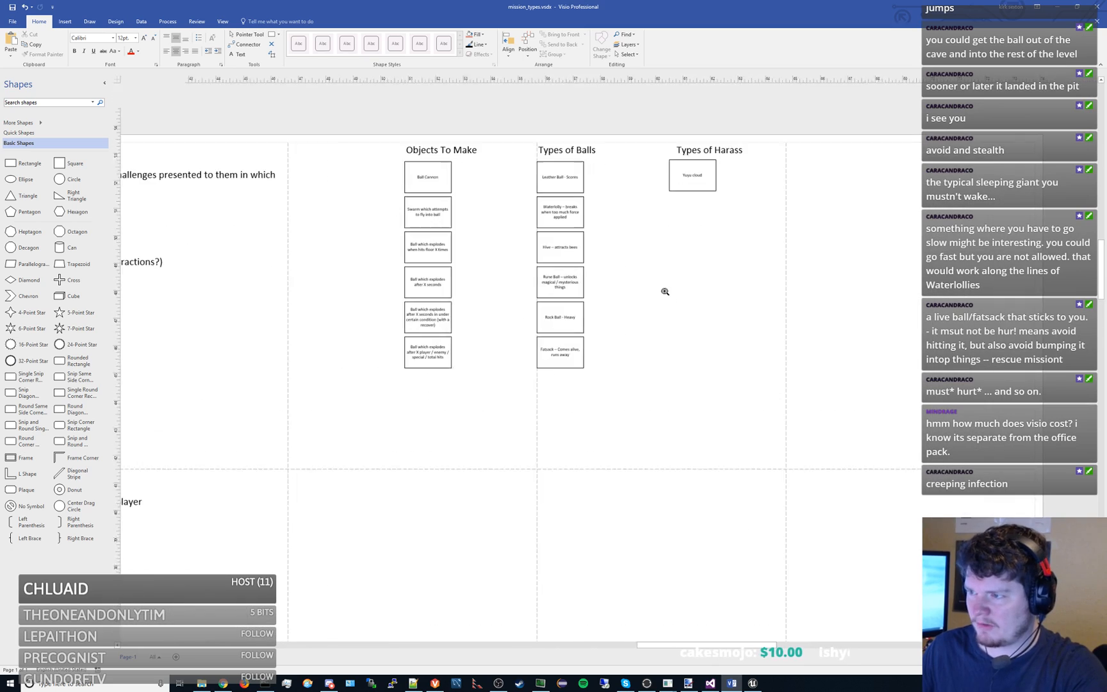
scroll(601, 287, "up", 2)
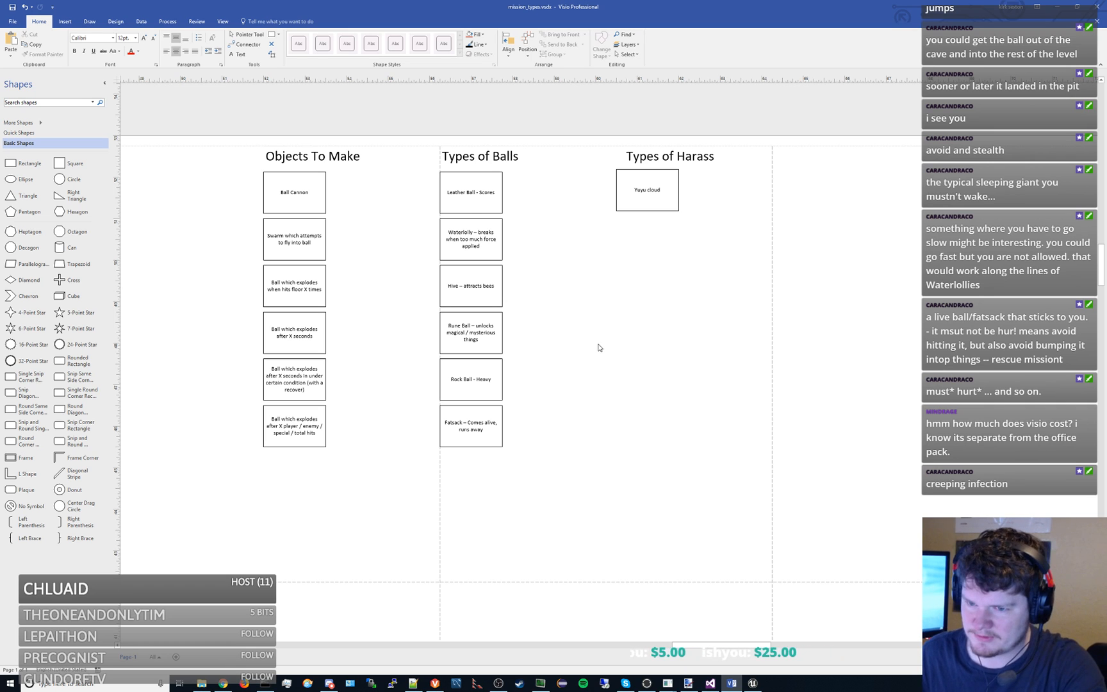
left_click(602, 342, "ctrl+shift")
scroll(602, 342, "down", 1)
scroll(601, 356, "up", 1)
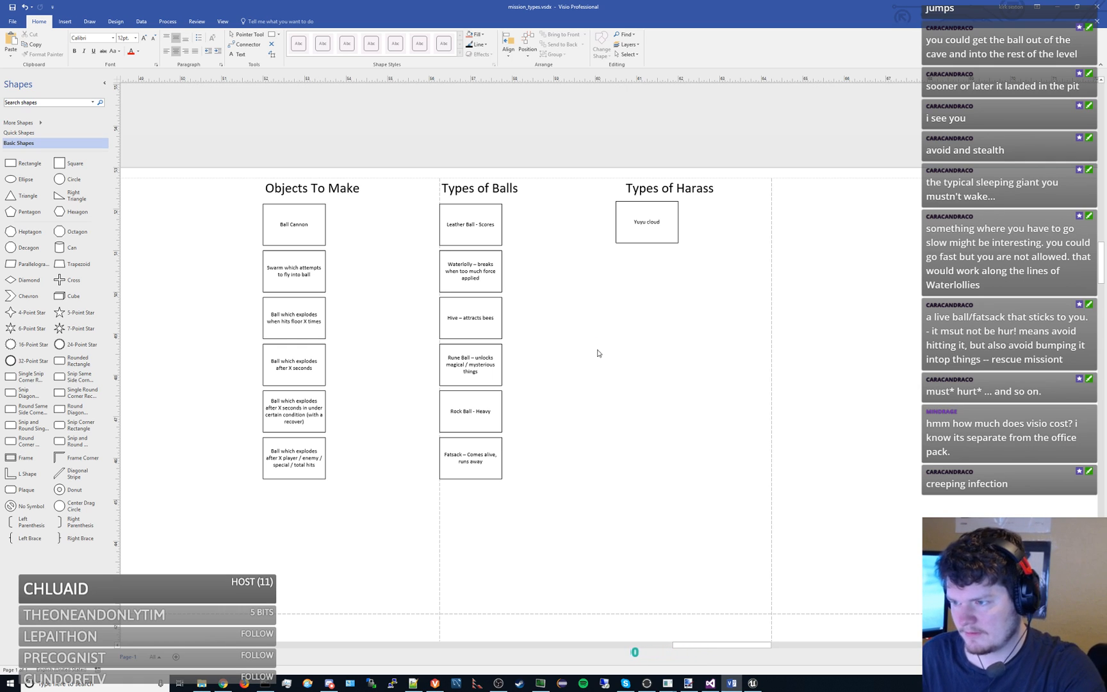
- Open missions_and_stats.vsdx from the Tech documentation folder and look over the overall layout of its diagrams
left_click(201, 683)
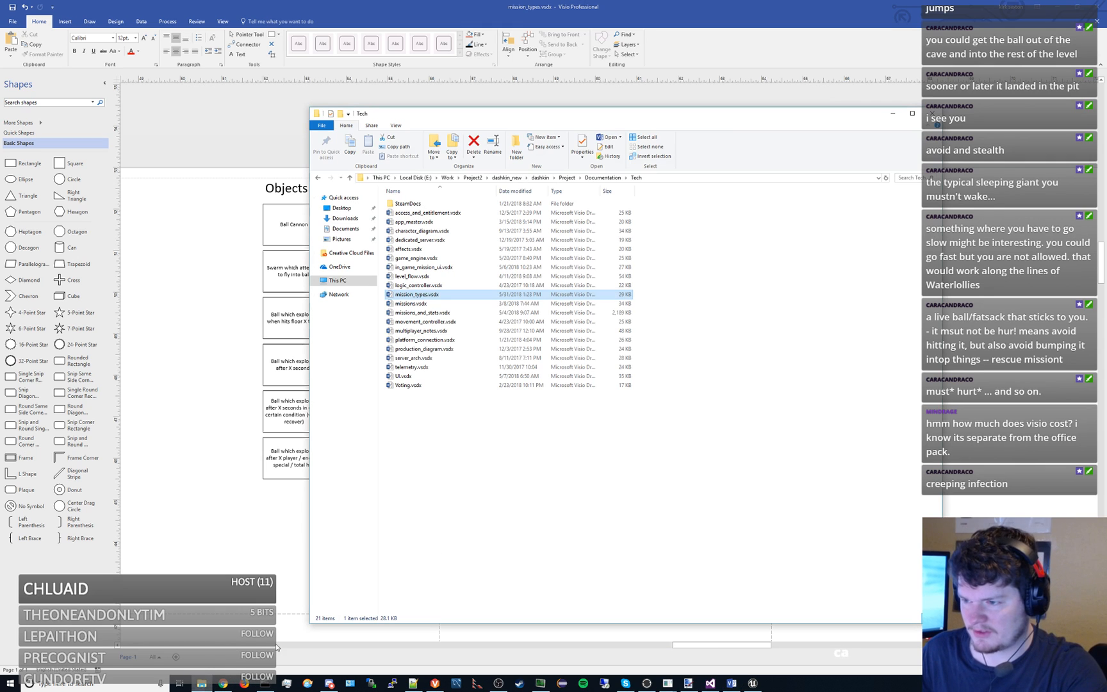
double_click(459, 314)
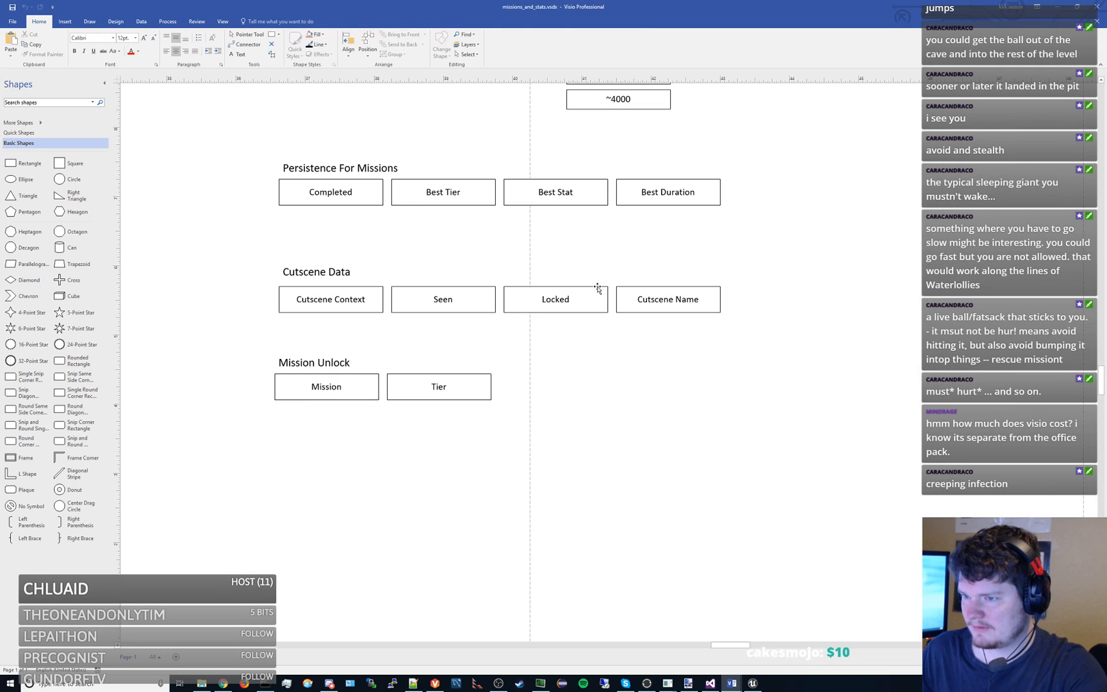
scroll(594, 283, "down", 6)
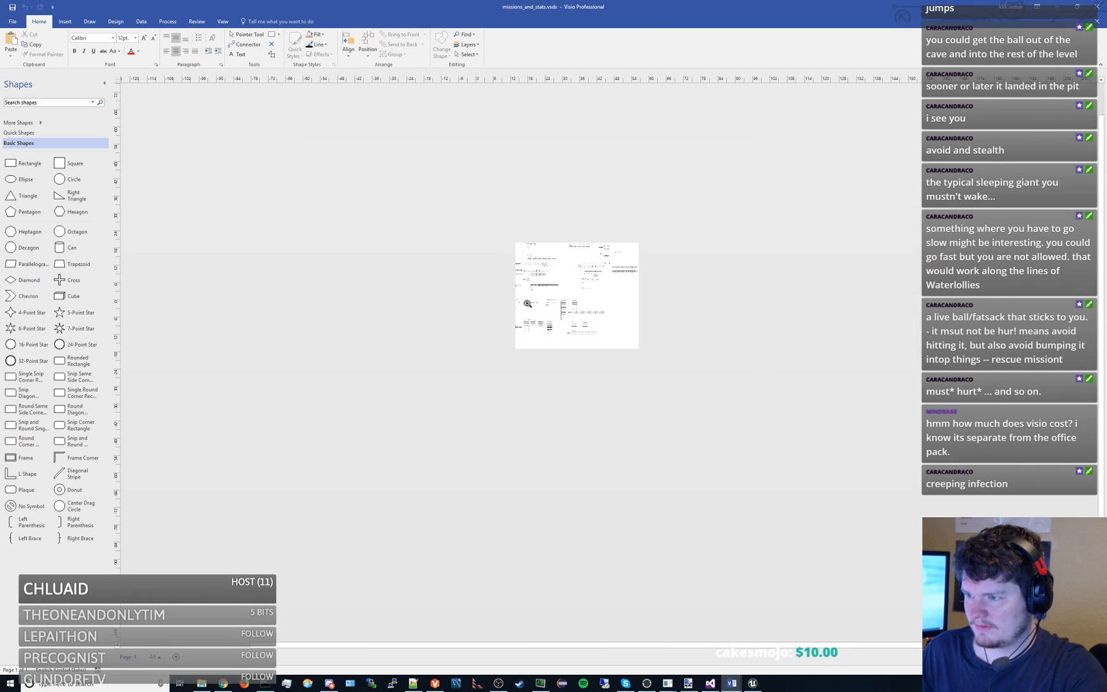
left_click_drag(553, 296, 622, 312)
scroll(522, 299, "up", 2)
left_click_drag(418, 285, 388, 293)
scroll(515, 330, "up", 4)
left_click_drag(555, 305, 813, 382)
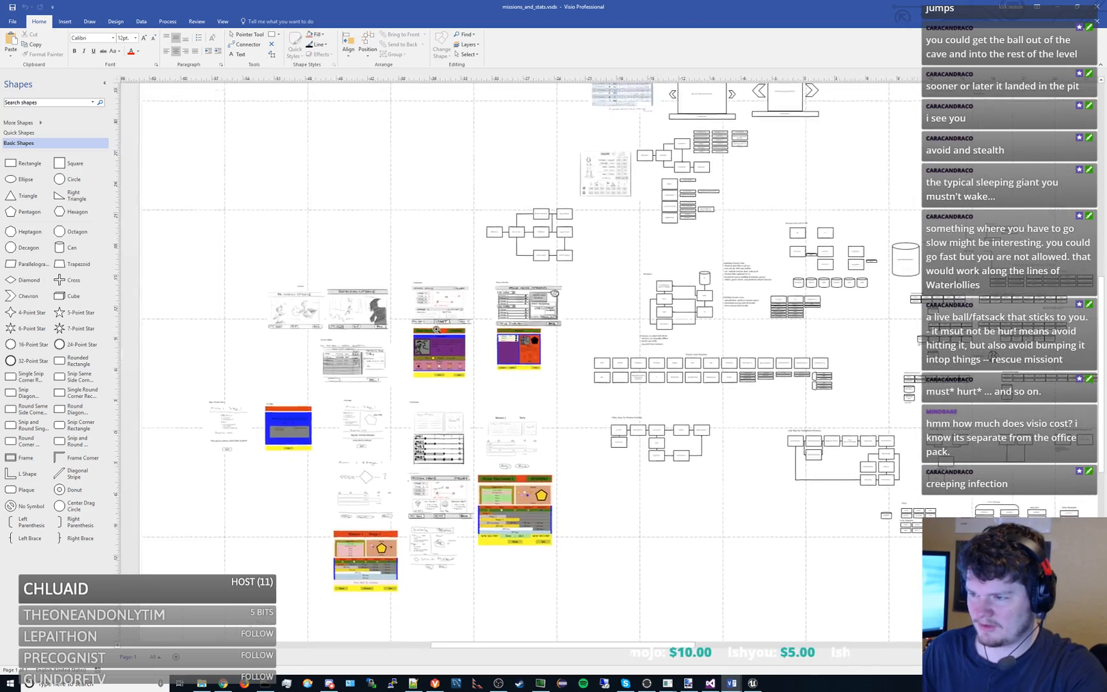
- Examine the mission screen mockups and cutscene sketches in the missions and stats drawing
scroll(433, 325, "up", 4)
scroll(737, 290, "down", 4)
left_click_drag(730, 283, 429, 270)
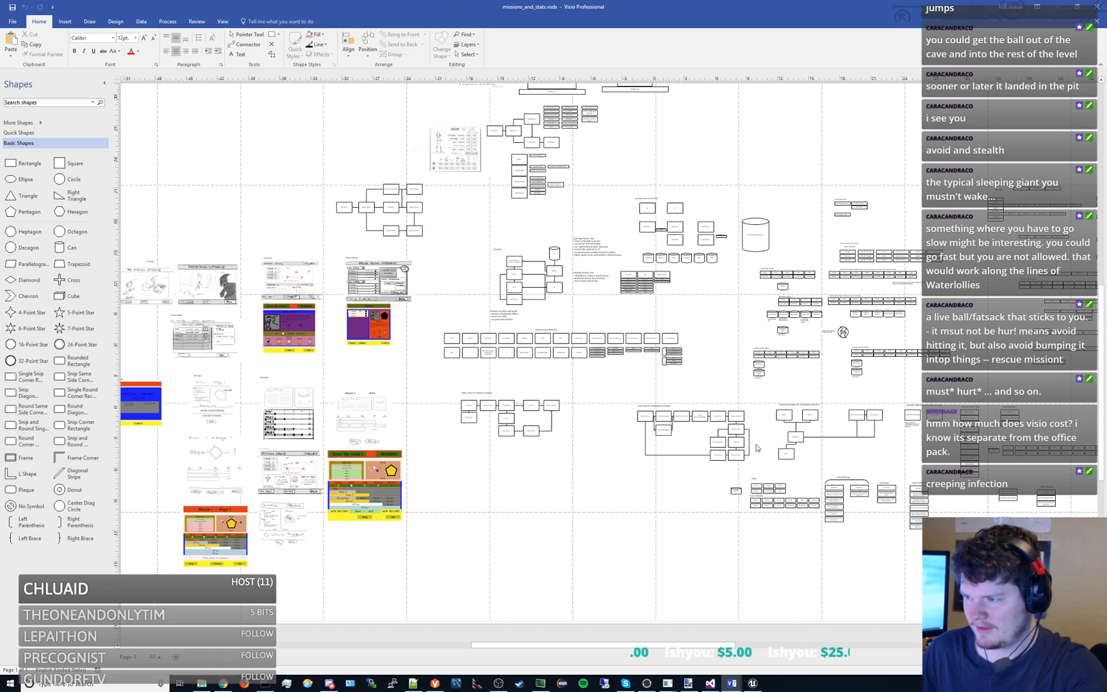
left_click_drag(290, 348, 561, 328)
scroll(562, 327, "up", 3)
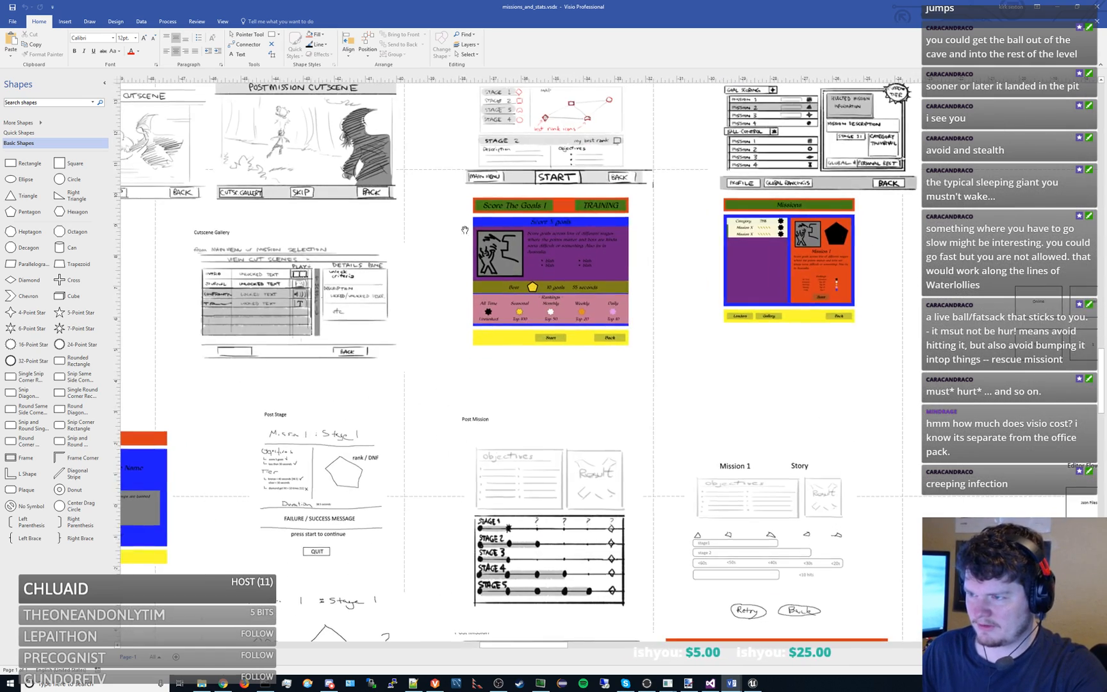
left_click_drag(512, 250, 728, 396)
scroll(592, 319, "up", 3)
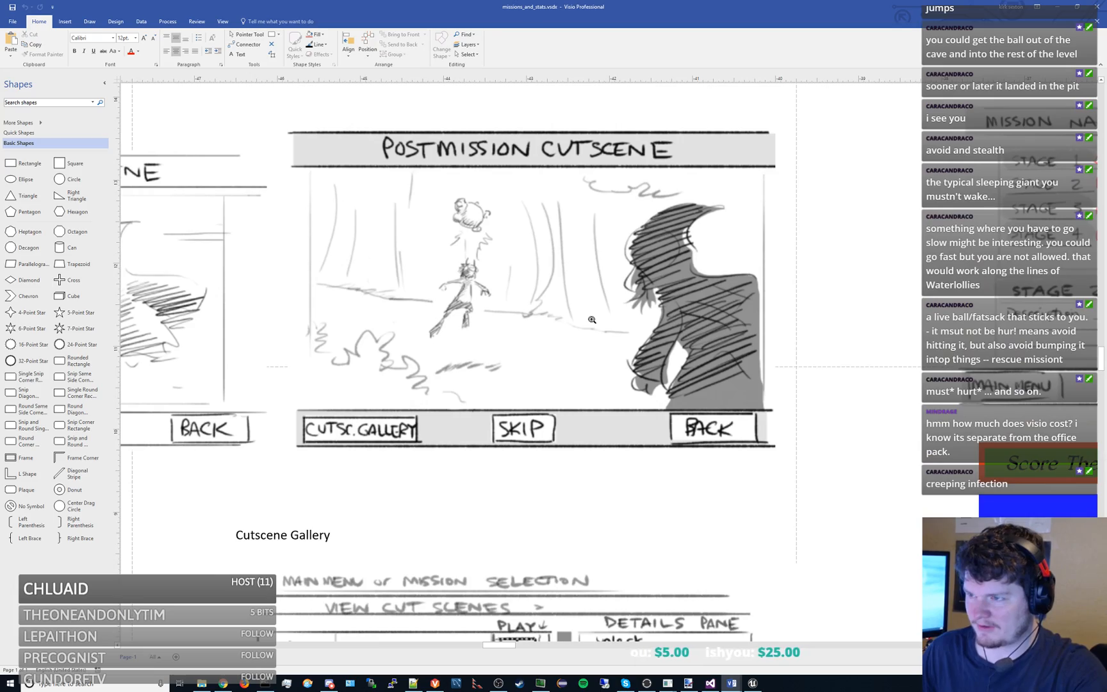
scroll(592, 320, "down", 6)
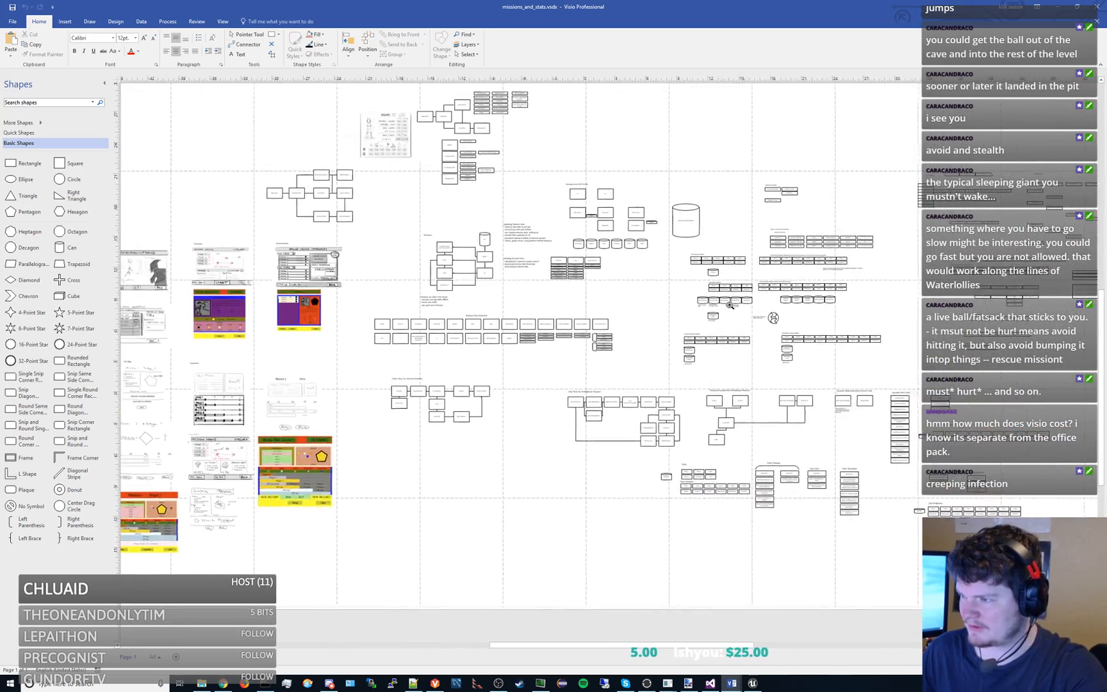
- Examine the interval and stats database storage tables, then close that drawing and return to mission_types.vsdx
scroll(621, 340, "up", 6)
left_click_drag(731, 338, 305, 235)
scroll(375, 239, "up", 2)
scroll(556, 237, "down", 1)
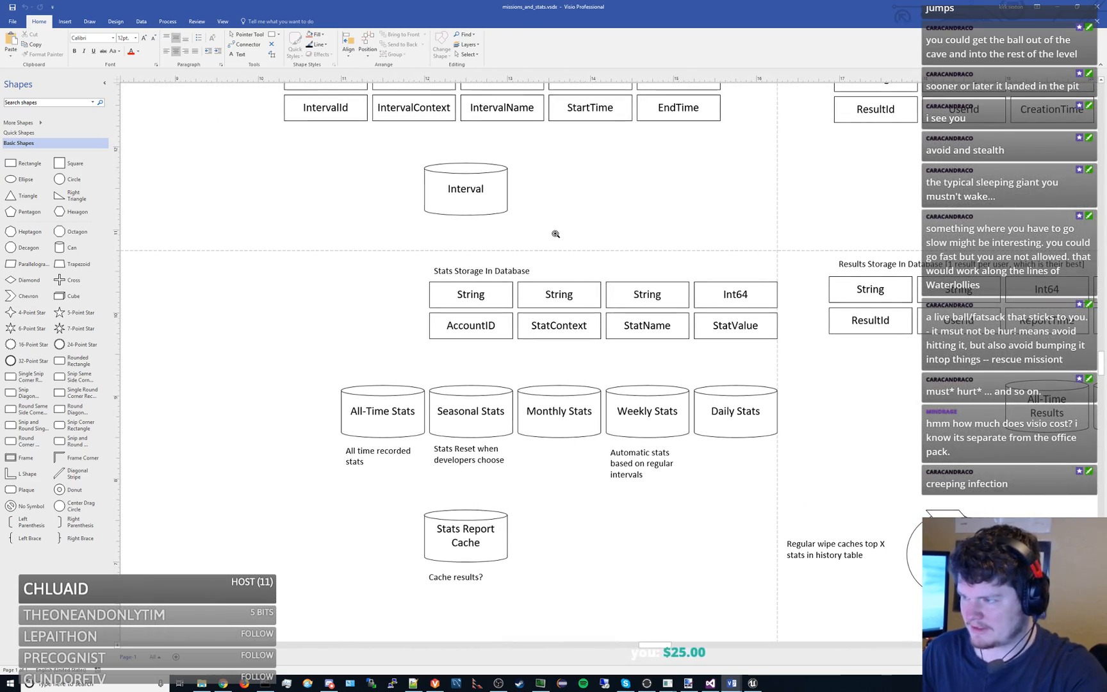
scroll(555, 234, "down", 1)
scroll(536, 363, "up", 3)
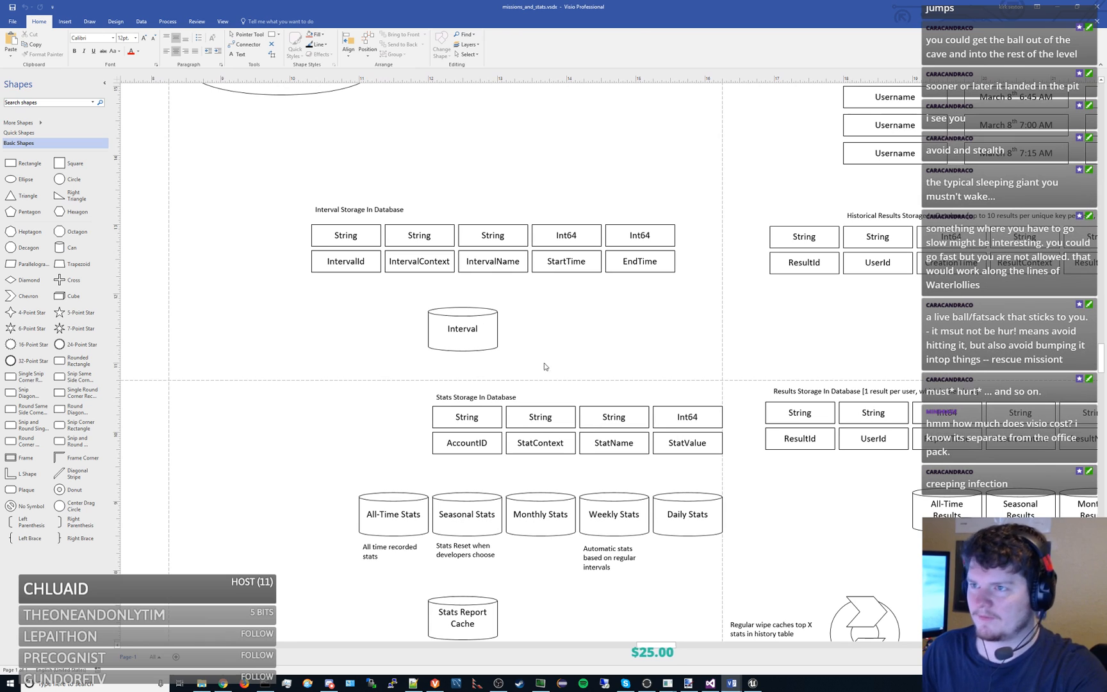
left_click(1097, 6)
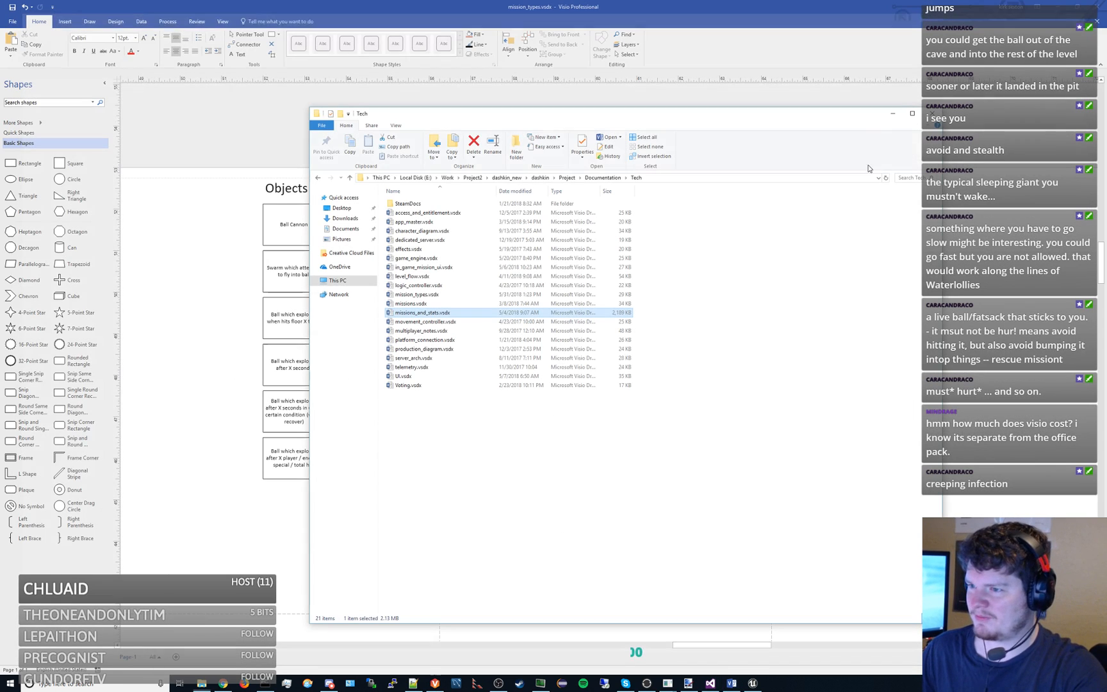
left_click(545, 4)
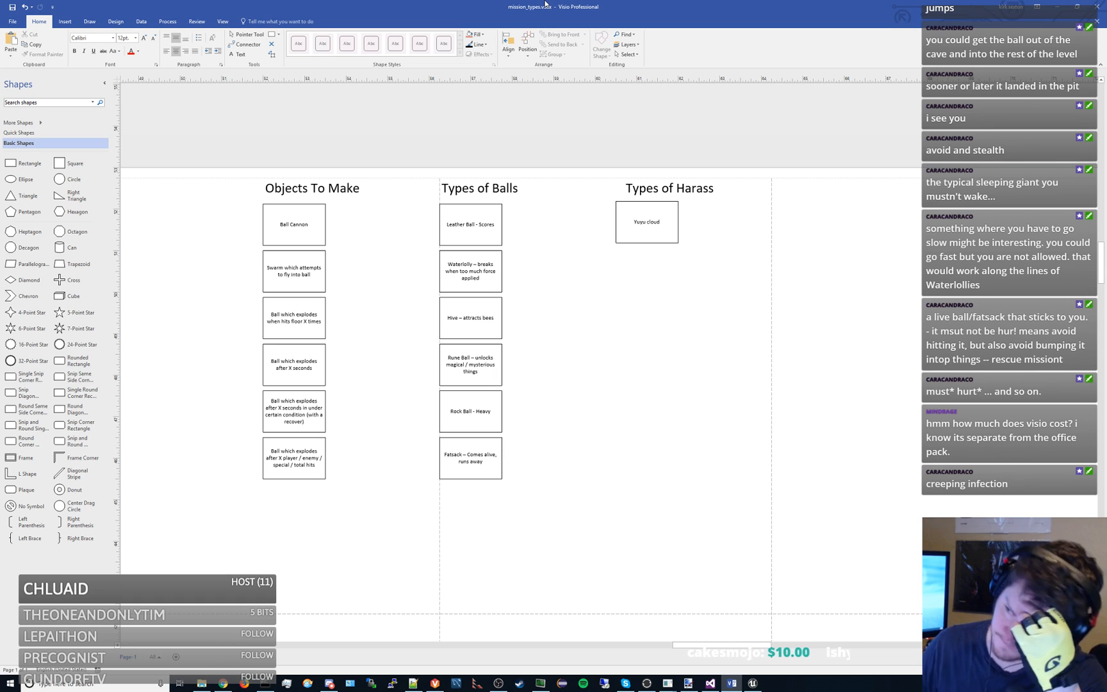
- Extend the Yuyu cloud box text under Types of Harass with "(disperse on hit)"
double_click(667, 222)
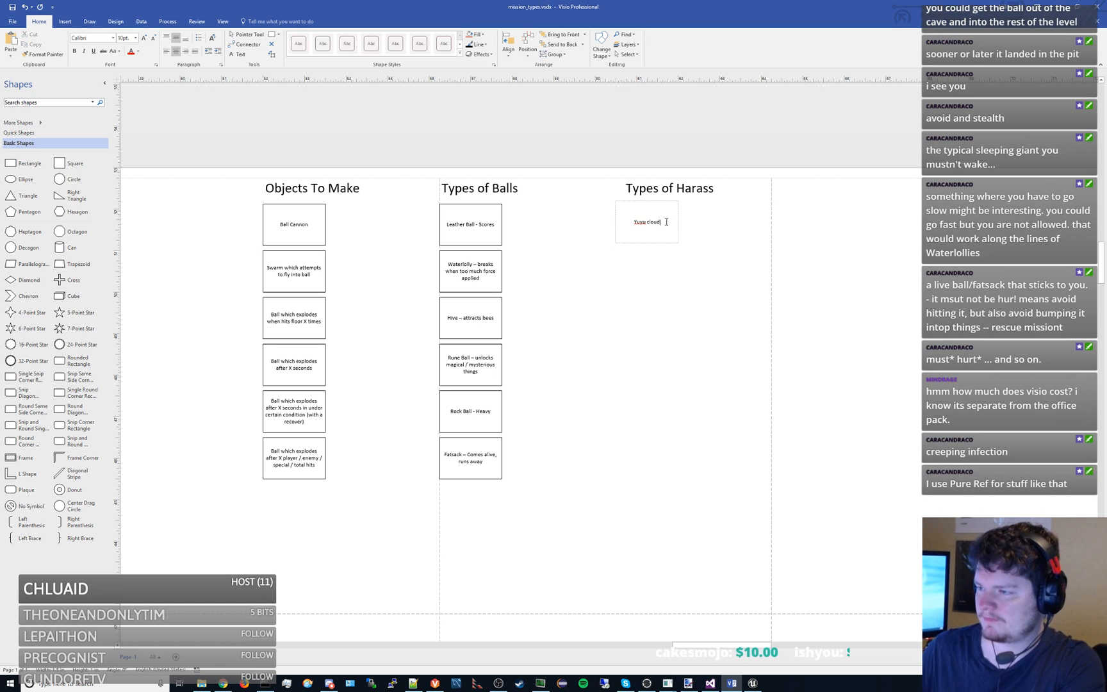
type("(di")
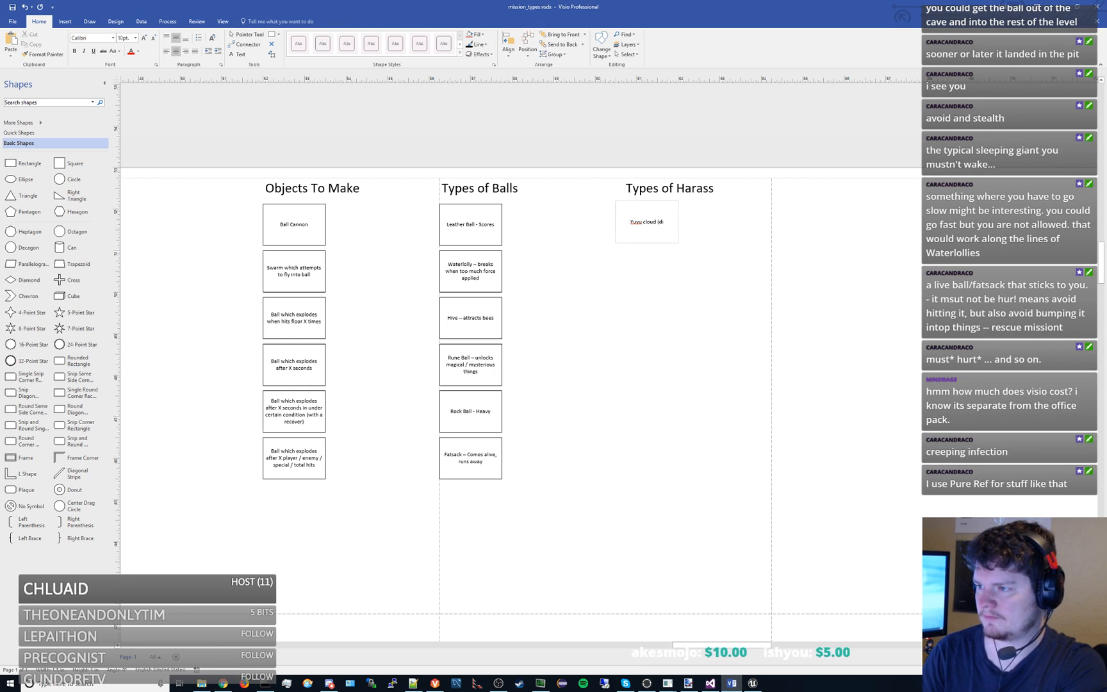
type("sperse on hit)")
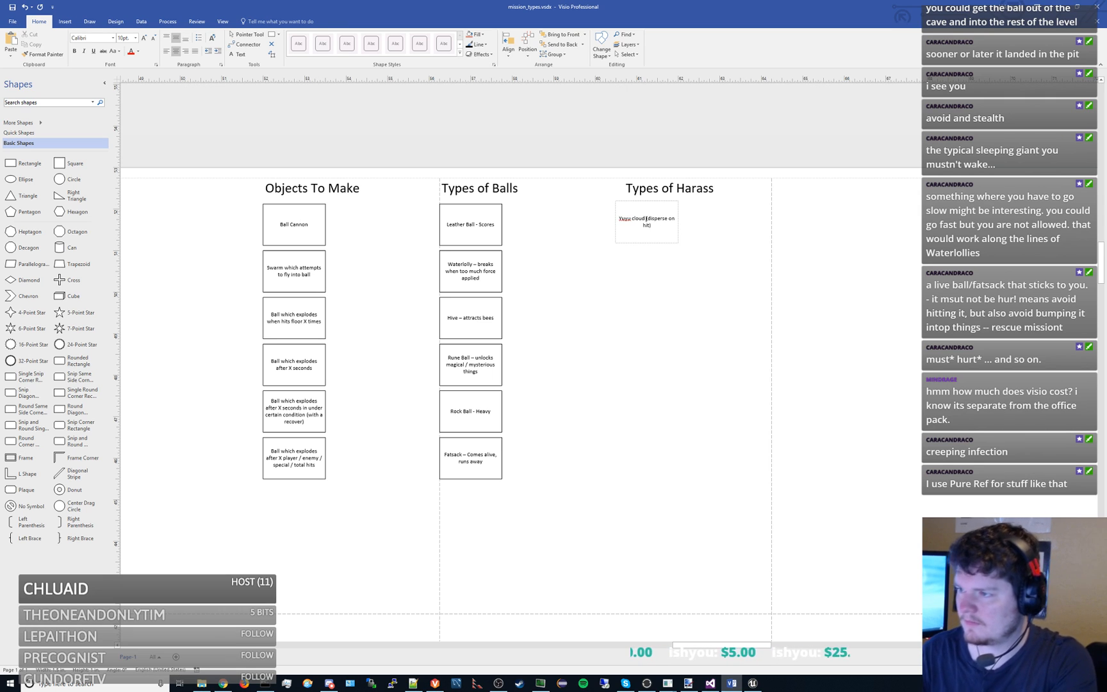
left_click(737, 234)
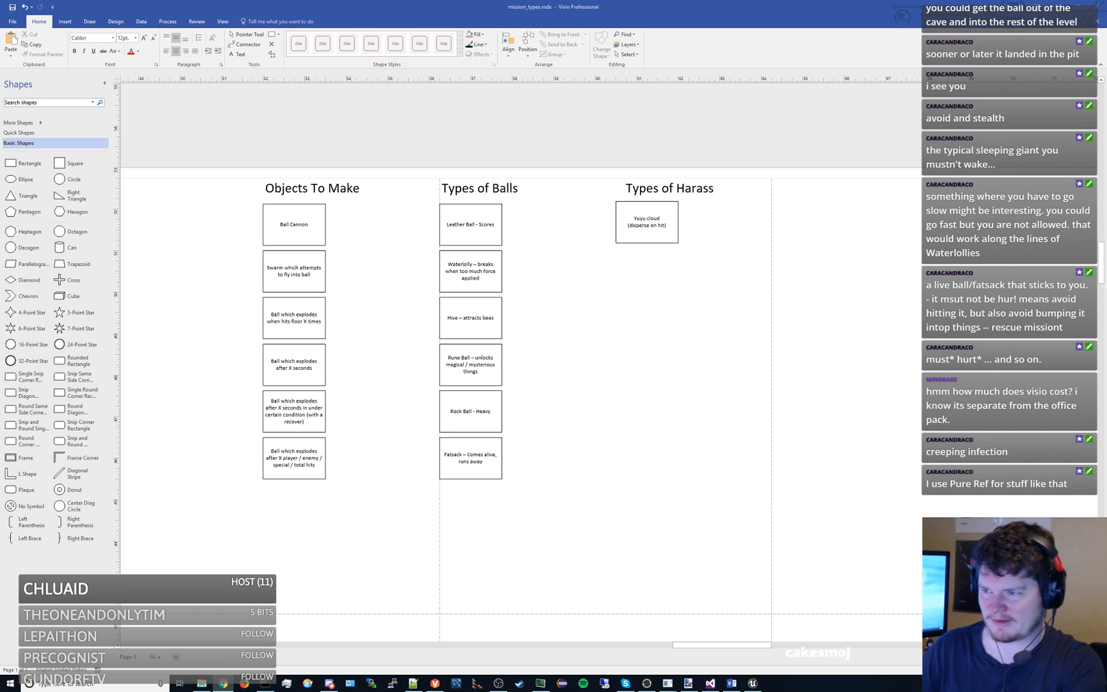
- Review the boxes in the Objects To Make, Types of Balls and Types of Harass columns
left_click_drag(585, 420, 697, 354)
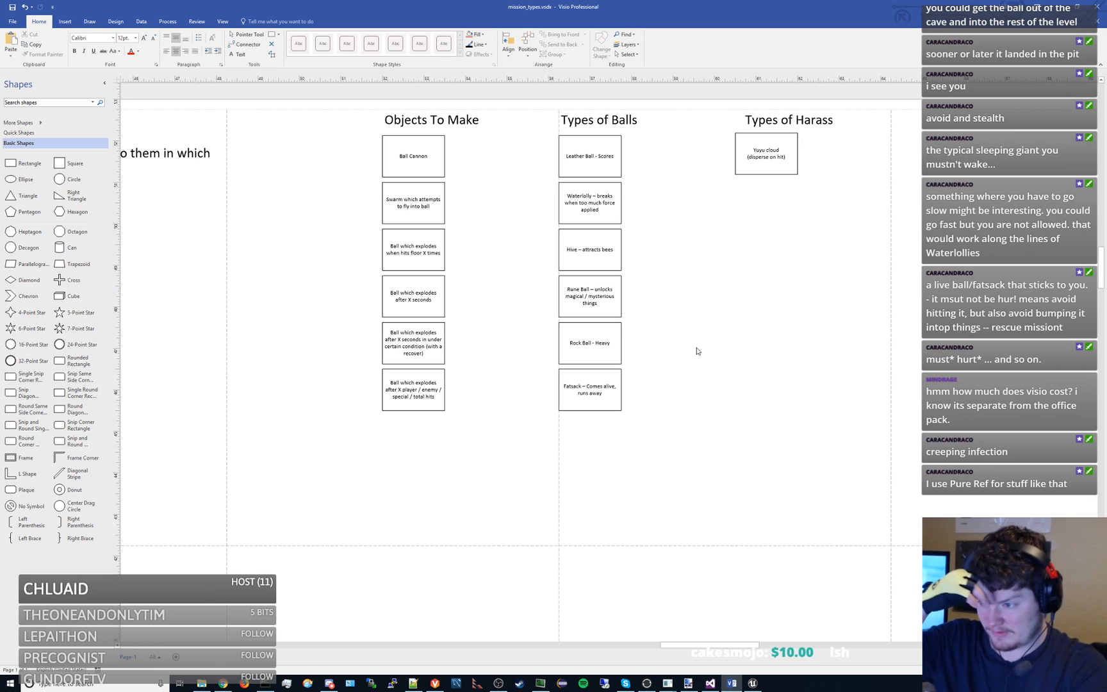
left_click_drag(527, 257, 510, 274)
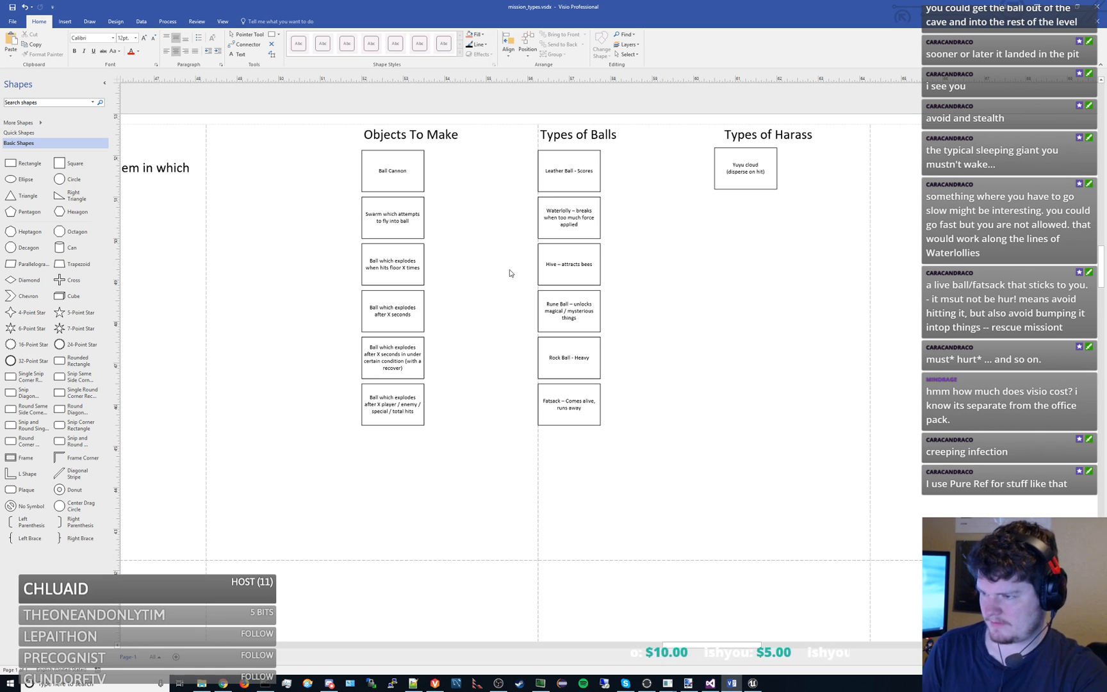
left_click_drag(348, 274, 316, 267)
scroll(318, 266, "up", 2)
scroll(440, 351, "down", 2)
scroll(450, 328, "up", 2)
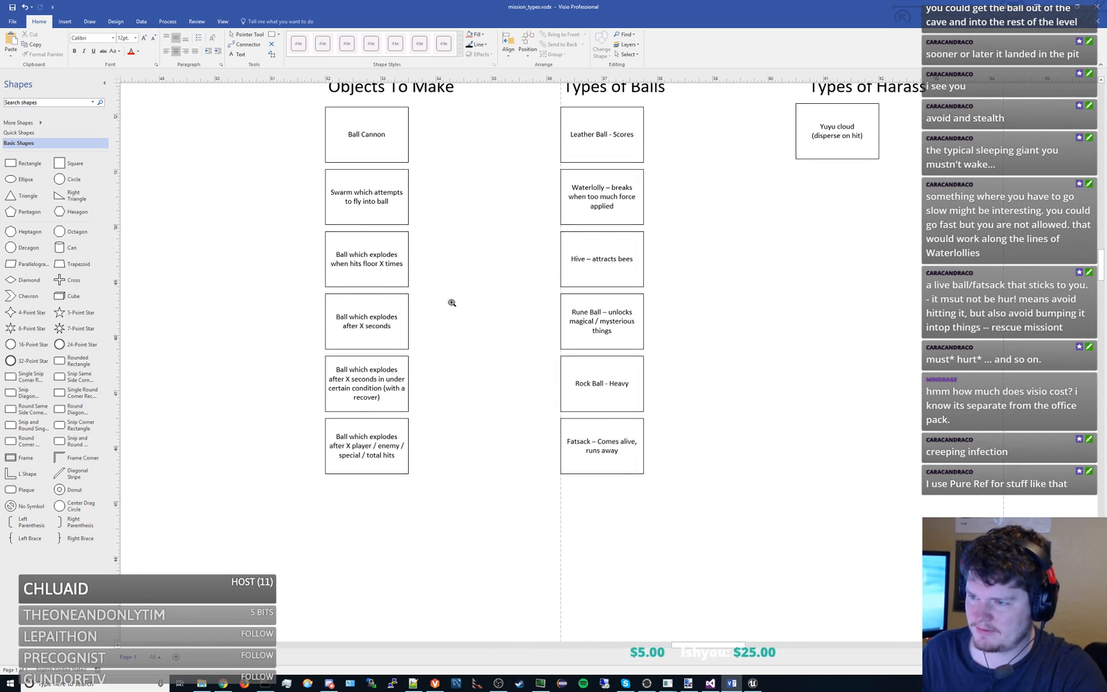
scroll(451, 301, "down", 2)
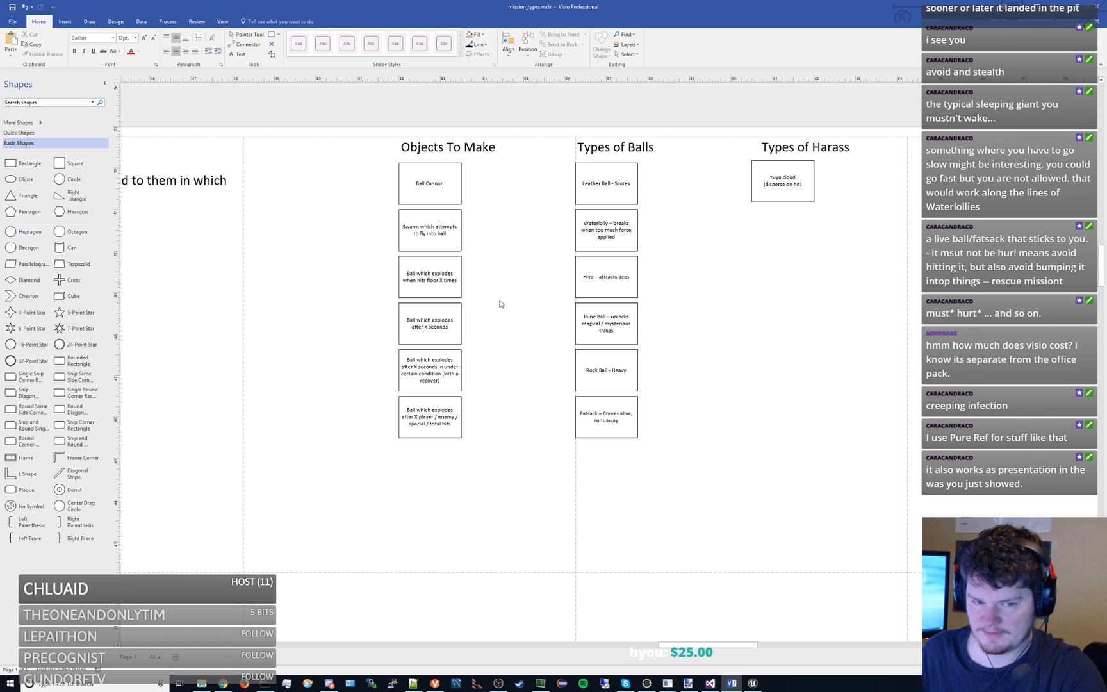
left_click_drag(500, 297, 471, 297)
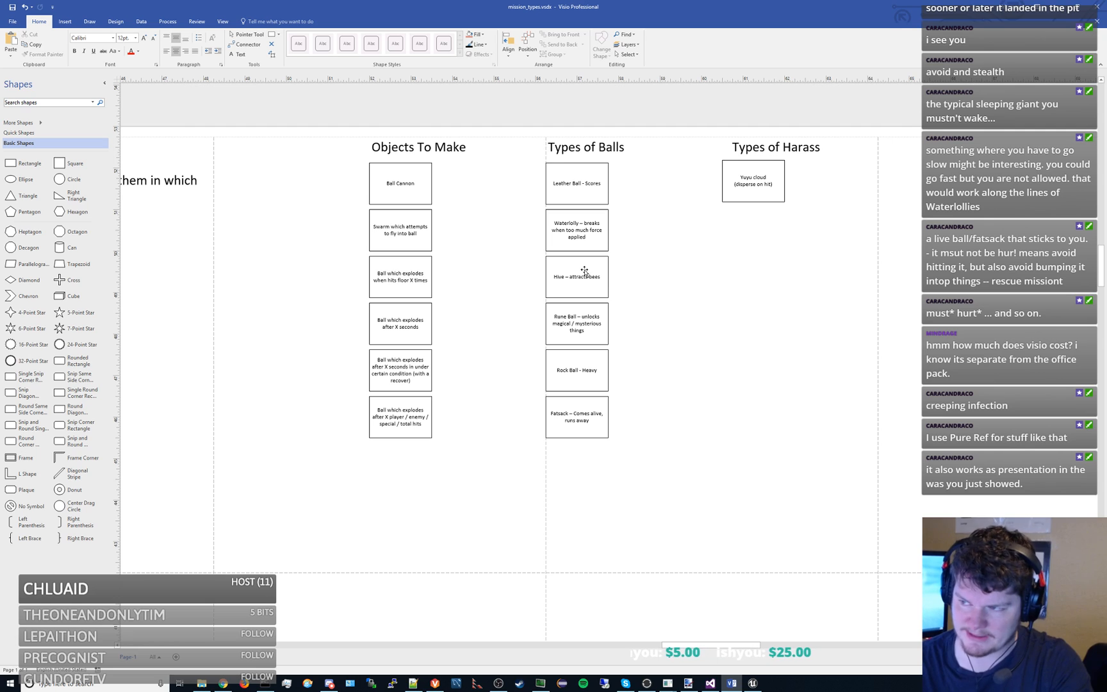
- Duplicate the Hive box and place the copy beside the Leather Ball box, starting a second column under Types of Balls
left_click(594, 263)
key("ctrl+c")
key("ctrl+v")
left_click_drag(657, 366, 661, 197)
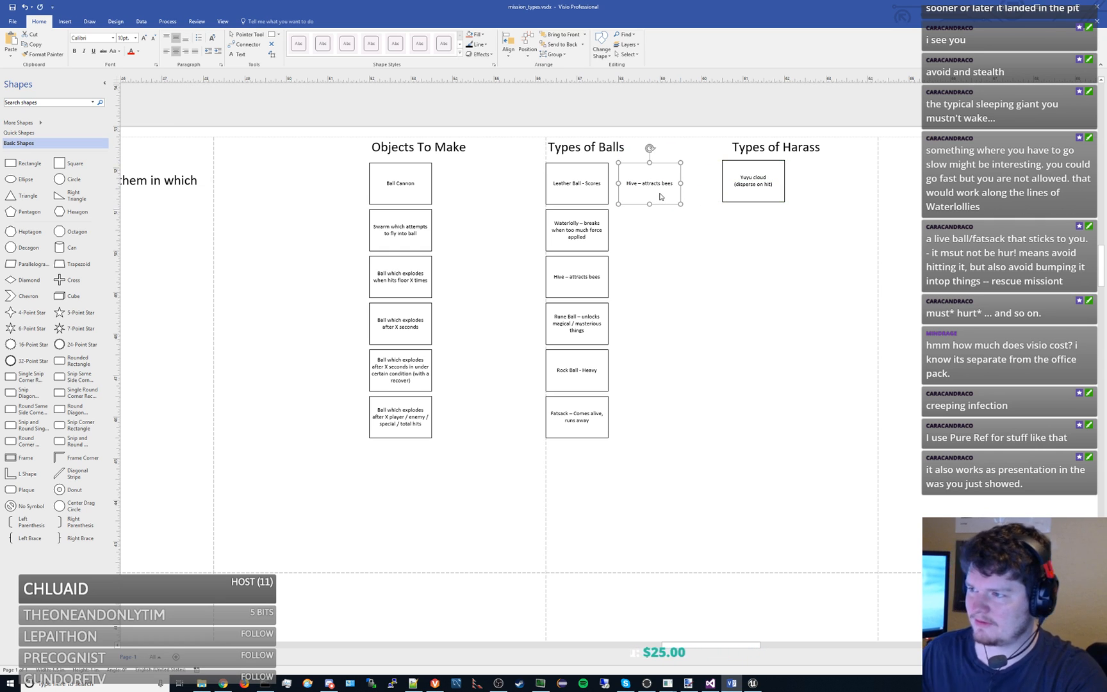
- Replace the copied box's text with "Food Ball – Attracts Morrugs / Prowlies"
double_click(653, 193)
type("Food Ball")
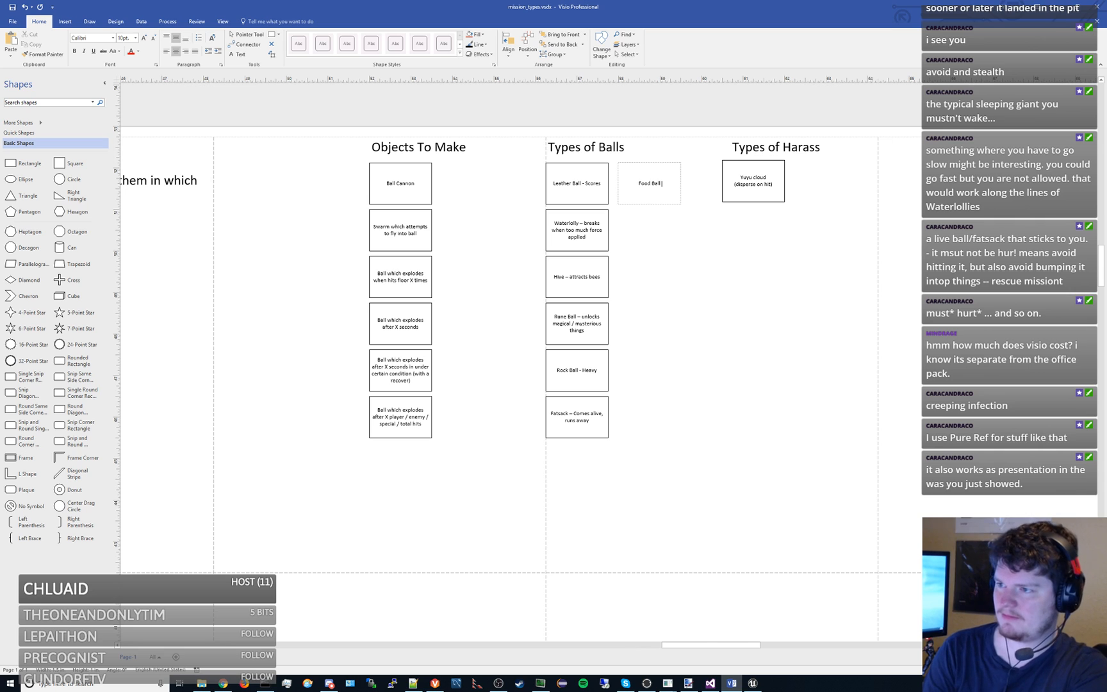
type(" - Attracts Morrugs")
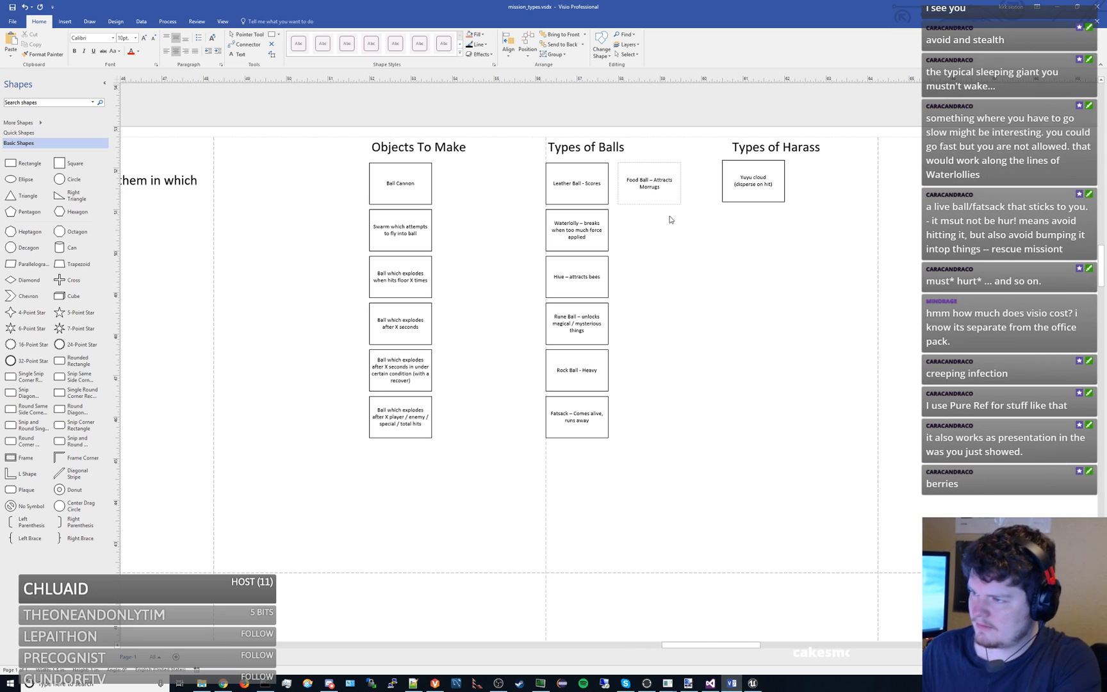
type(" / Prowlies")
left_click(664, 254)
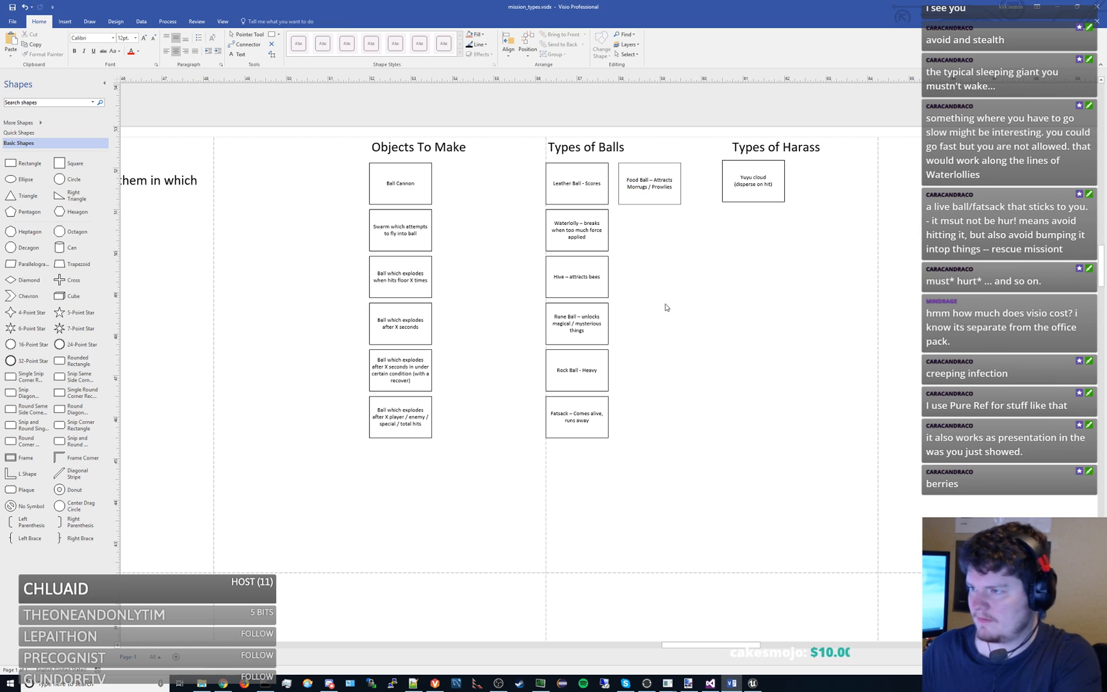
- Change the word "Food" to "Berry" in the new ball box
double_click(638, 180)
left_click(638, 180)
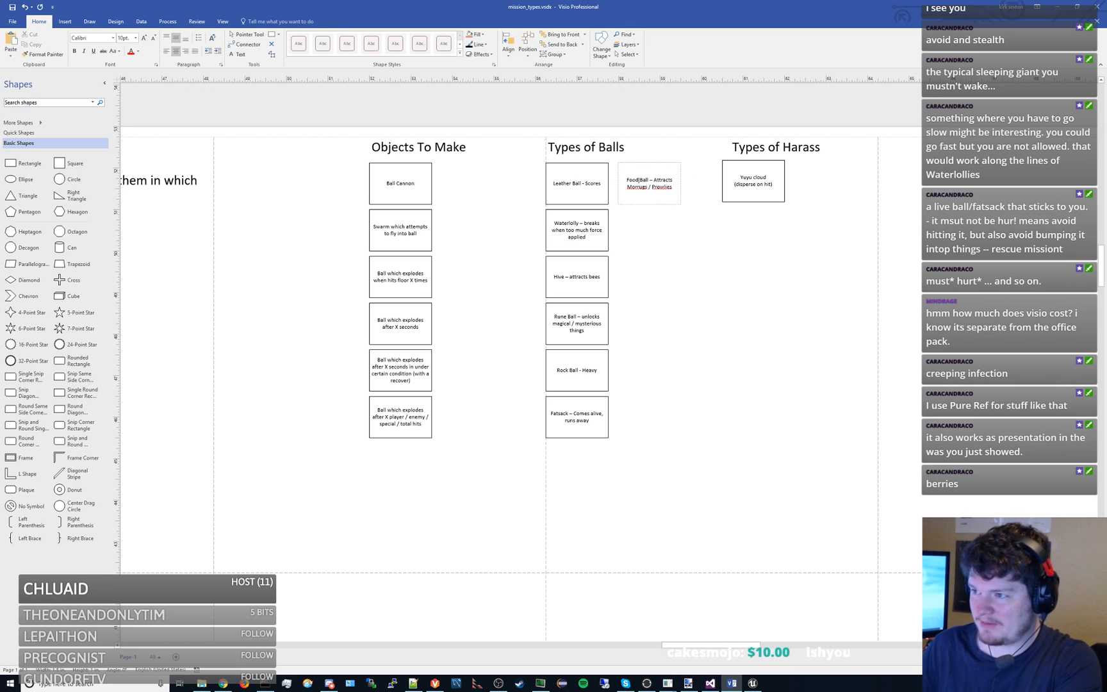
key("BackSpace")
key("BackSpace")
key("BackSpace")
key("BackSpace")
type("Berry")
left_click(656, 223)
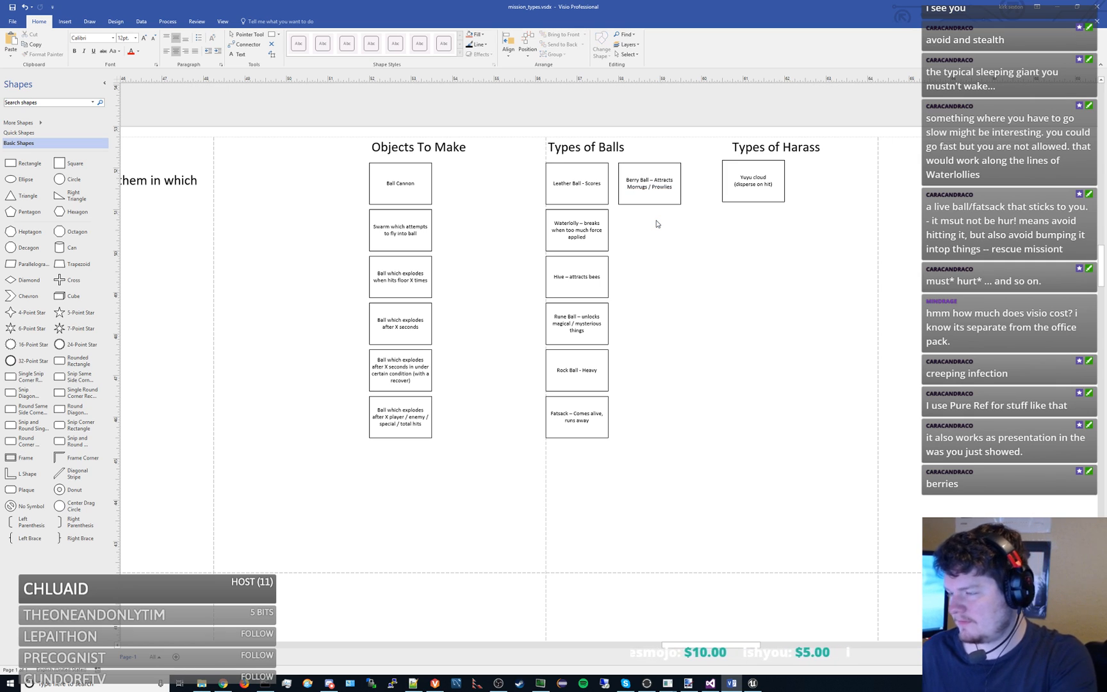
- Copy the Yuyu cloud box alongside itself and label the copy "Morrug (runs after / yells / steals ball & eats)", with the description on a new line
left_click_drag(758, 191, 819, 175)
double_click(833, 191)
type("Morrug -")
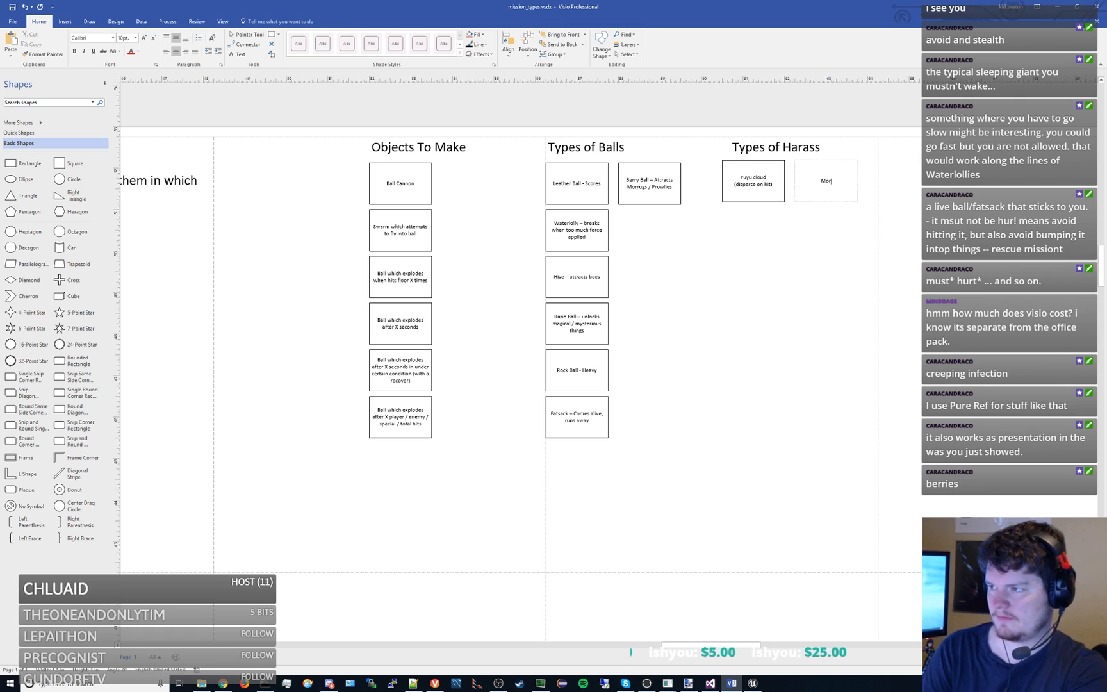
key("BackSpace")
key("BackSpace")
key("BackSpace")
key("Return")
type("(ru")
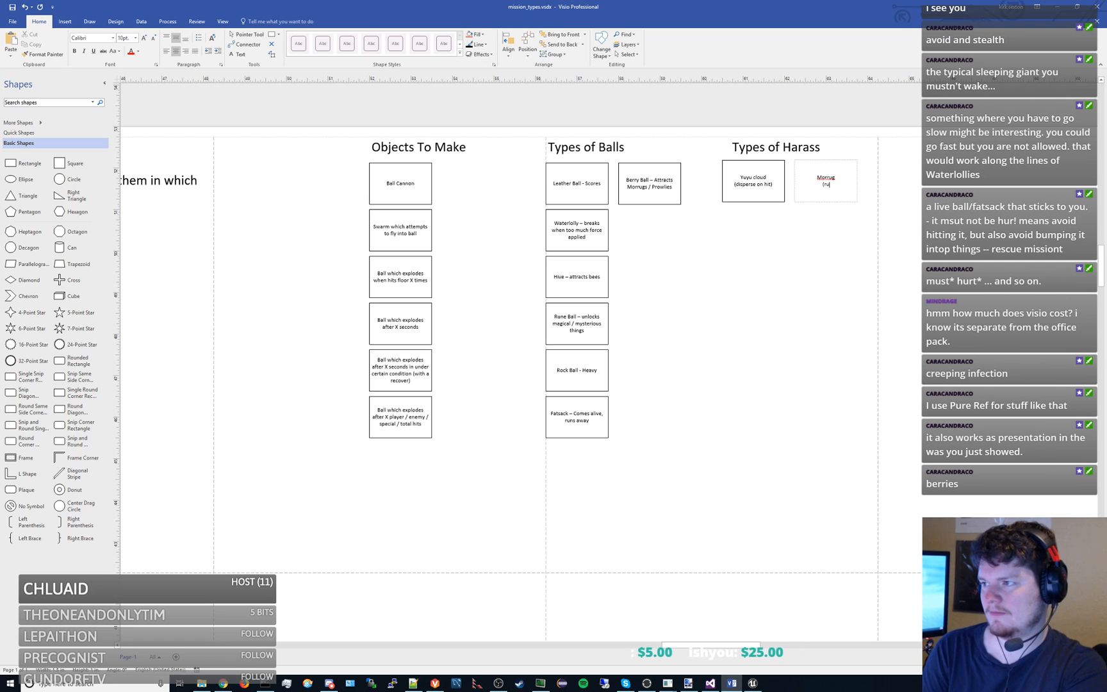
type("ns after / yells")
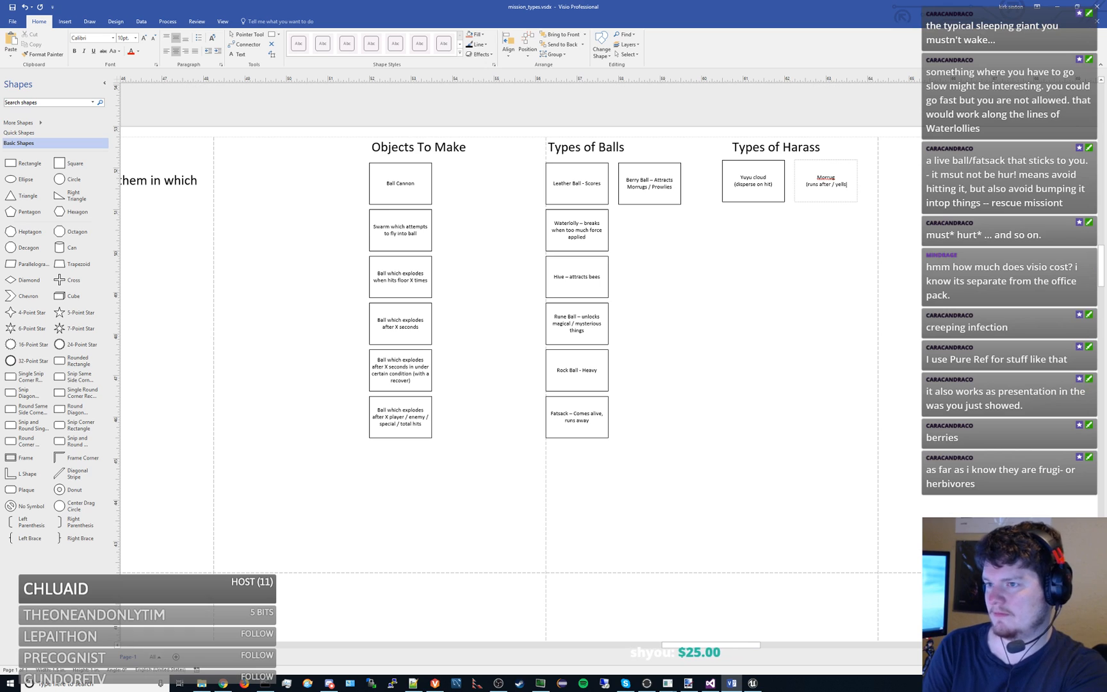
type("teals ball &")
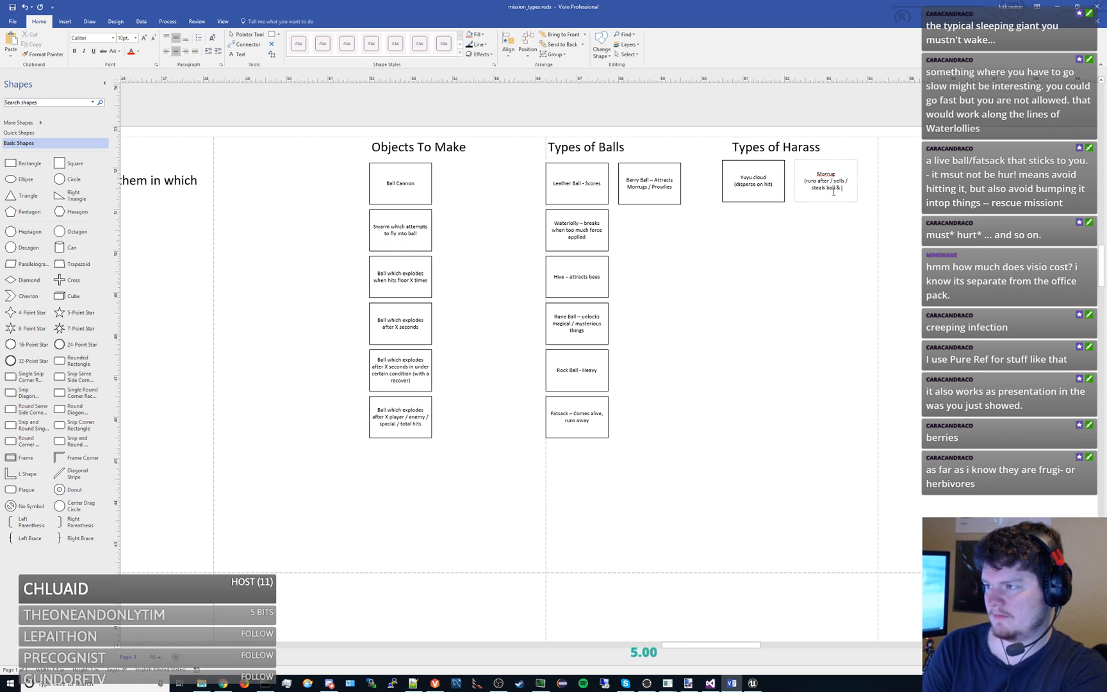
left_click(829, 230)
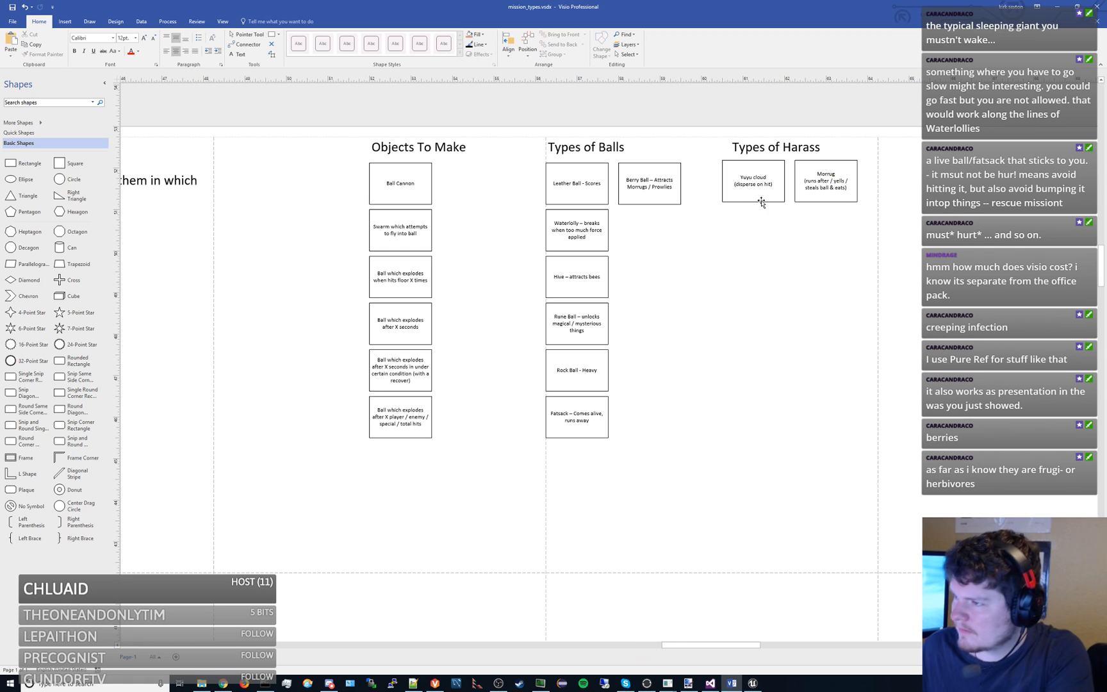
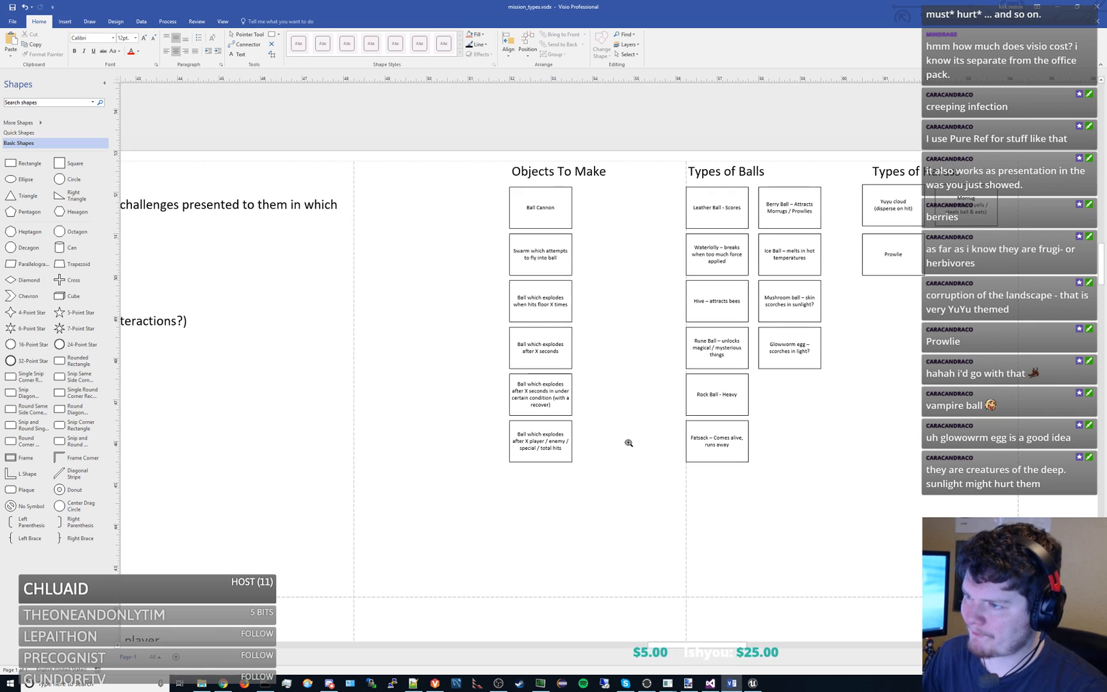
- Add the description "(grabs onto player?)" on a new line in the Prowlie box under Types of Harass
left_click_drag(618, 442, 560, 439)
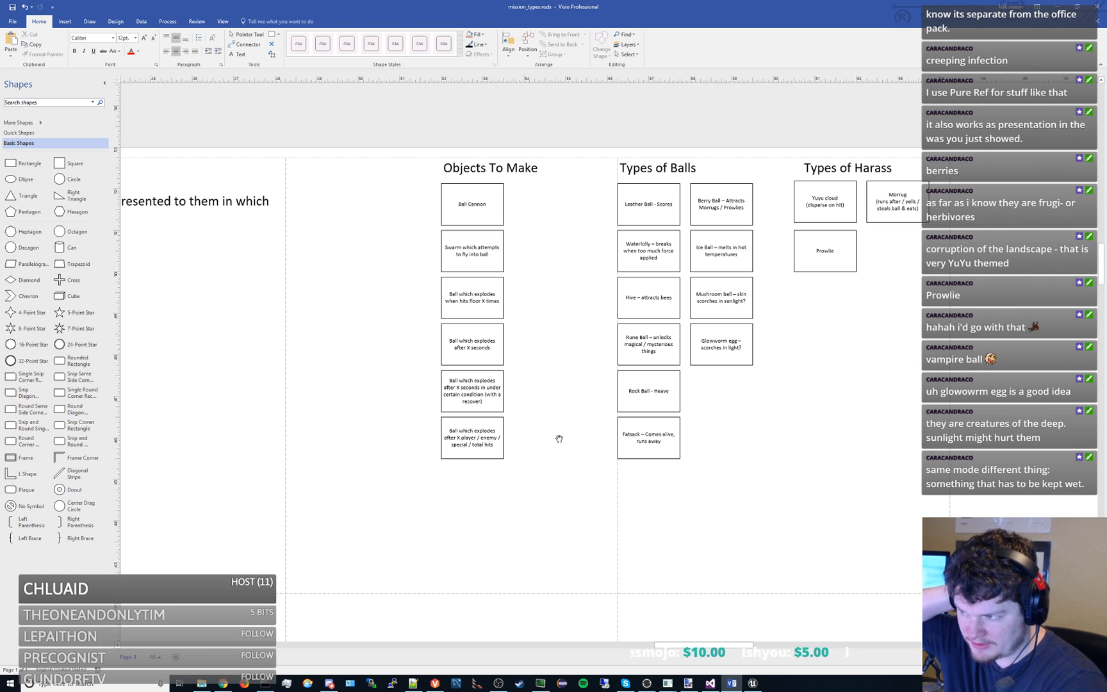
double_click(838, 254)
left_click(864, 262)
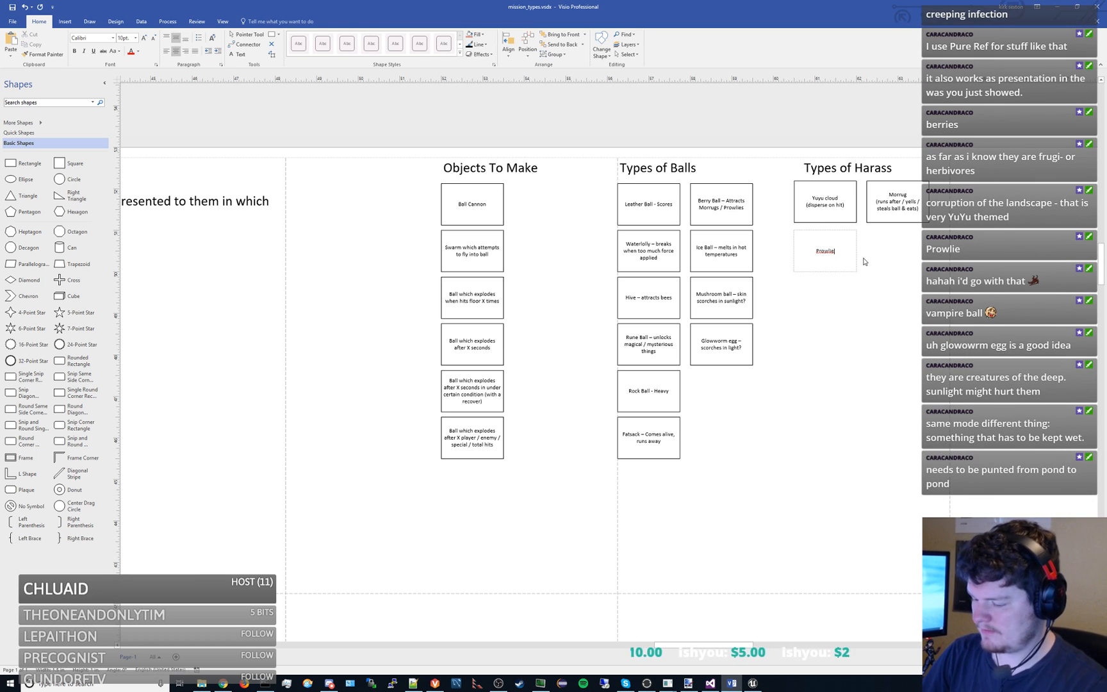
key("Return")
type("(grabs")
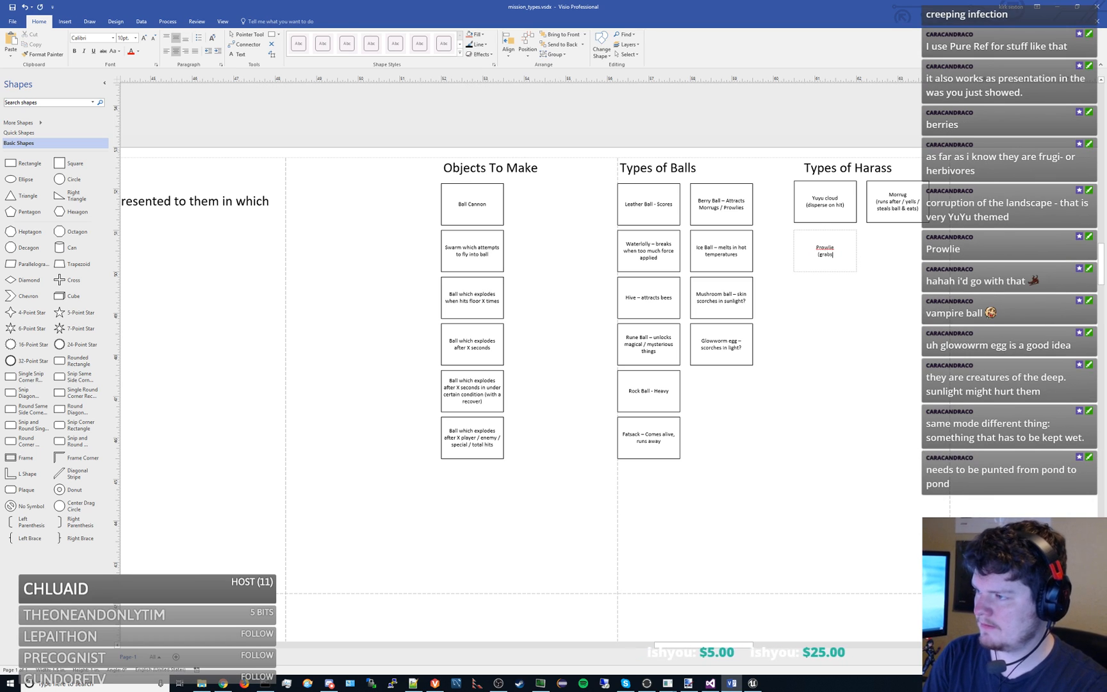
type(" onto bitey?)")
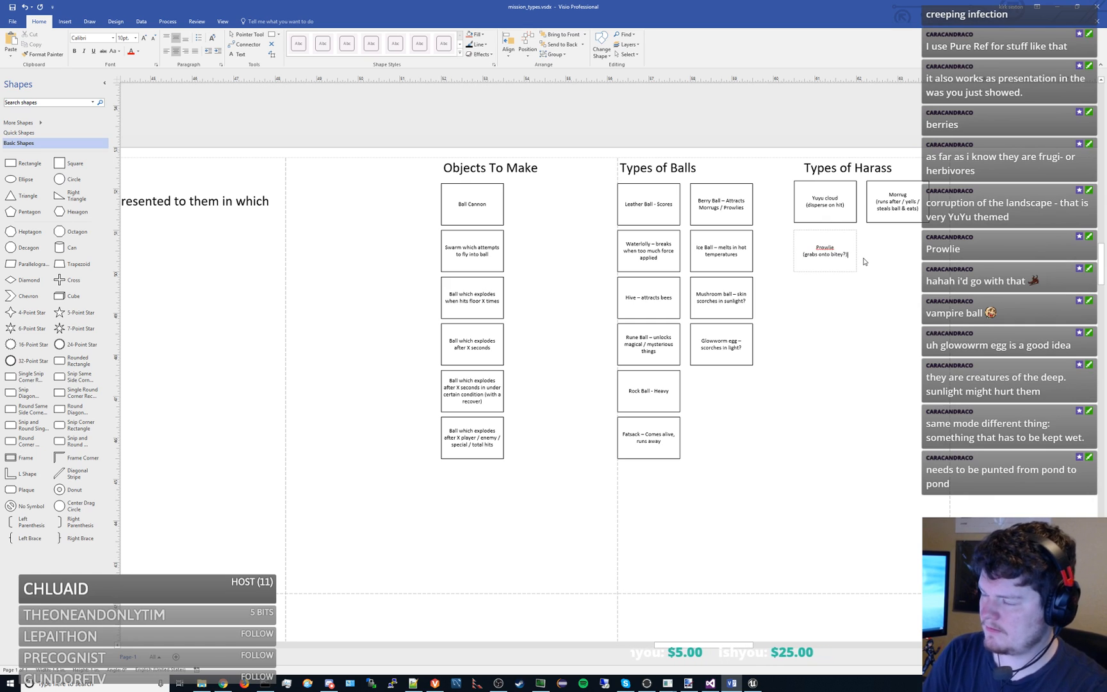
double_click(838, 255)
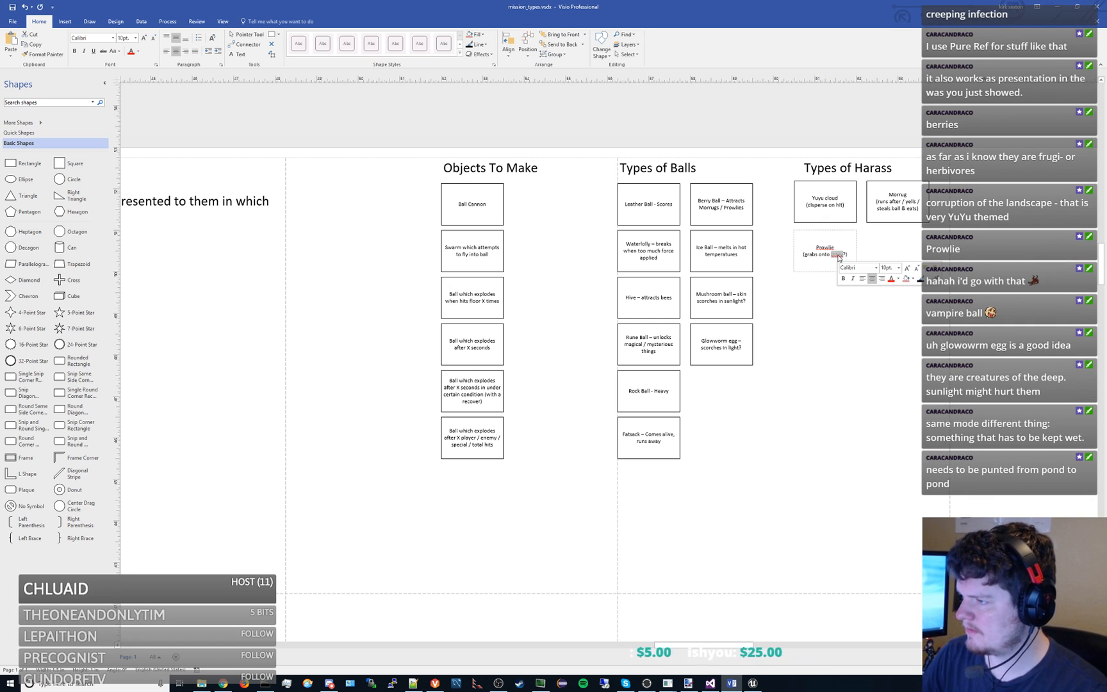
type("player")
left_click(873, 322)
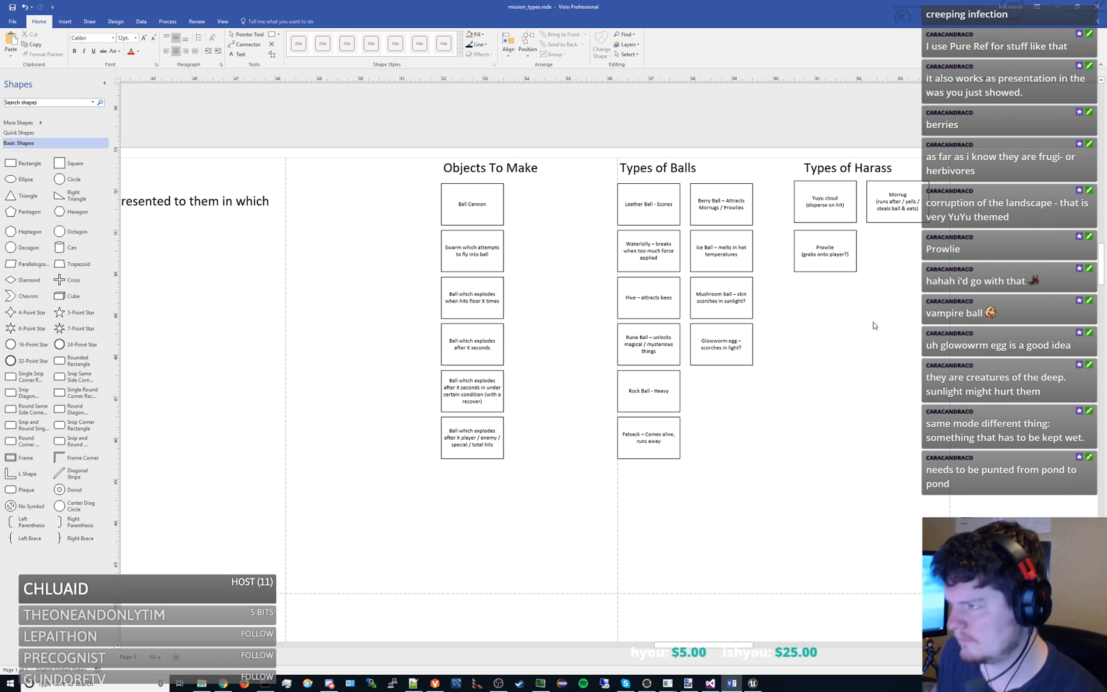
- Duplicate the Objects To Make heading, place the copy beside Types of Harass, and change its text to "Movement Types"
scroll(779, 317, "right", 2)
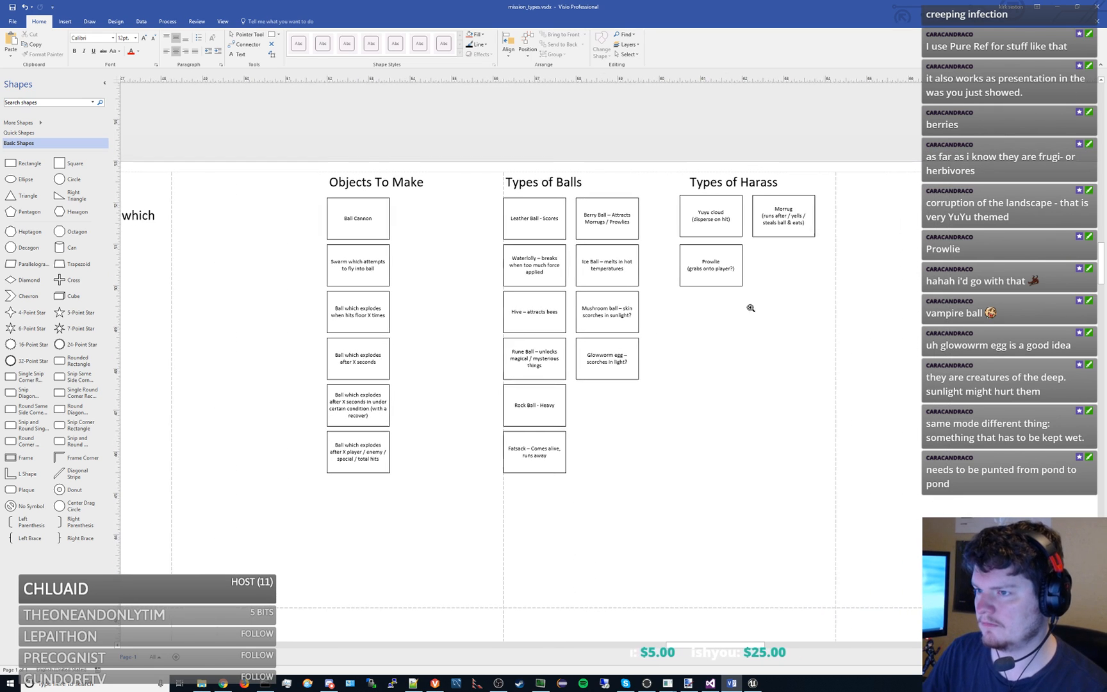
left_click(384, 200)
key("ctrl+d")
left_click_drag(464, 284, 876, 187)
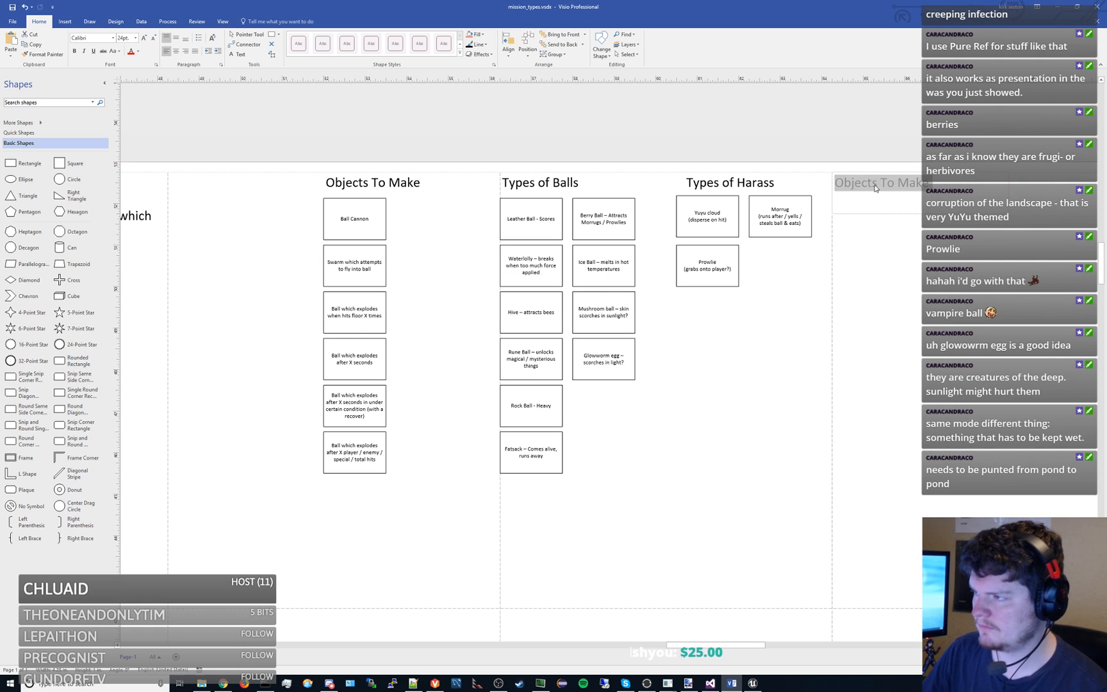
type("MOvem")
key("BackSpace")
key("BackSpace")
key("BackSpace")
key("BackSpace")
type("ovement Types")
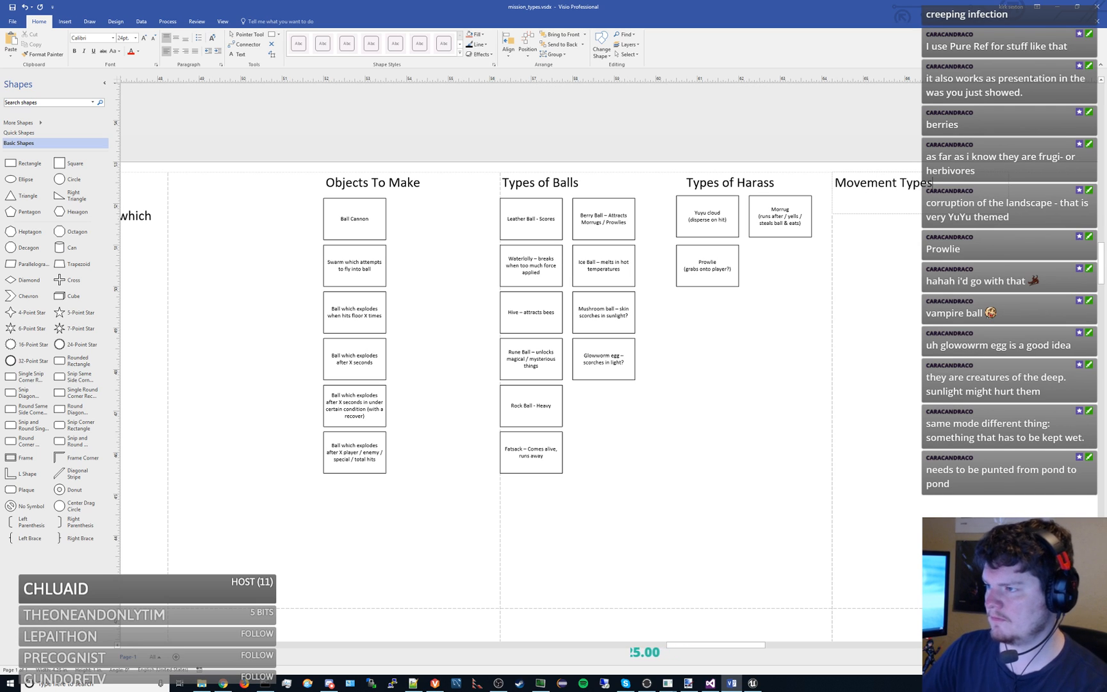
- Copy the Yuyu cloud box beneath the Movement Types heading and label the copy "Carrying Object"
left_click(722, 217)
left_click_drag(722, 218, 889, 228)
double_click(888, 228)
type("Carr")
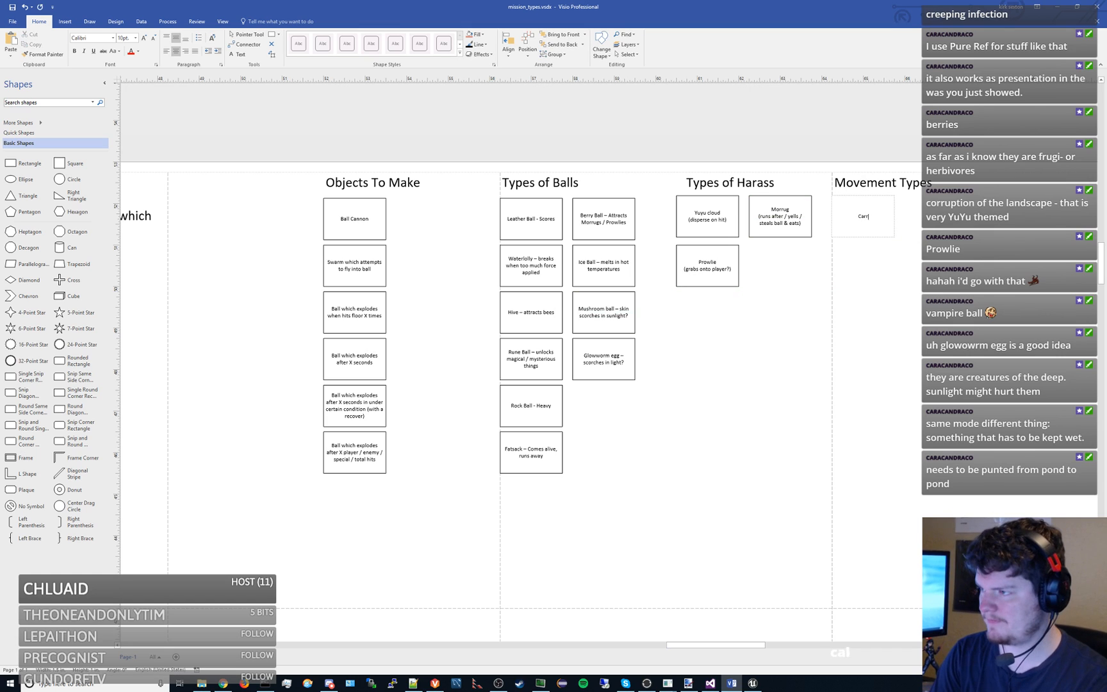
type("ying Object")
left_click(865, 298)
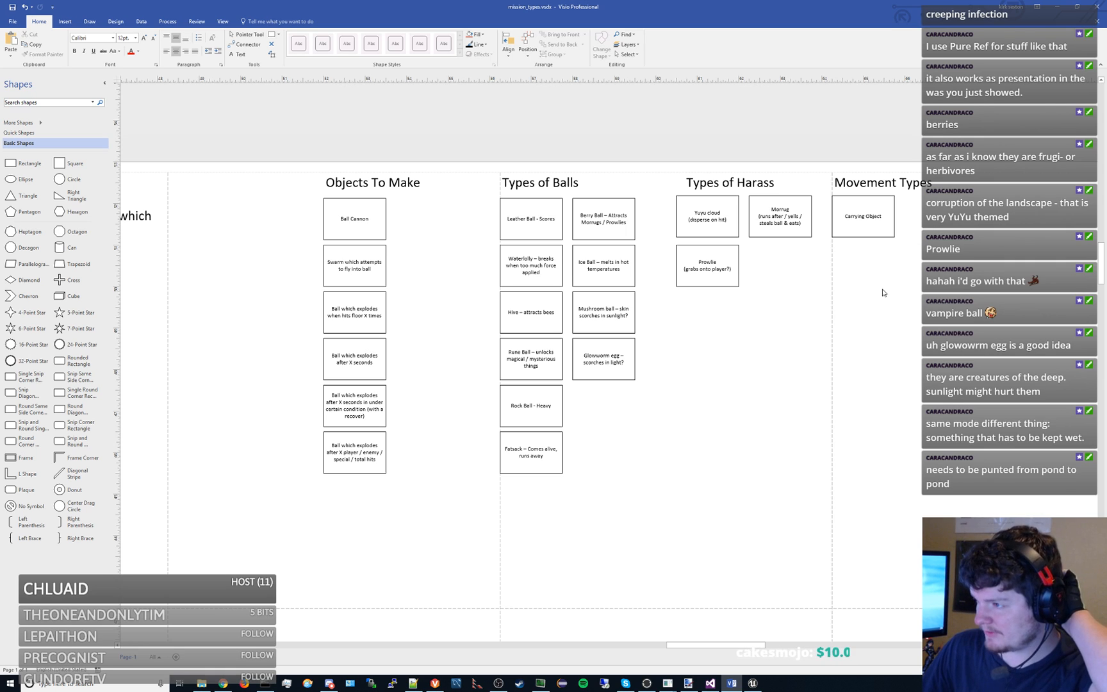
- Align the Types of Harass heading with the boxes beneath it and narrow its text box to end before Movement Types
left_click(725, 185)
left_click_drag(724, 185, 717, 185)
left_click(769, 339)
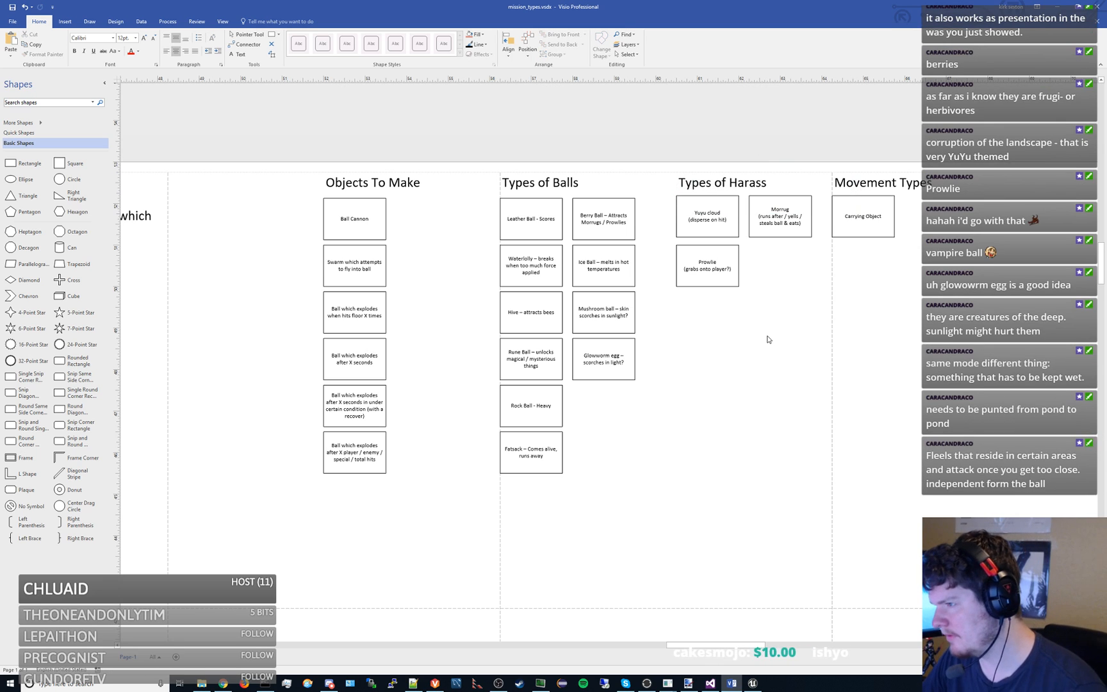
left_click(758, 192)
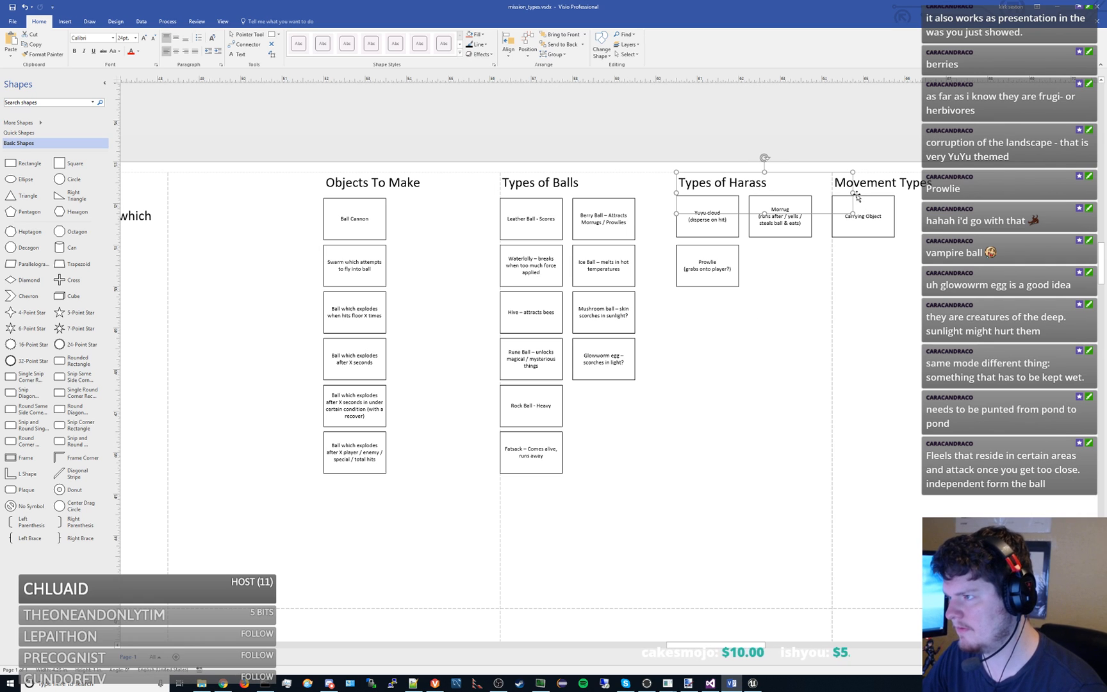
left_click_drag(857, 194, 833, 193)
left_click(801, 285)
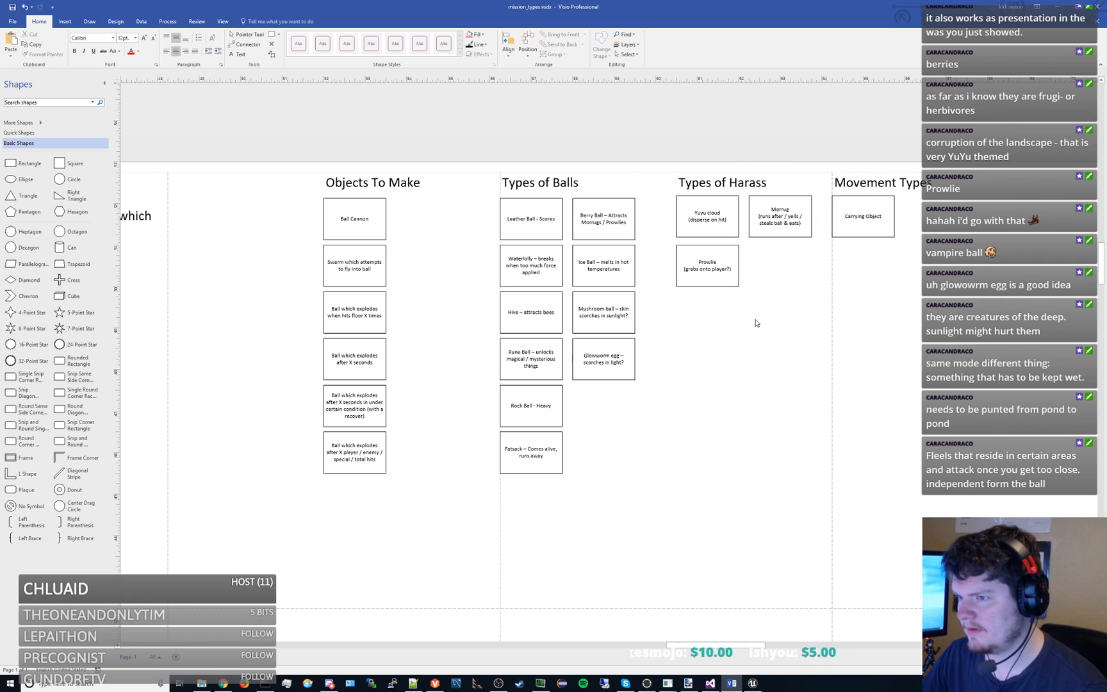
- Duplicate the Morrug box and place the copy directly below it, beside the Prowlie box
left_click_drag(630, 401, 685, 383)
left_click_drag(219, 327, 625, 225)
scroll(472, 303, "down", 1)
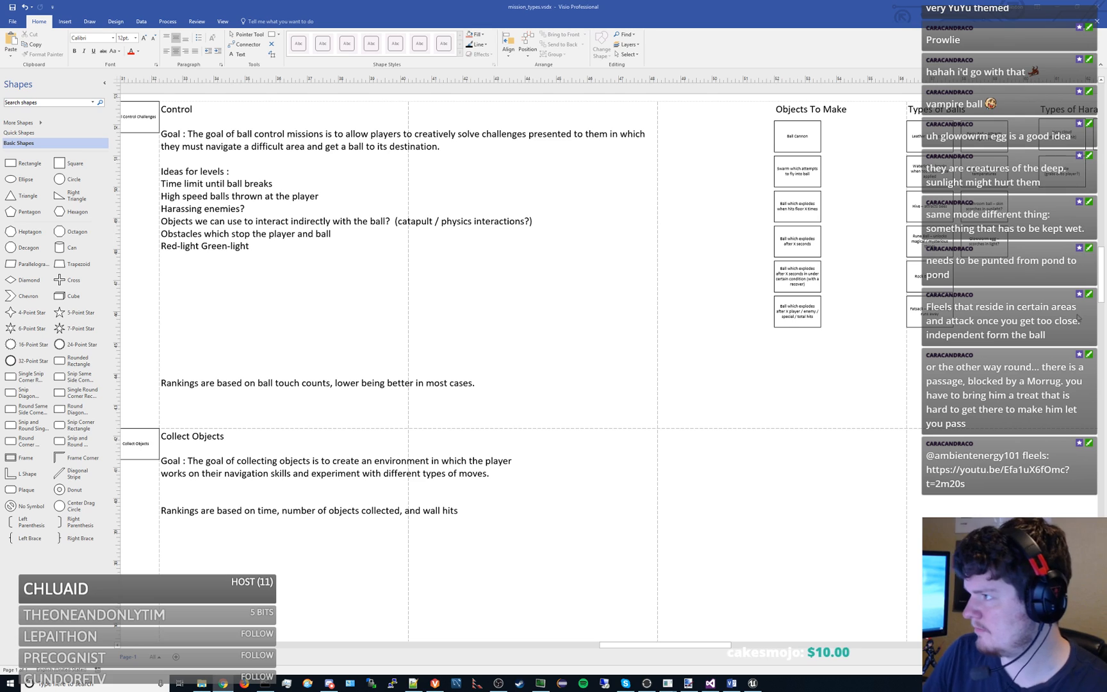
left_click_drag(1034, 295, 589, 323)
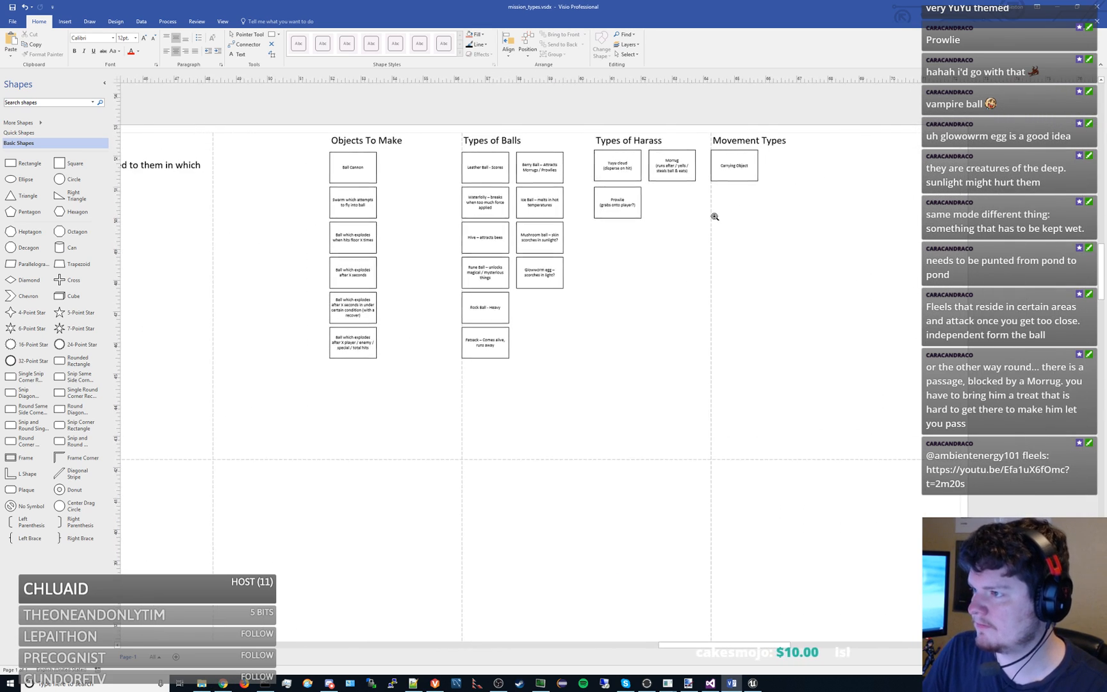
scroll(720, 210, "up", 2)
left_click(648, 156)
key("ctrl+c")
key("ctrl+v")
left_click_drag(769, 263, 637, 198)
- Replace the copied harass box's text with "Fleel" and, on a new line, "(stationary harass and return)"
double_click(636, 196)
type("Fleel")
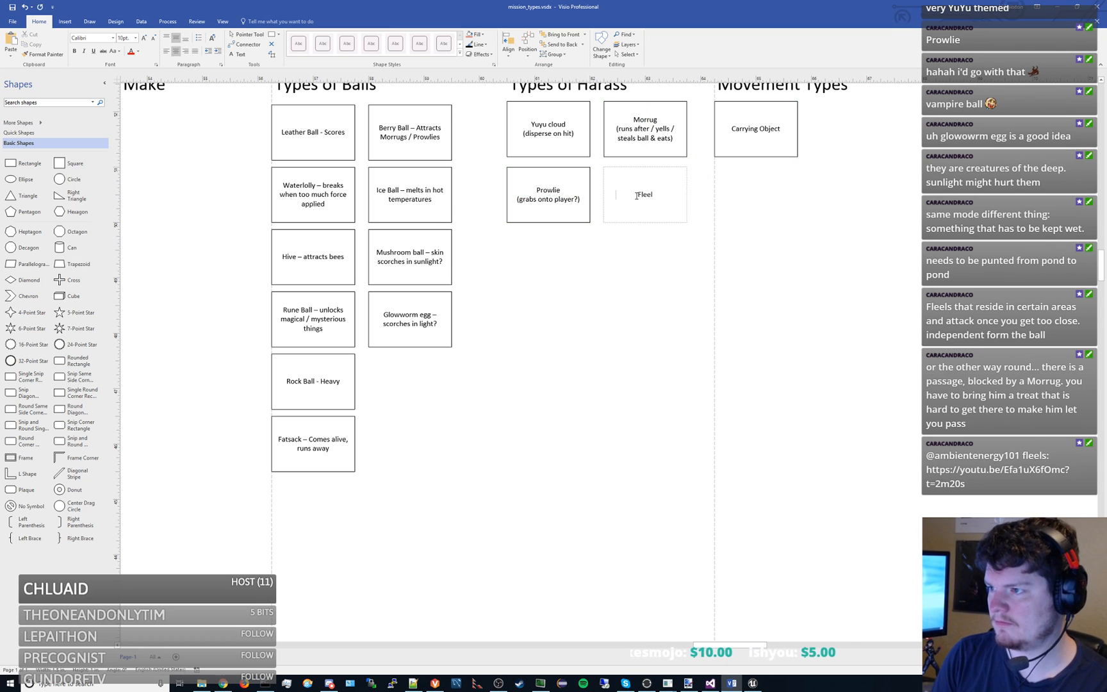
key("Return")
type("(stationary ")
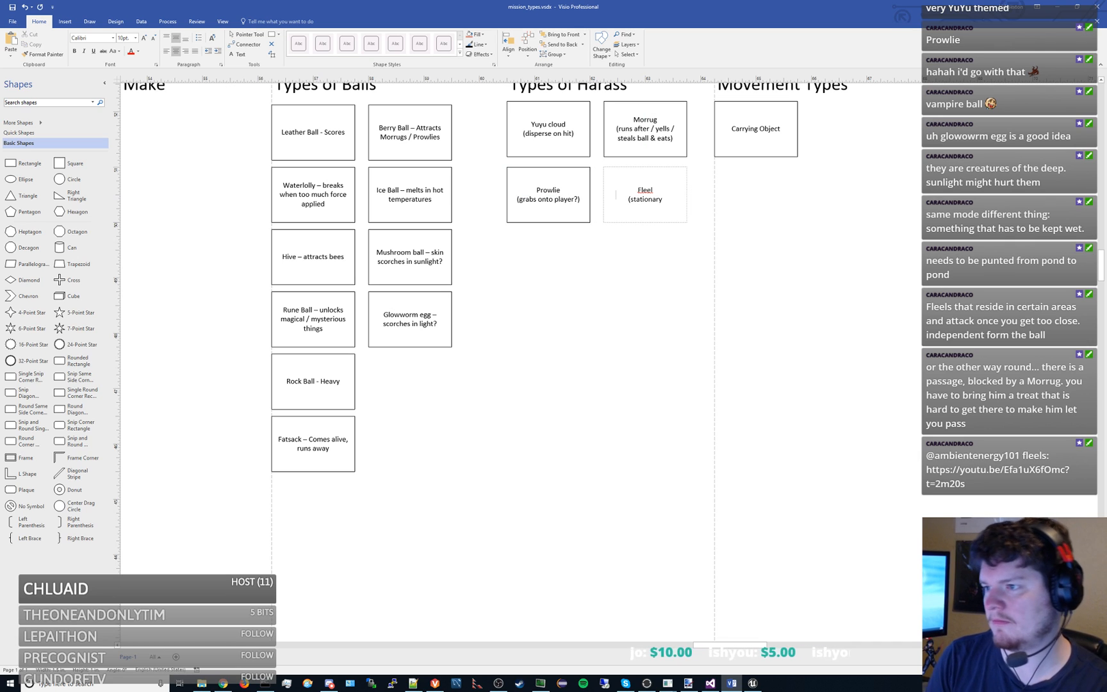
type("harass and ret")
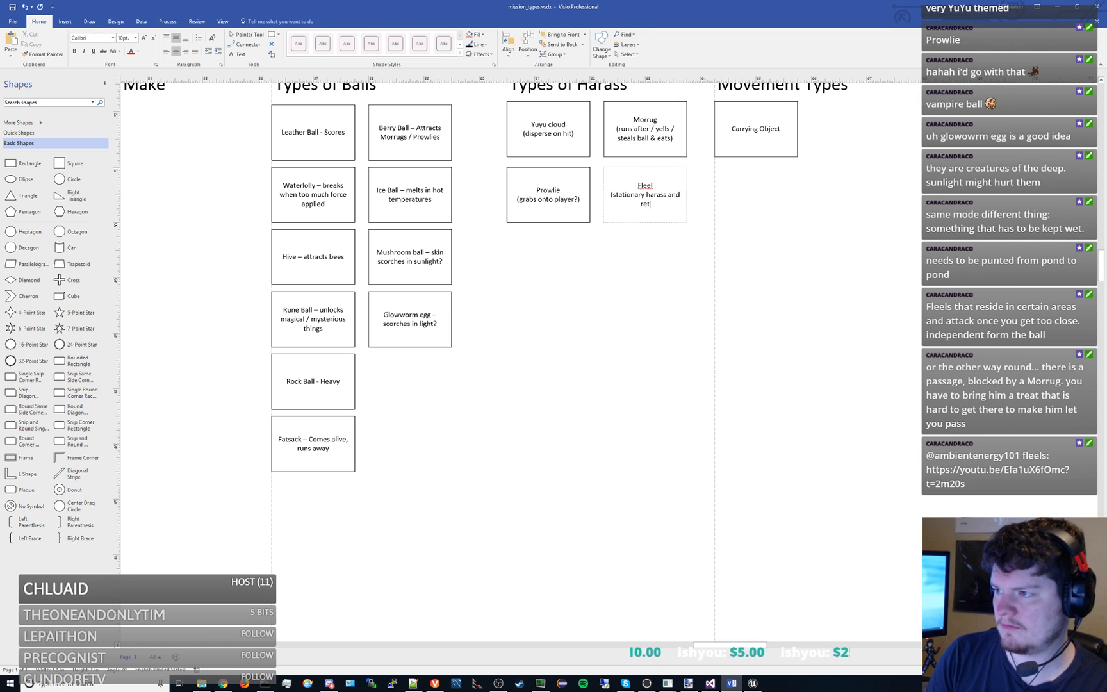
type("urn)")
left_click(660, 279)
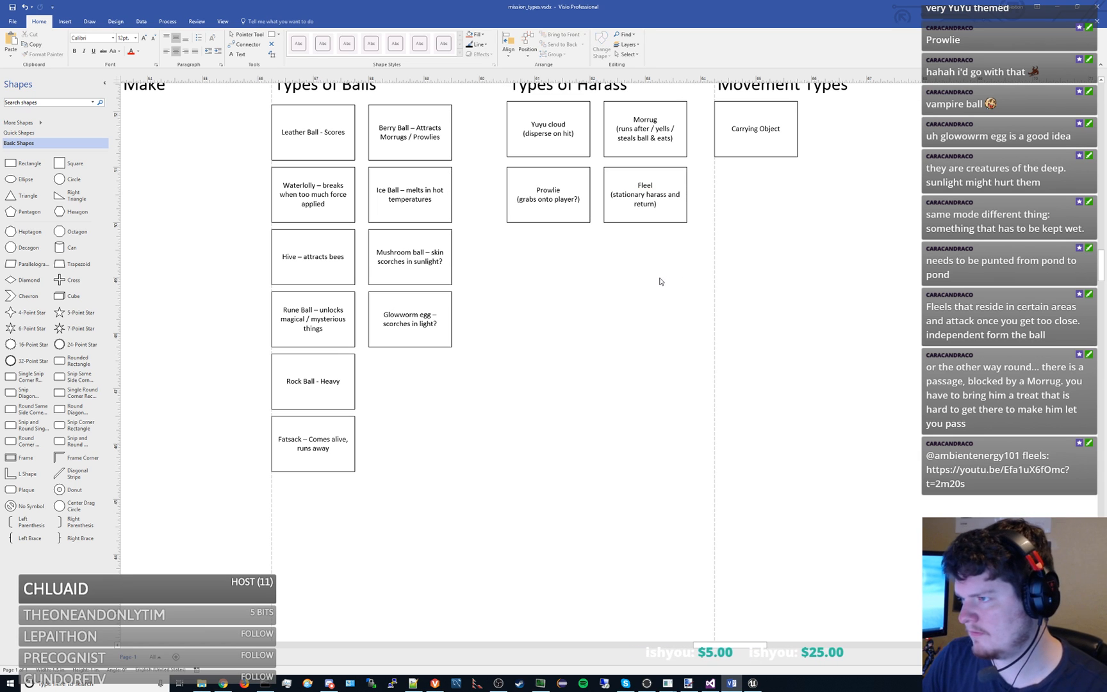
- Add a copied box below the Glowworm egg box in the second column of Types of Balls
scroll(636, 287, "down", 1)
scroll(636, 286, "down", 1)
left_click_drag(630, 288, 737, 289)
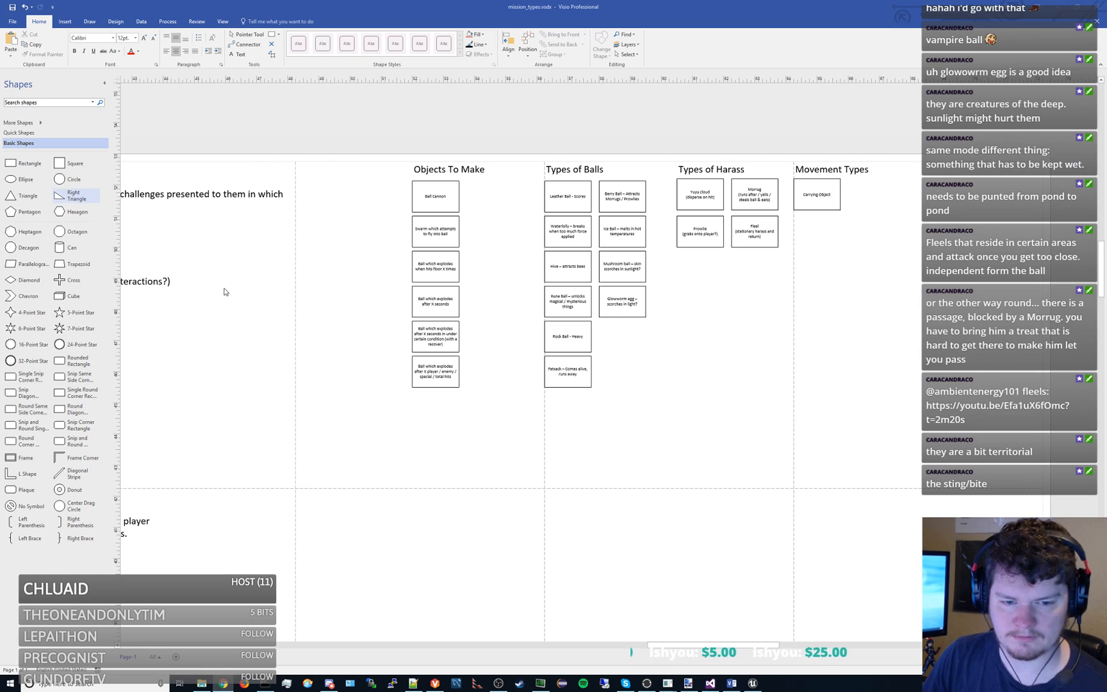
left_click(641, 315)
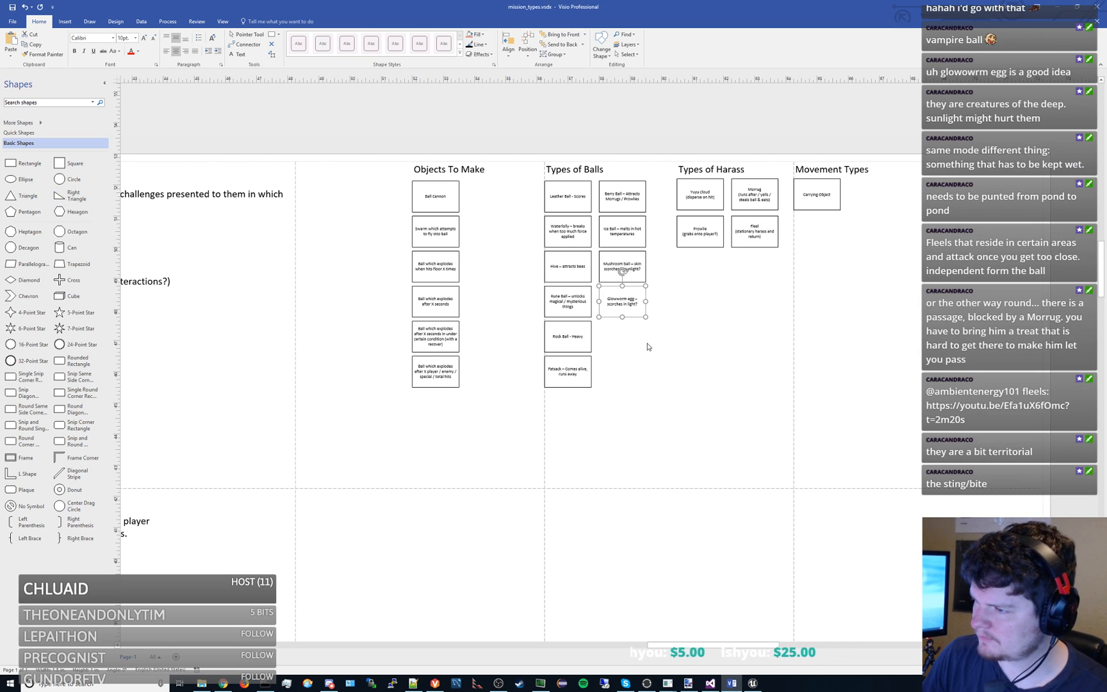
scroll(647, 347, "up", 2)
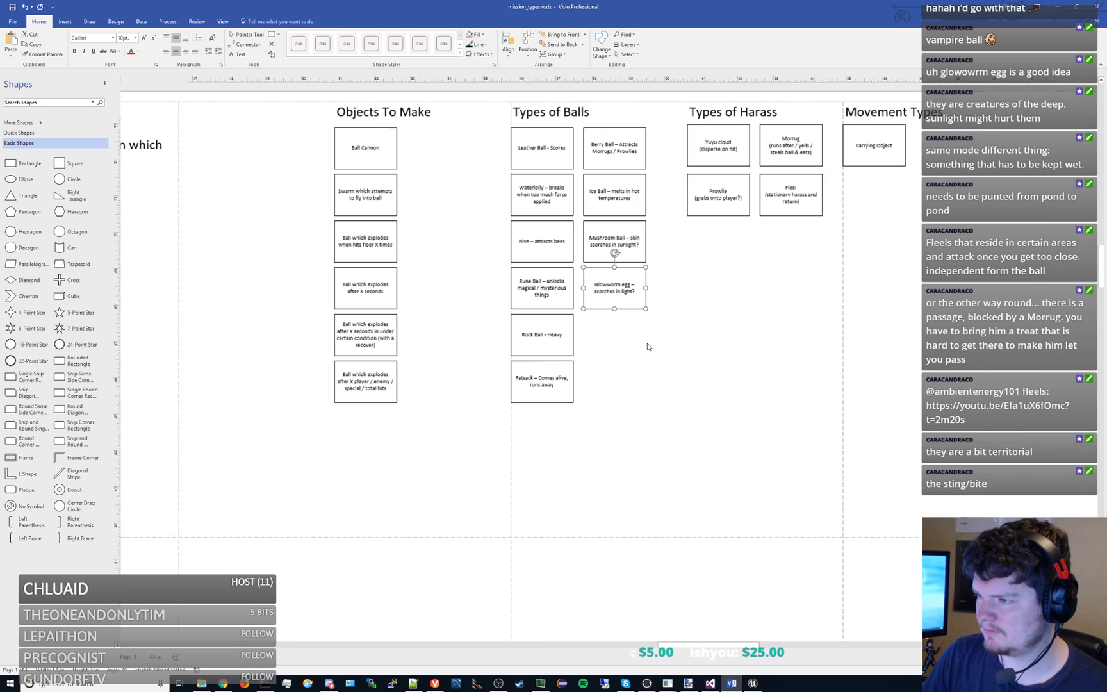
key("ctrl+v")
left_click_drag(726, 373, 626, 327)
- Label the new ball box "Fish ball" with "(attracts prowlies)" on a second line
double_click(626, 327)
type("Fish ball")
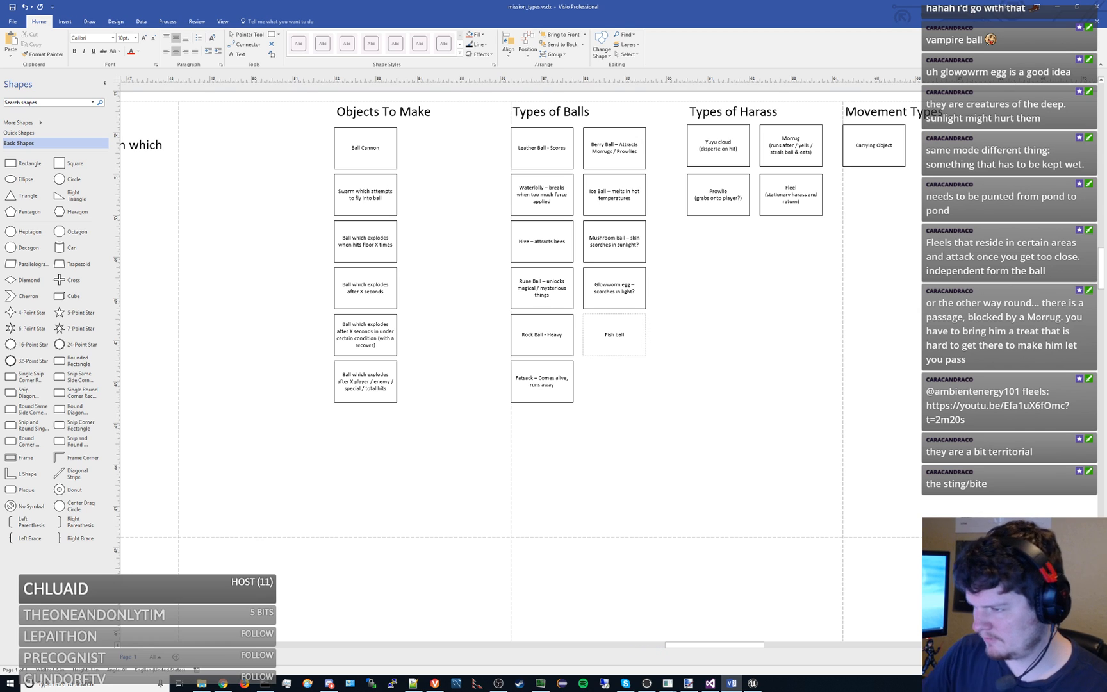
key("Return")
type("(attracts prowlies)")
left_click(774, 292)
- Remove "/ Prowlies" from the Berry Ball box so its text reads "Berry Ball – Attracts Morrugs"
left_click(614, 161)
double_click(615, 162)
double_click(632, 152)
key("BackSpace")
key("BackSpace")
key("BackSpace")
key("BackSpace")
left_click(681, 272)
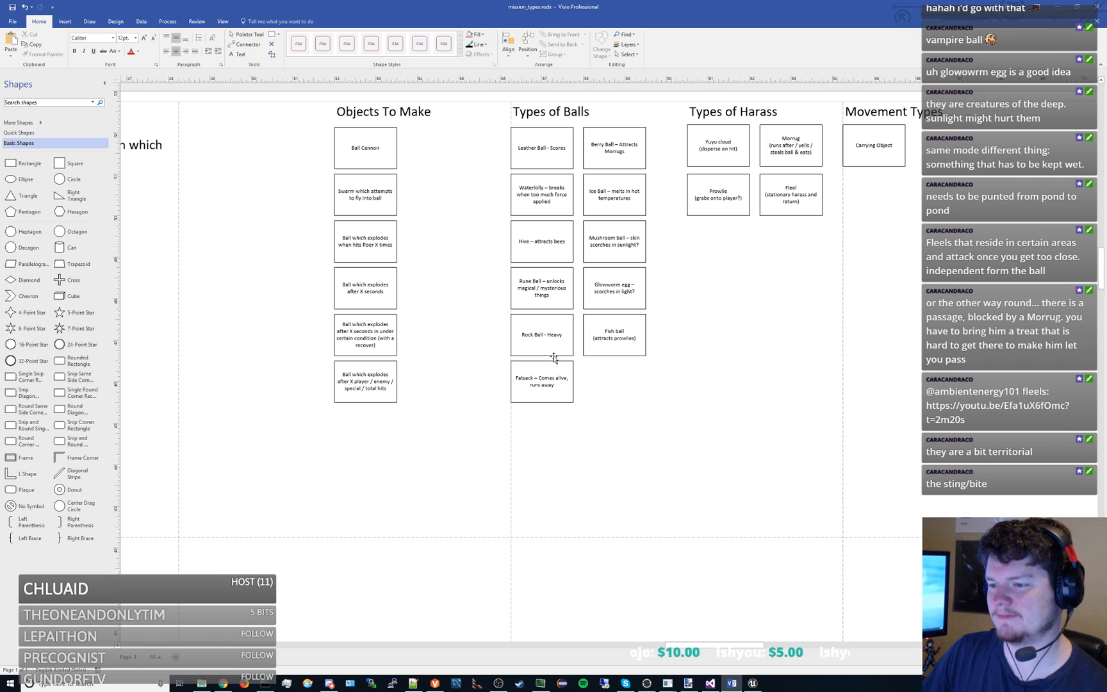
left_click_drag(419, 411, 677, 403)
left_click_drag(569, 331, 775, 325)
left_click_drag(538, 340, 840, 327)
left_click_drag(592, 341, 442, 353)
scroll(543, 341, "down", 3)
left_click_drag(543, 341, 504, 356)
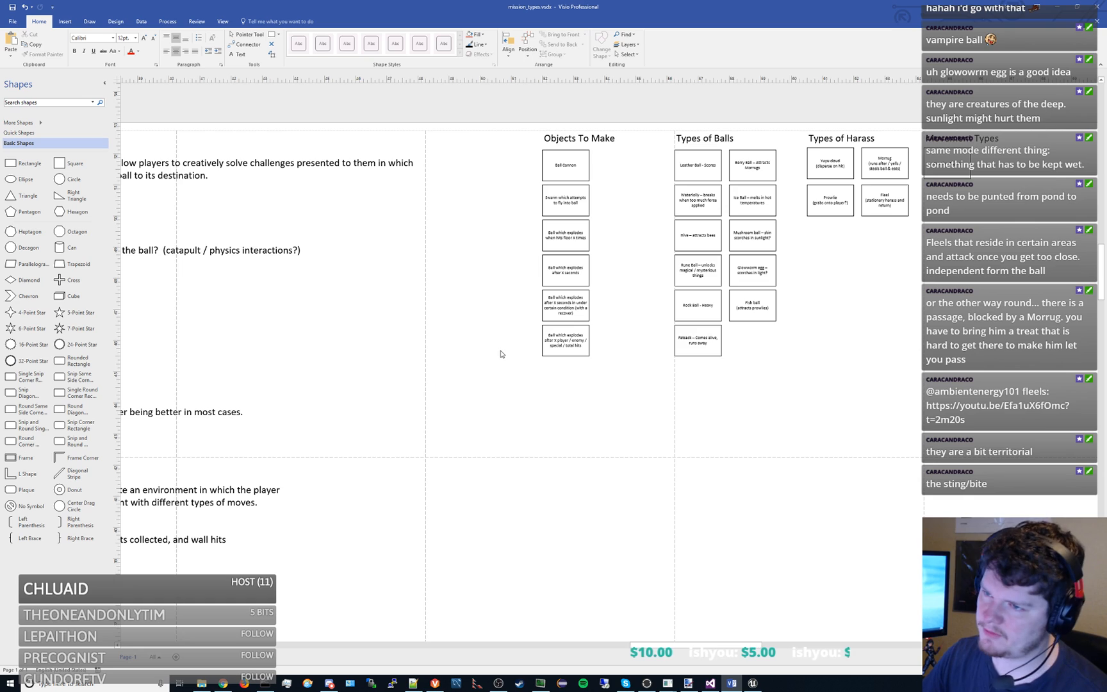
- Duplicate the Objects To Make heading, place the copy below that column of boxes, and change its text to "Hazards to Make"
left_click_drag(485, 339, 633, 337)
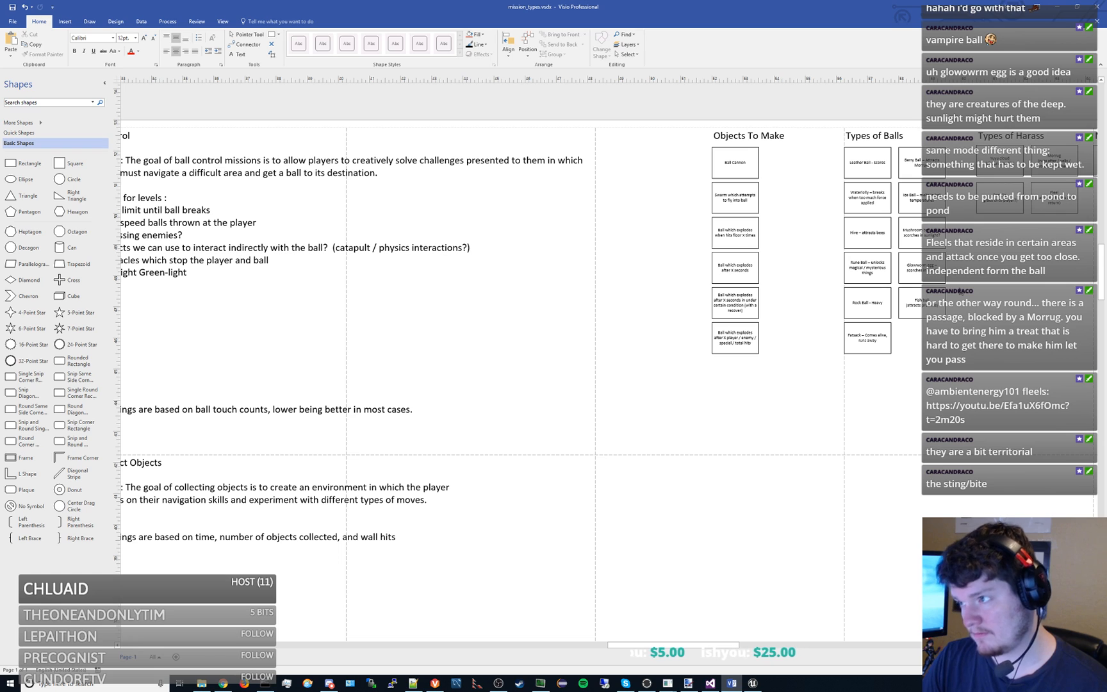
left_click(717, 133)
key("ctrl+c")
key("ctrl+v")
left_click_drag(813, 218, 737, 413)
double_click(738, 414)
type("Hazards t")
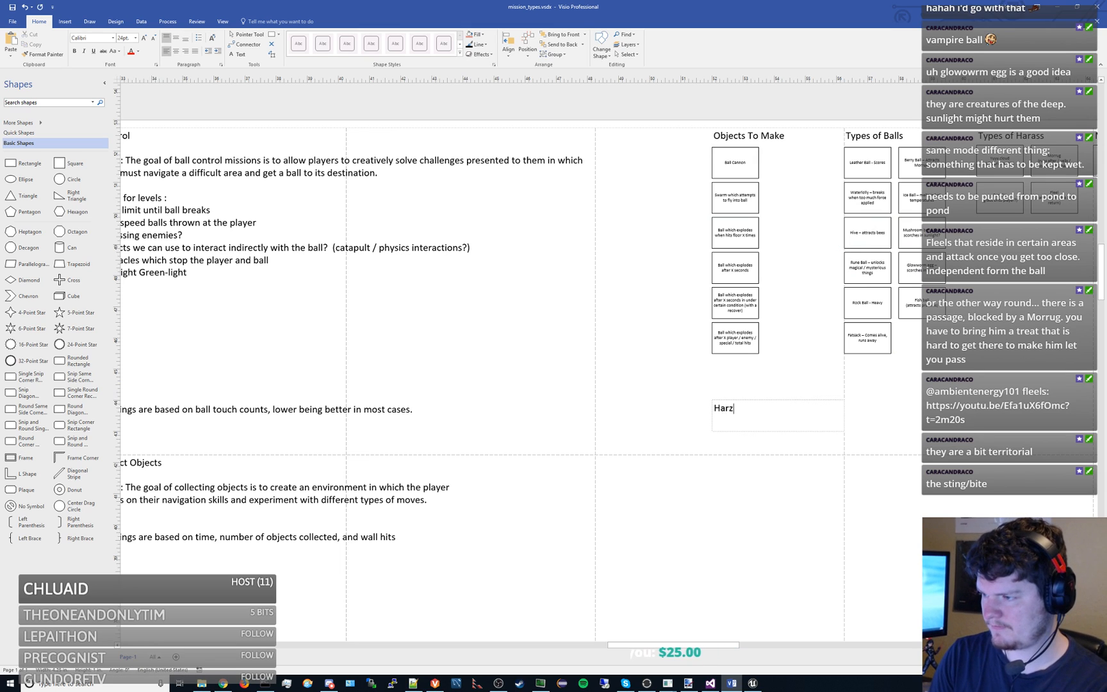
type("o Make")
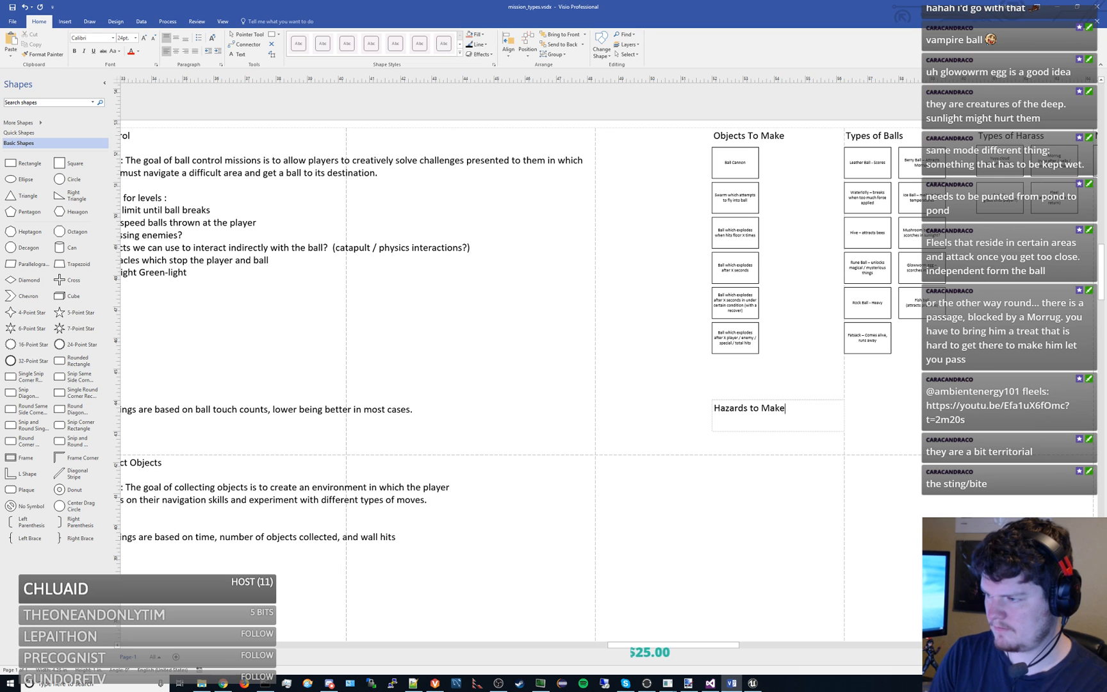
left_click(863, 499)
- Copy the Ball Cannon box below the Hazards to Make heading and move the copy off to the side
left_click_drag(862, 500, 709, 388)
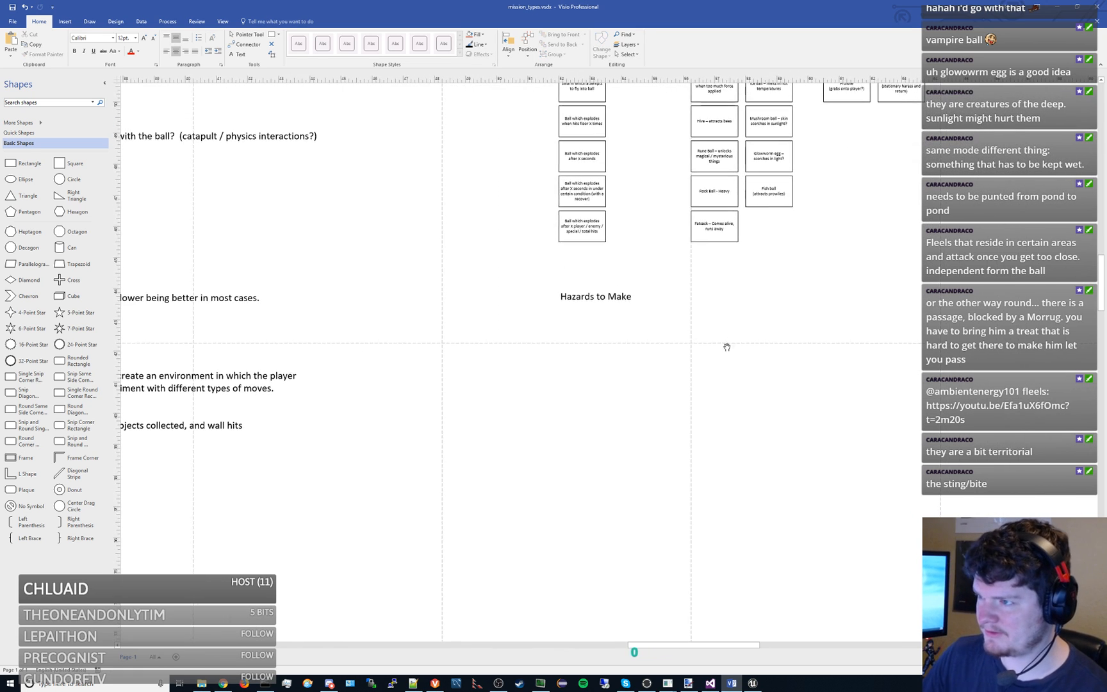
left_click_drag(727, 343, 690, 451)
left_click(549, 160)
key("ctrl+c")
key("ctrl+v")
left_click_drag(626, 237, 546, 465)
left_click_drag(724, 462, 884, 351)
left_click(791, 383)
left_click_drag(769, 372, 676, 350)
scroll(626, 324, "up", 3)
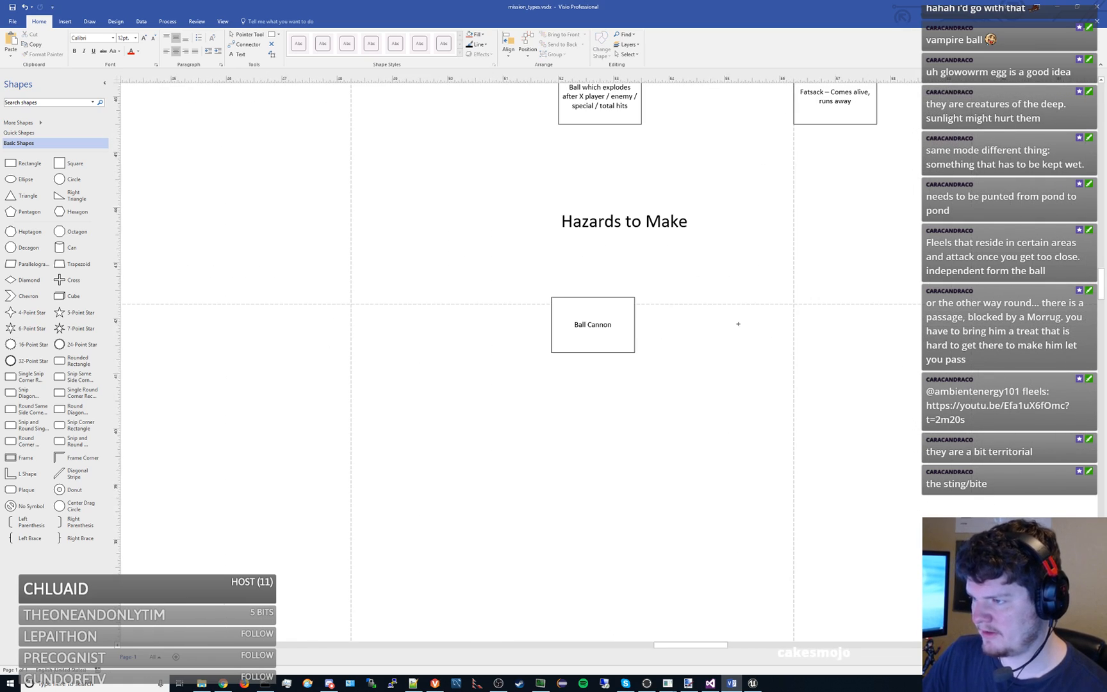
left_click(618, 312)
left_click(670, 299)
left_click_drag(601, 305, 842, 353)
left_click(689, 317)
- Shorten the text of the Hazards to Make heading to "Hazards"
left_click(635, 221)
double_click(662, 225)
type("Hazards")
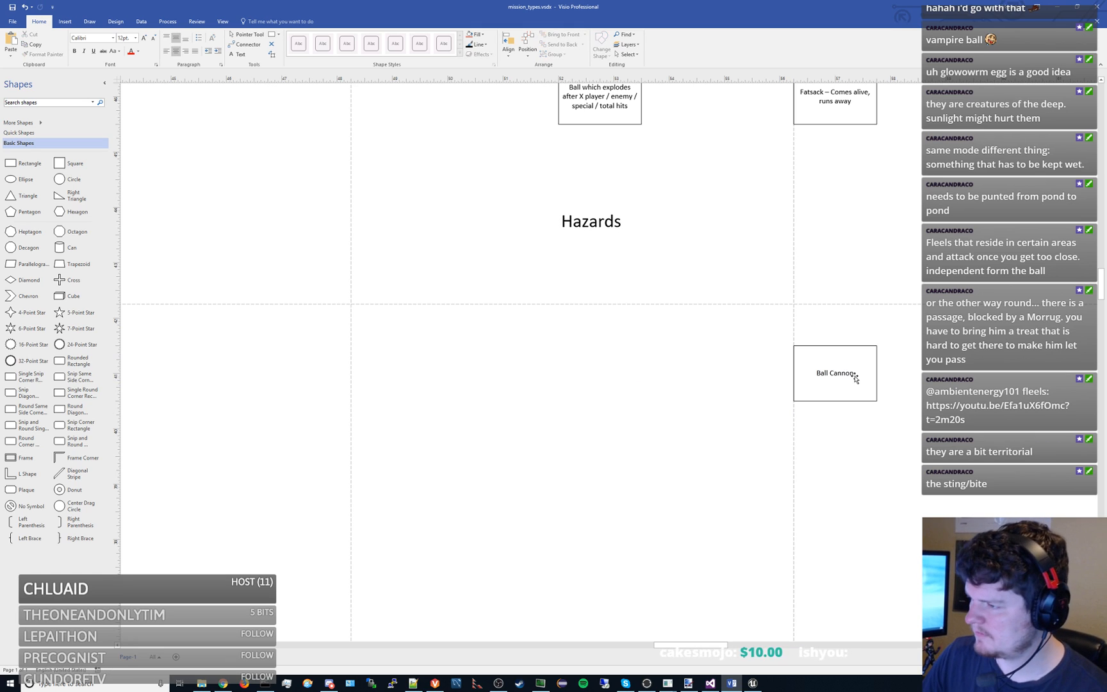
- Delete the copied Ball Cannon box near the Hazards heading and save the drawing
left_click_drag(853, 375, 486, 341)
left_click(601, 340)
left_click(506, 345)
key("Delete")
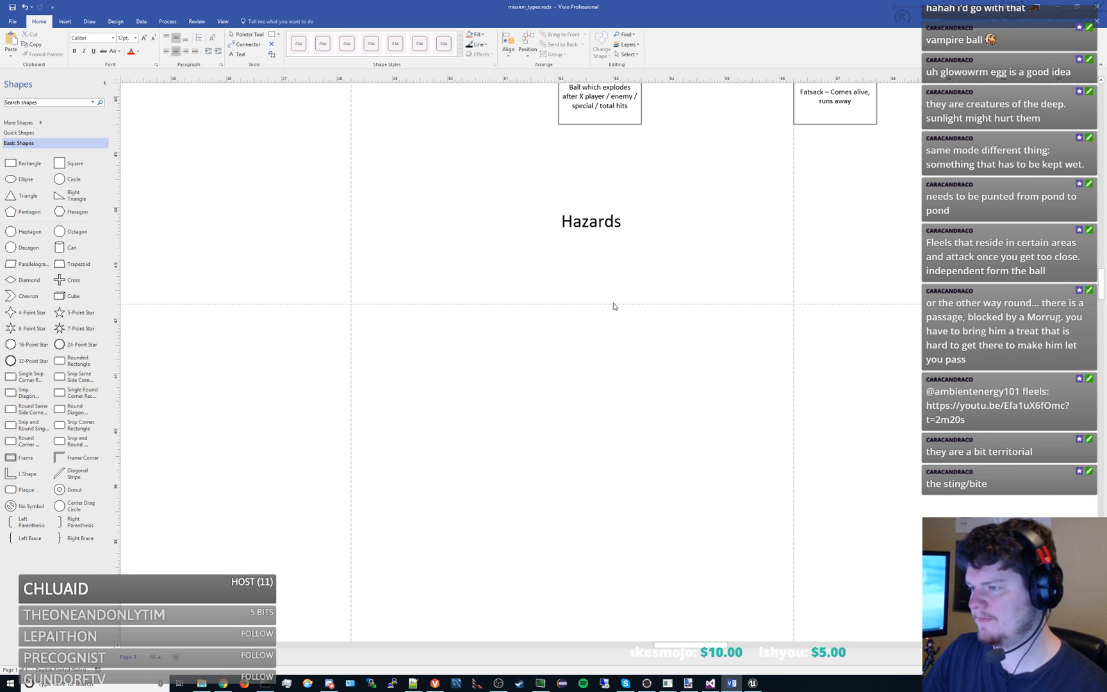
key("ctrl+s")
scroll(592, 301, "down", 5)
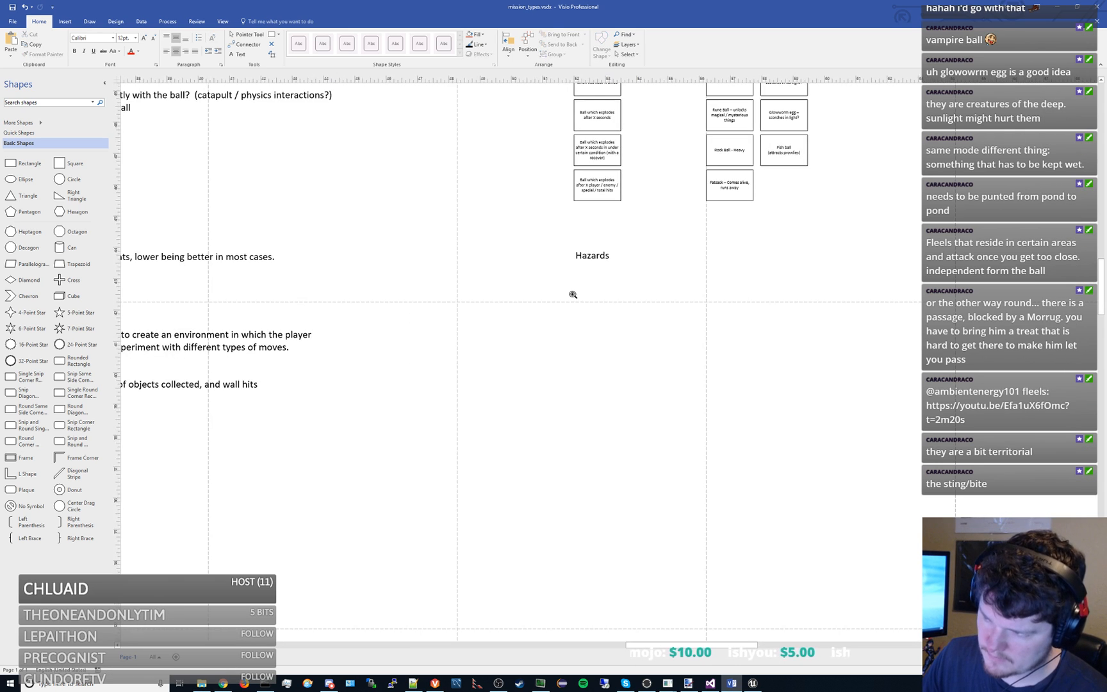
scroll(638, 452, "down", 1)
mouse_move(638, 452)
left_mouse_down()
mouse_move(680, 433)
mouse_move(534, 396)
mouse_move(498, 378)
mouse_move(511, 371)
left_mouse_up()
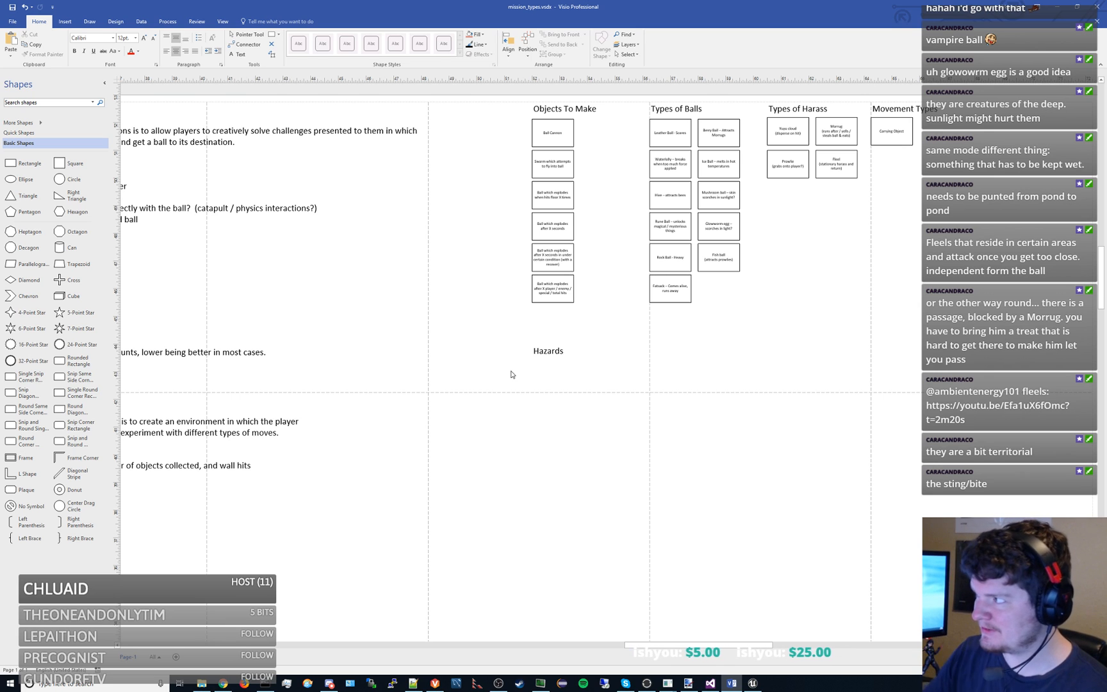
- Move the Hazards heading up slightly and place a copy of the Ball Cannon box directly below it
scroll(606, 346, "left", 3)
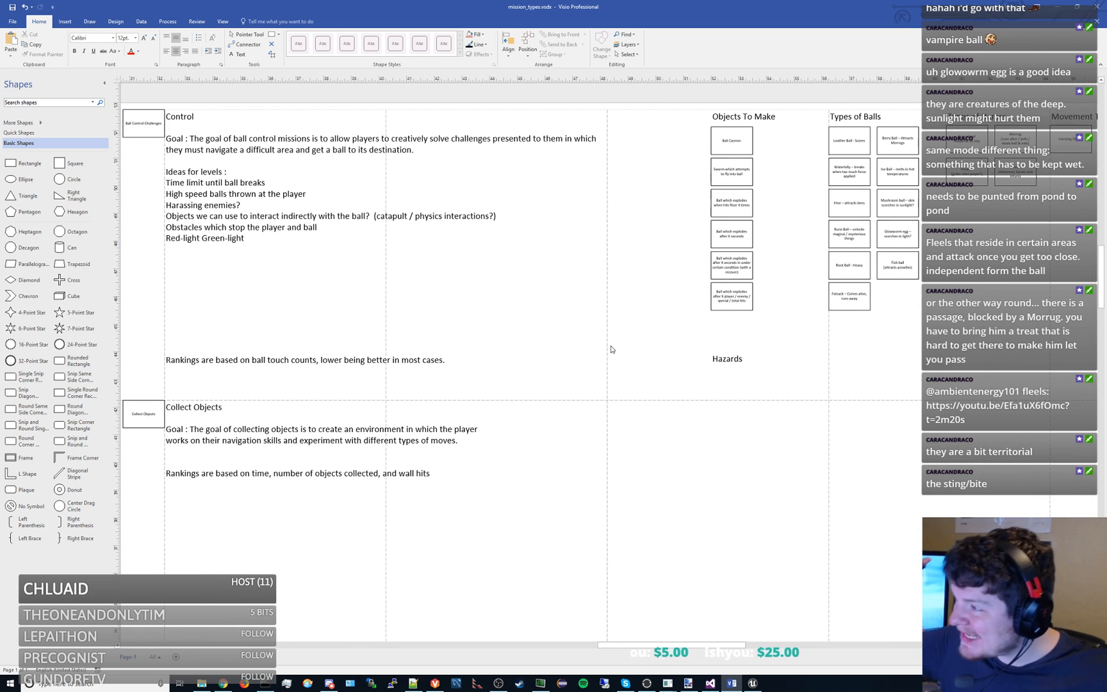
left_click_drag(635, 341, 702, 361)
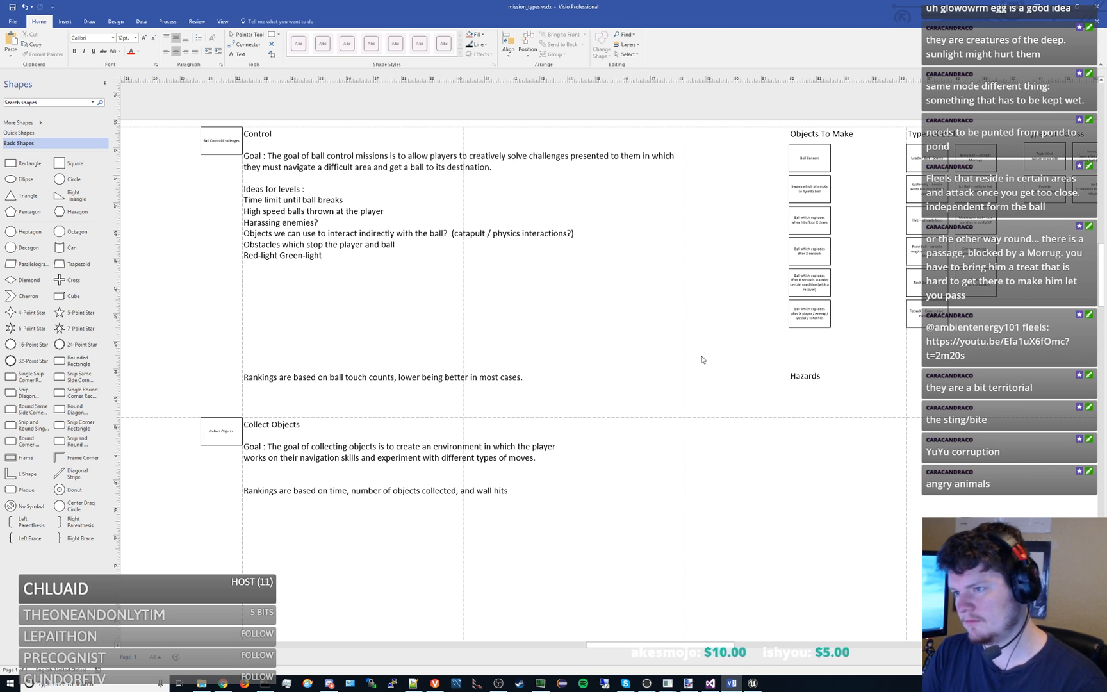
left_click_drag(852, 463, 591, 342)
left_click(555, 248)
left_click_drag(472, 223, 557, 367)
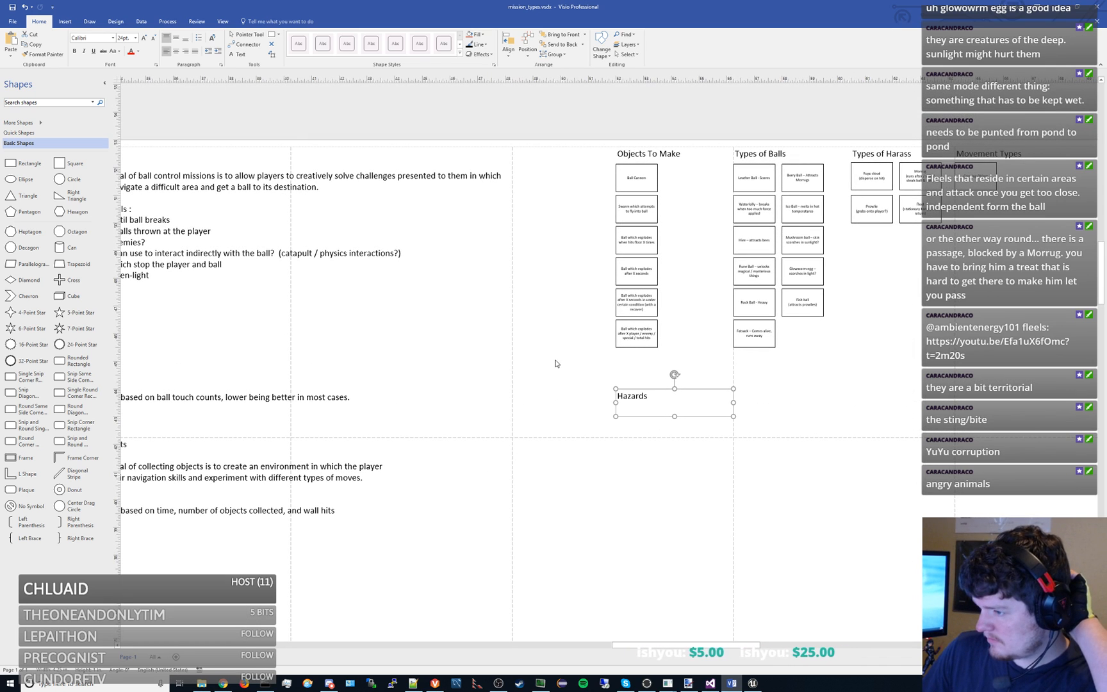
left_click_drag(633, 397, 632, 389)
left_click(639, 181)
key("ctrl+c")
key("ctrl+v")
left_click_drag(691, 242, 633, 415)
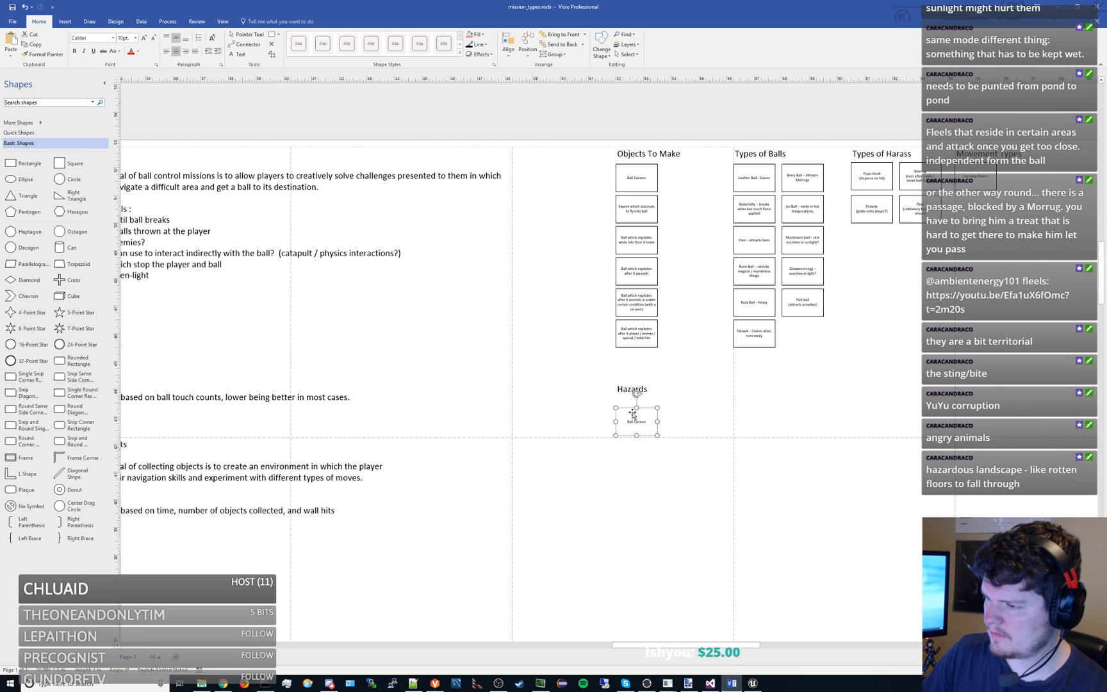
- Change the text of the copied box under Hazards to "Underground Water Spout"
double_click(633, 415)
type("Undergr")
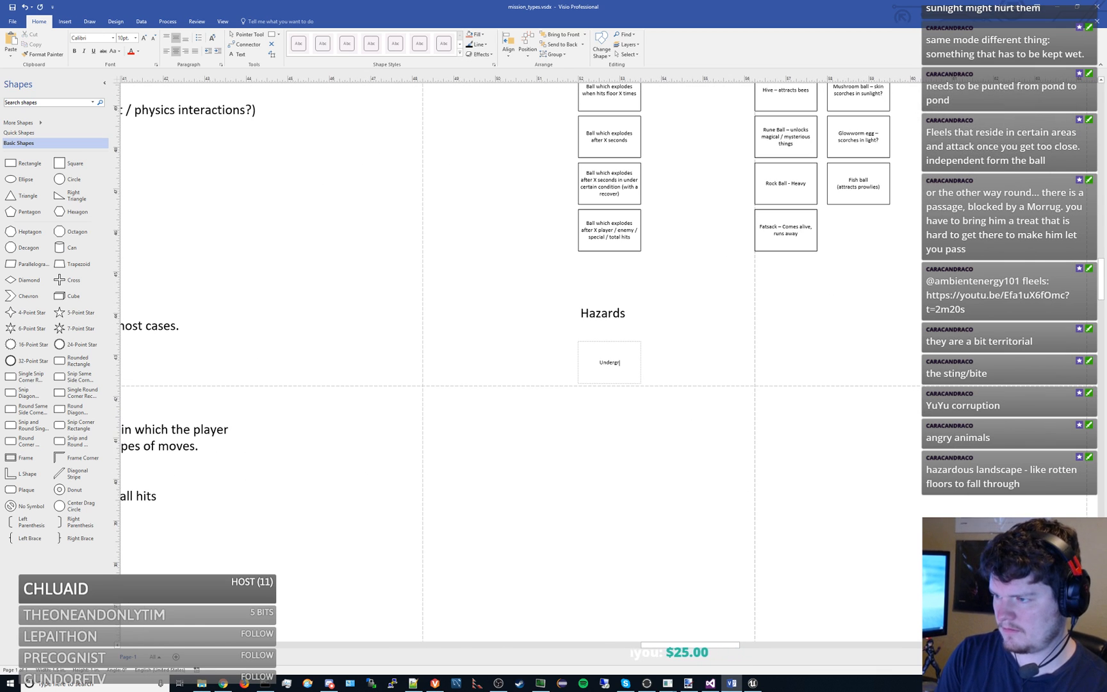
type("ound Water")
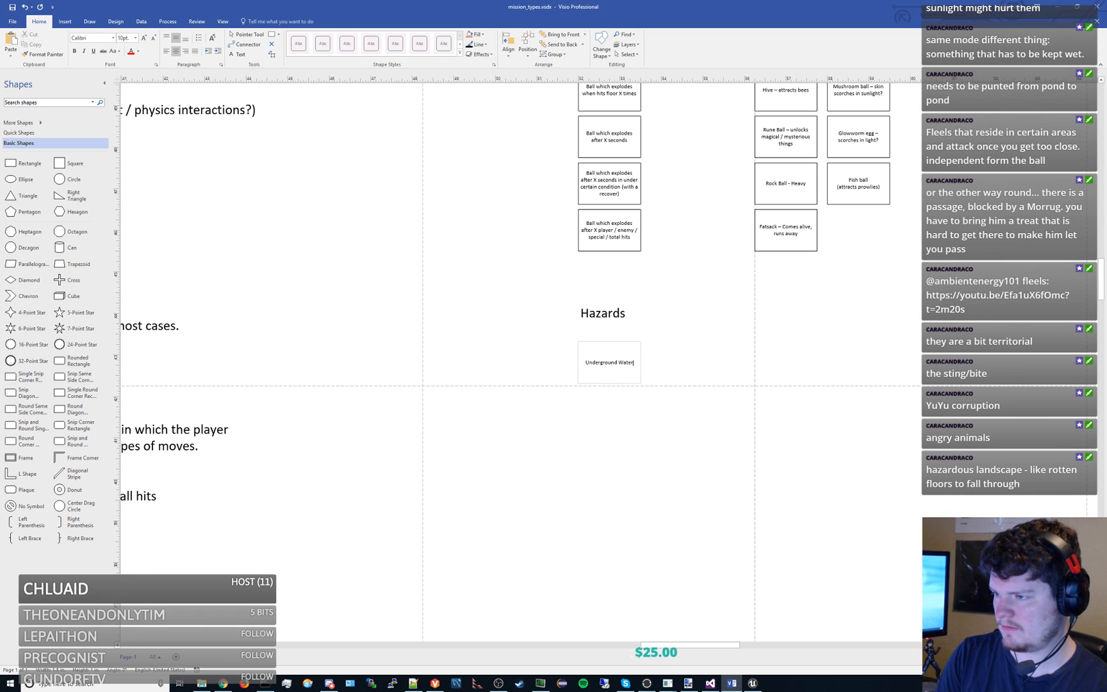
type(" Spout")
left_click(750, 428)
- Reword the box under the Hazards heading so that it reads "Water Geyser"
left_click_drag(751, 366, 756, 292)
scroll(732, 426, "down", 1)
scroll(732, 425, "up", 1)
scroll(756, 292, "up", 1)
left_click_drag(662, 294, 612, 324)
left_click_drag(480, 298, 477, 277)
double_click(485, 269)
left_click(485, 270)
key("ctrl+shift+Left")
type("Gey")
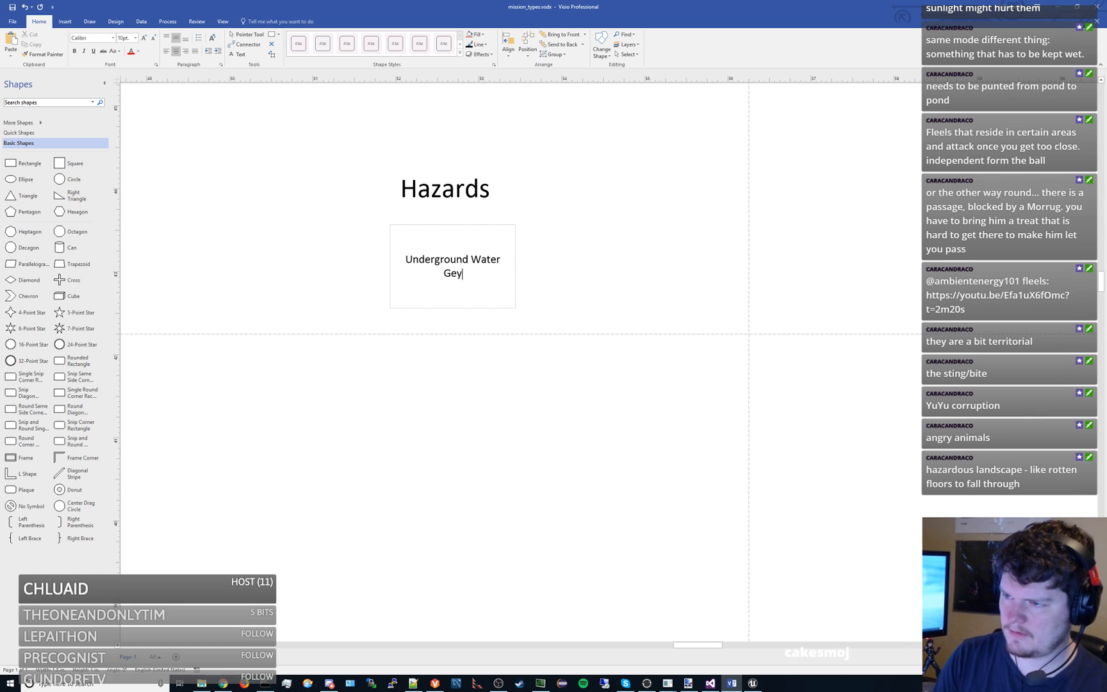
type("ser")
key("ctrl+Home")
key("ctrl+shift+Right")
key("Delete")
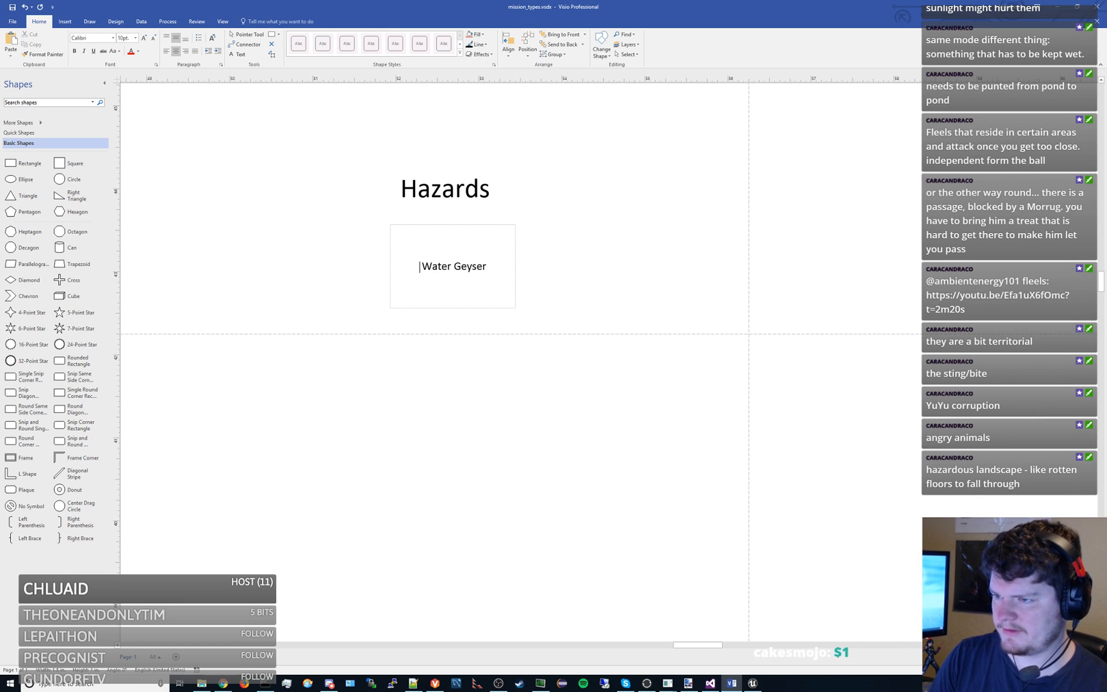
left_click(632, 376)
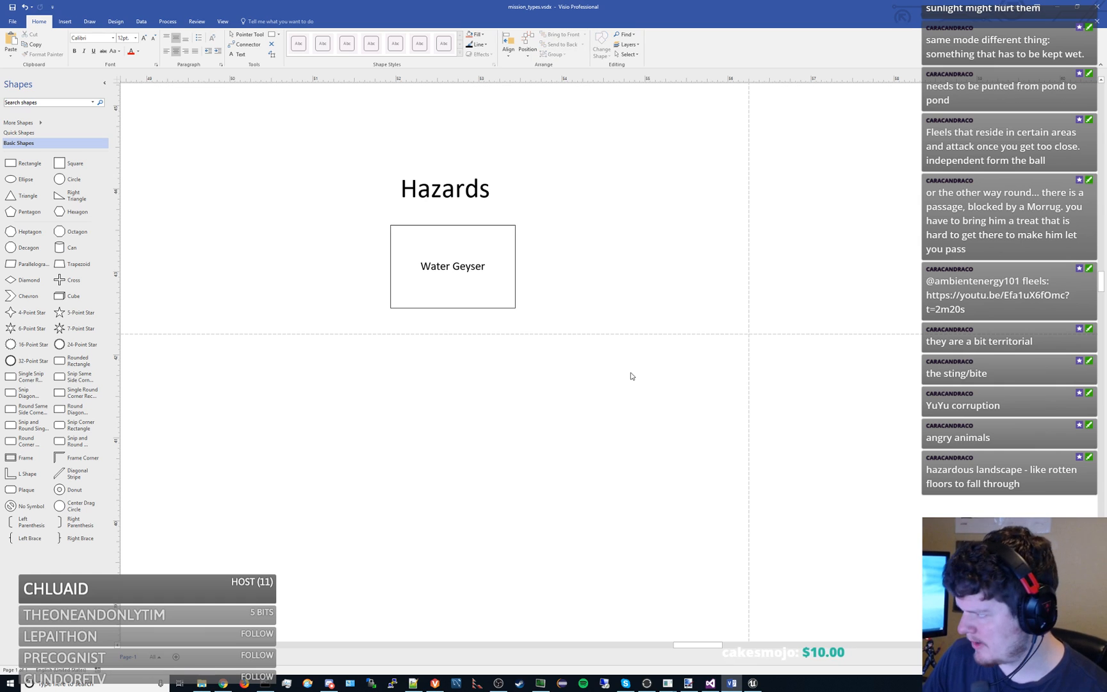
- Duplicate the Water Geyser box, place the copy directly below it, and change its text to "Waterfall"
left_click_drag(489, 280, 689, 481)
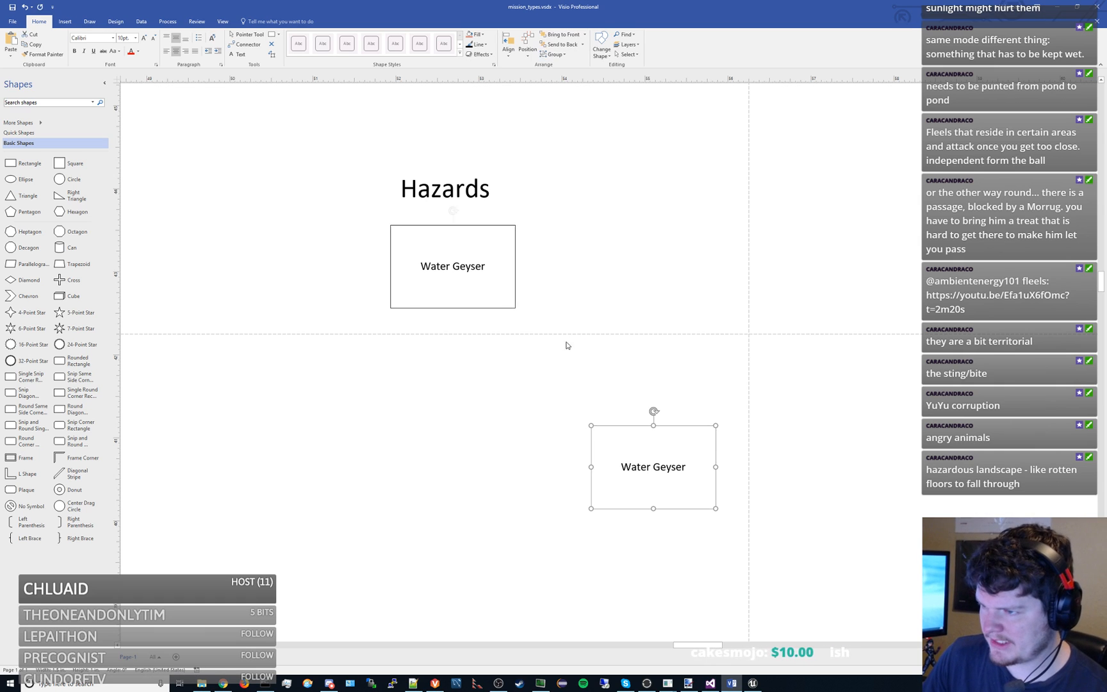
left_click_drag(628, 437, 428, 334)
double_click(428, 334)
type("Waterfall")
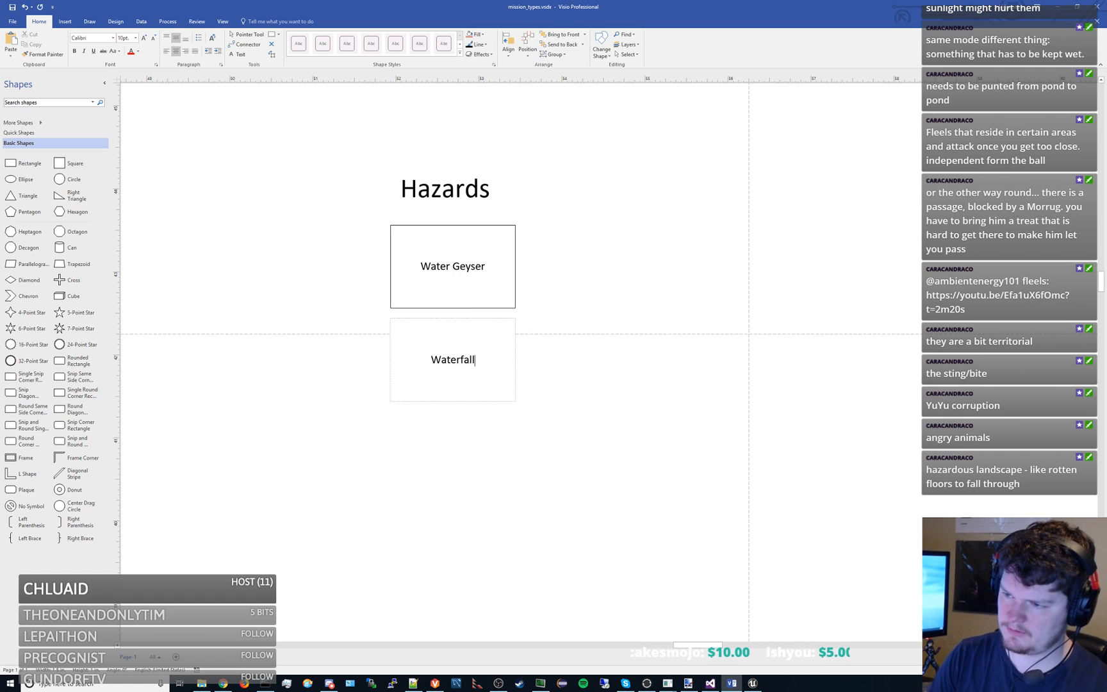
left_click(544, 410)
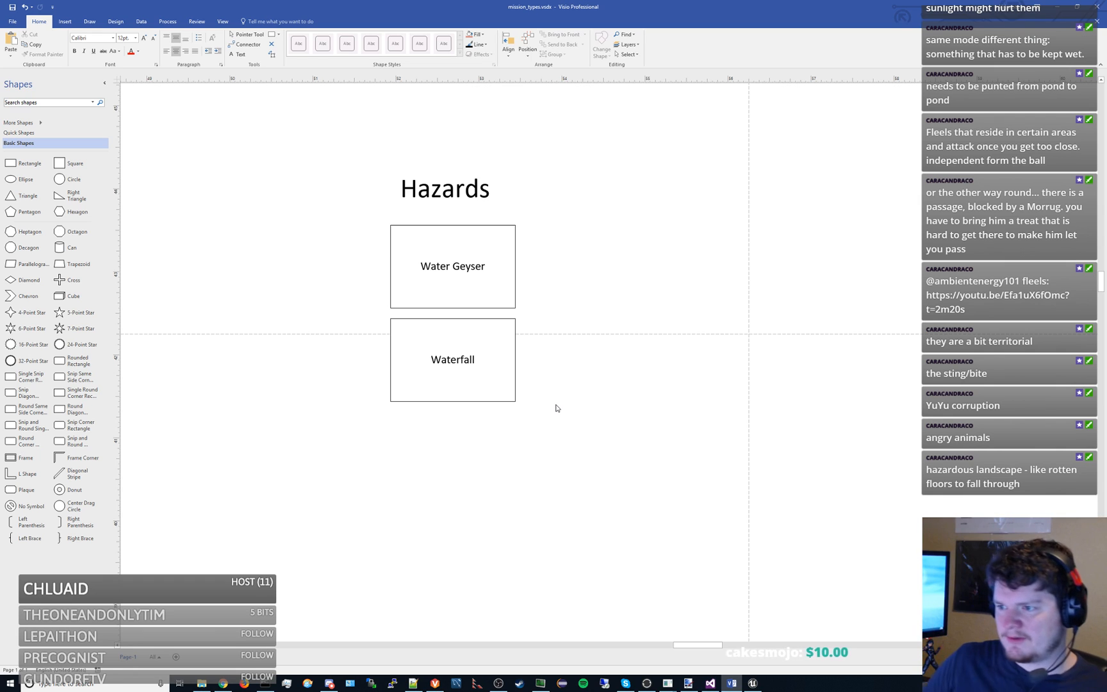
- Copy the Water Geyser box, place the copy beside it in the same row, and change its text to "Hot Water Geyser"
scroll(607, 367, "down", 1)
mouse_move(622, 460)
left_mouse_down()
mouse_move(606, 453)
mouse_move(604, 473)
left_mouse_up()
left_click(508, 409)
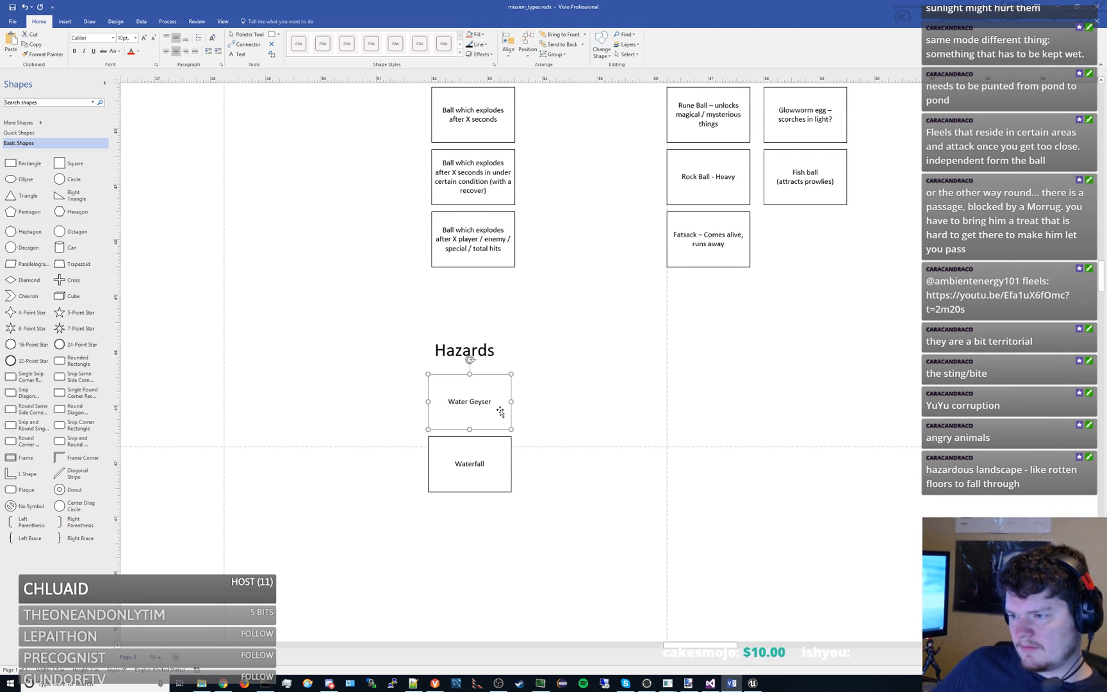
key("ctrl+v")
left_click_drag(584, 536, 546, 407)
double_click(546, 407)
left_click(545, 406)
type("Hot")
left_click(704, 366)
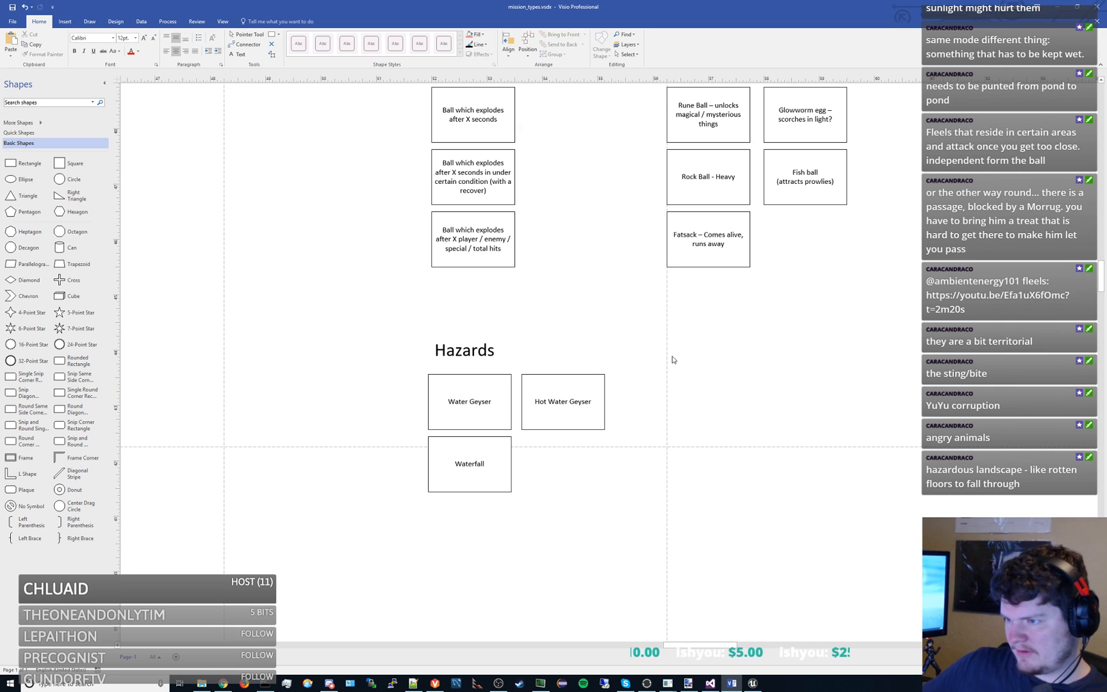
left_click(569, 389)
left_click(640, 372)
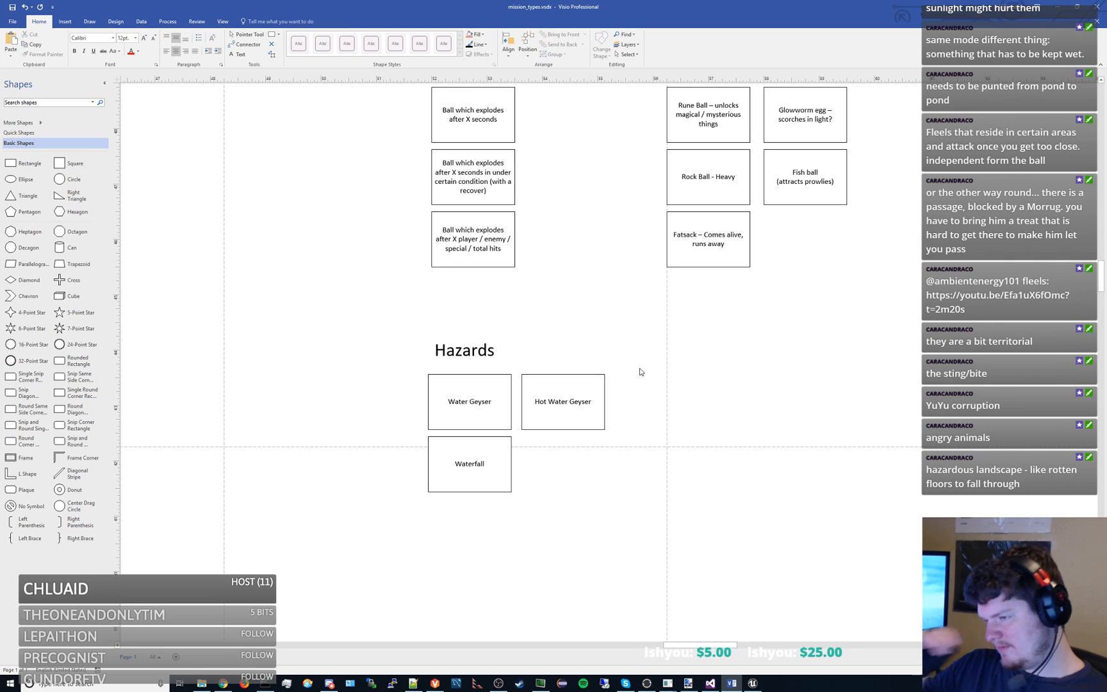
- Duplicate the Hot Water Geyser box, place the copy beside it in the row, and change its text to "Water Pool"
left_click(596, 378)
key("ctrl+d")
left_click_drag(678, 513, 638, 385)
double_click(637, 385)
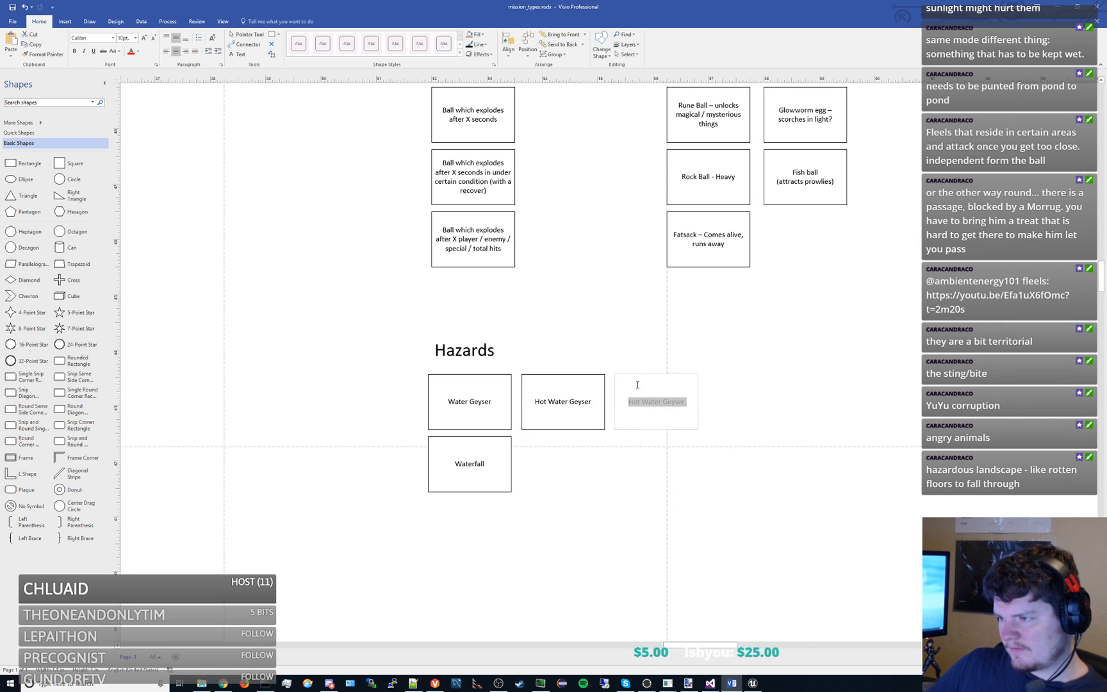
type("Water Pool")
left_click(641, 361)
- Duplicate the Water Pool box, place the copy at the end of the row, and change its text to "Hot Water Pool"
left_click(687, 415)
key("ctrl+d")
left_click_drag(789, 527, 744, 397)
double_click(746, 398)
type("Hot W")
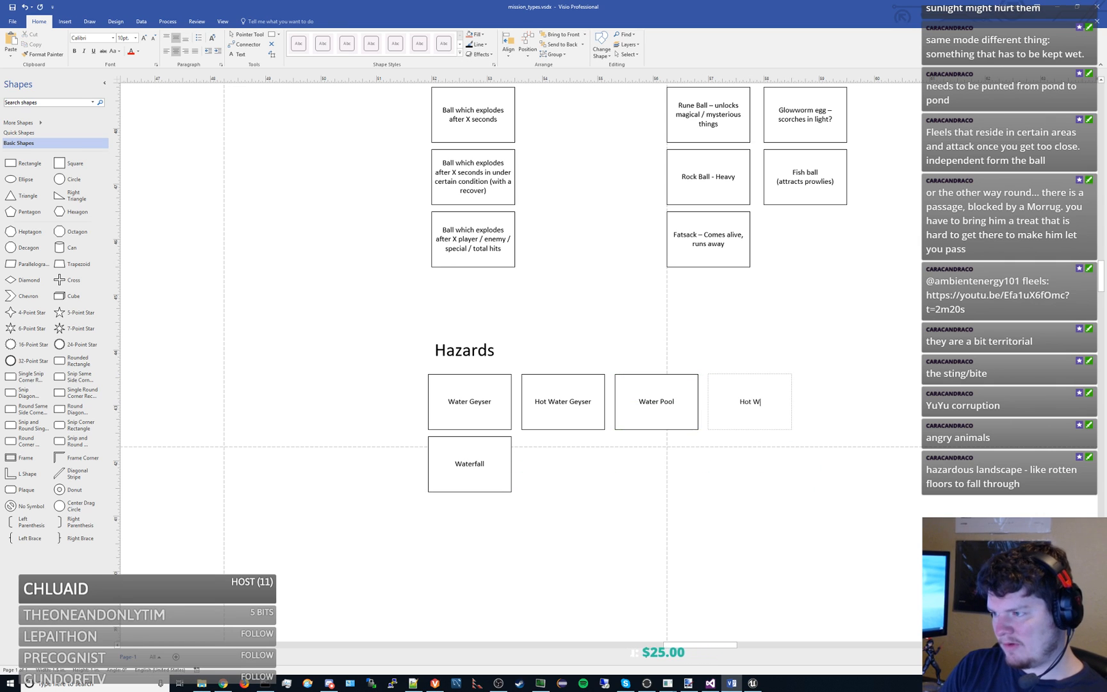
type("ater Pool")
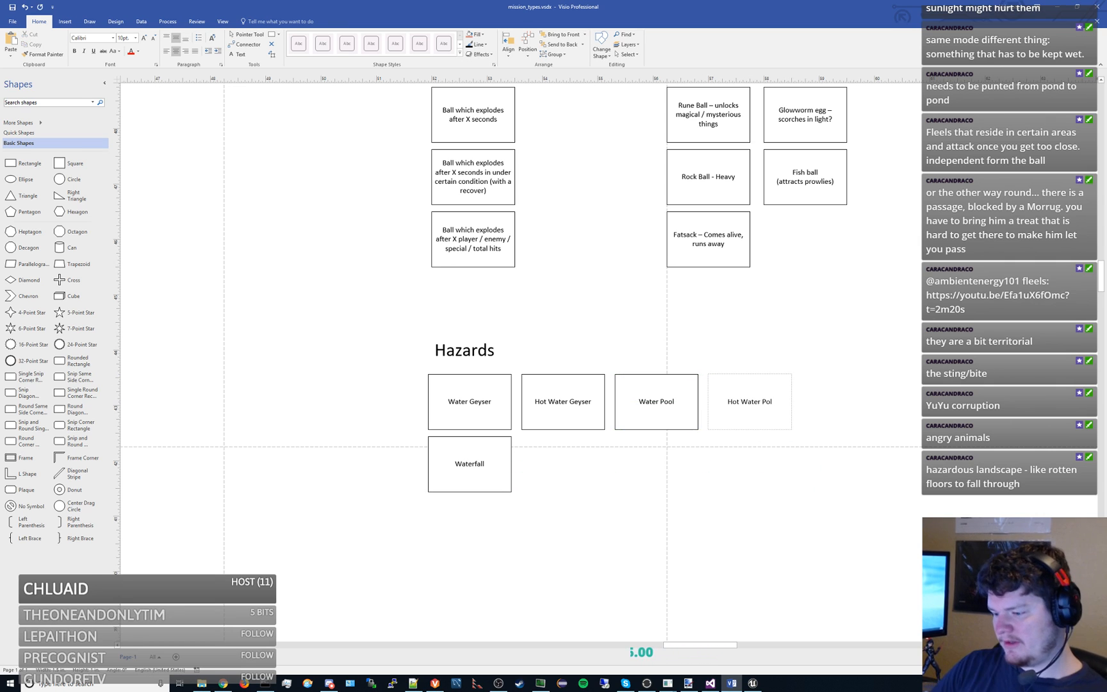
left_click(712, 348)
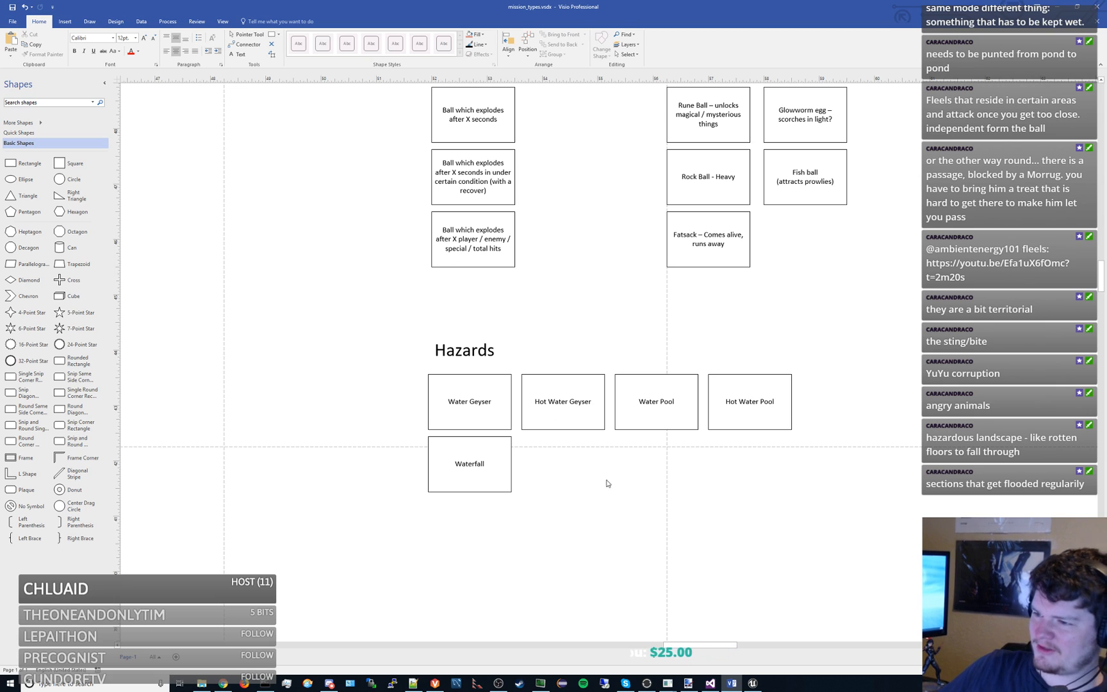
- Copy the Prowlie box in the Types of Harass group and place the copy directly below it
left_click_drag(618, 284, 574, 458)
scroll(574, 459, "down", 1)
left_click_drag(915, 269, 732, 359)
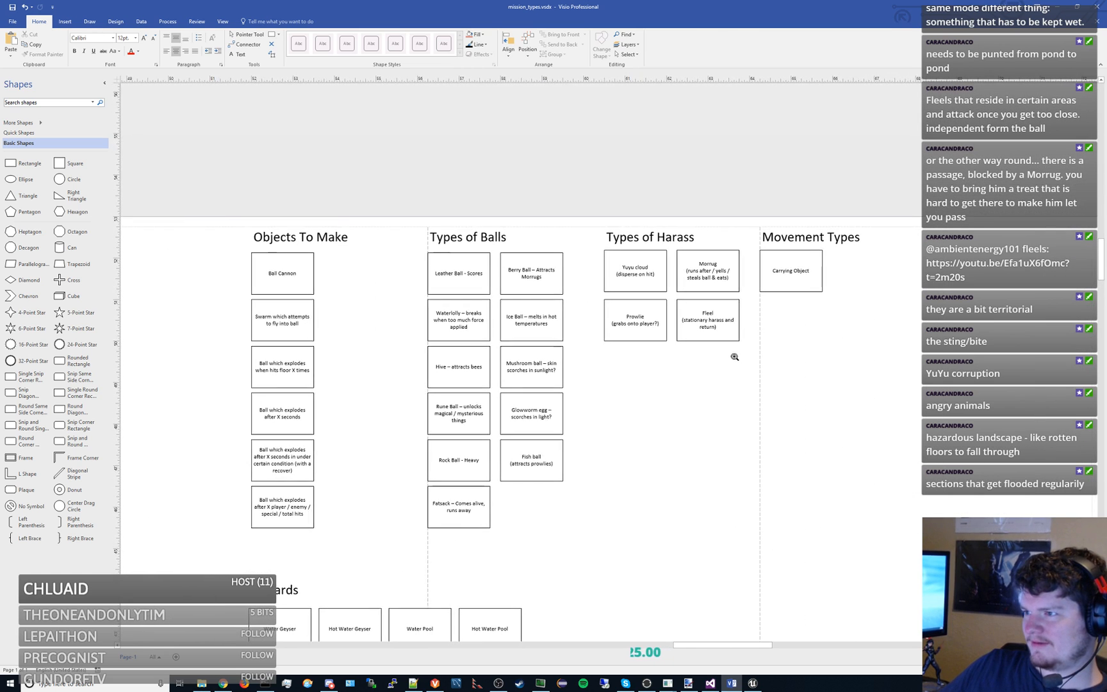
scroll(732, 359, "up", 1)
left_click(623, 322)
key("ctrl+c")
key("ctrl+v")
left_click_drag(753, 435, 619, 374)
- Set the text of the new box under Prowlie to "Mushroom Spores" with "(full screen poison effects?)" on a new line
double_click(619, 374)
type("Mu")
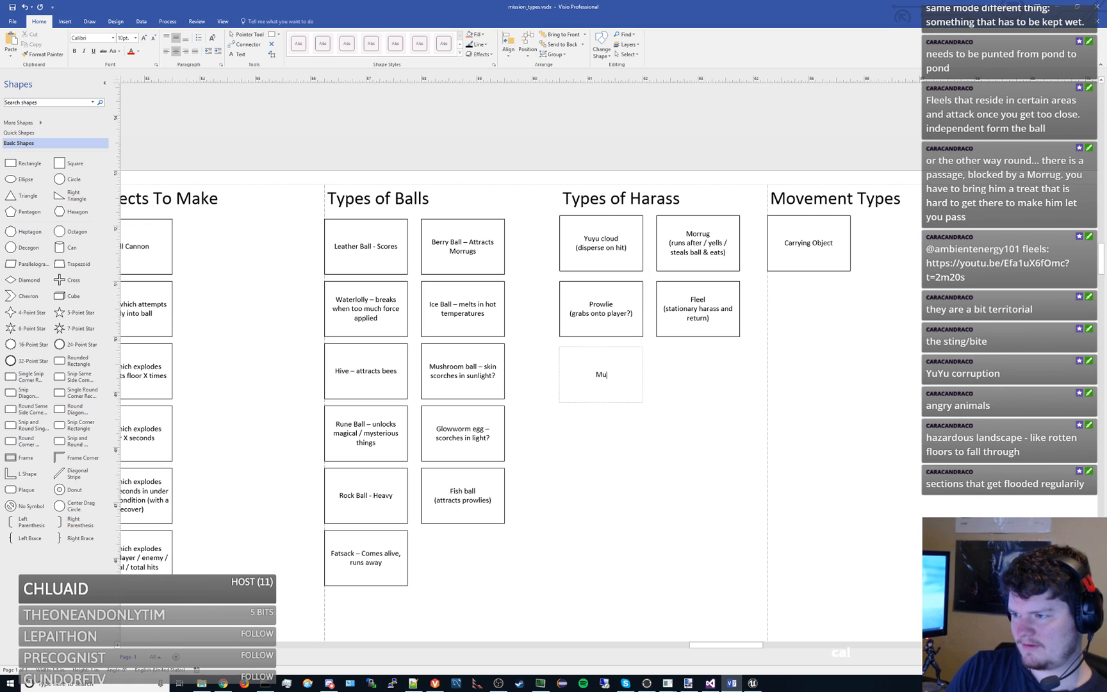
type("shroom Spores")
key("Return")
type("(full screen ")
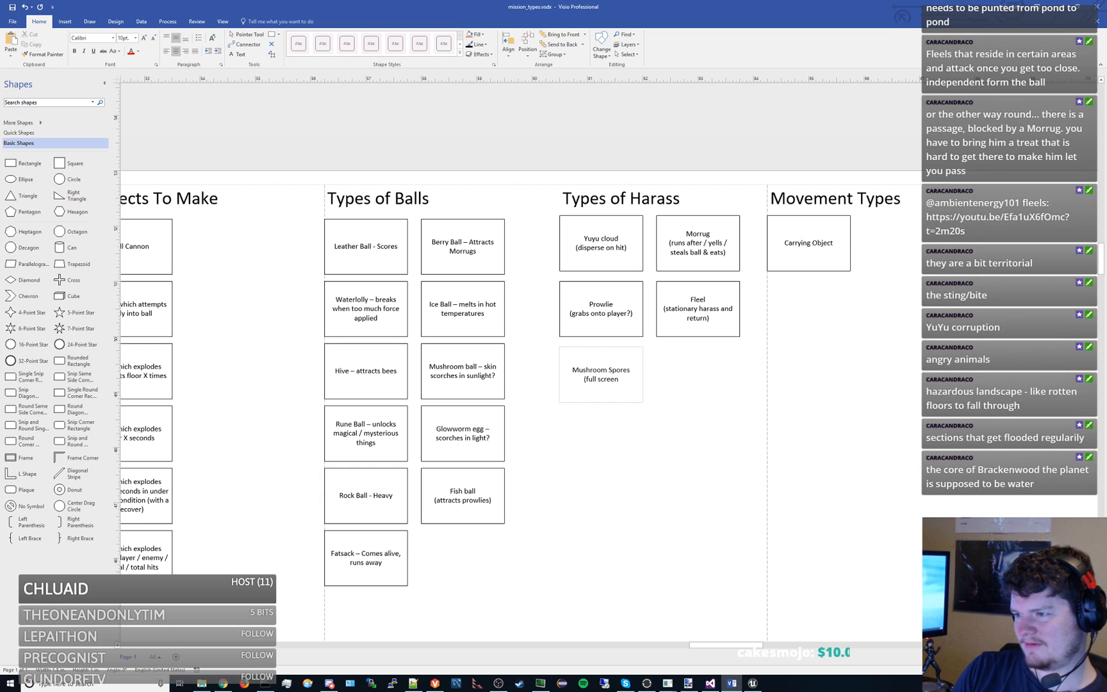
type("poison effe")
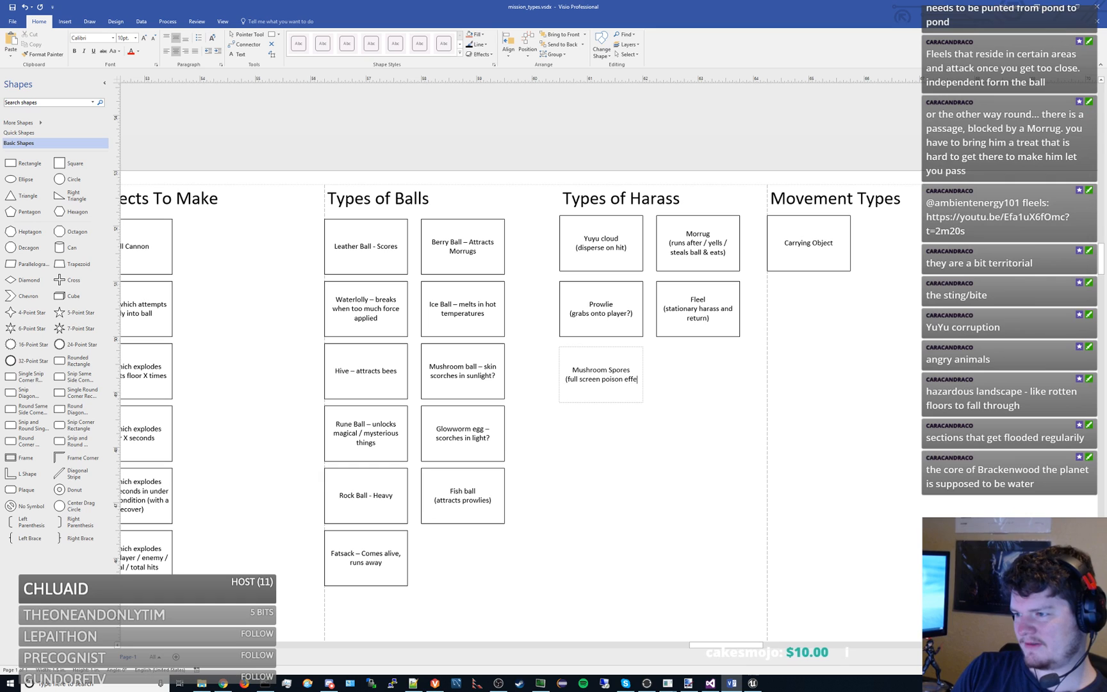
type("cts?)")
key("Escape")
left_click(622, 489)
- Paste a copied box into the Hazards group and place it directly below the Waterfall box
left_click_drag(607, 475, 692, 406)
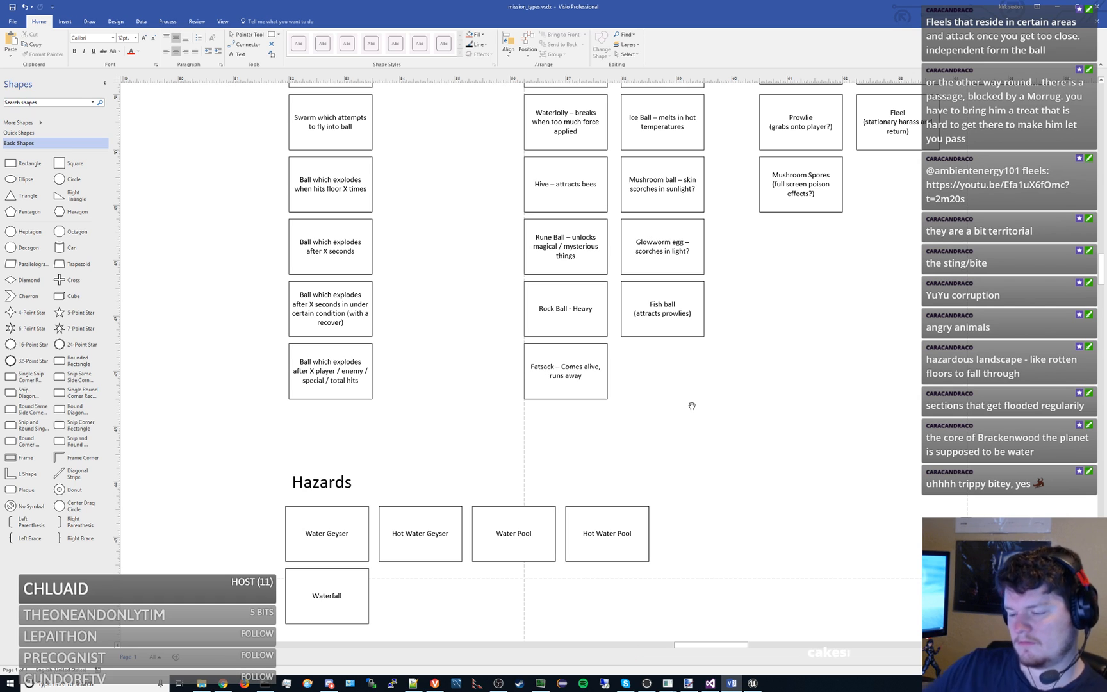
left_click_drag(442, 294, 612, 387)
scroll(611, 387, "down", 4)
left_click_drag(476, 311, 445, 294)
left_click_drag(376, 294, 724, 318)
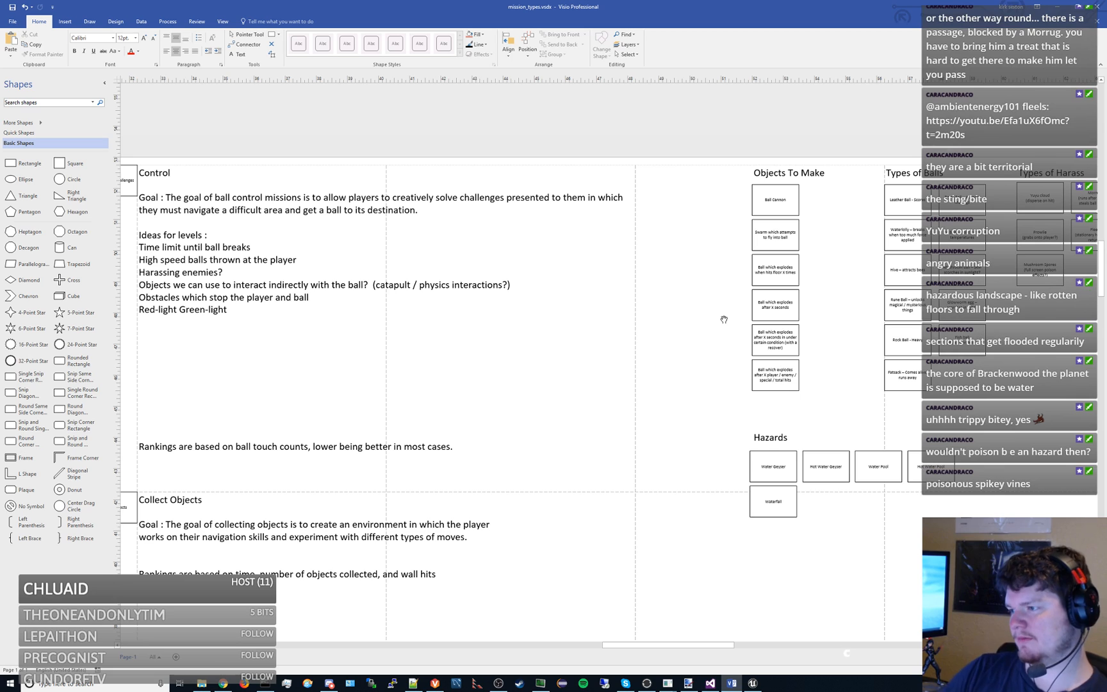
scroll(724, 319, "up", 3)
left_click(564, 383)
key("ctrl+v")
left_click_drag(705, 551, 534, 460)
- Change the text of the new box below Waterfall to "Poisonous Mushroom Cluster"
double_click(539, 456)
type("Poisonous ")
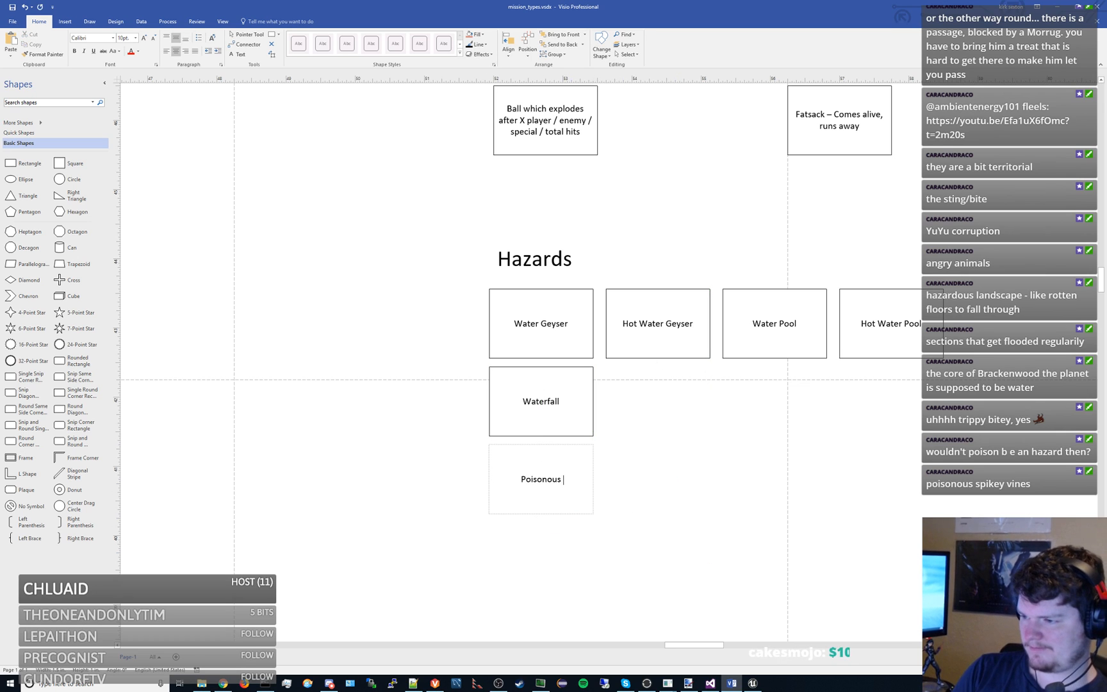
type("Mushroom Cluster")
left_click(694, 446)
- Review the Types of Harass and Hazards groups, comparing the Mushroom Spores and Poisonous Mushroom Cluster boxes
scroll(694, 445, "down", 3)
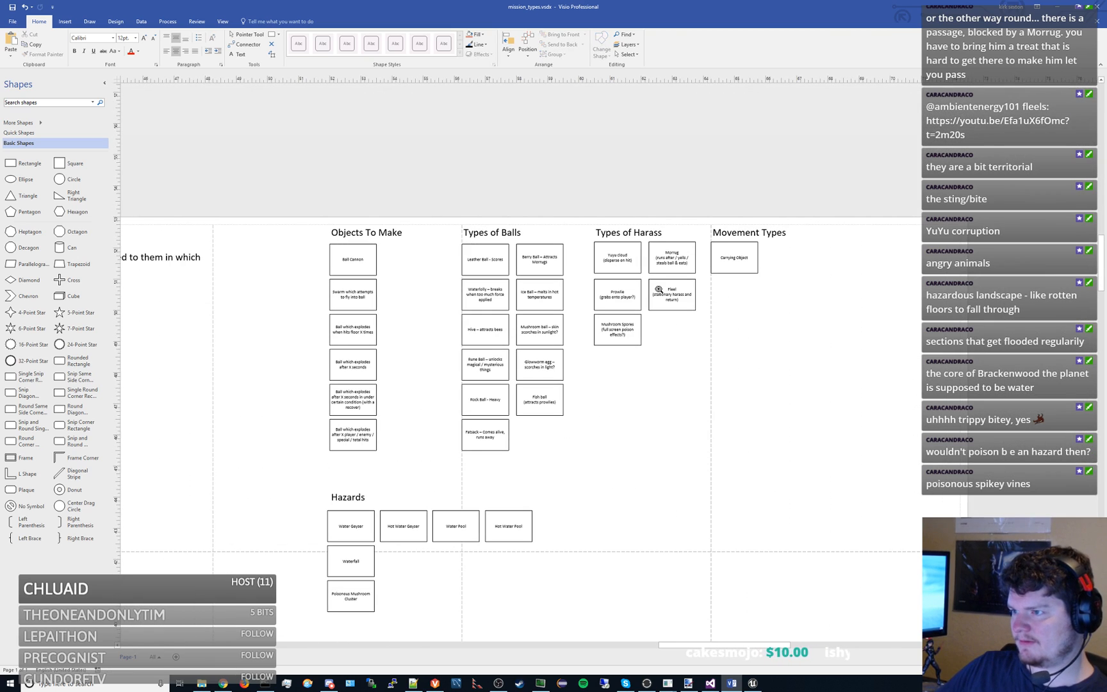
scroll(658, 344, "up", 1)
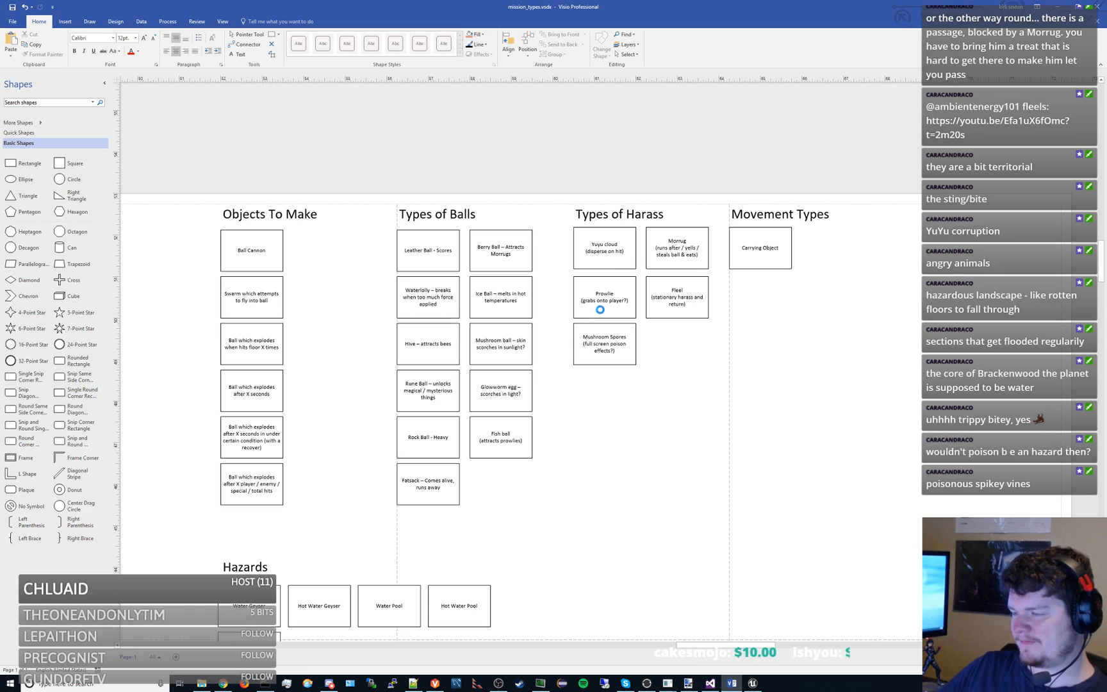
left_click_drag(524, 478, 778, 328)
left_click_drag(515, 535, 480, 575)
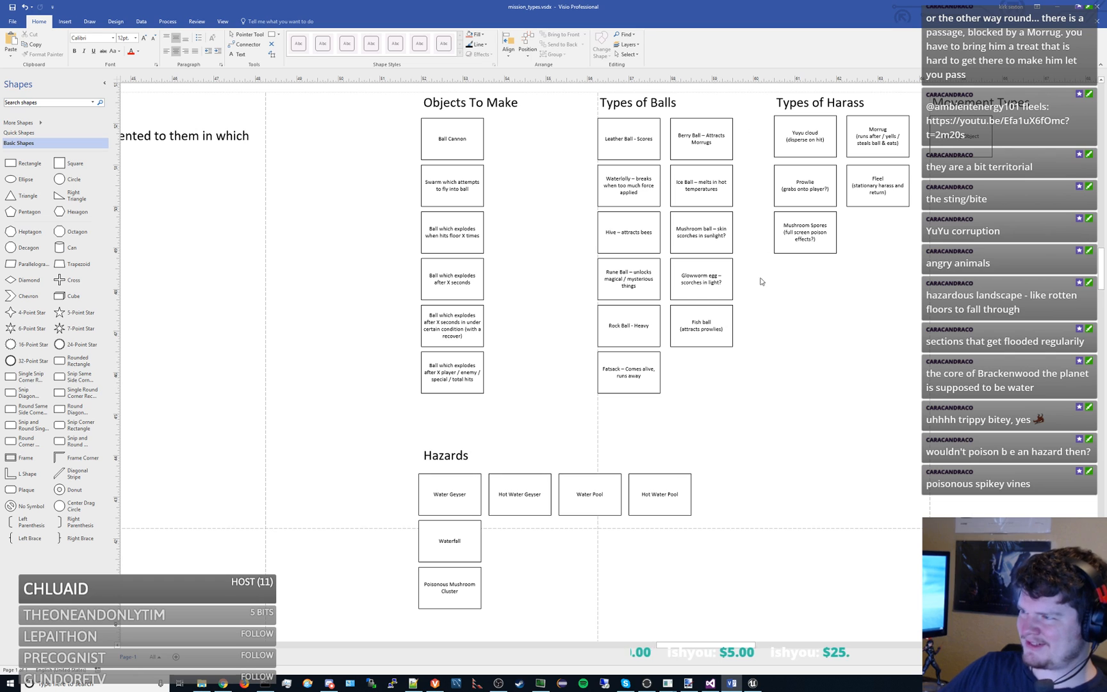
left_click_drag(536, 439, 565, 417)
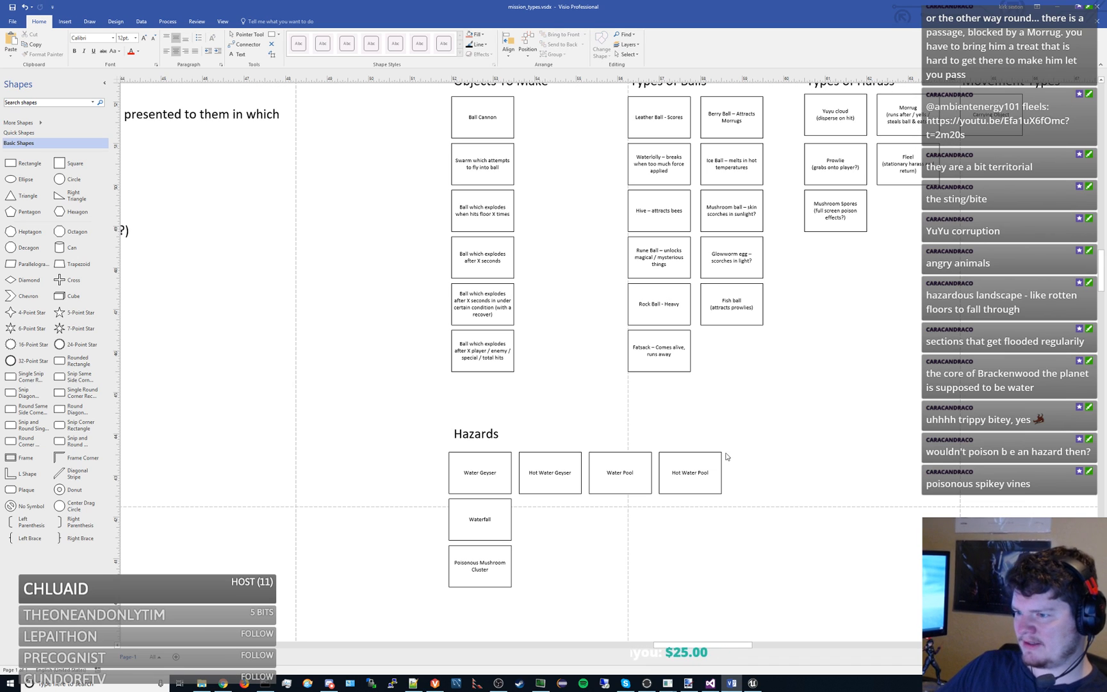
left_click(485, 564)
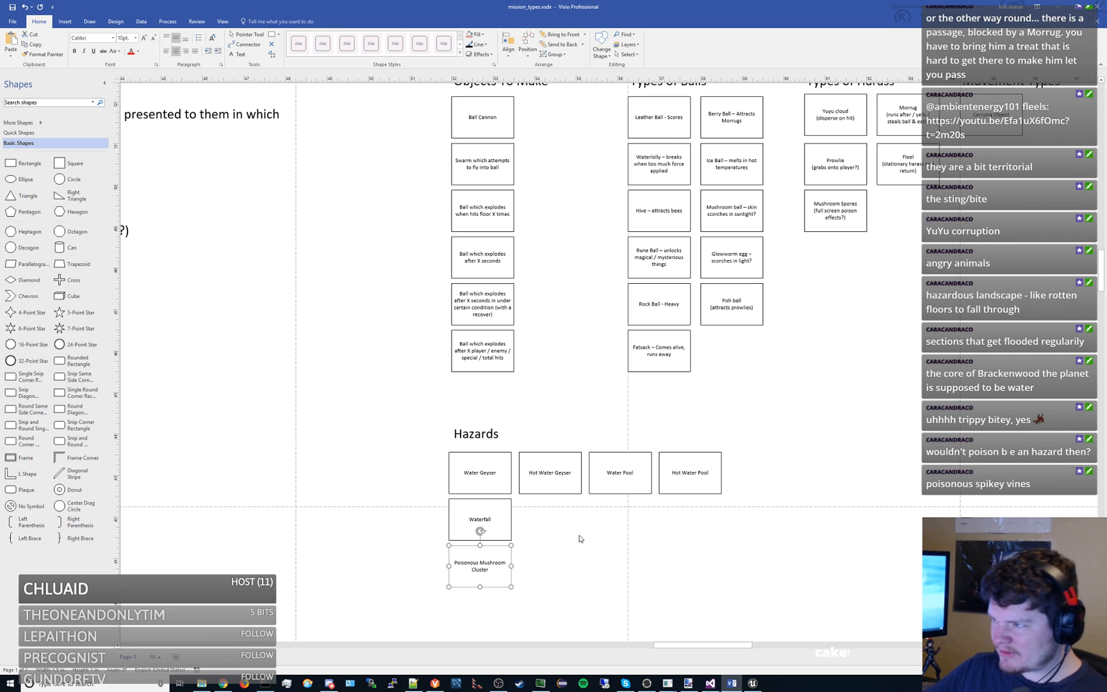
left_click(859, 211)
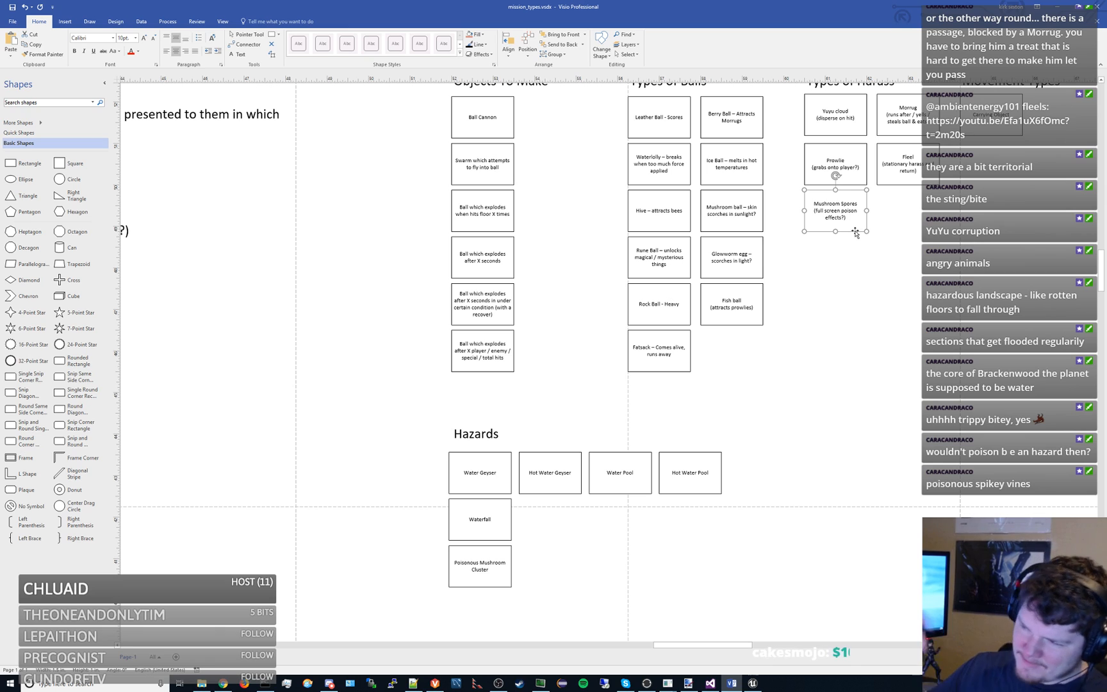
mouse_move(869, 282)
left_mouse_down()
mouse_move(836, 338)
mouse_move(853, 286)
left_mouse_up()
left_click_drag(797, 363, 897, 298)
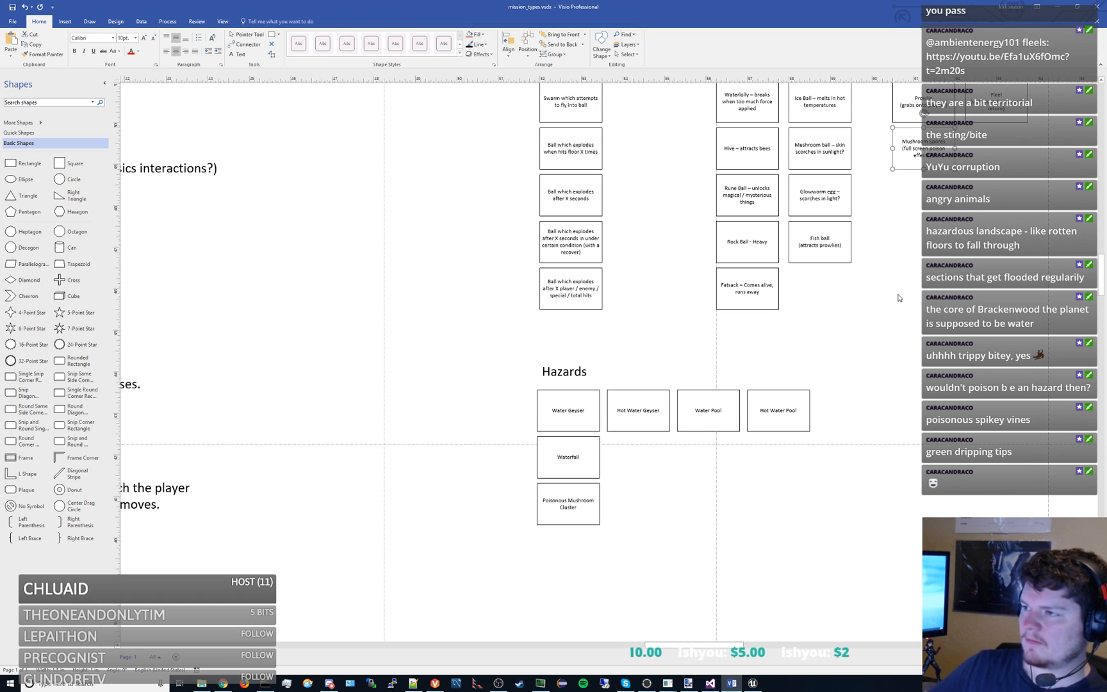
left_click(640, 219)
- Review the Control section's goal and level ideas alongside the object, ball and harass type boxes
scroll(608, 314, "up", 3)
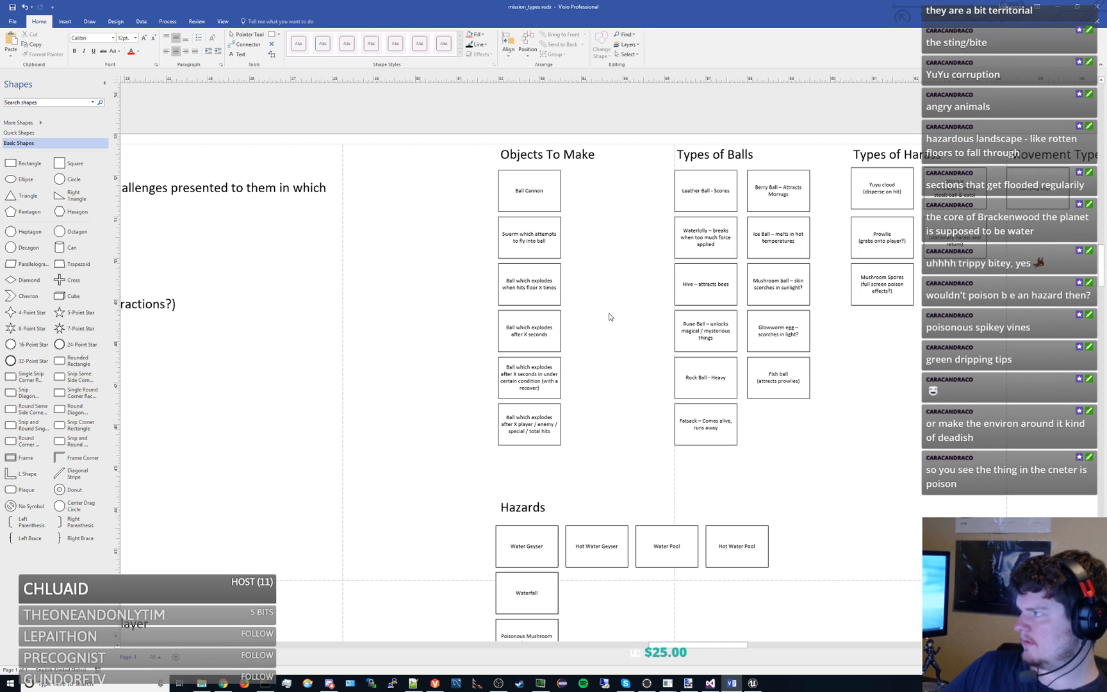
mouse_move(358, 331)
left_mouse_down()
mouse_move(645, 282)
mouse_move(756, 280)
left_mouse_up()
left_click_drag(503, 328, 615, 331)
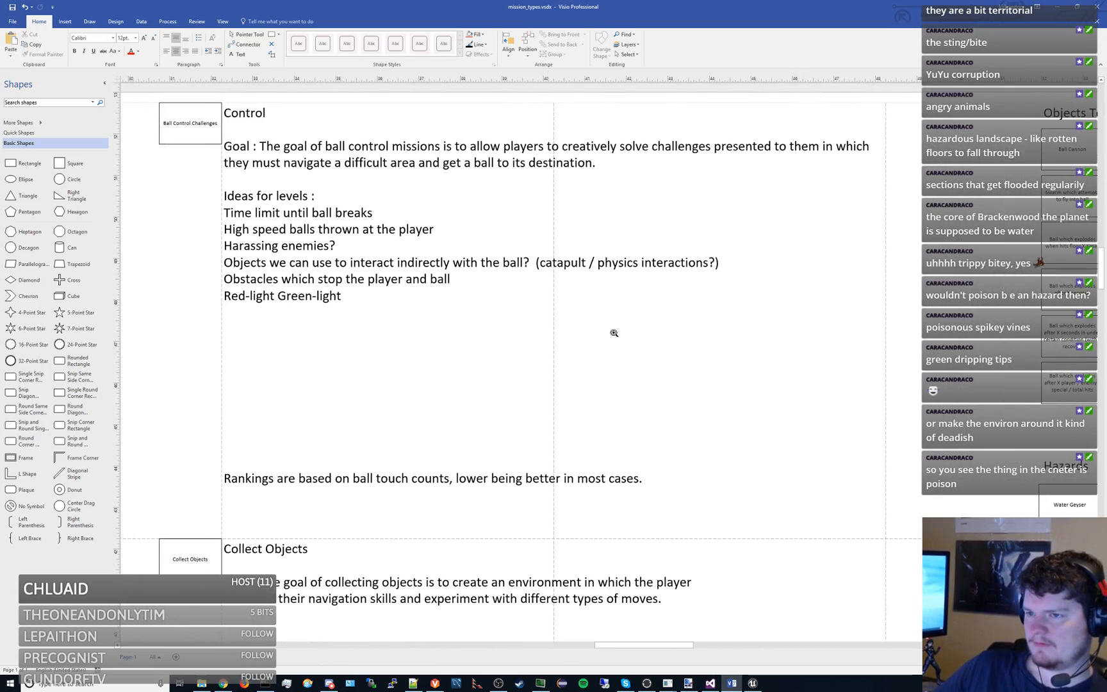
scroll(611, 330, "down", 4)
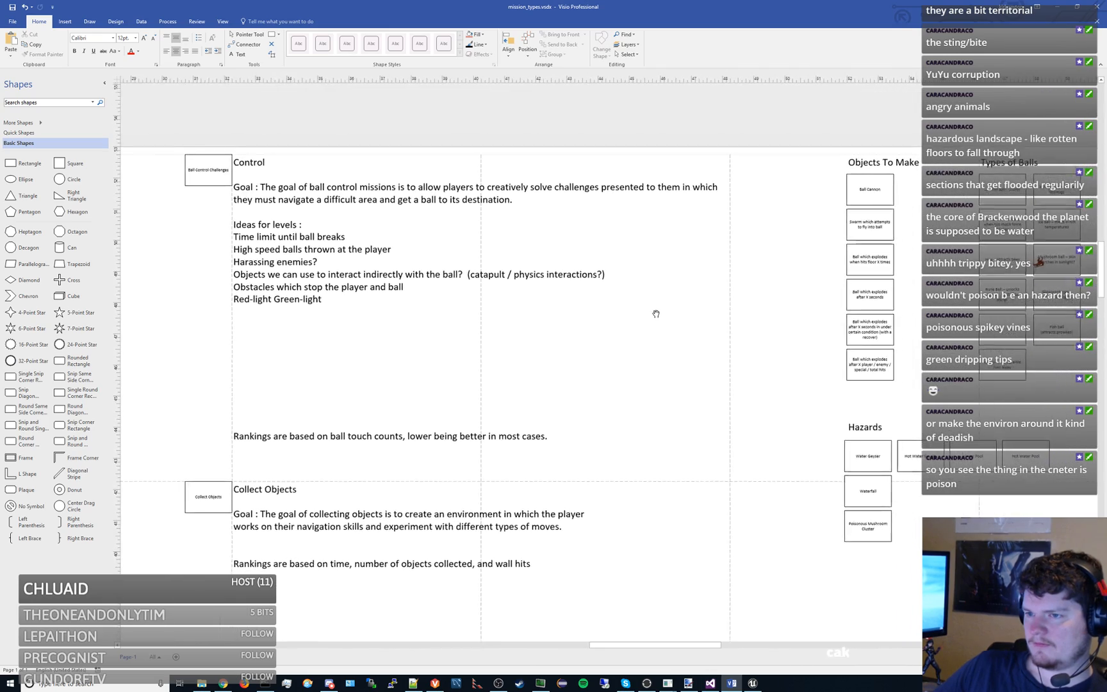
left_click_drag(615, 290, 598, 287)
mouse_move(688, 311)
left_mouse_down()
mouse_move(655, 312)
mouse_move(692, 314)
left_mouse_up()
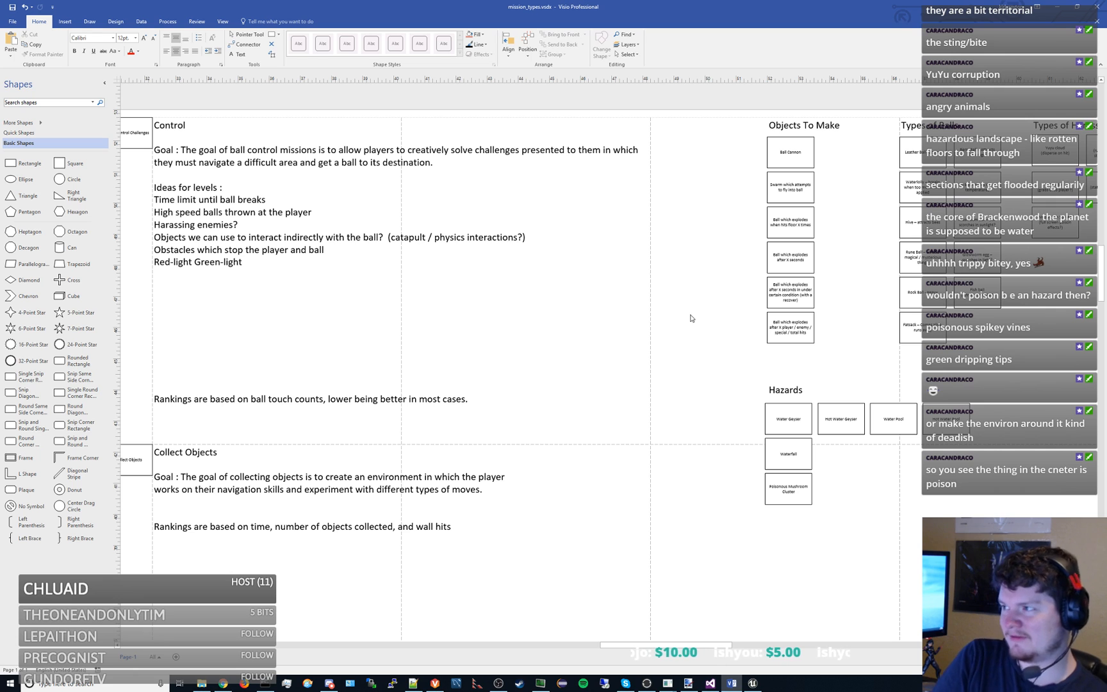
mouse_move(655, 205)
left_mouse_down()
mouse_move(615, 198)
mouse_move(667, 195)
mouse_move(616, 185)
mouse_move(609, 163)
left_mouse_up()
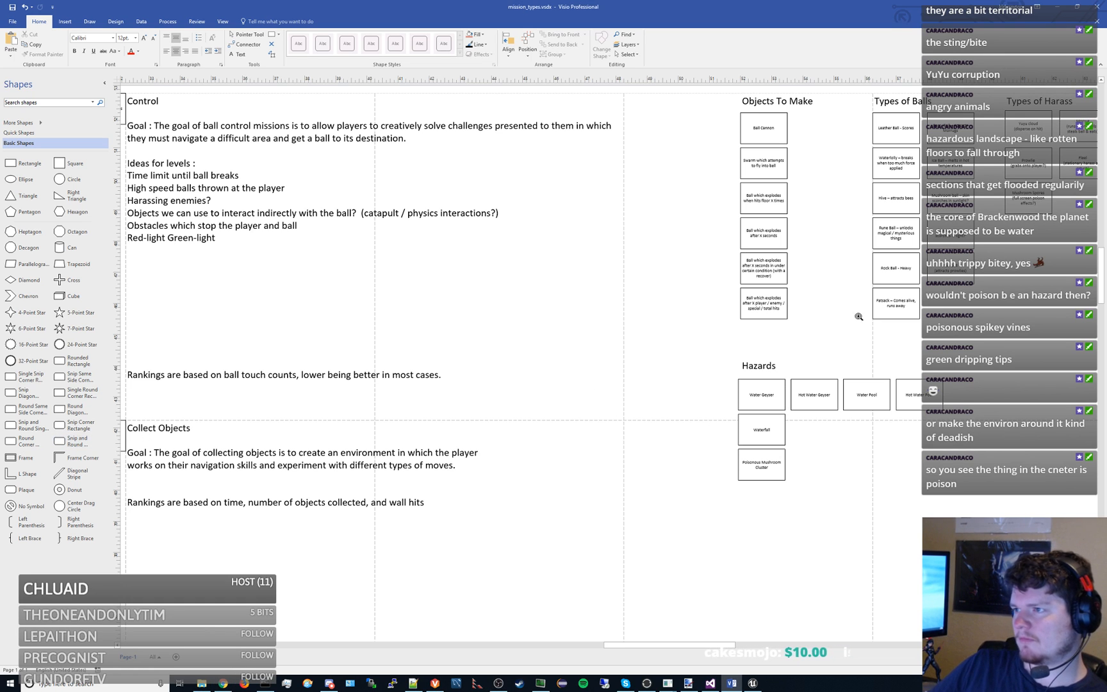
scroll(857, 317, "up", 4)
left_click_drag(440, 441, 418, 450)
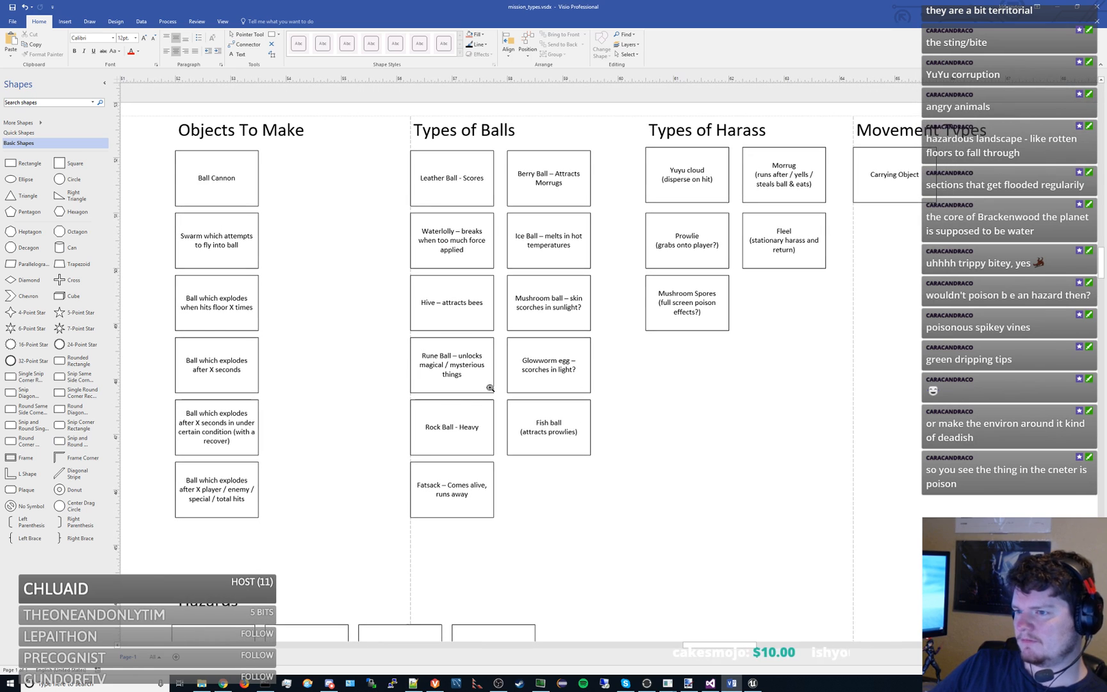
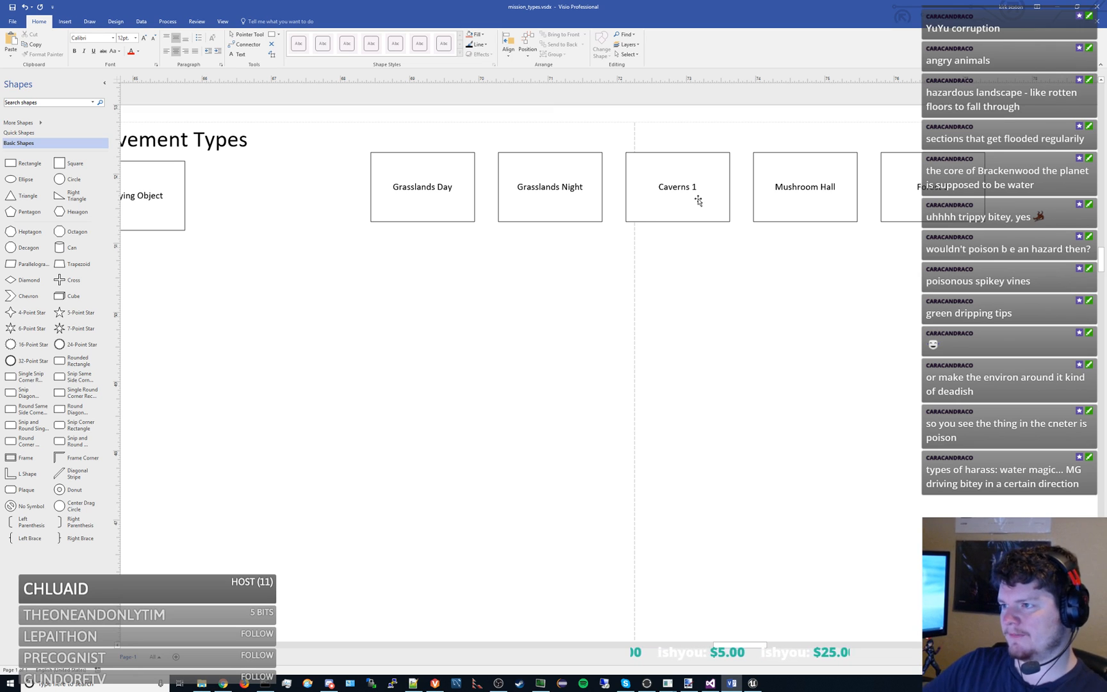
- Move the Caverns 1 box into the empty area below the location boxes and place a copy of the Glowworm egg box beside it
left_click_drag(697, 203, 334, 378)
scroll(494, 383, "down", 3)
scroll(494, 384, "left", 10)
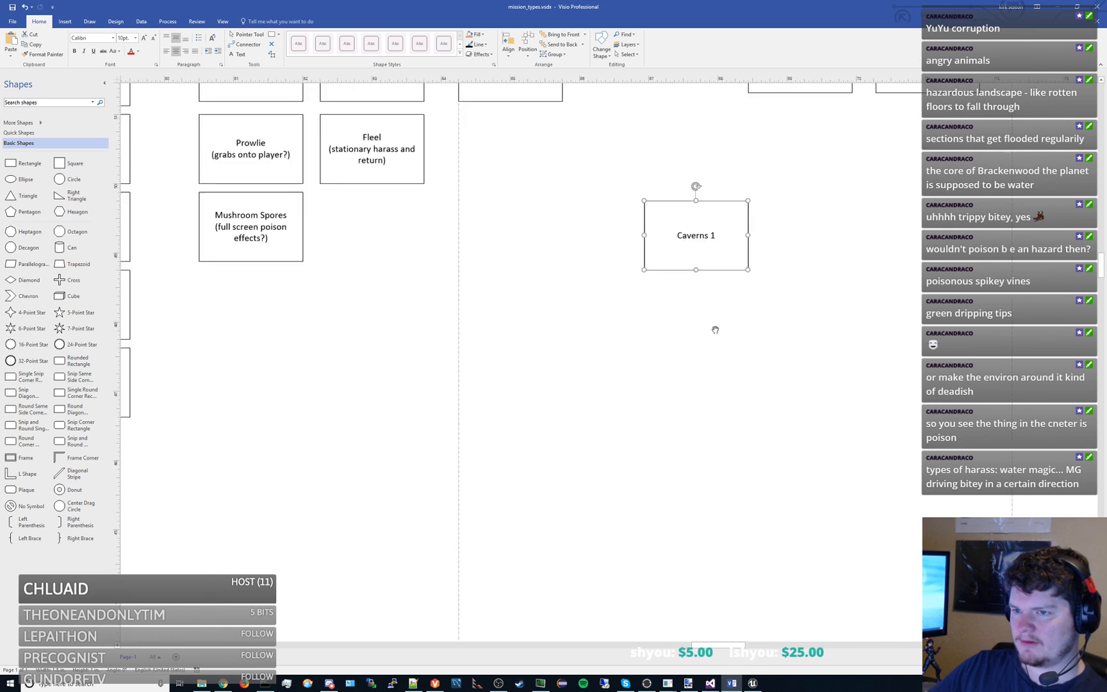
left_click(349, 282)
left_click_drag(879, 348, 667, 292)
key("ctrl+v")
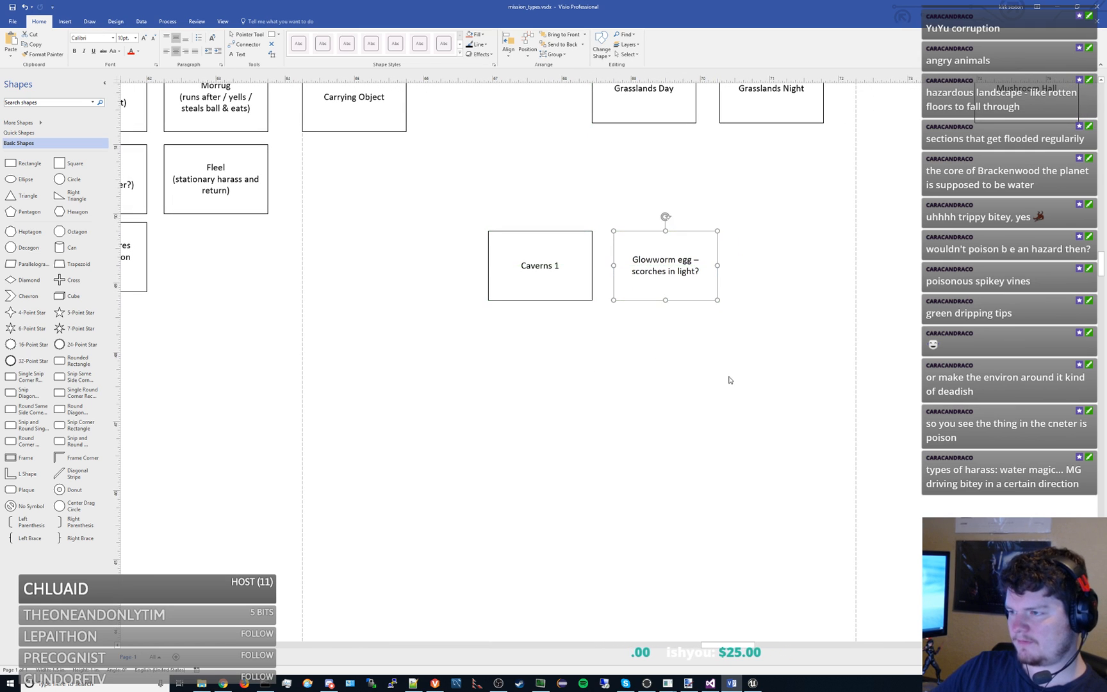
- Copy the Control text block and place the duplicate directly below the Caverns 1 and Glowworm egg boxes
scroll(640, 391, "up", 1)
scroll(641, 391, "left", 3)
left_click(448, 352)
left_click_drag(212, 312, 844, 425)
scroll(338, 390, "down", 3)
left_click_drag(339, 390, 743, 345)
left_click(360, 268)
key("ctrl+c")
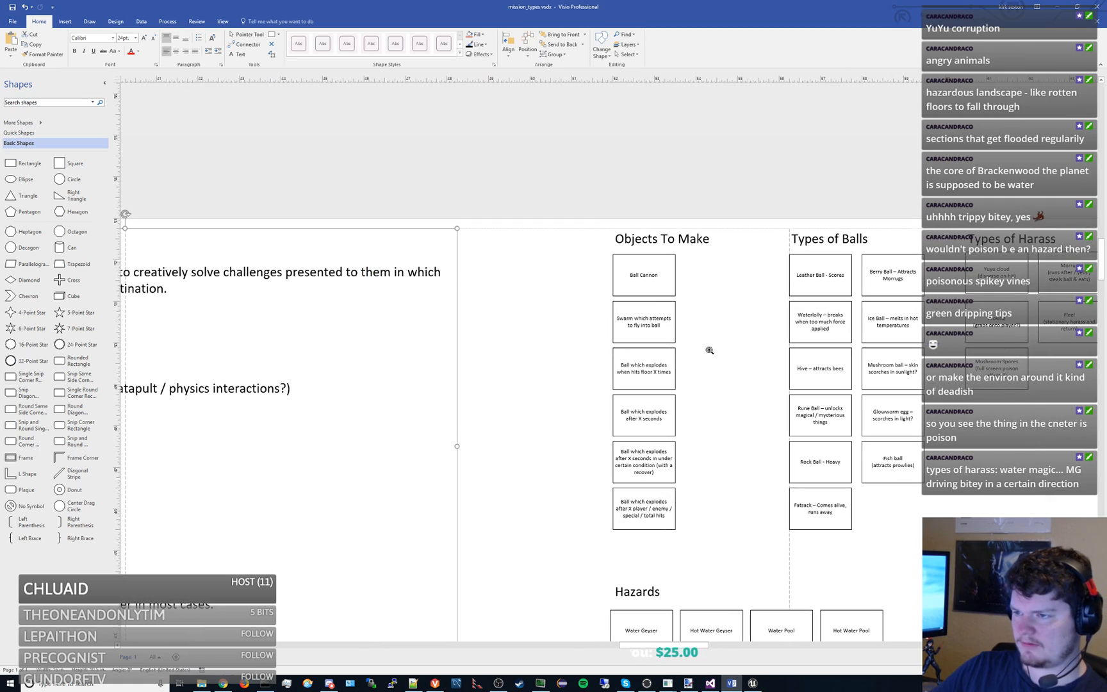
left_click_drag(827, 356, 83, 281)
left_click(548, 402)
key("ctrl+v")
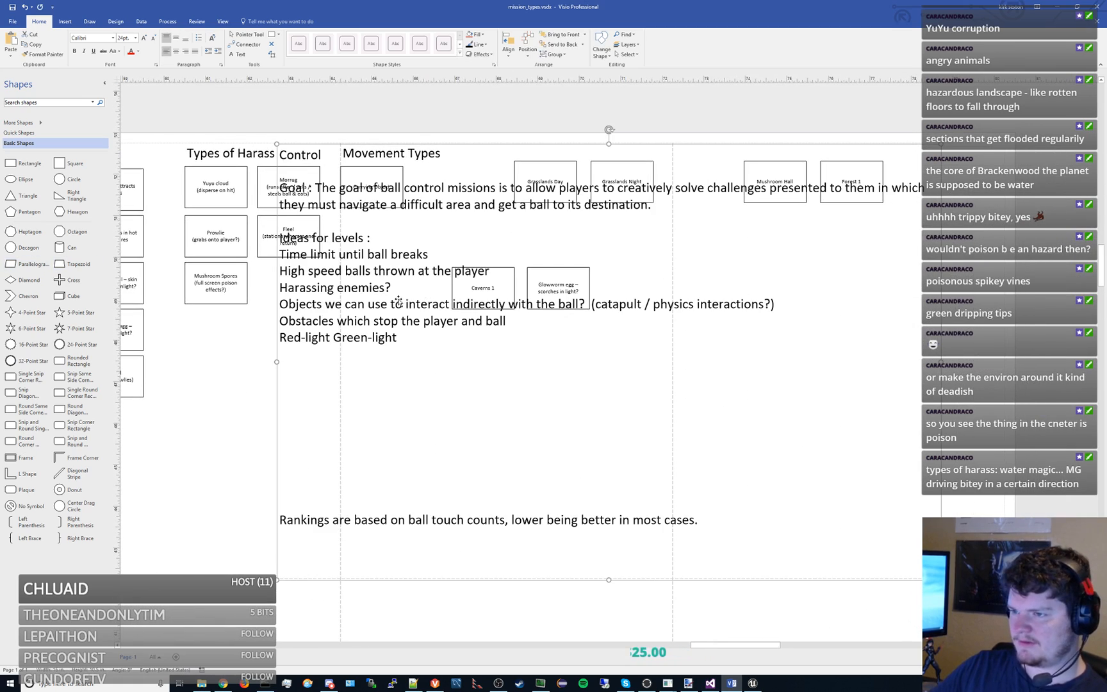
left_click_drag(418, 198, 595, 376)
- Replace the duplicated block's text with "Series of levels with light sources which scorch the egg, navigate past lights"
scroll(595, 377, "down", 2)
double_click(596, 376)
type("Seris")
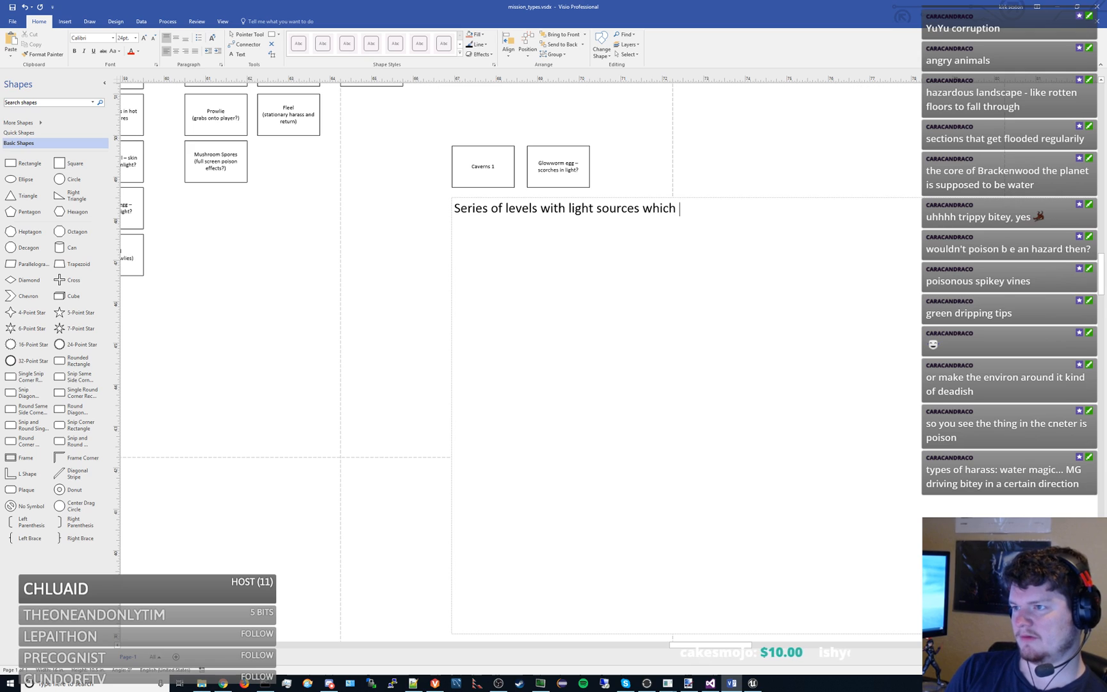
type("scorch the egg, navigate past lights")
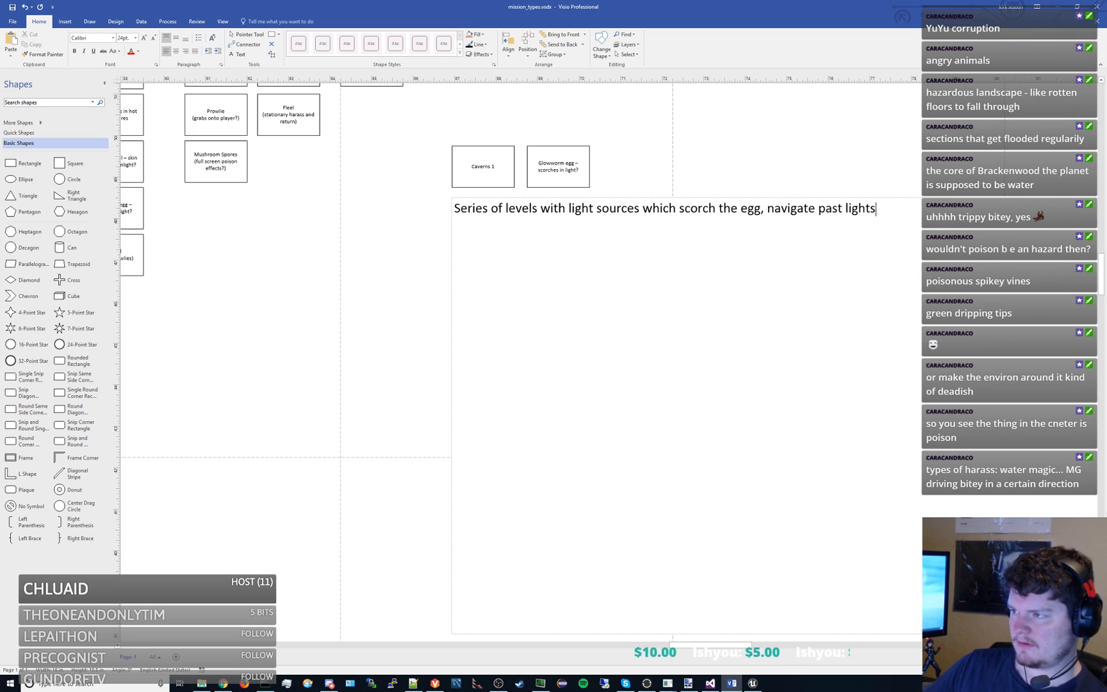
scroll(529, 391, "down", 2)
left_click(416, 298)
- Shorten the light sources text block from its lower edge to fit closely around its single line of text
scroll(412, 296, "down", 2)
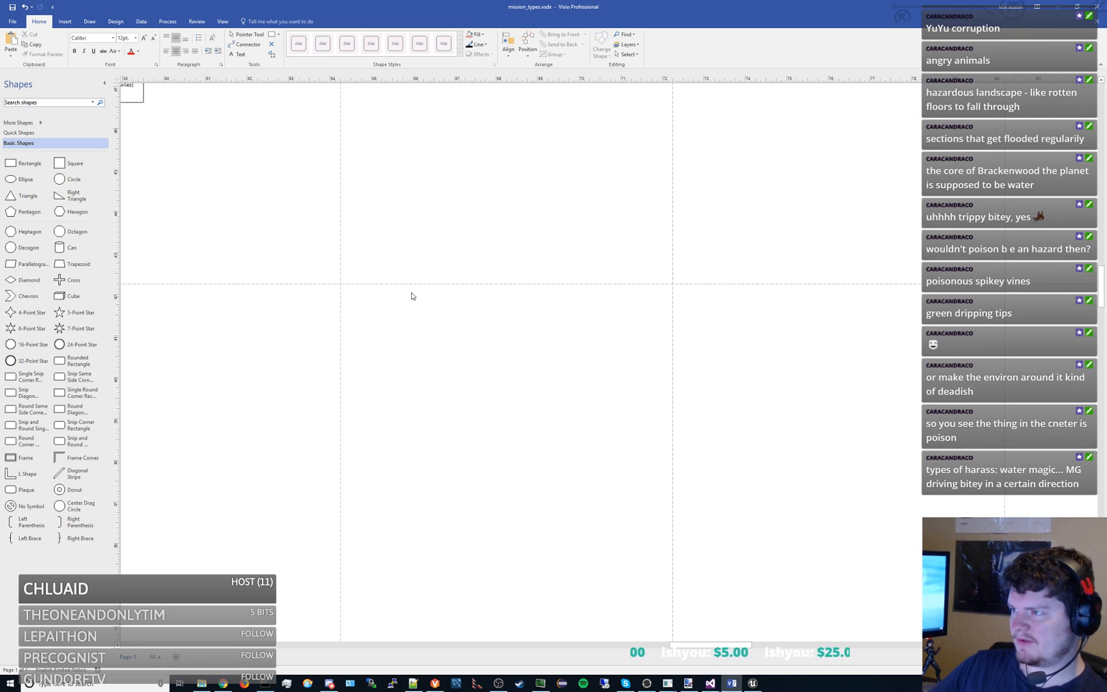
left_click_drag(541, 335, 485, 501)
scroll(568, 284, "down", 2)
left_click(600, 261)
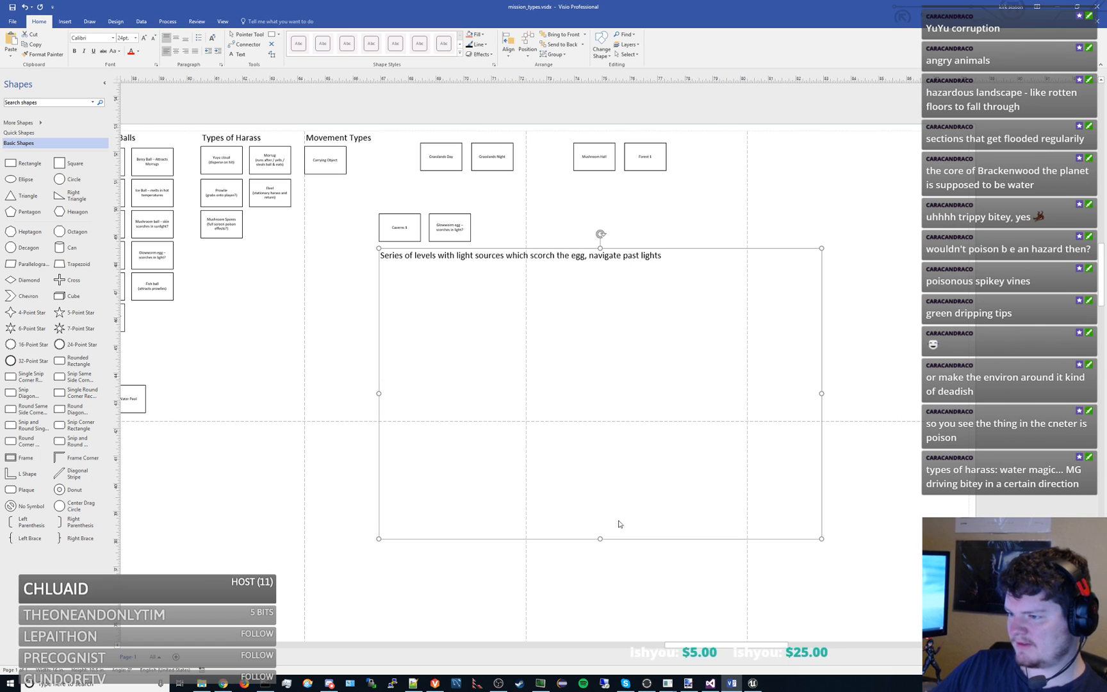
left_click_drag(600, 539, 575, 307)
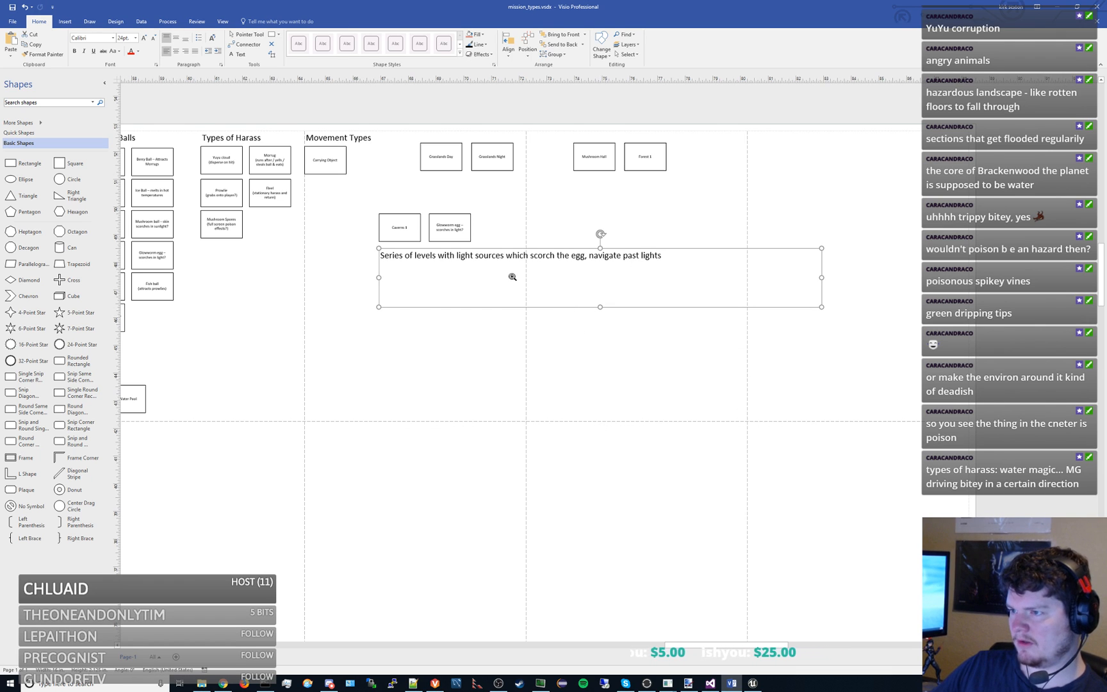
- Duplicate the Ball Cannon box and place the copy beside the original under Objects To Make
left_click_drag(525, 263, 606, 312)
left_click(595, 281)
left_click_drag(402, 372, 683, 336)
scroll(347, 196, "up", 2)
left_click_drag(444, 222, 451, 289)
left_click(390, 235)
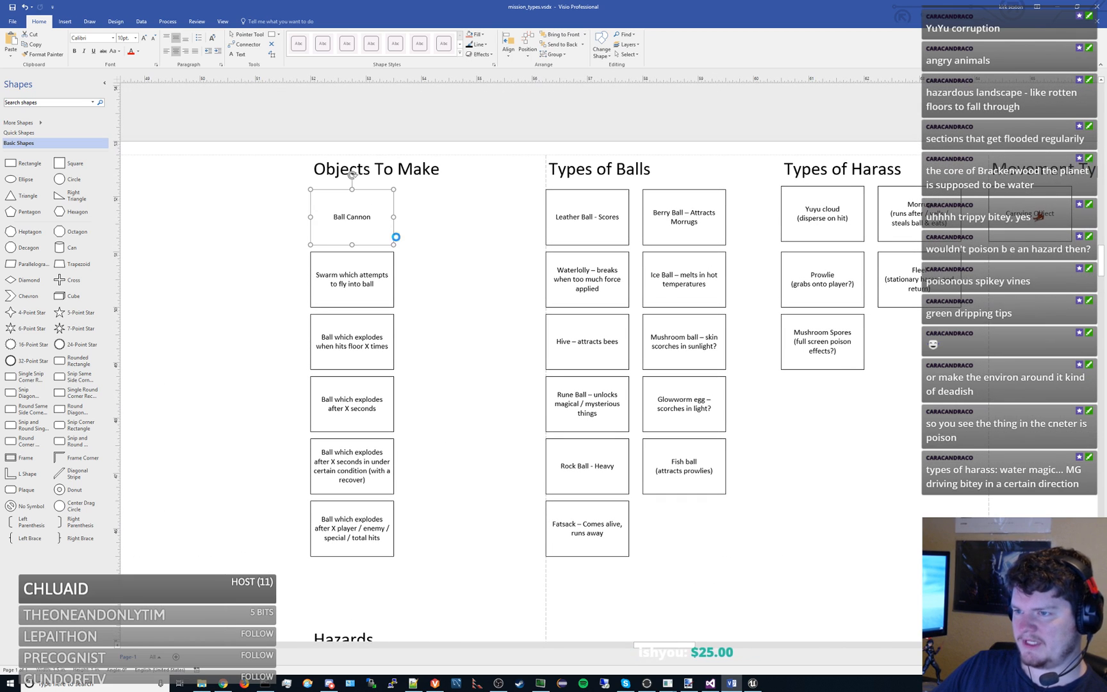
key("ctrl+v")
left_click_drag(491, 374, 426, 213)
left_click(445, 299)
scroll(431, 306, "down", 2)
left_click_drag(445, 323, 356, 302)
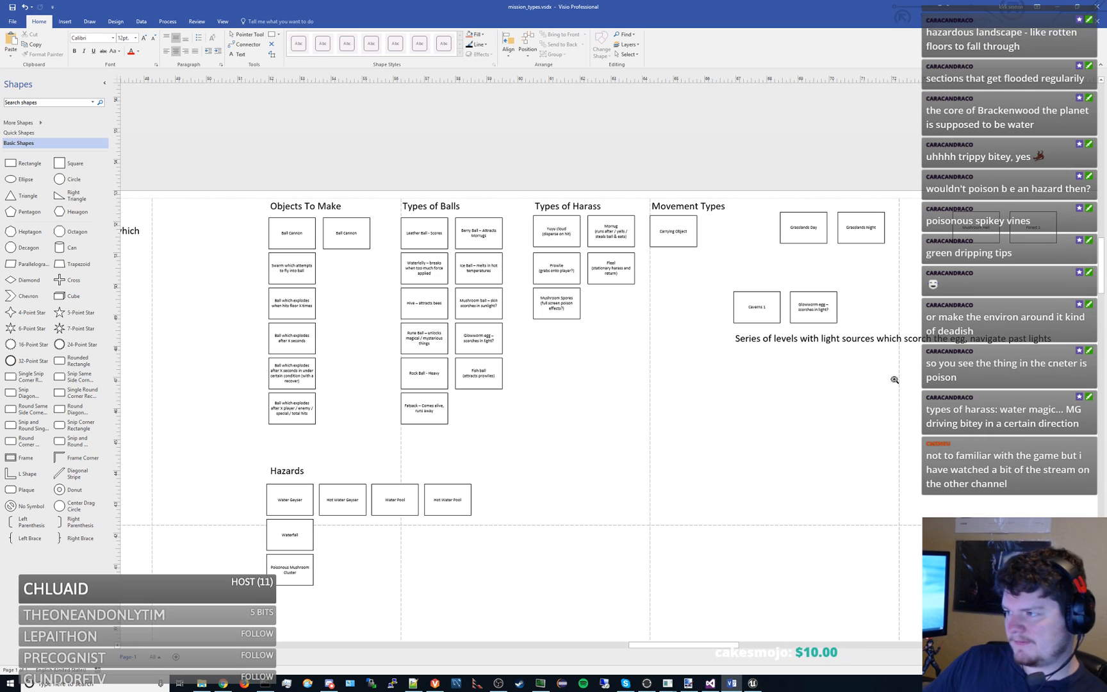
- Launch the Brackensack game and continue past its title screen
left_click_drag(894, 380, 667, 348)
left_click(819, 307)
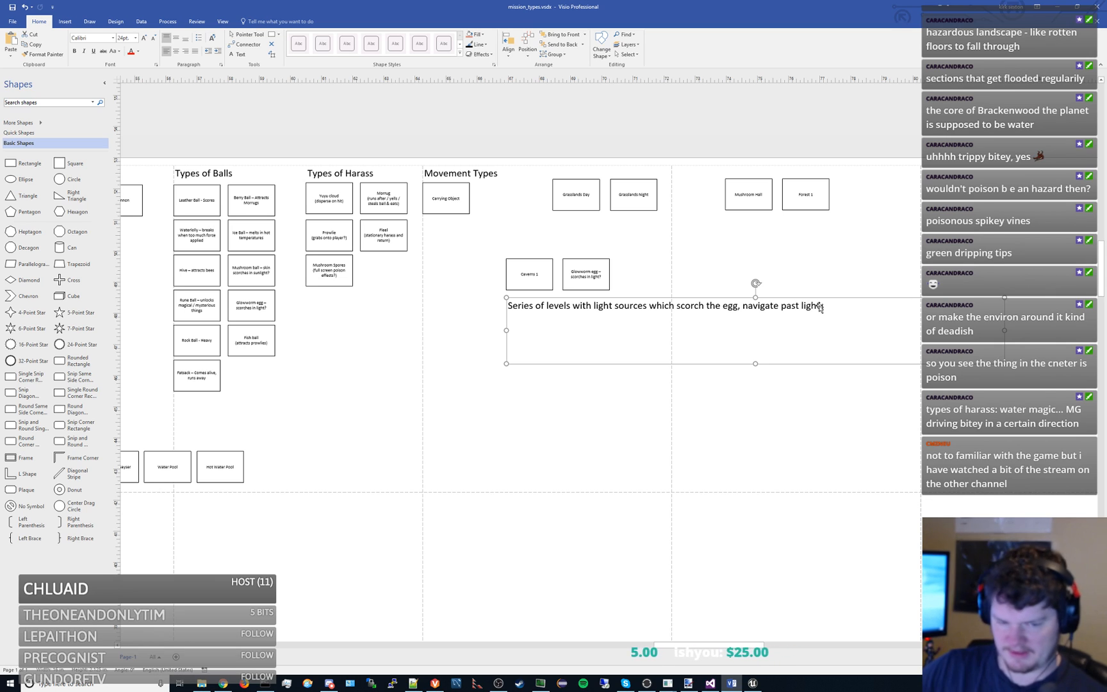
key("super")
type("blen")
key("Return")
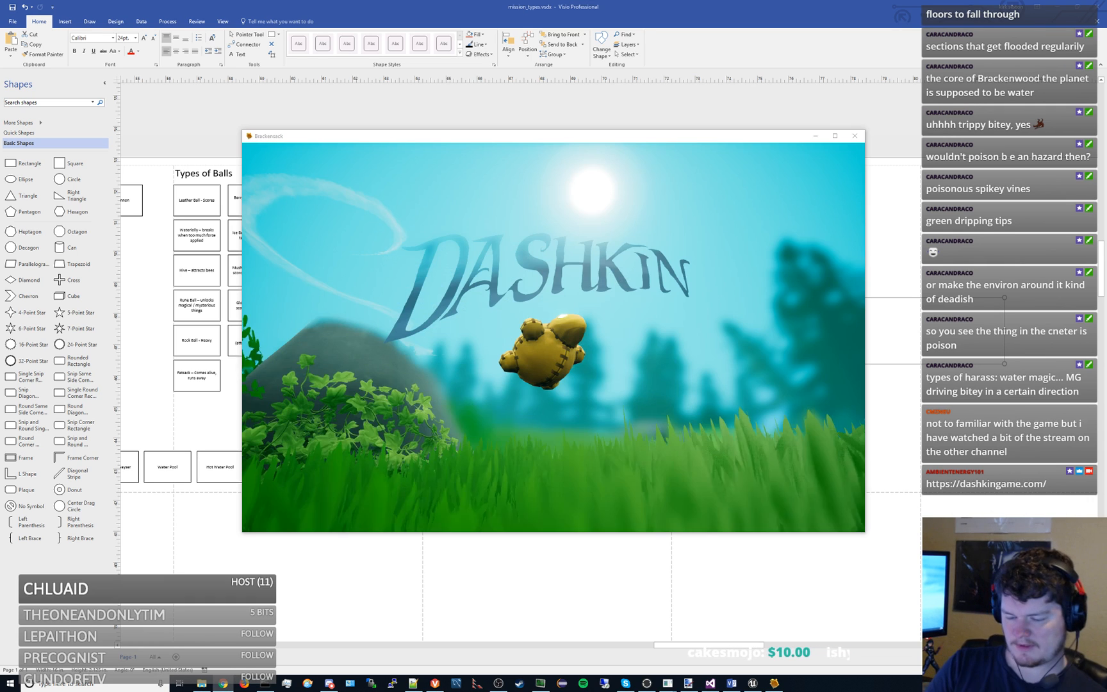
left_click(591, 309)
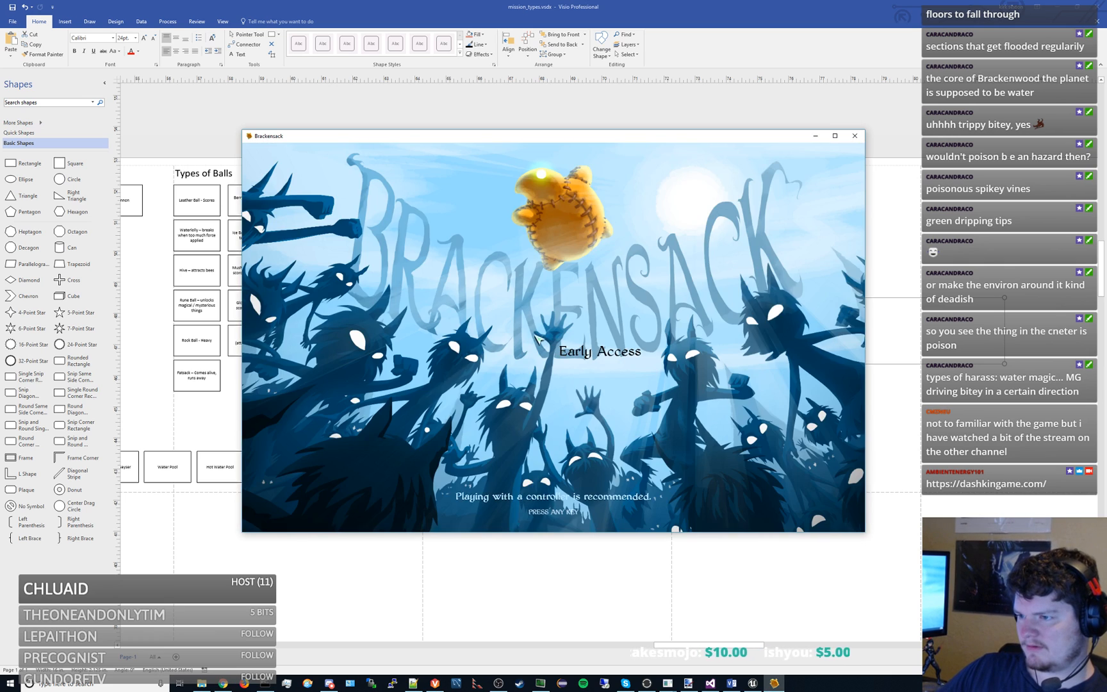
left_click(538, 339)
- Start the Overcoming Barriers mission from the Training group of the single player missions
left_click(334, 361)
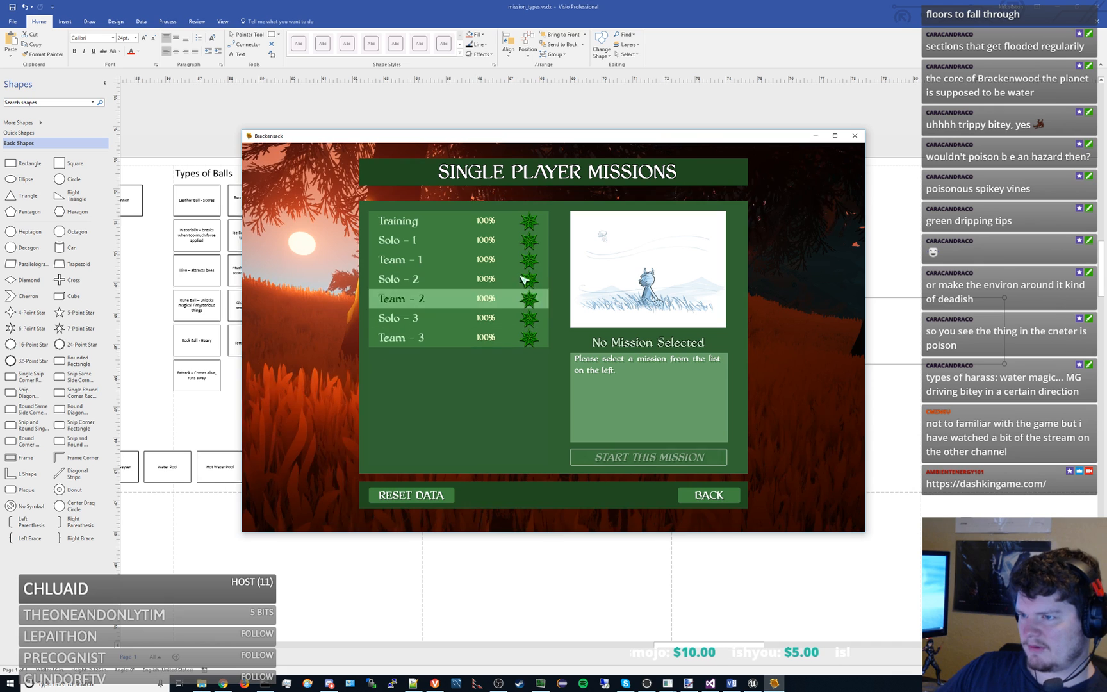
left_click(445, 221)
left_click(442, 395)
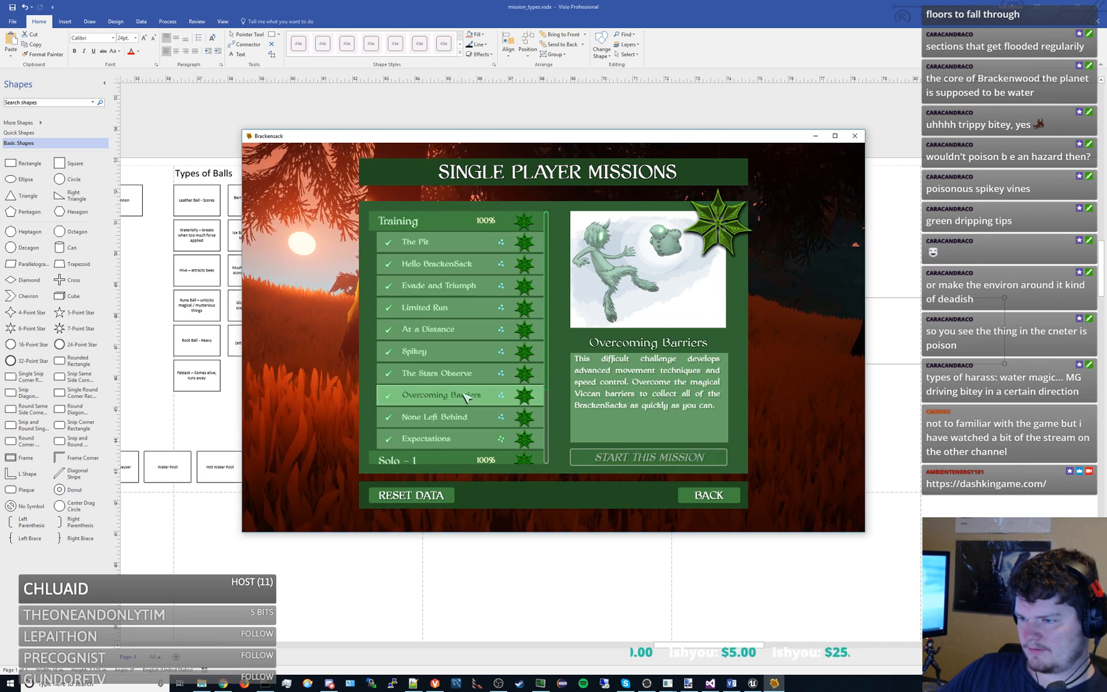
left_click(666, 459)
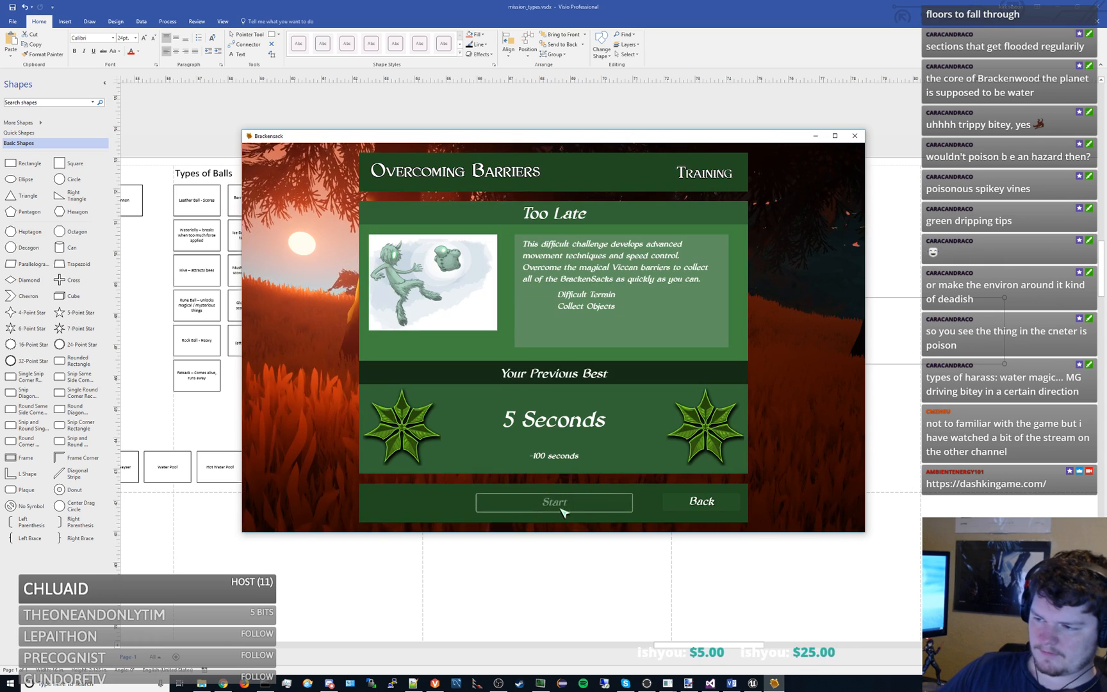
left_click(563, 510)
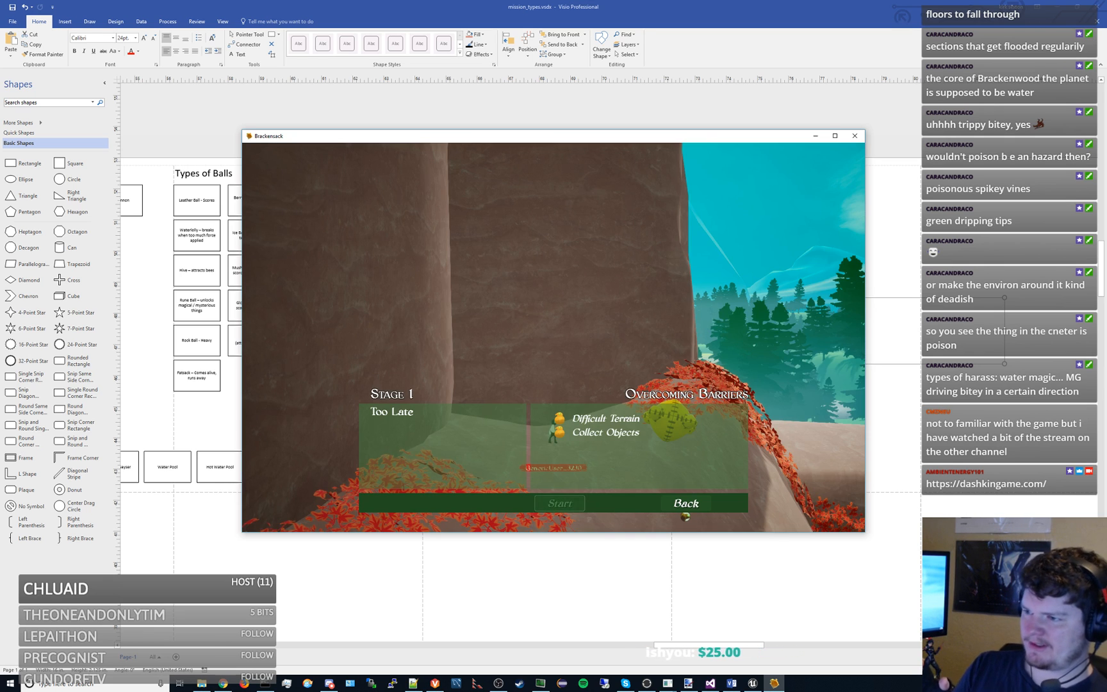
left_click(560, 504)
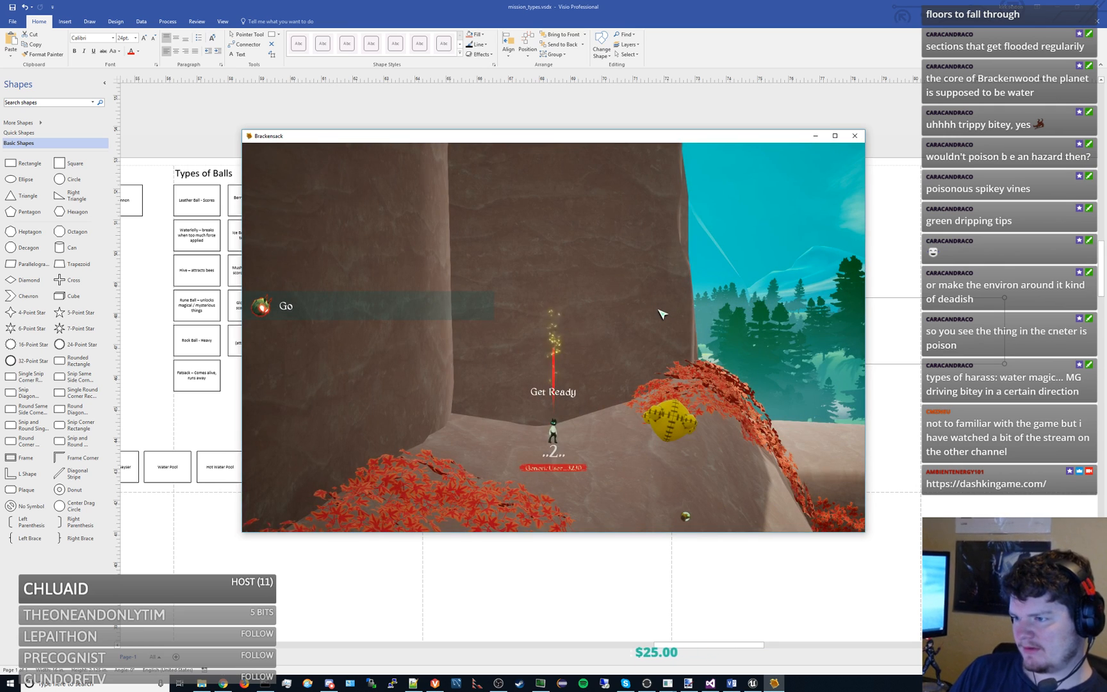
- Run from the starting cliff across the grassy hills and past the waterfall, jumping to collect the objects along the course
key("d")
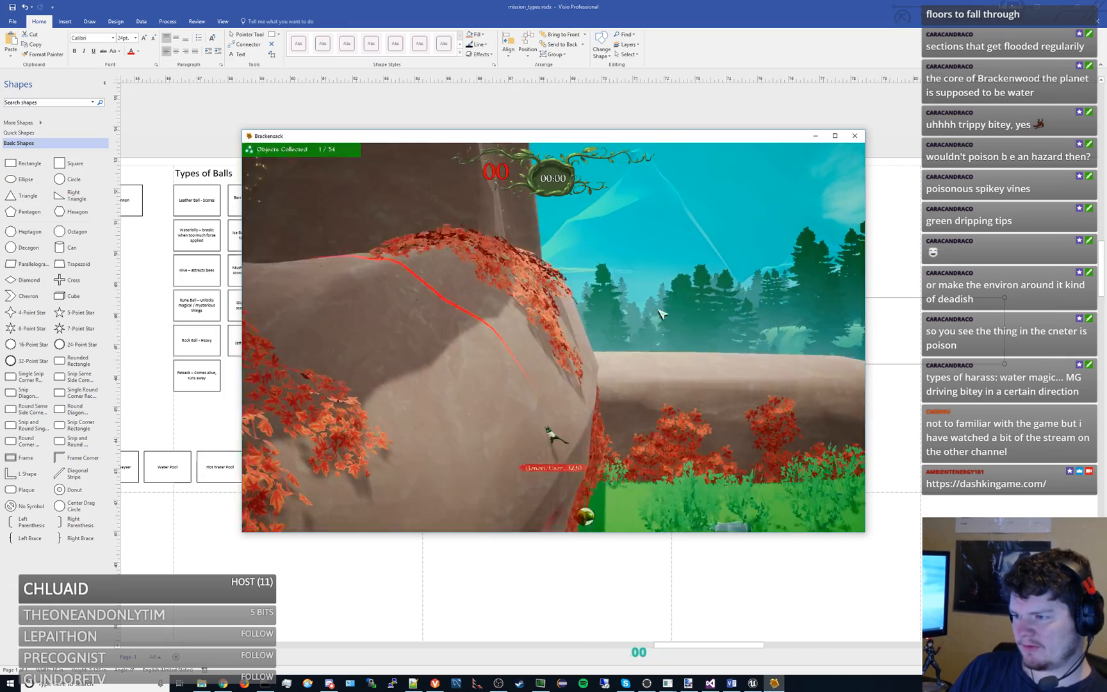
key("d")
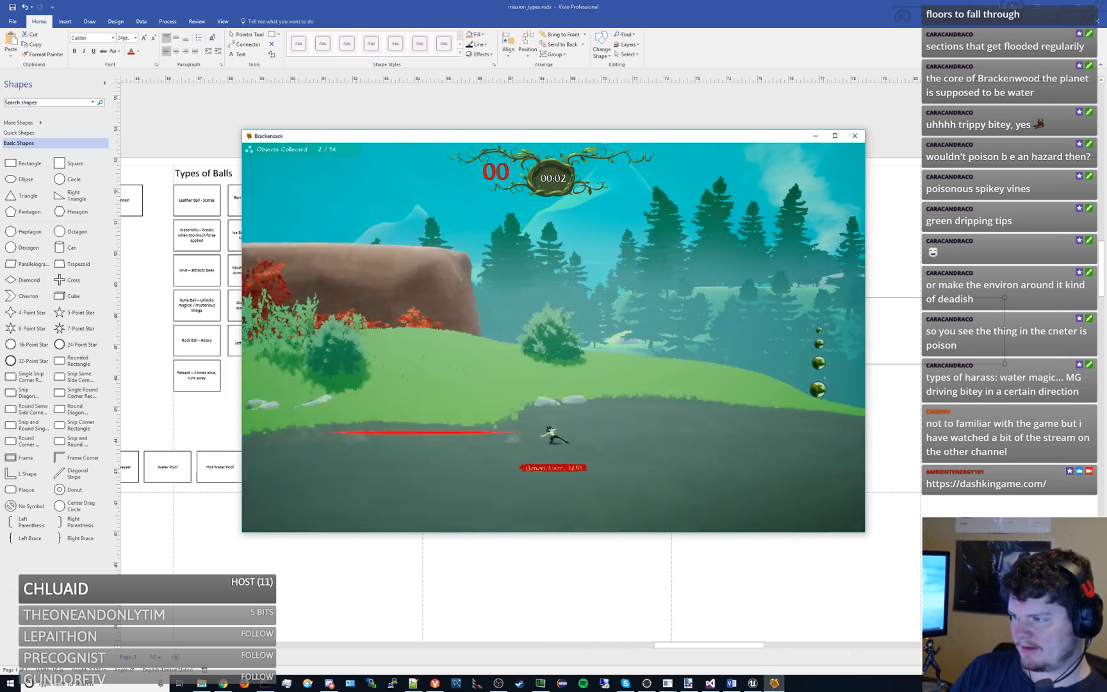
key("d")
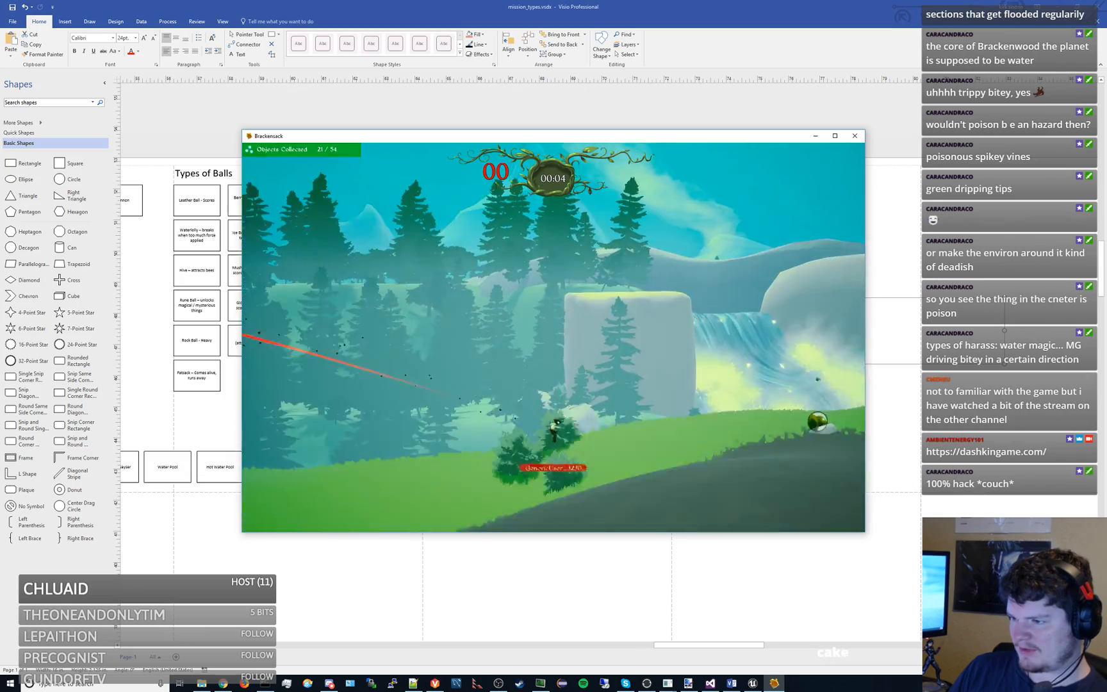
key("space")
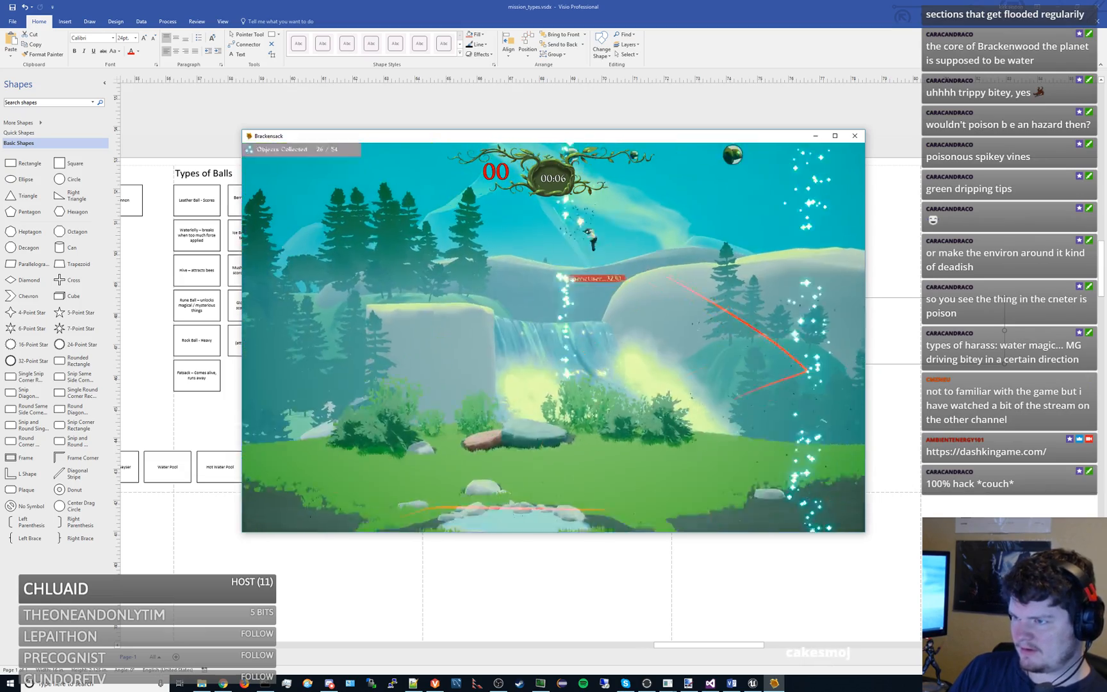
key("space")
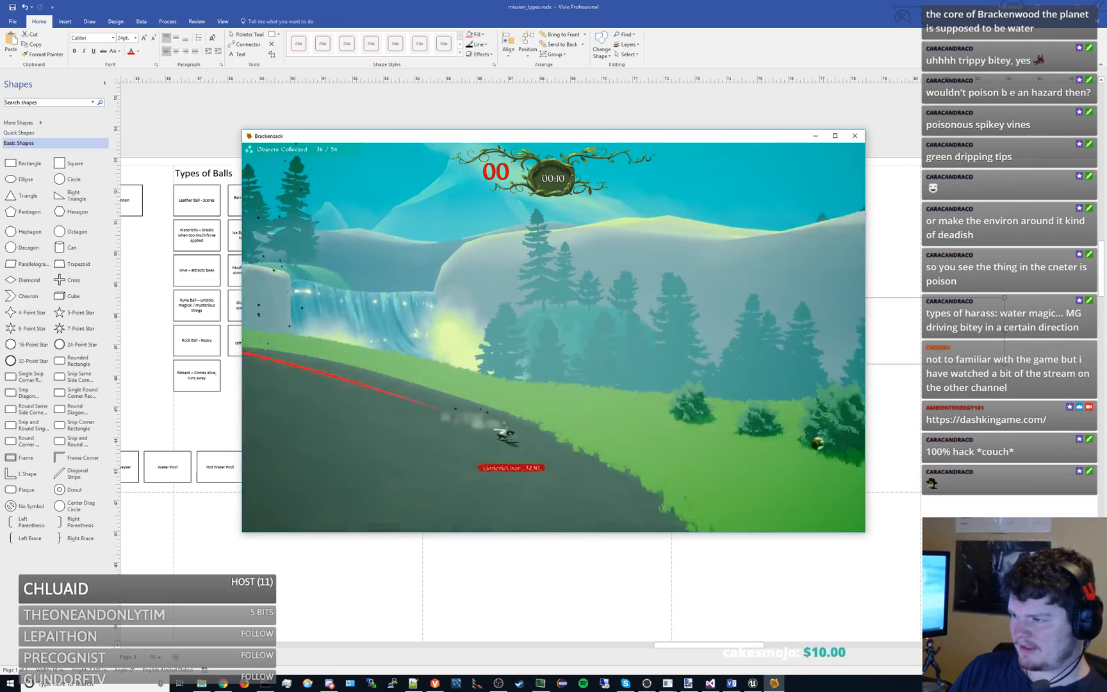
key("space")
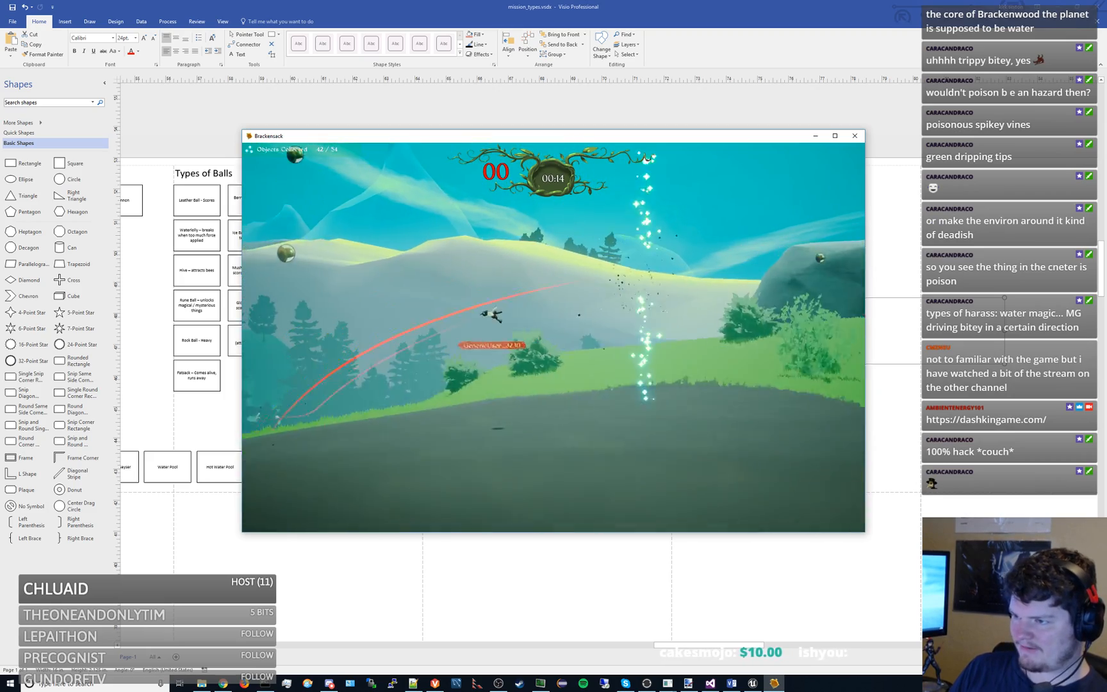
- Leap across the valley past the sparkling columns to the vine-covered rock, collecting the airborne objects on the way
key("space")
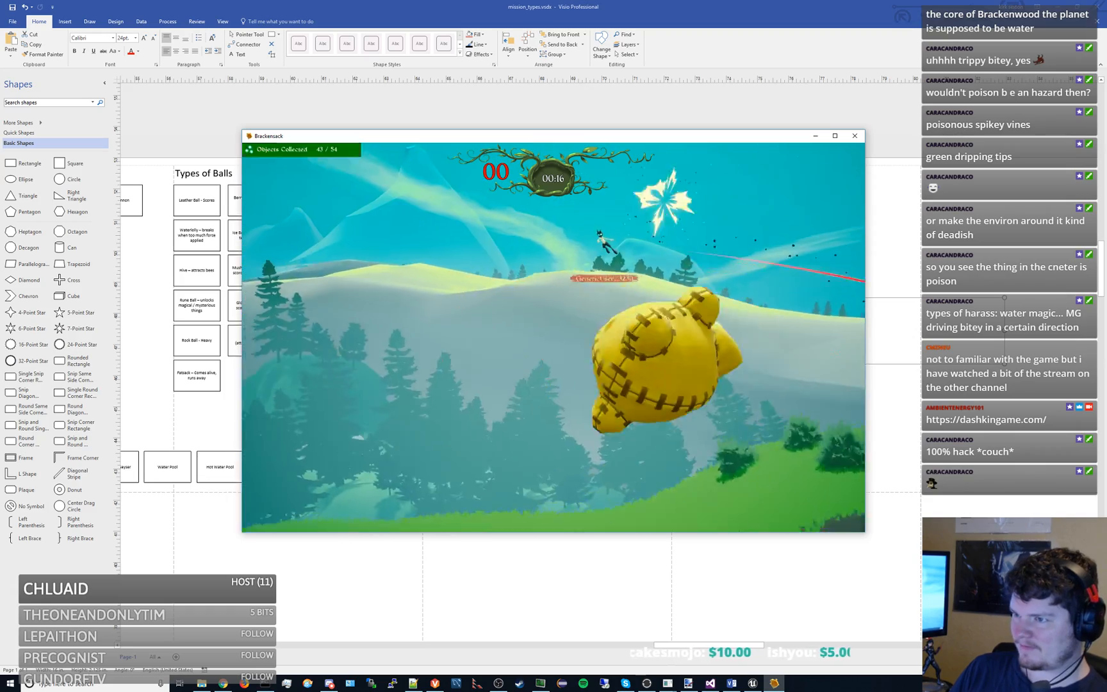
key("space")
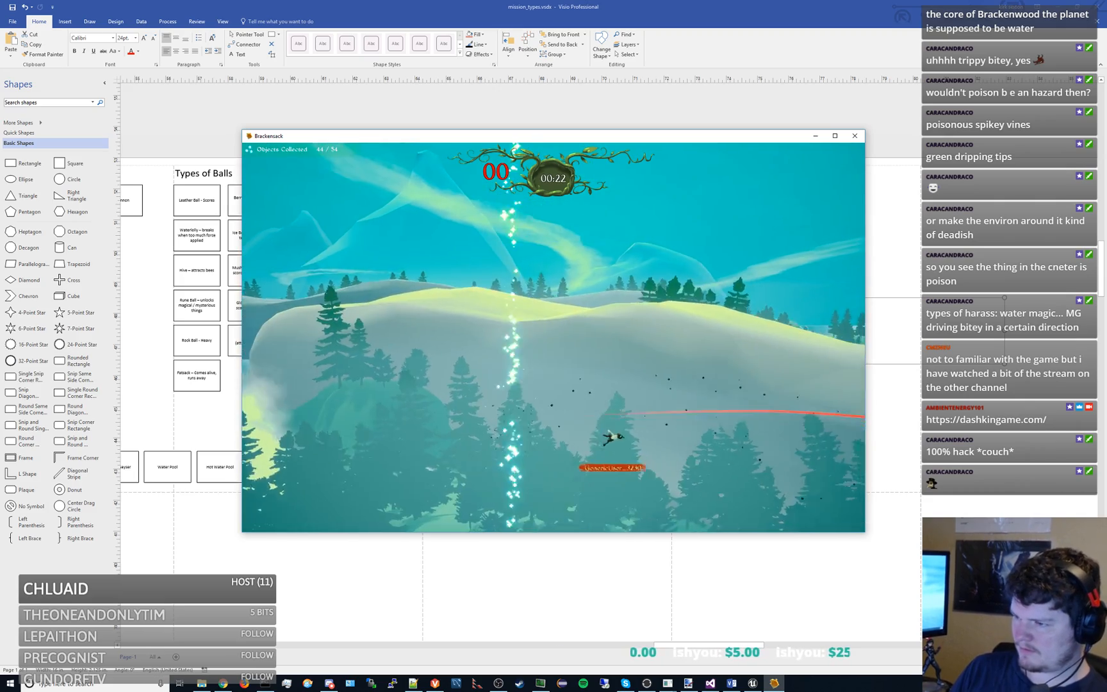
key("space")
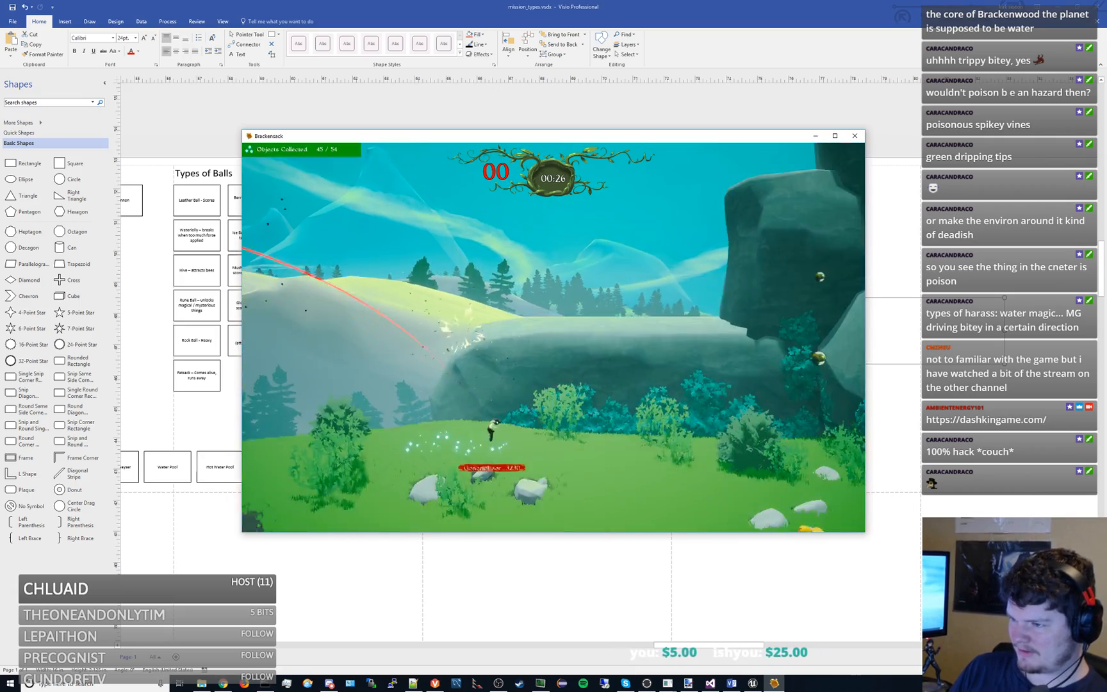
key("space")
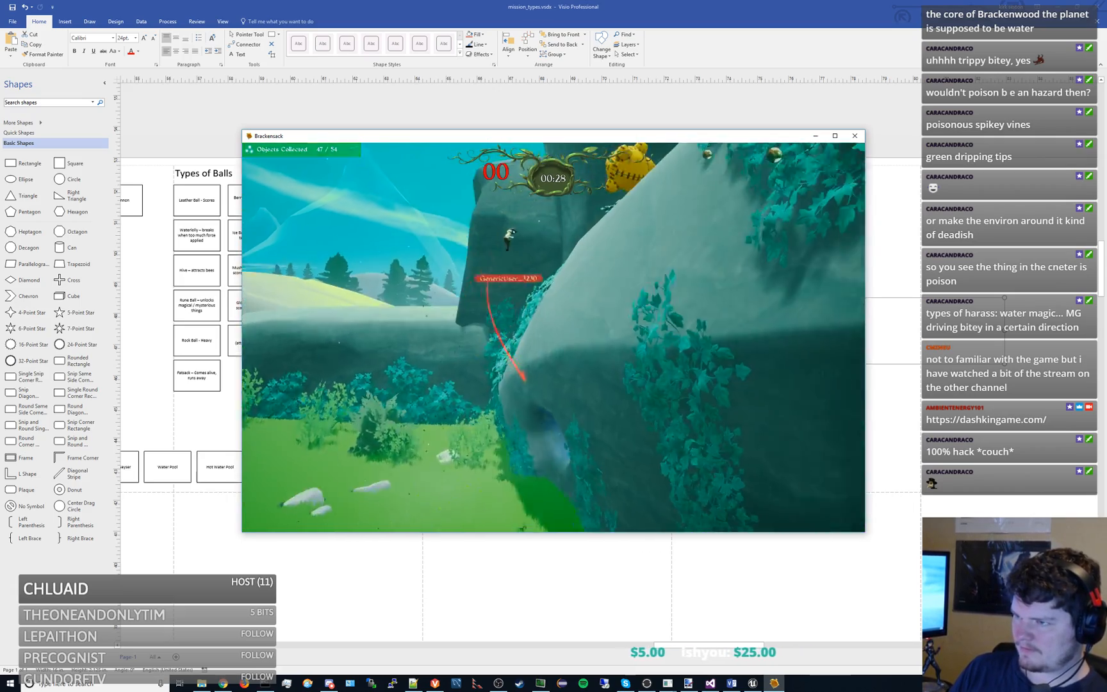
- Jump up the vine-covered rock to the ledge and collect the objects along the tall cliff wall
key("space")
key("space")
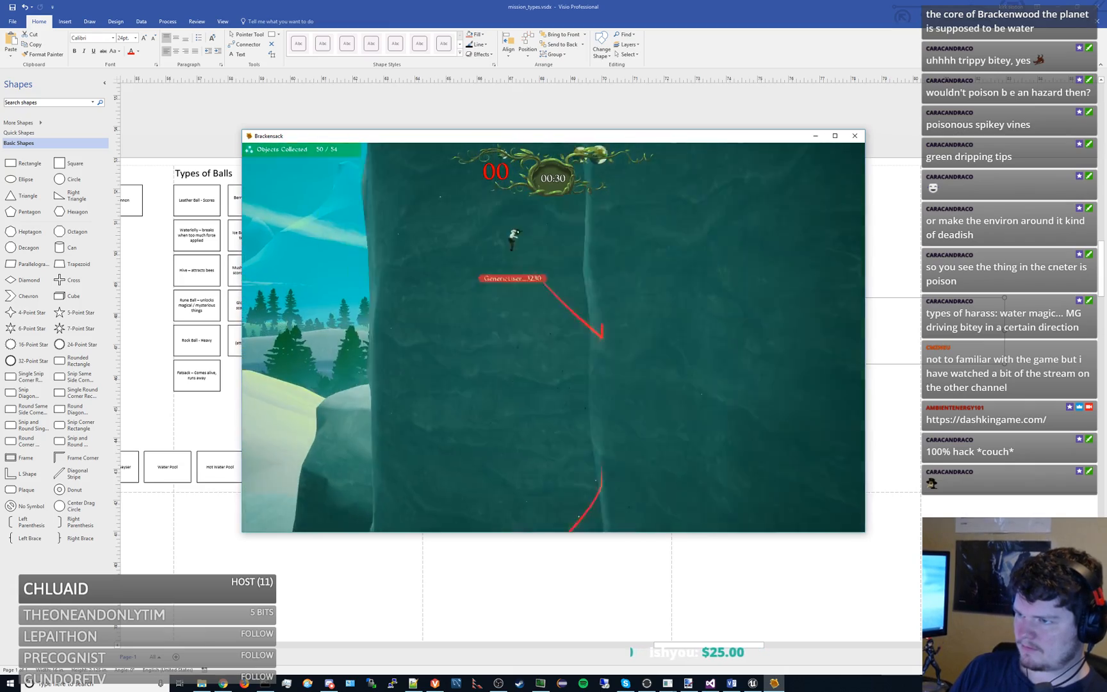
key("space")
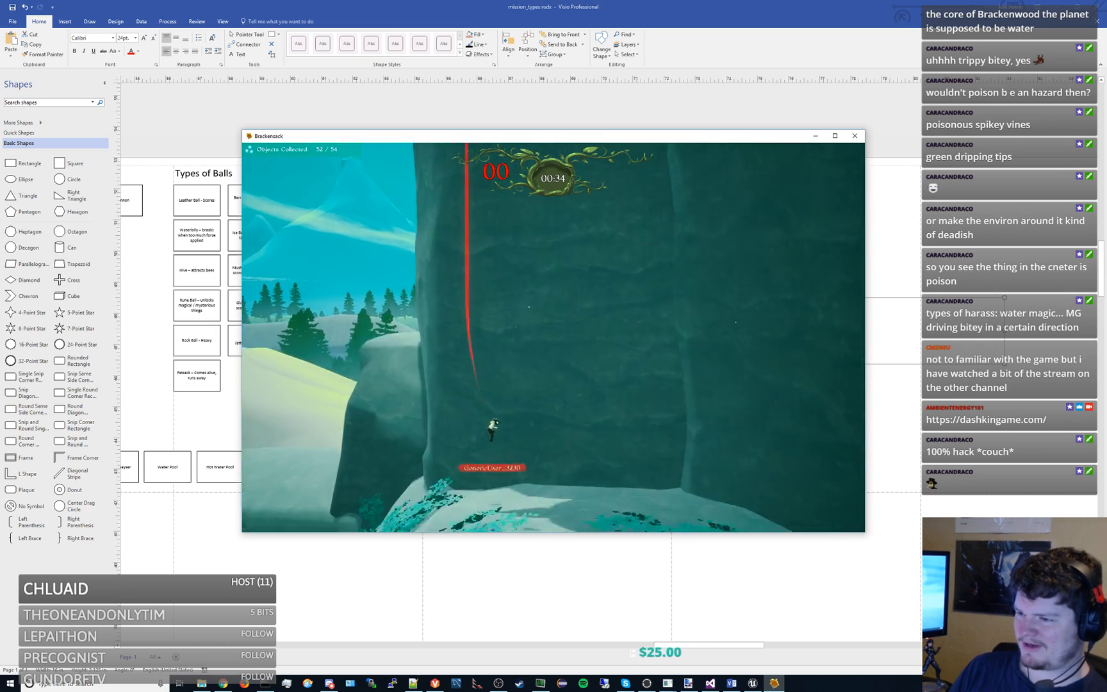
- Try repeatedly to jump from the leafy ledge up the cliff wall and around the overhang toward the remaining objects
key("space")
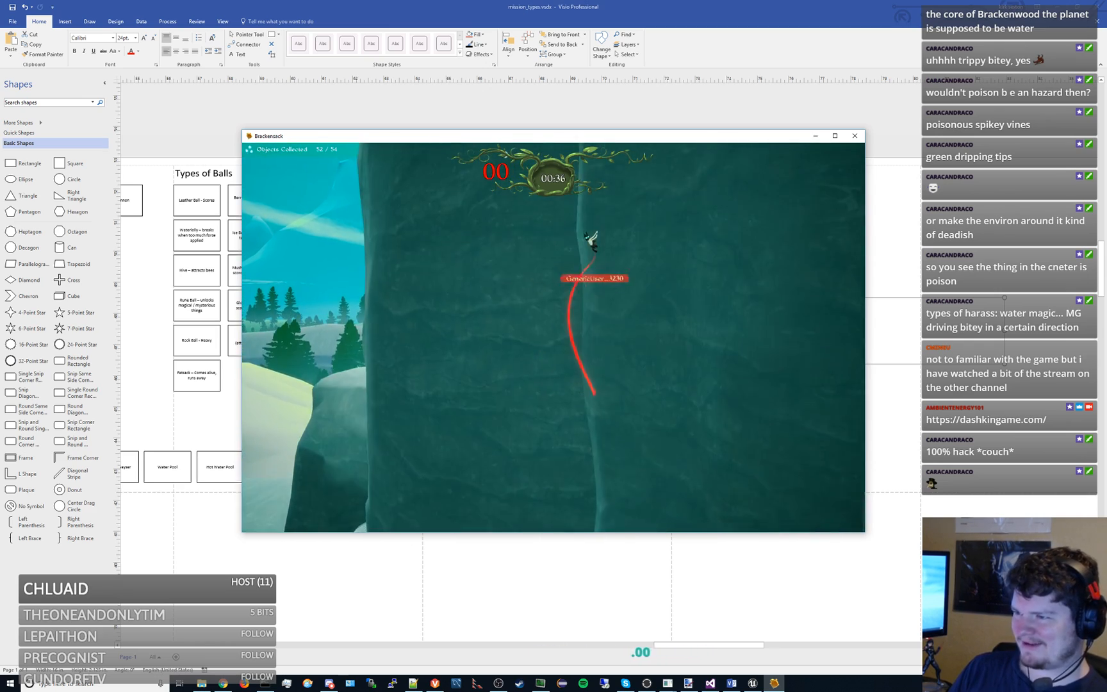
key("space")
key("space")
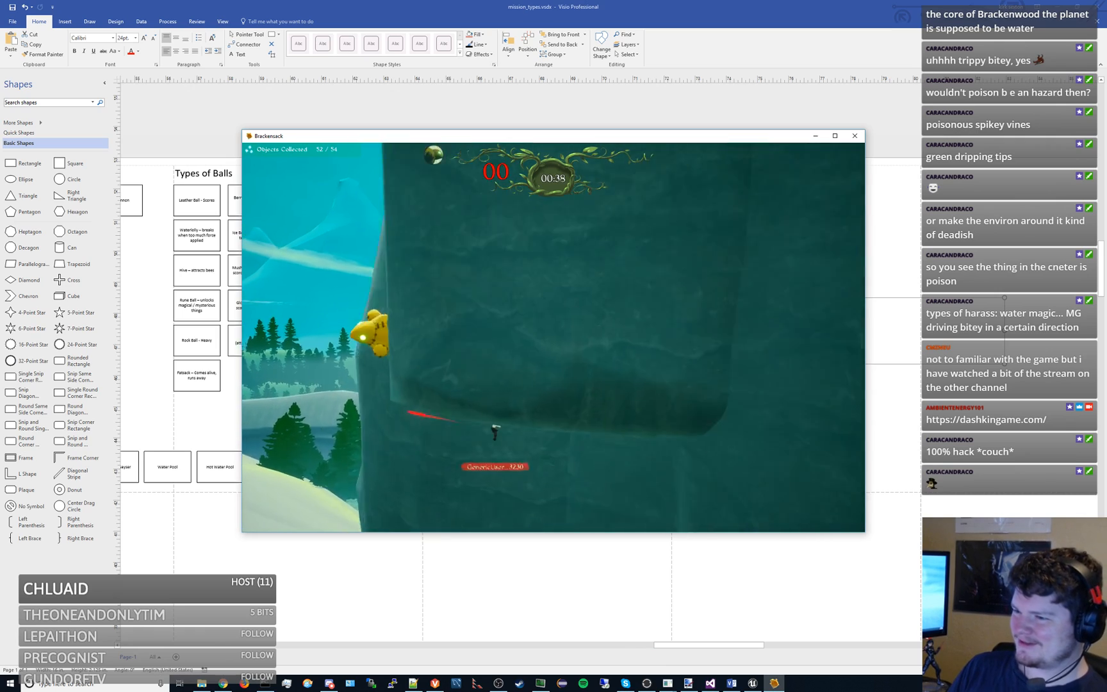
key("space")
key("space")
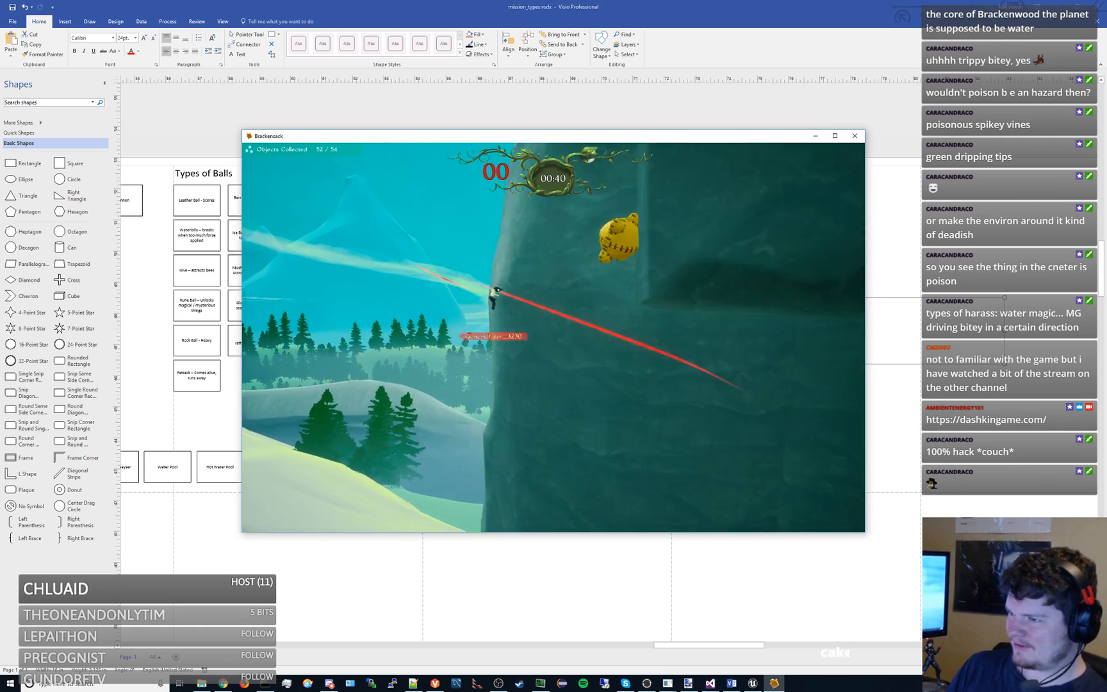
key("space")
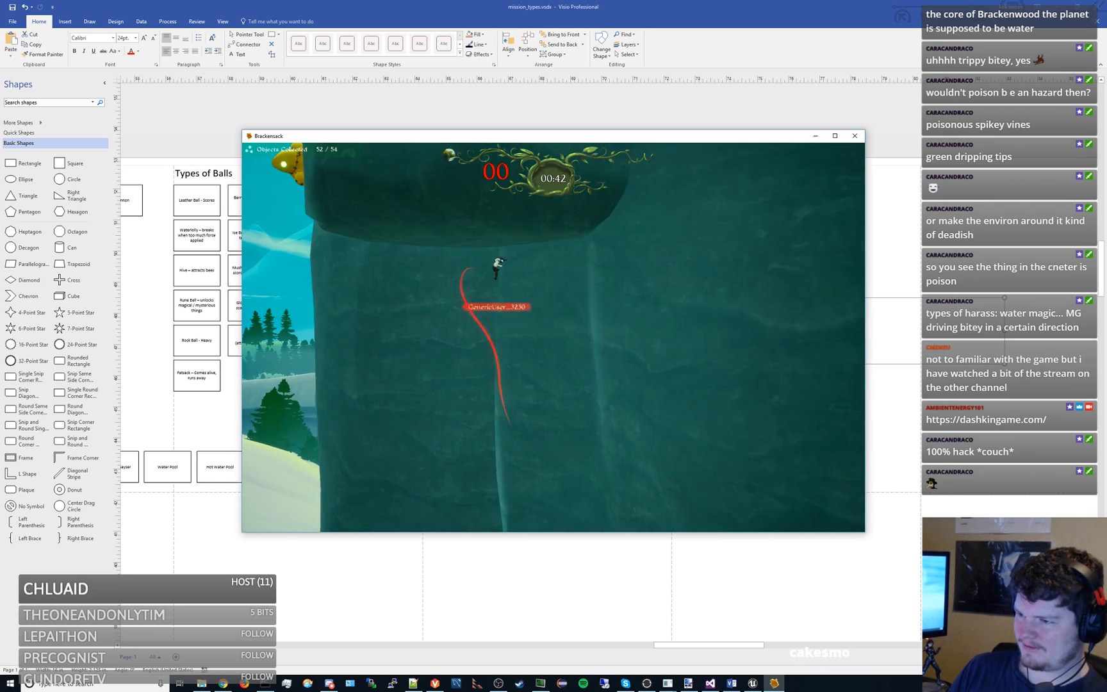
key("space")
key("space")
key("space")
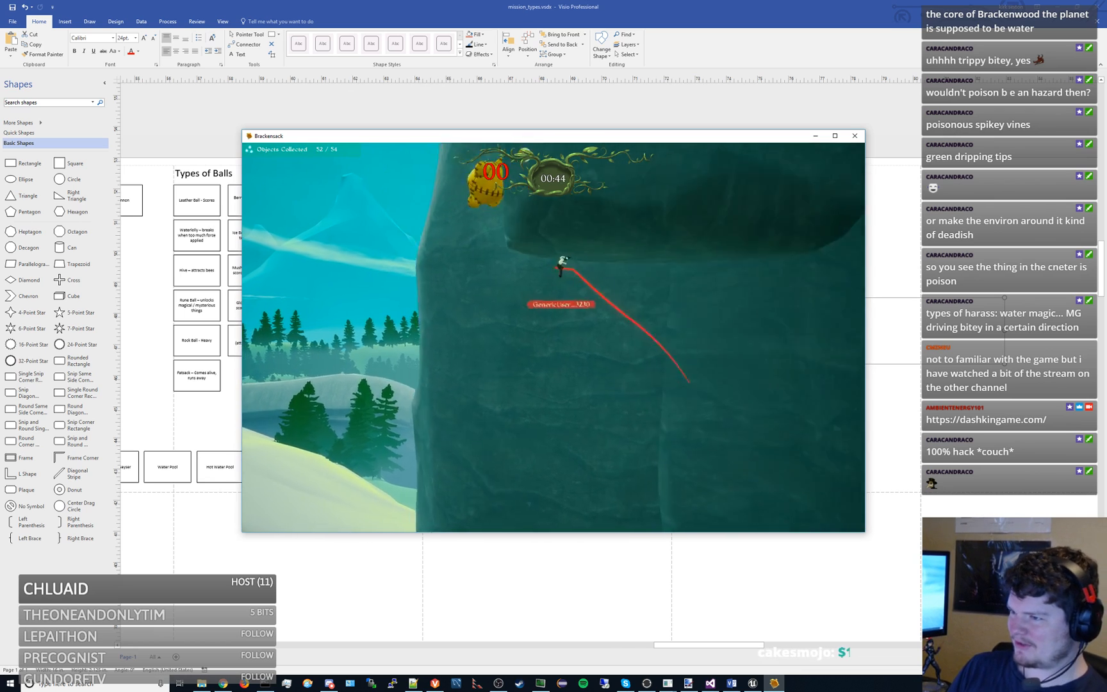
key("space")
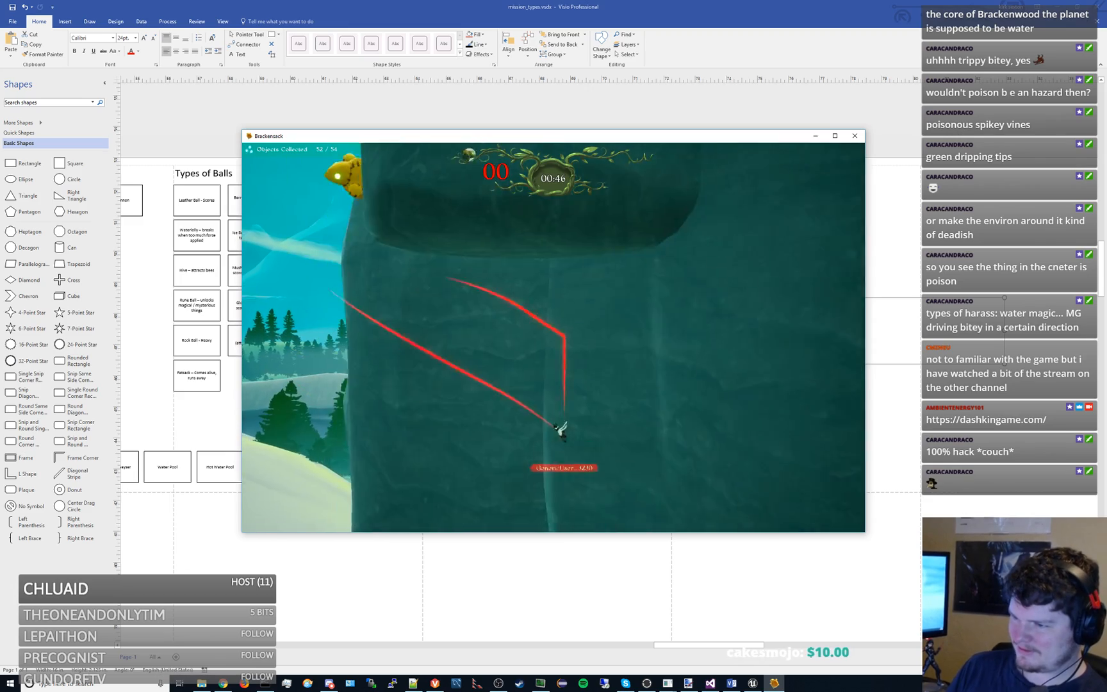
key("space")
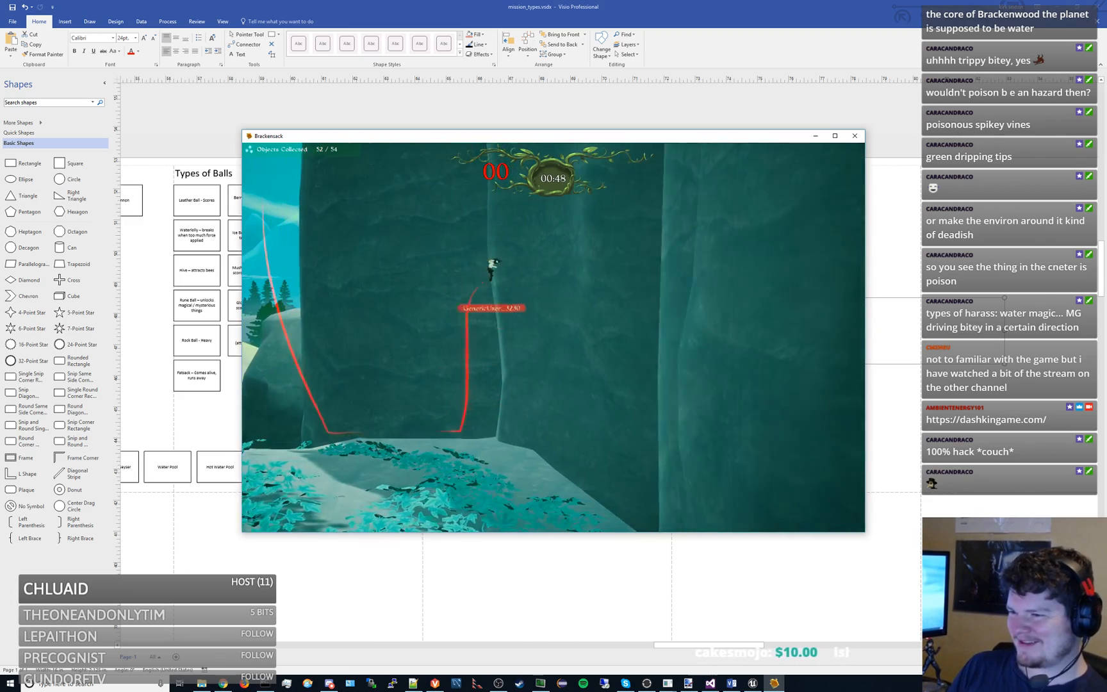
key("space")
key("space")
key("Right")
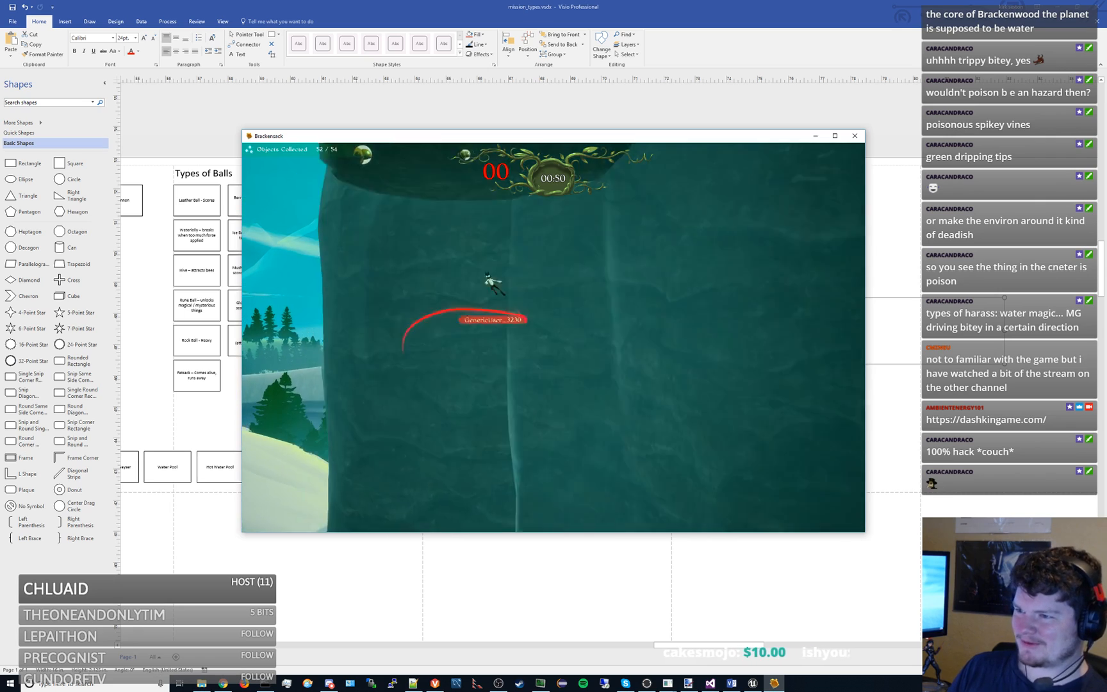
key("space")
key("Right")
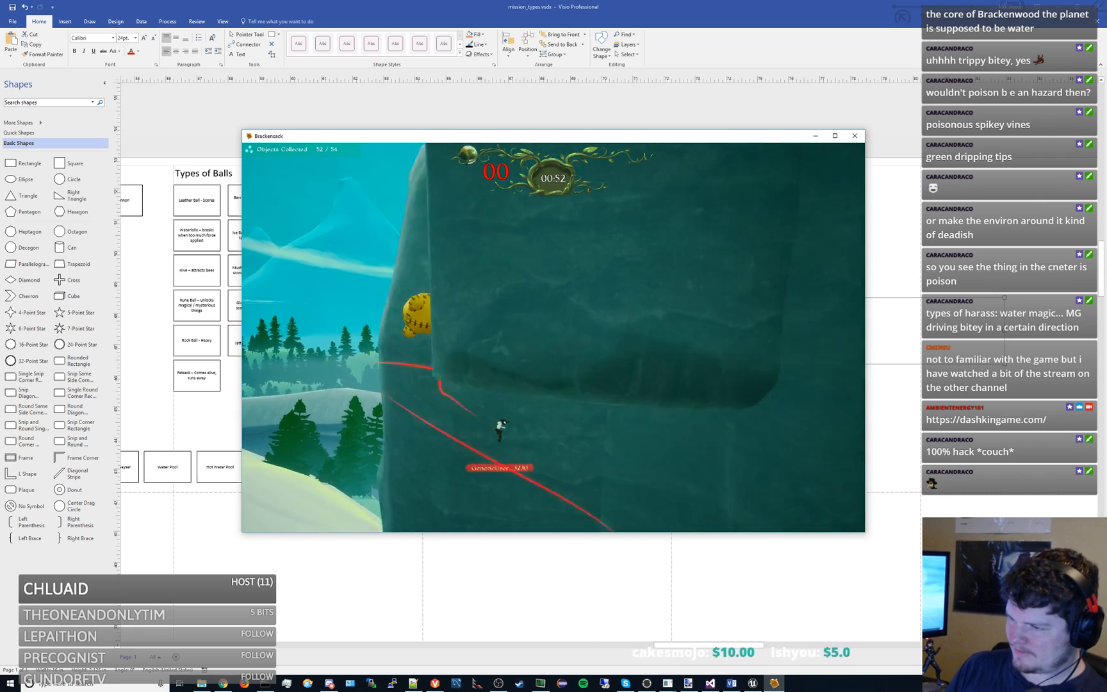
key("Right")
key("space")
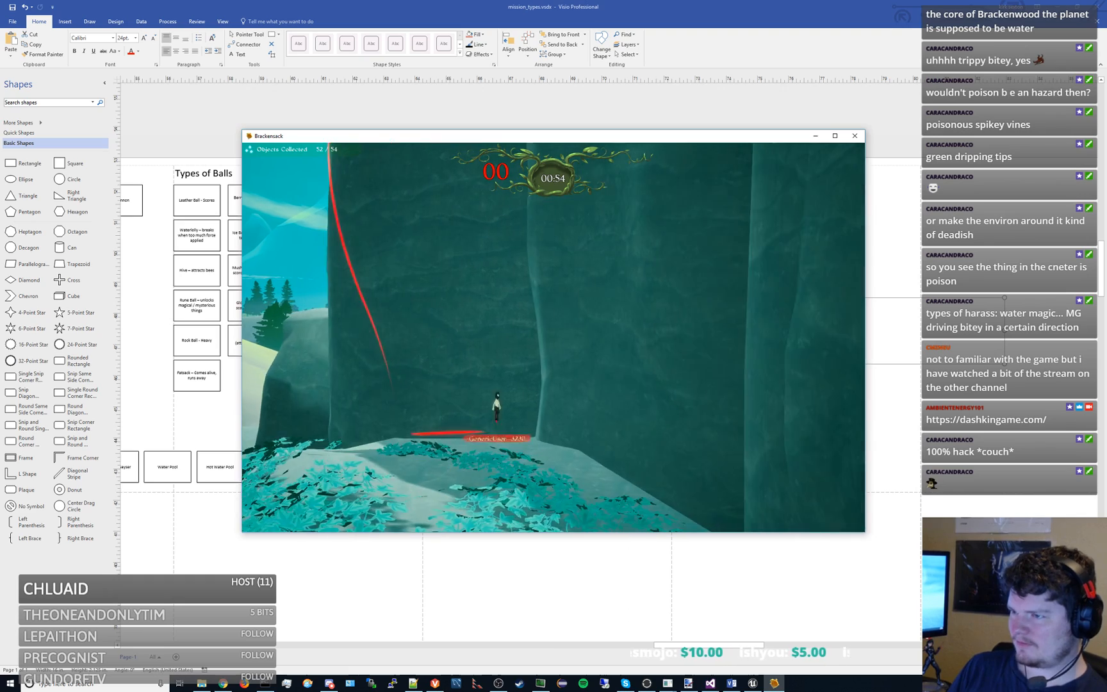
key("space")
key("space")
key("Left")
key("space")
key("Right")
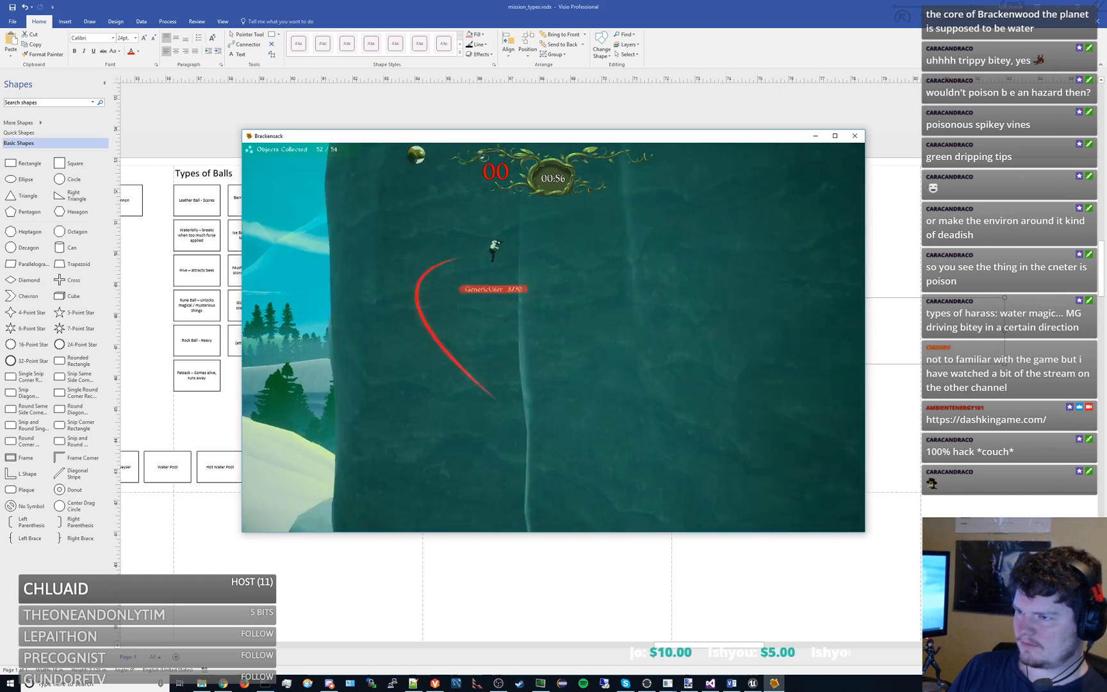
key("Right")
key("Left")
key("space")
key("Right")
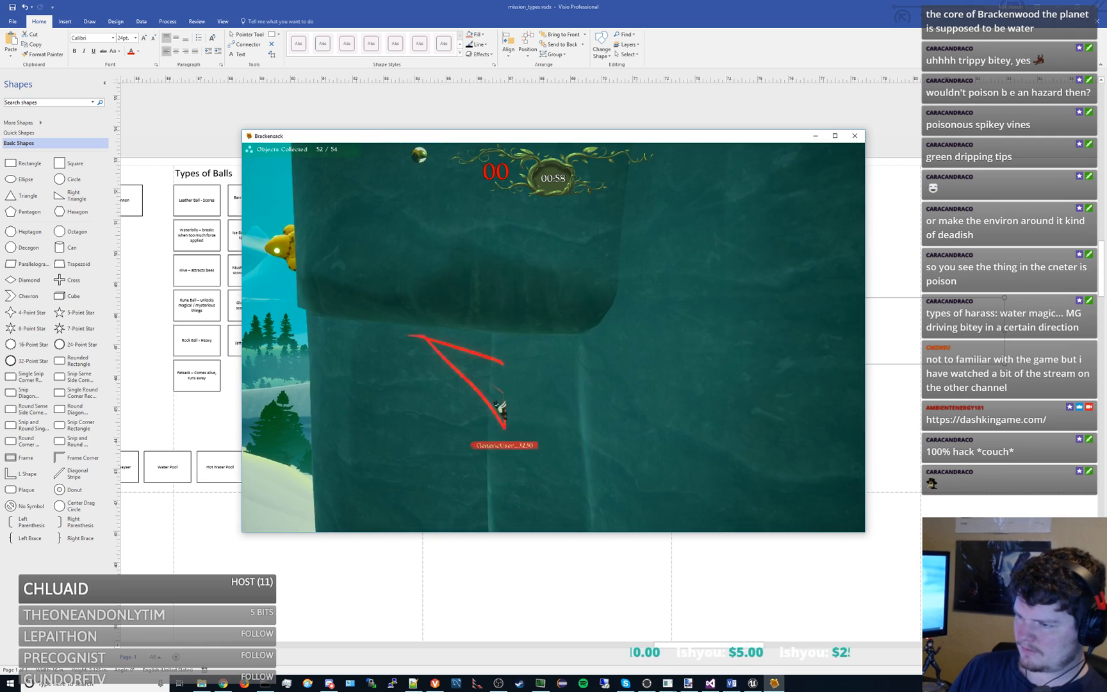
key("Down")
key("Left")
key("space")
key("Right")
key("space")
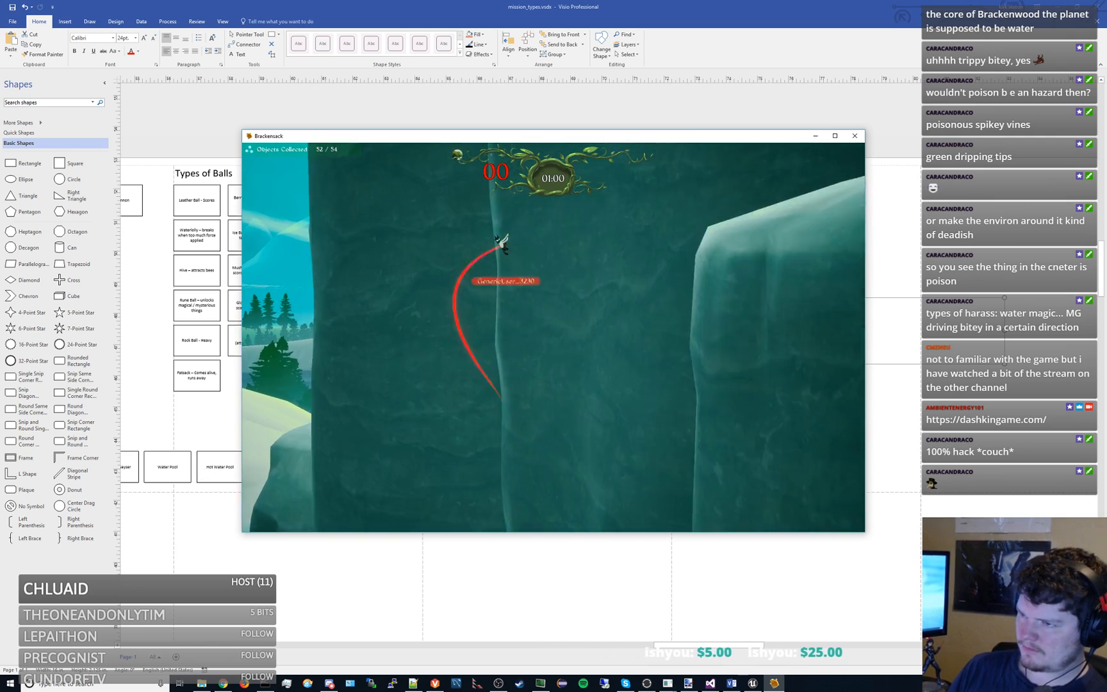
key("Left")
key("space")
key("Right")
key("Down")
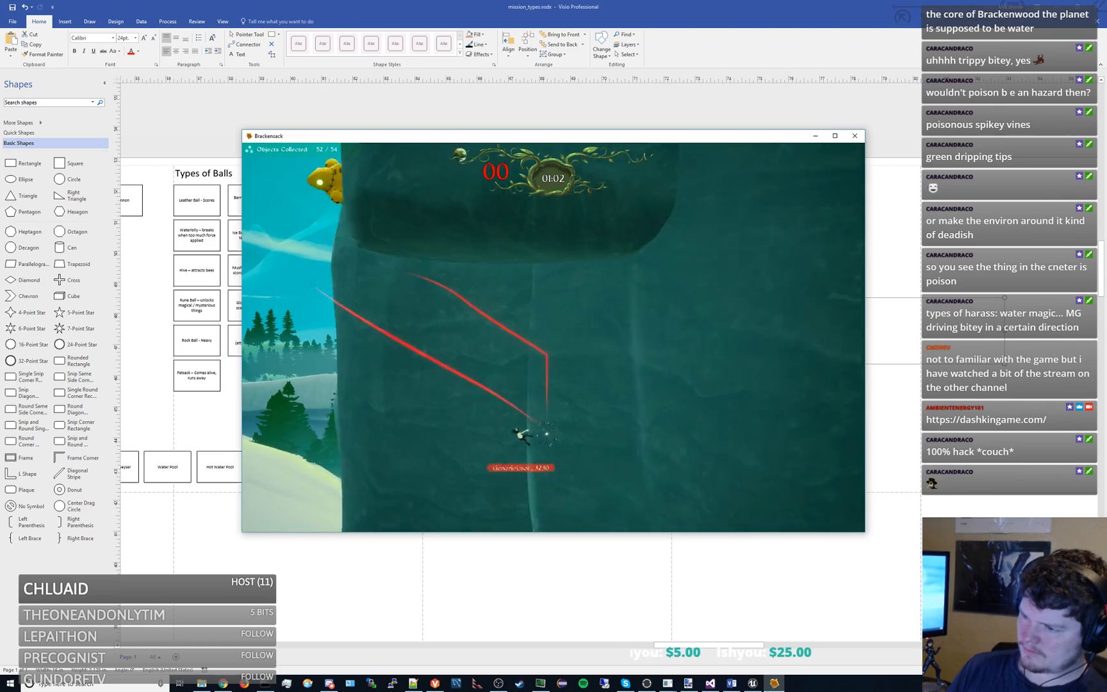
key("Left")
key("Down")
key("Right")
key("Right")
key("space")
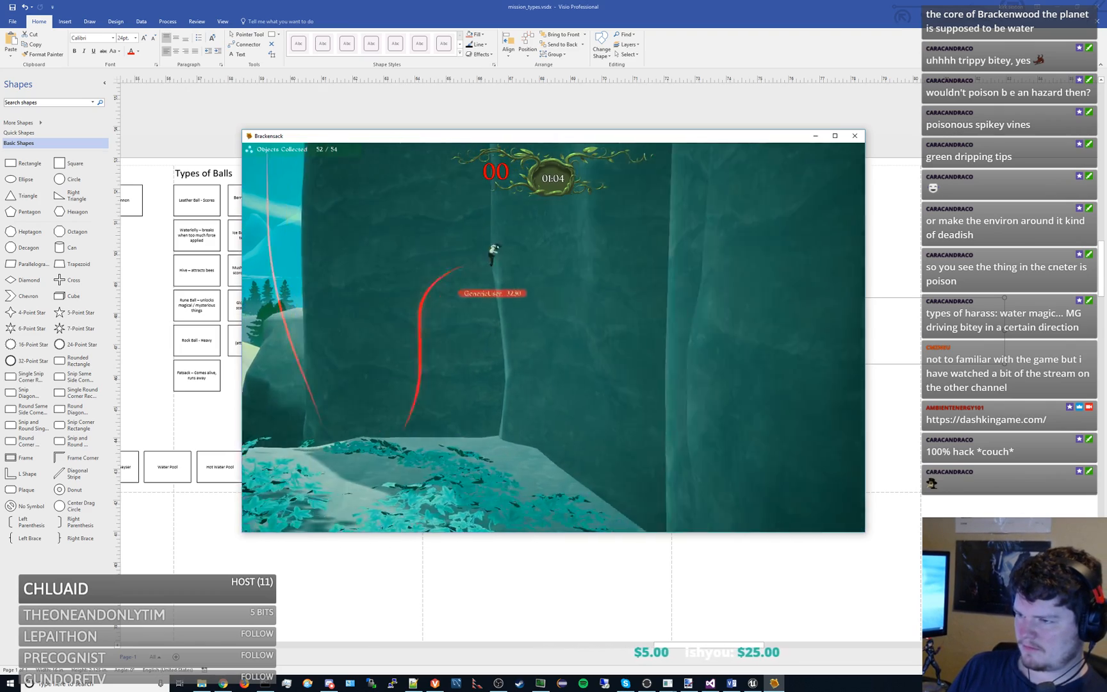
key("Left")
key("space")
key("Right")
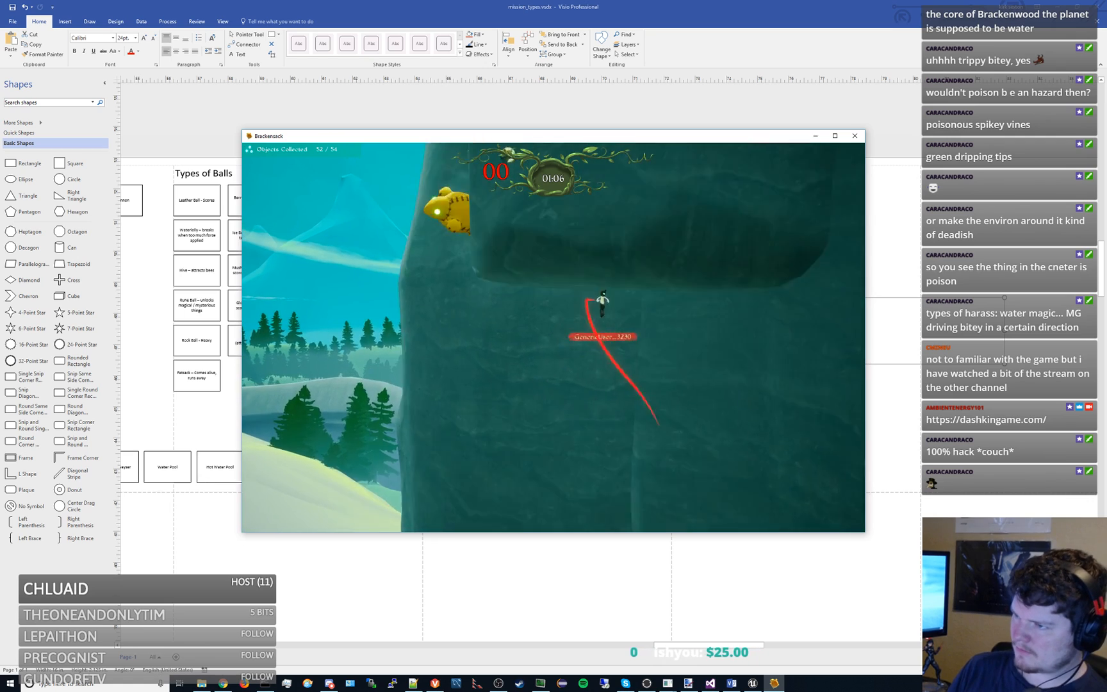
key("Left")
key("Right")
key("Left")
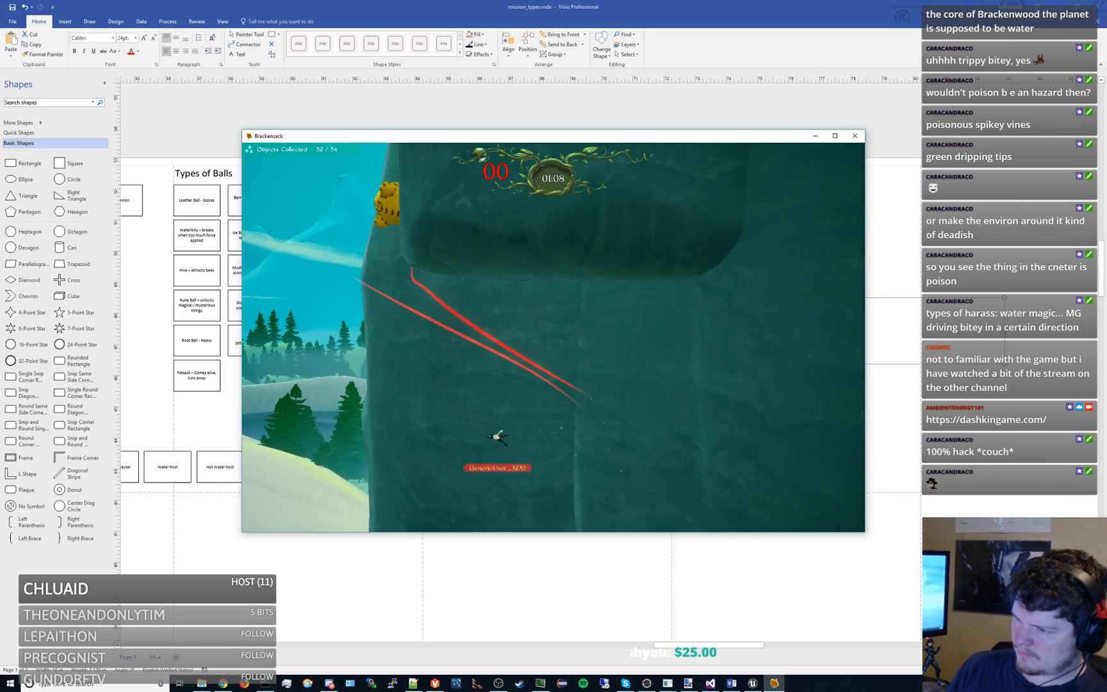
- Jump up the cliff wall, get around the overhang and collect the last objects to complete the Overcoming Barriers mission
key("Right")
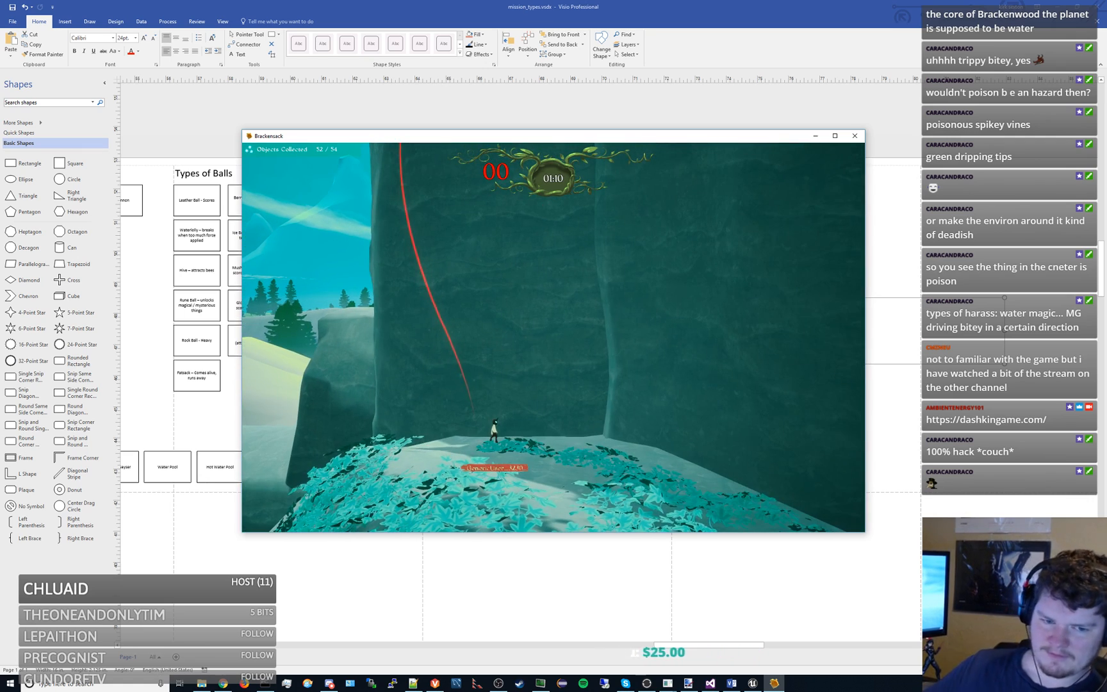
key("Right")
key("space")
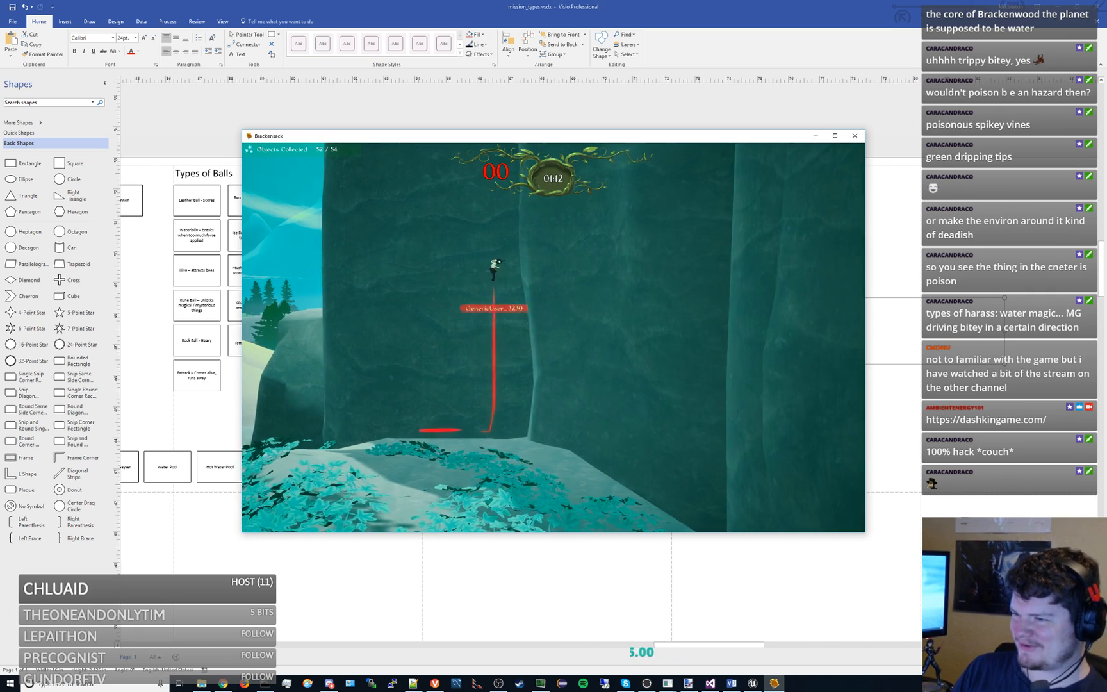
key("space")
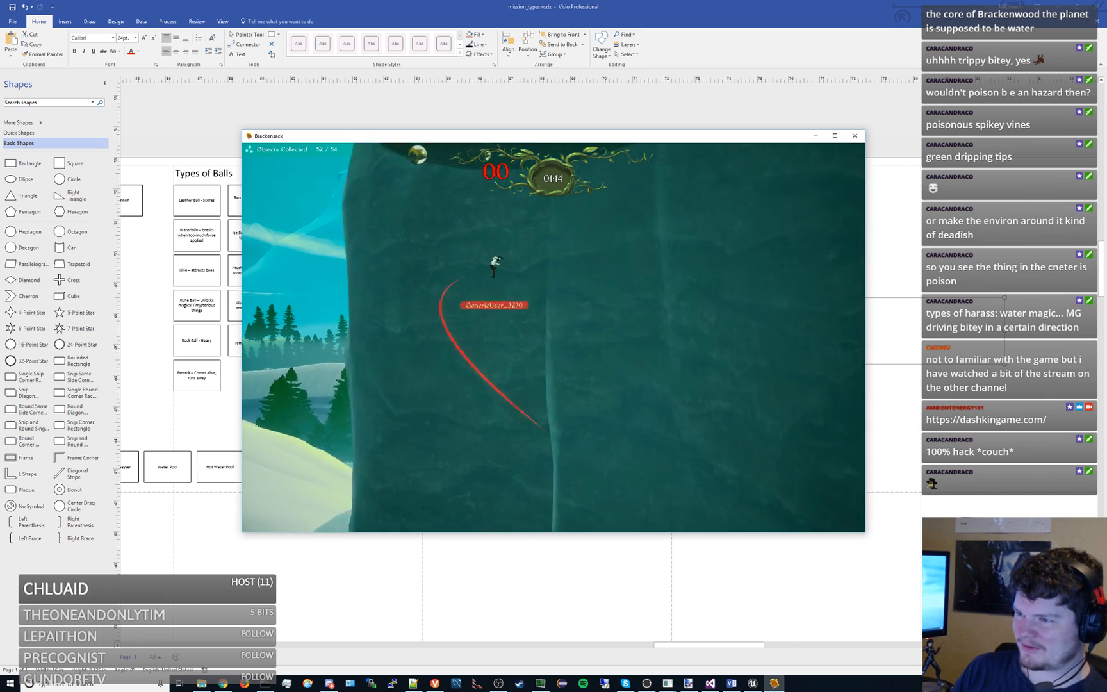
key("space")
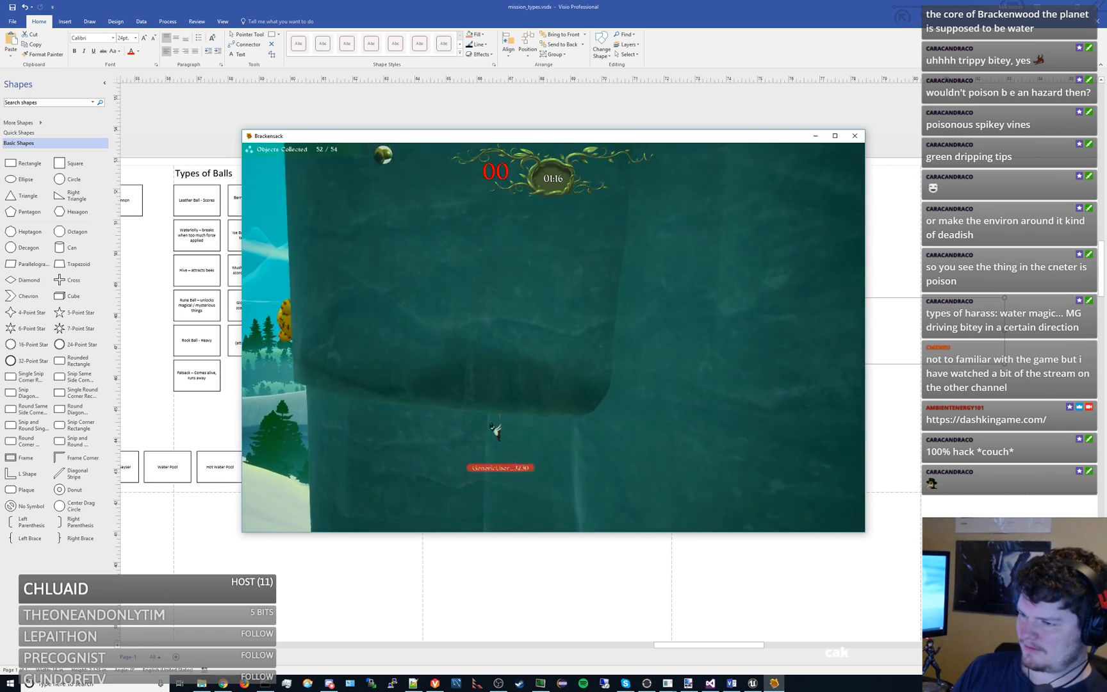
key("space")
key("space")
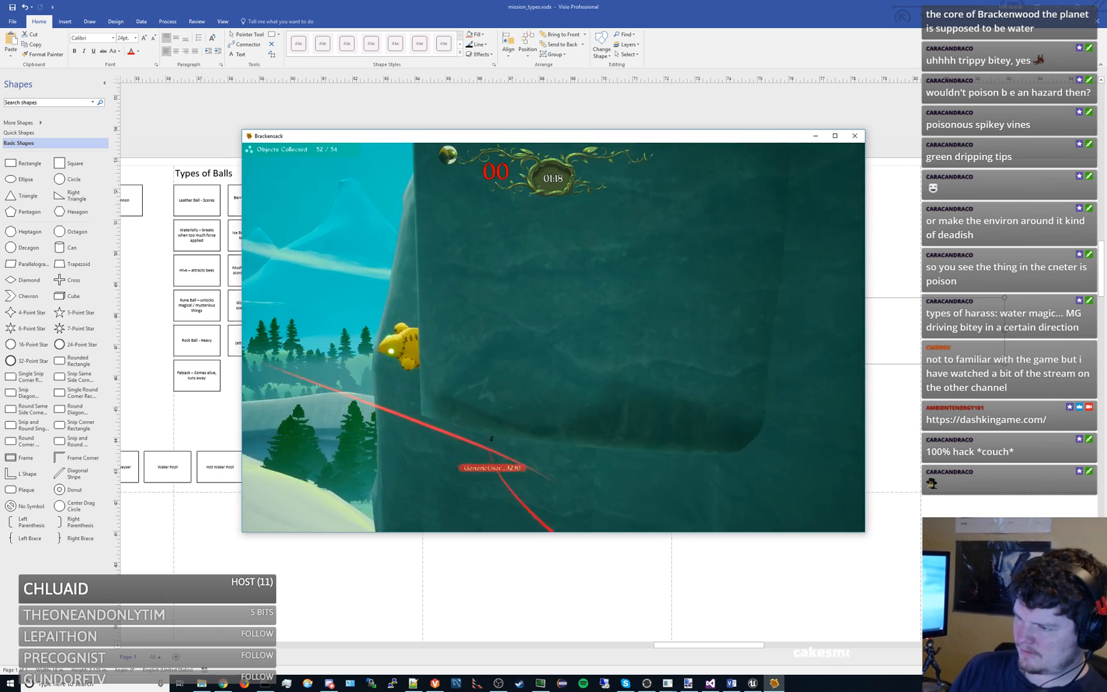
key("space")
key("space")
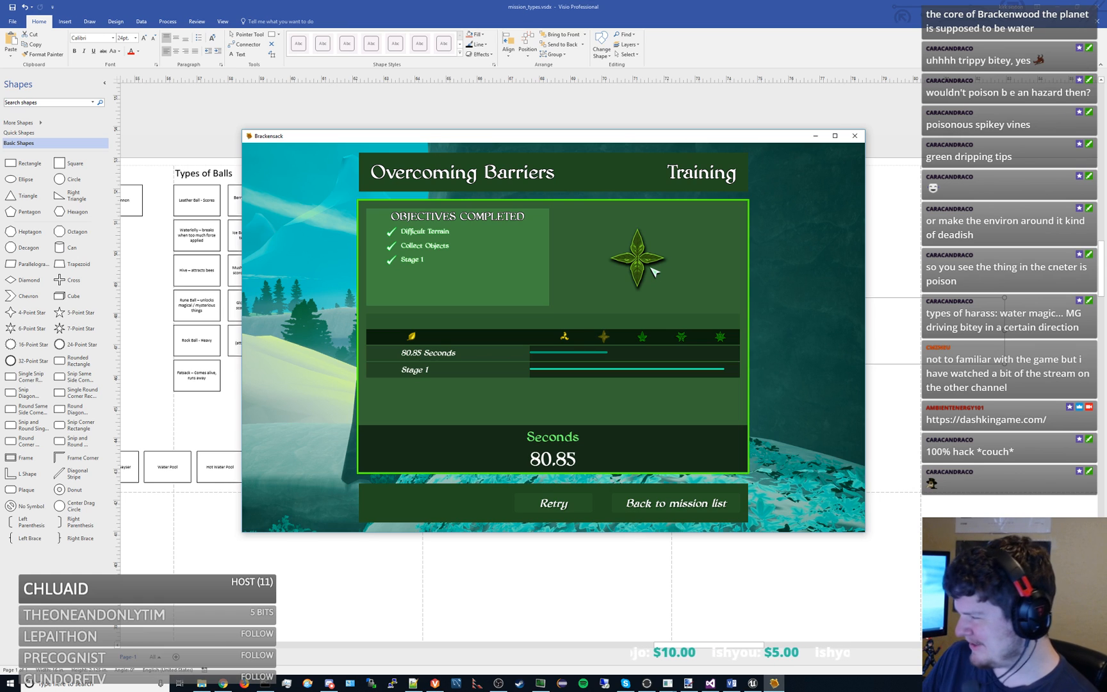
- Leave the completed mission's results, close the Brackensack game and deselect the light-source level text in the Visio diagram
left_click(637, 502)
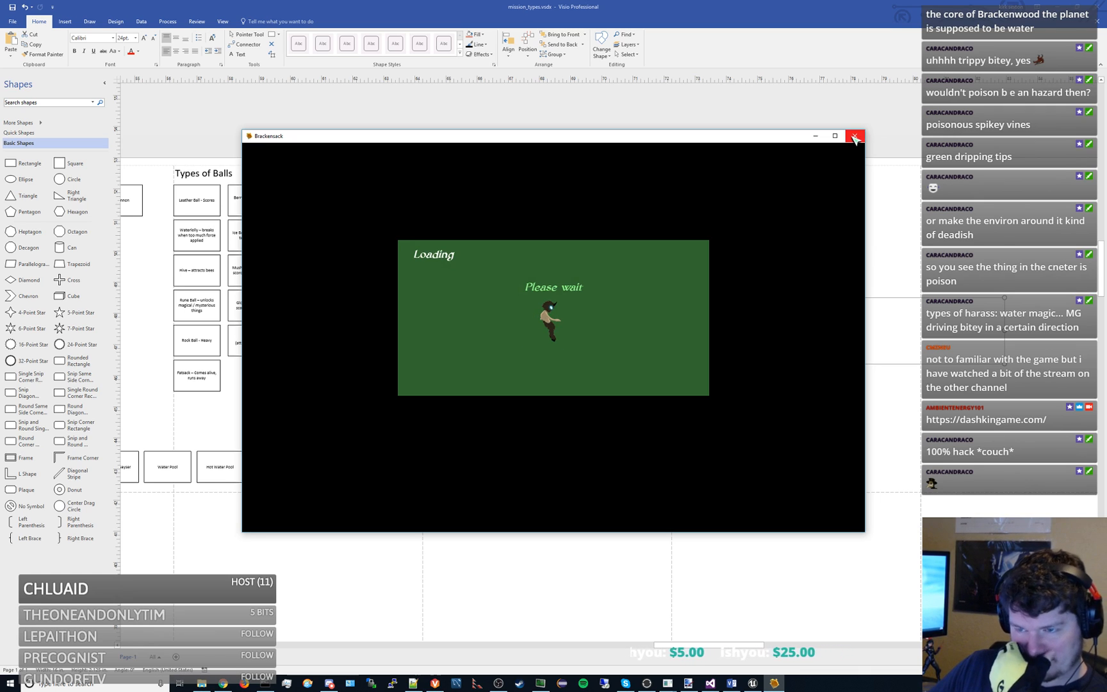
left_click(854, 136)
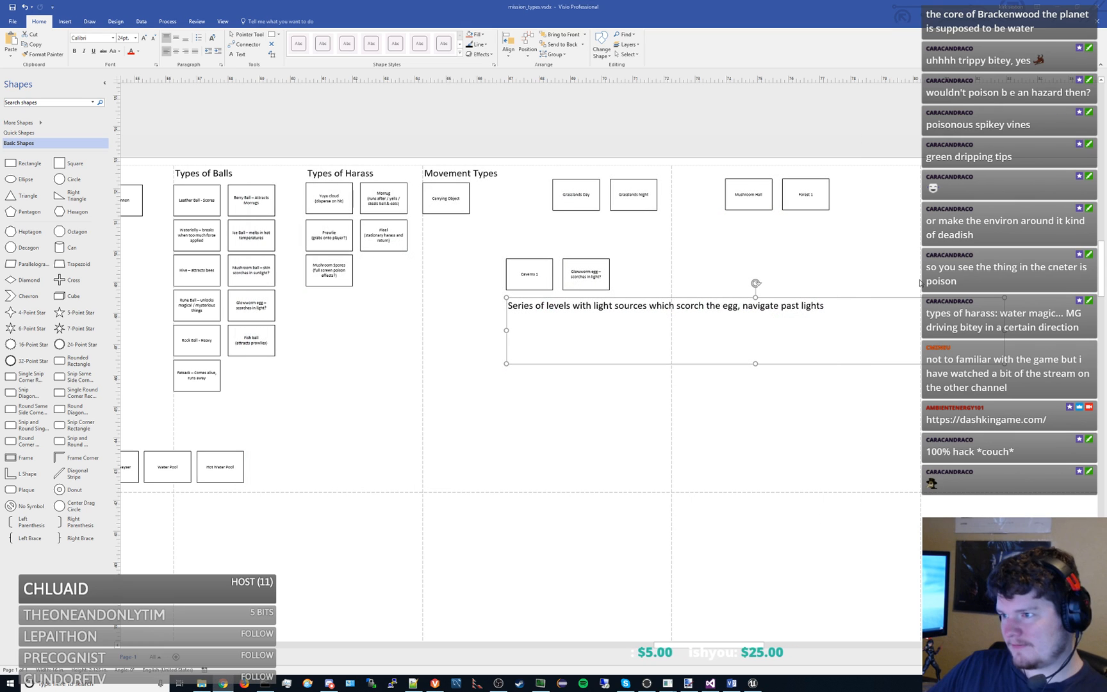
left_click(638, 436)
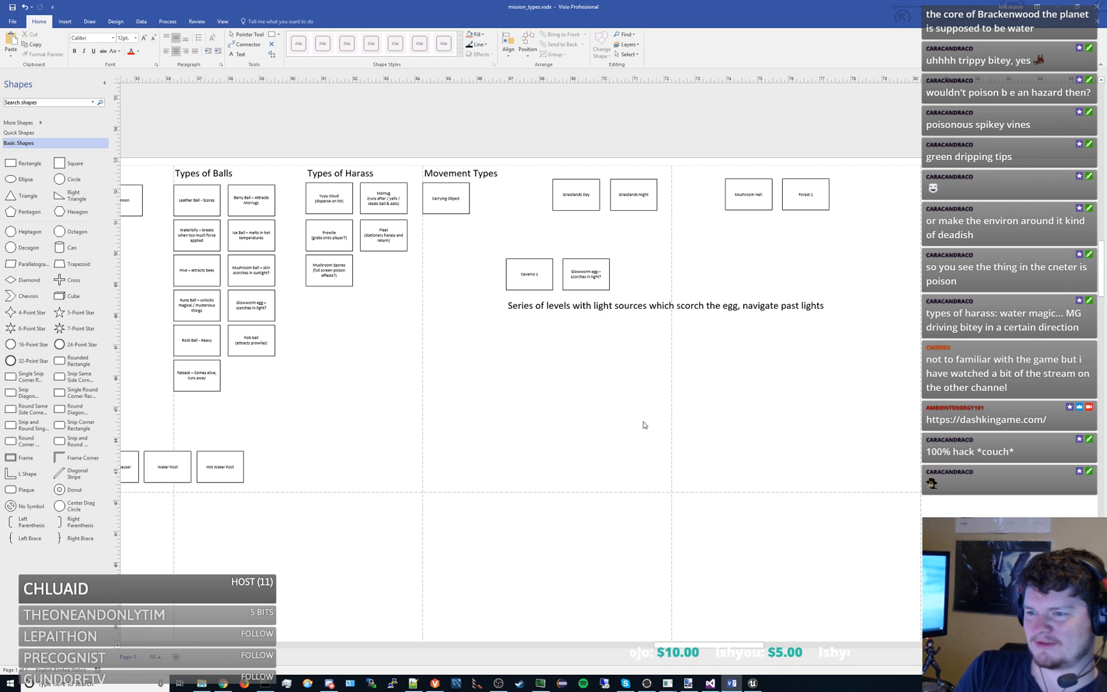
left_click_drag(361, 397, 616, 386)
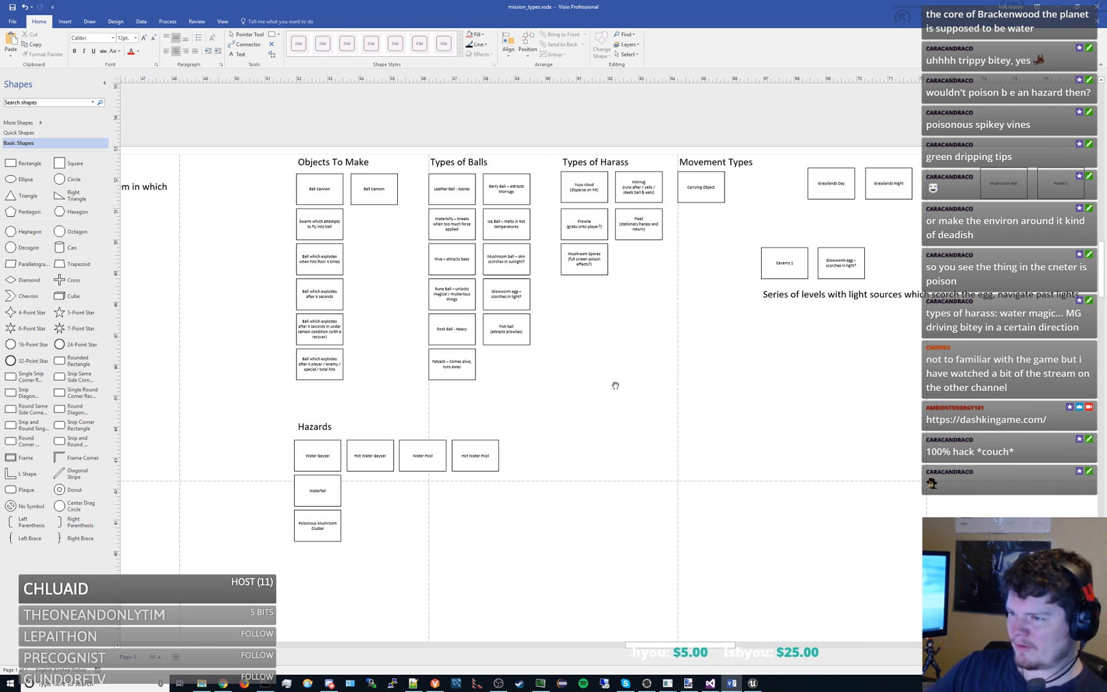
left_click_drag(650, 353, 381, 313)
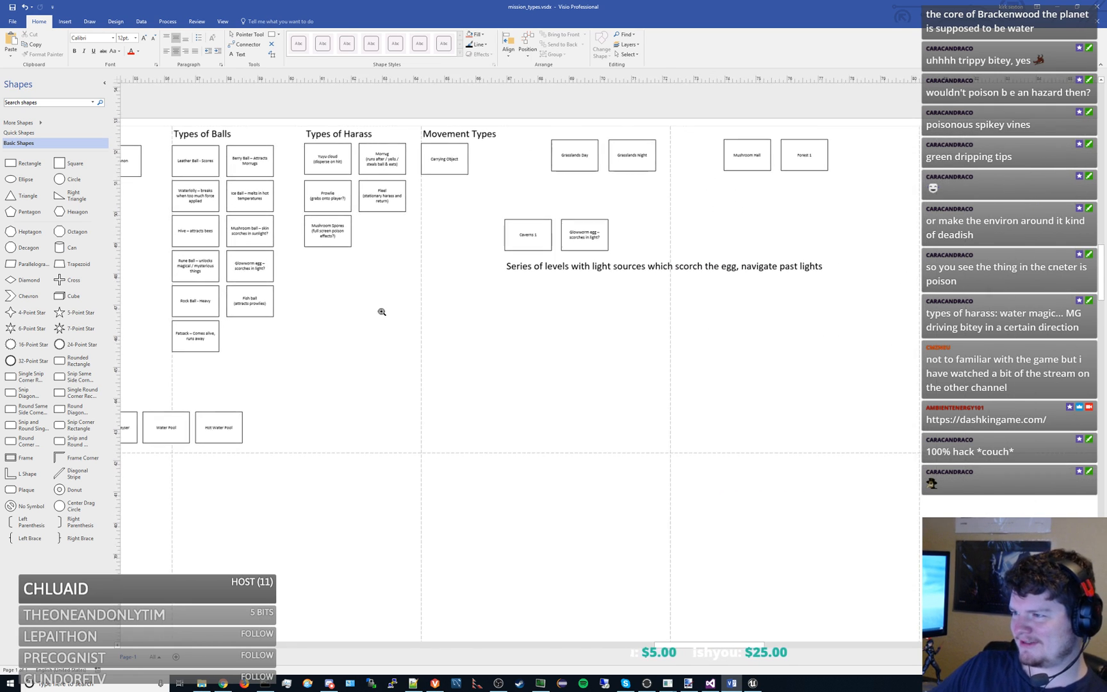
left_click_drag(684, 359, 640, 399)
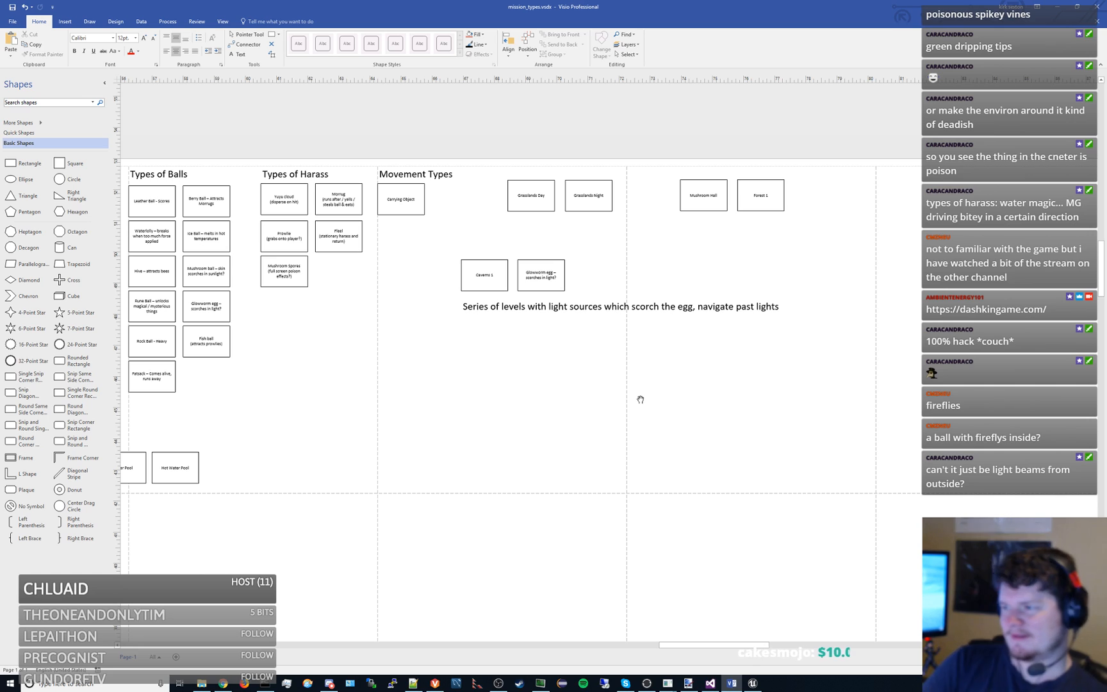
left_click(779, 306)
left_click(716, 404)
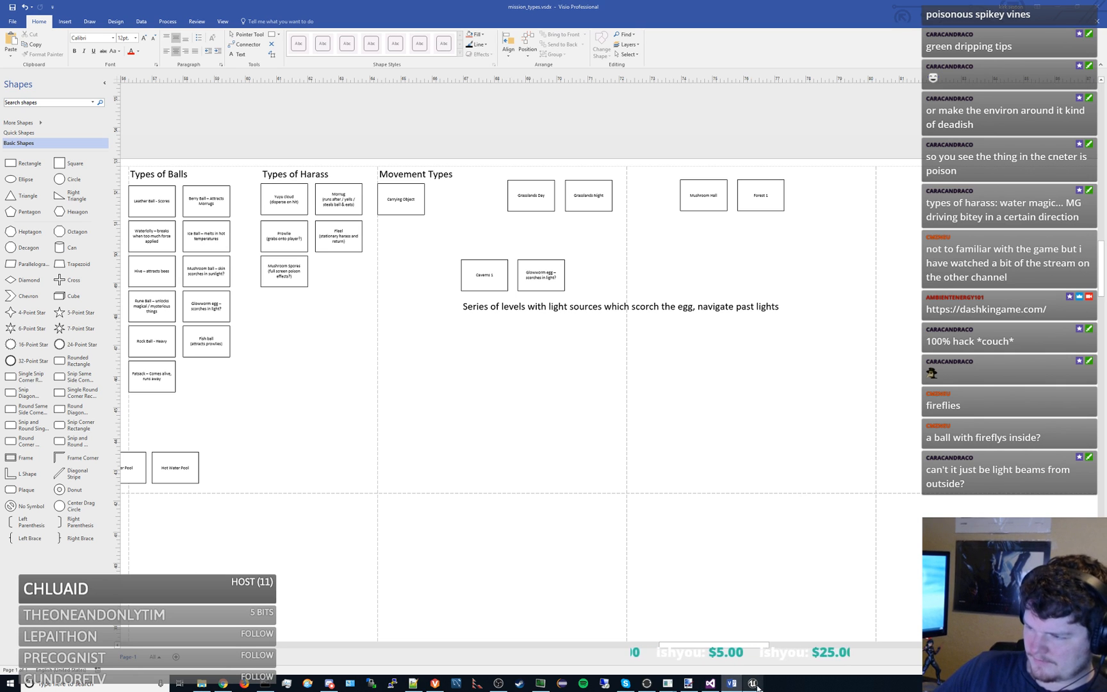
- Switch to the Unreal Editor and open the LV_Cavern_01 level from the Cavern_01 levels folder
key("alt+Tab")
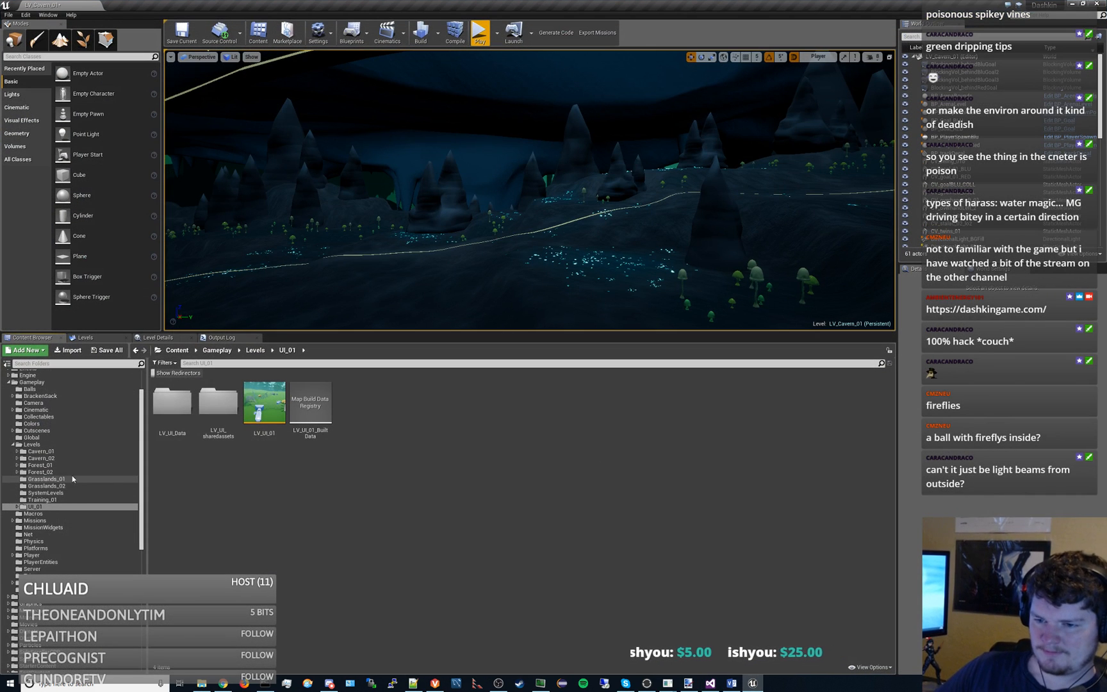
left_click(40, 451)
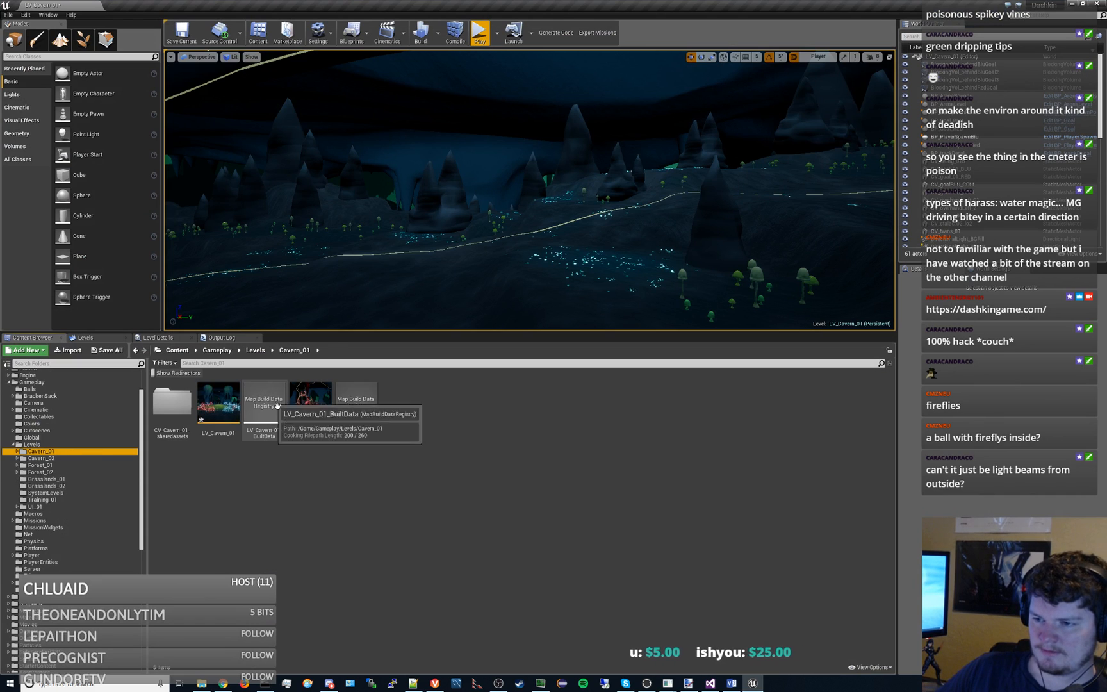
left_click(232, 401)
double_click(233, 402)
left_click(668, 426)
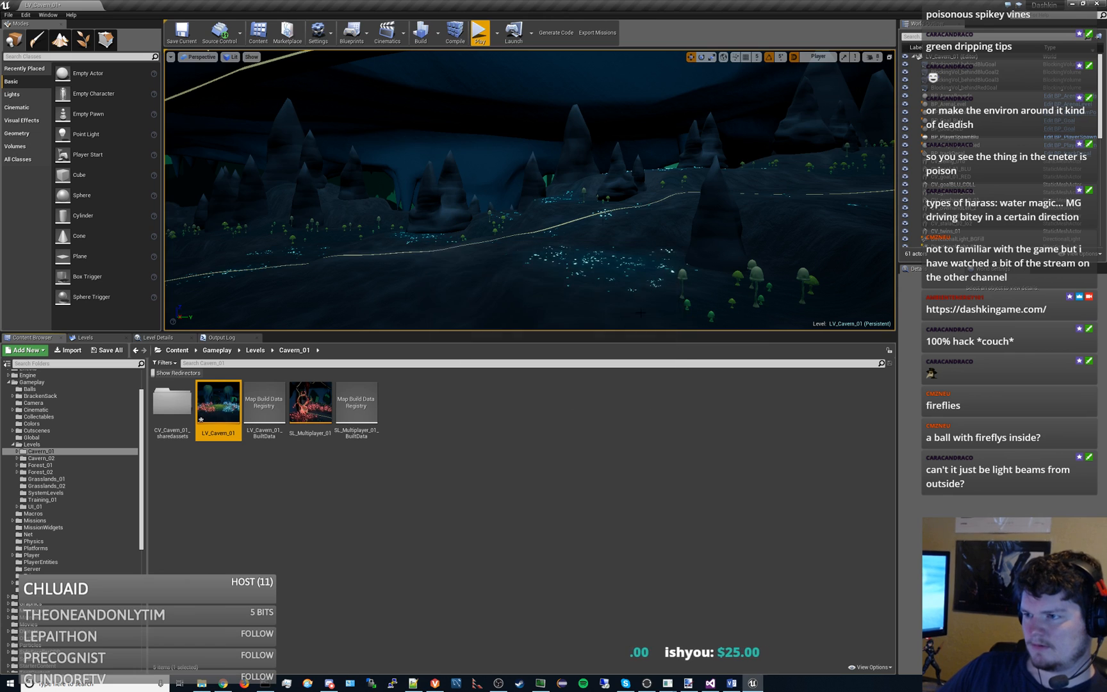
- Play the cavern level in the editor viewport and run the character up the dark slope
mouse_move(591, 180)
left_mouse_down()
mouse_move(519, 173)
mouse_move(538, 186)
mouse_move(591, 180)
left_mouse_up()
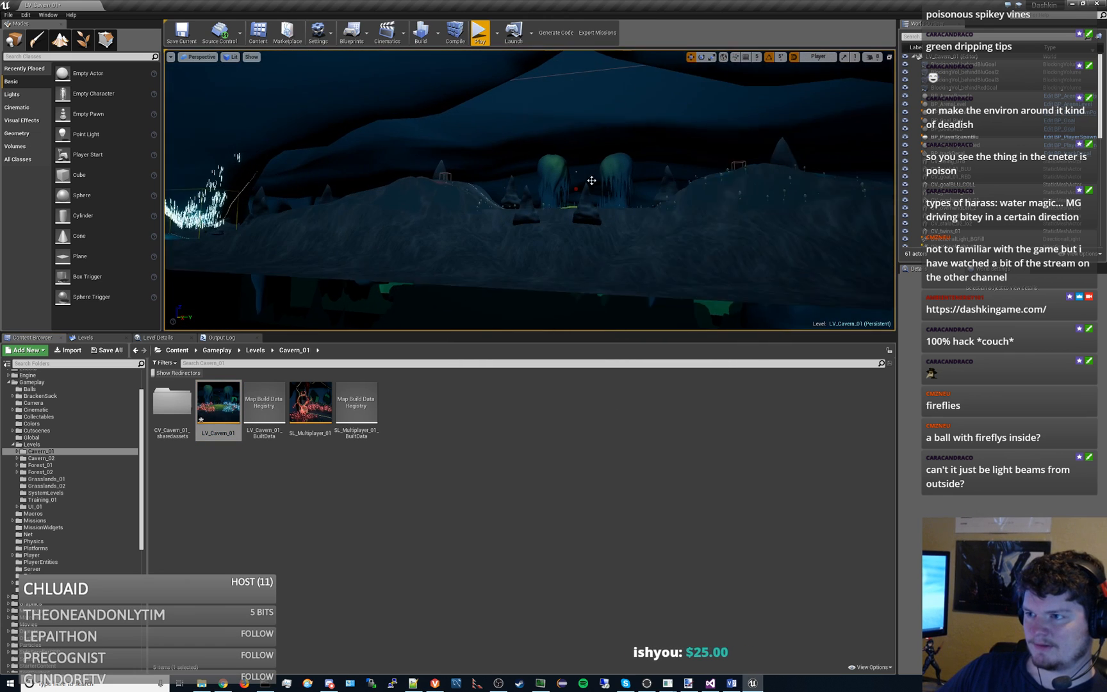
left_click(477, 45)
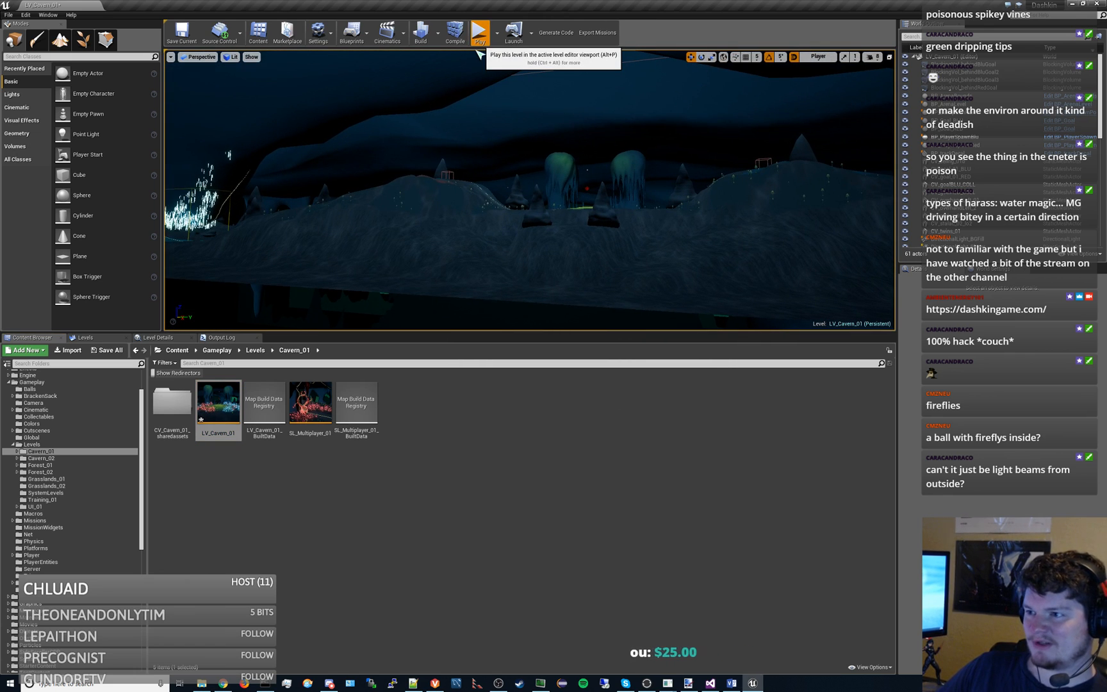
left_click(571, 176)
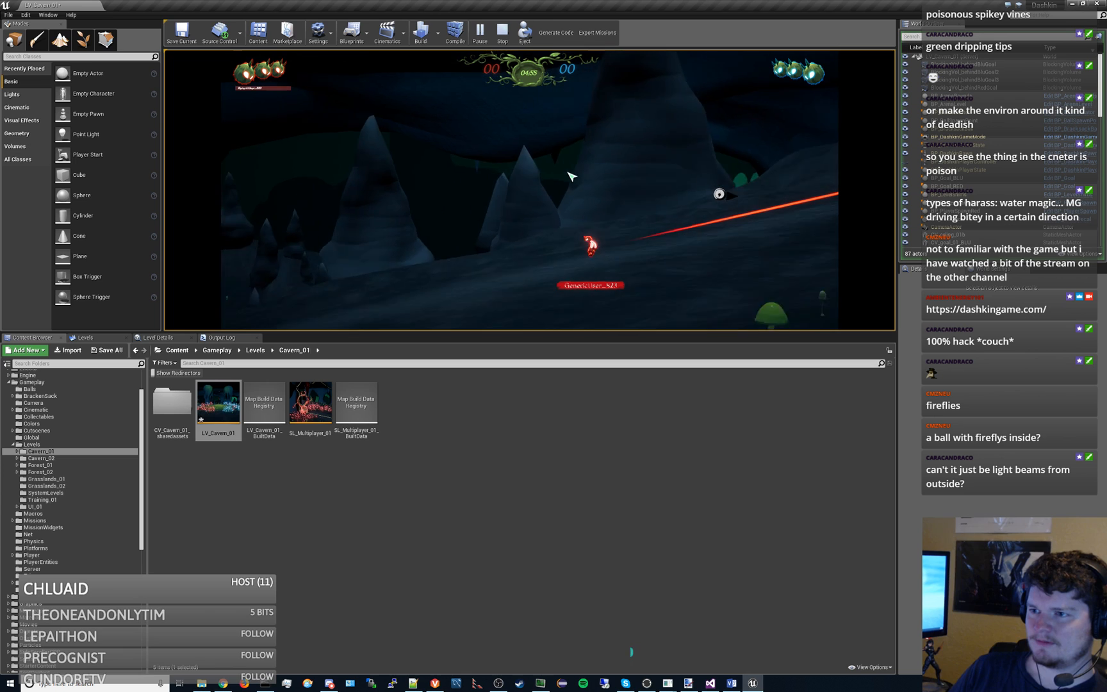
key("d")
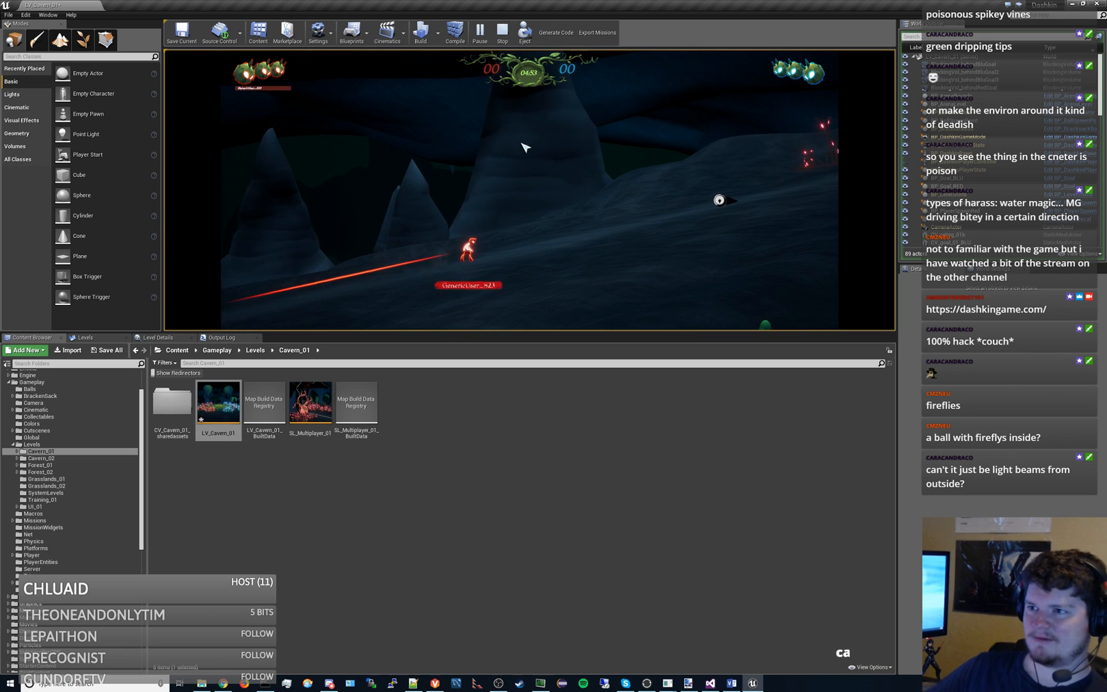
key("Return")
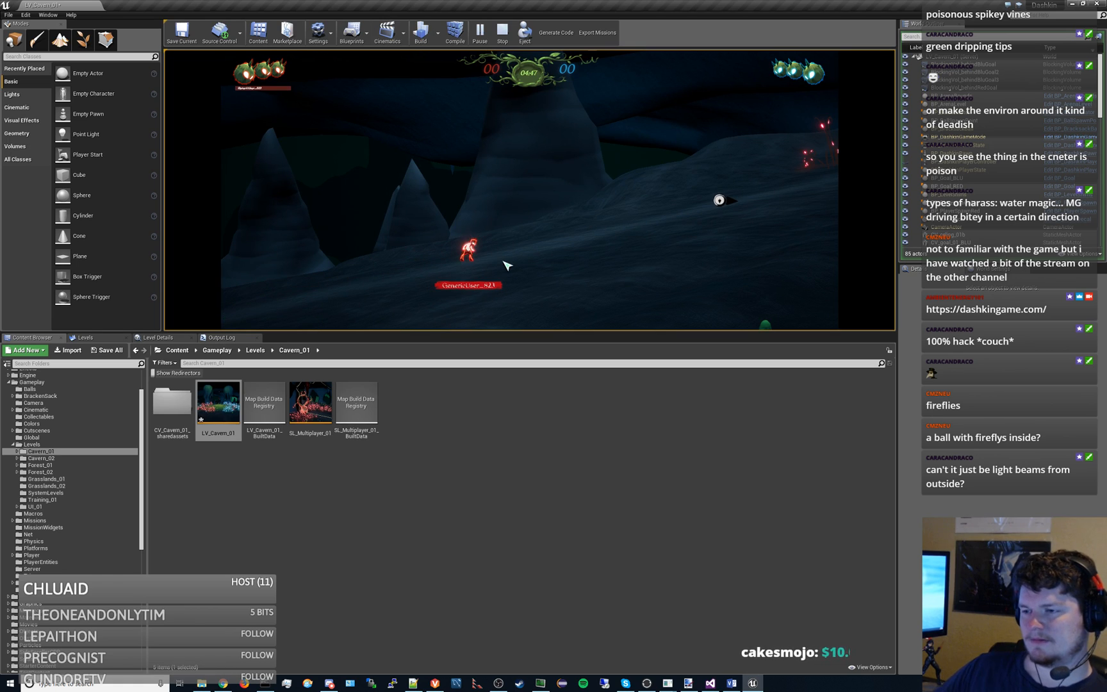
- Jump and run back and forth along the cavern slope, then stop the play session and minimise the Unreal Editor
key("space")
key("d")
key("space")
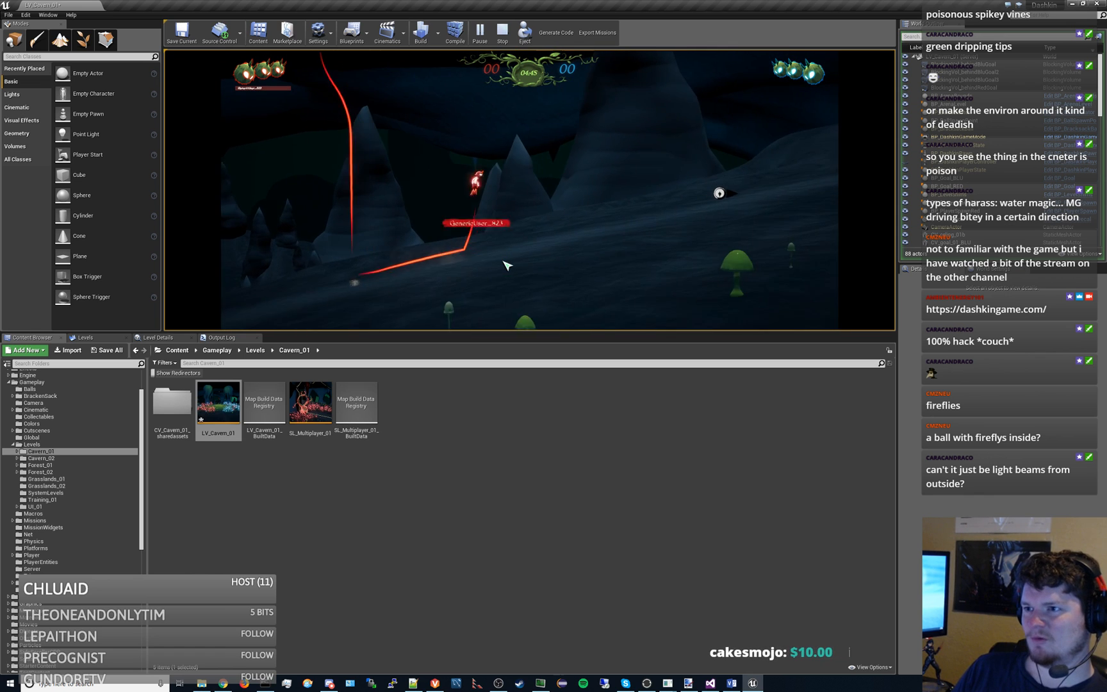
key("a")
key("a")
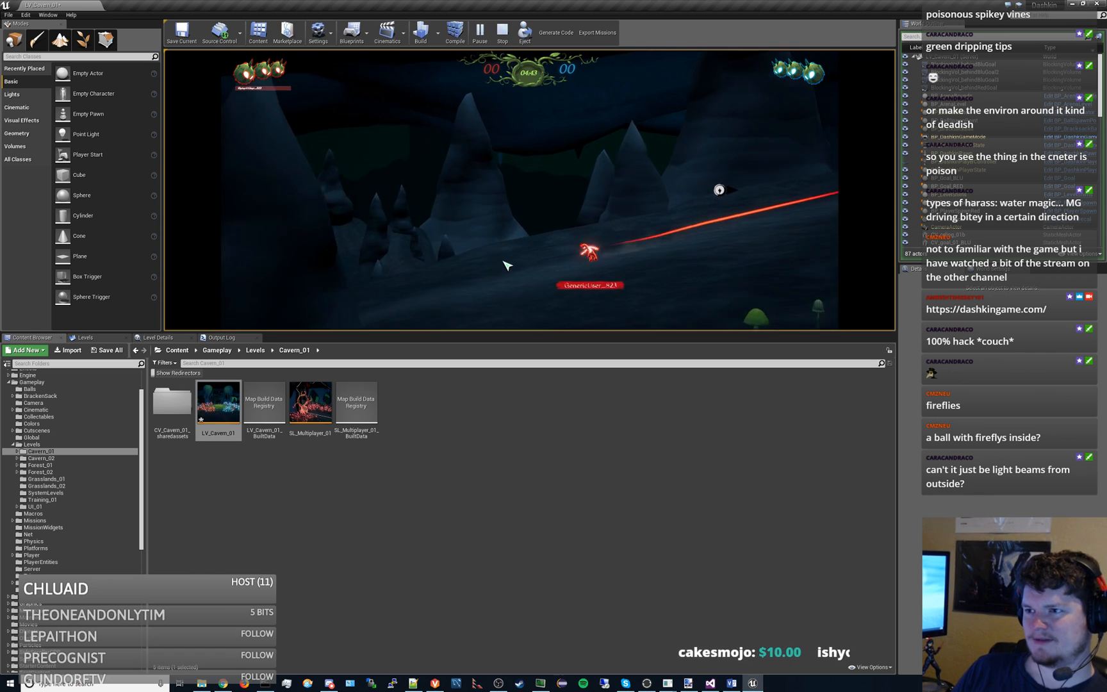
key("d")
key("a")
key("a")
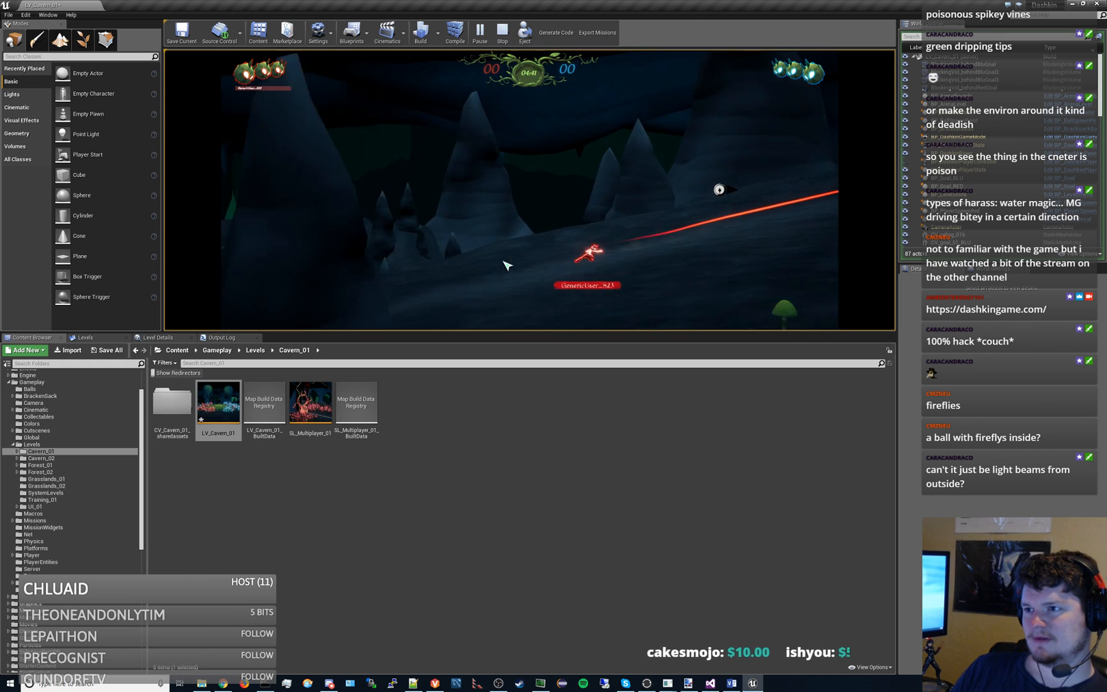
key("d")
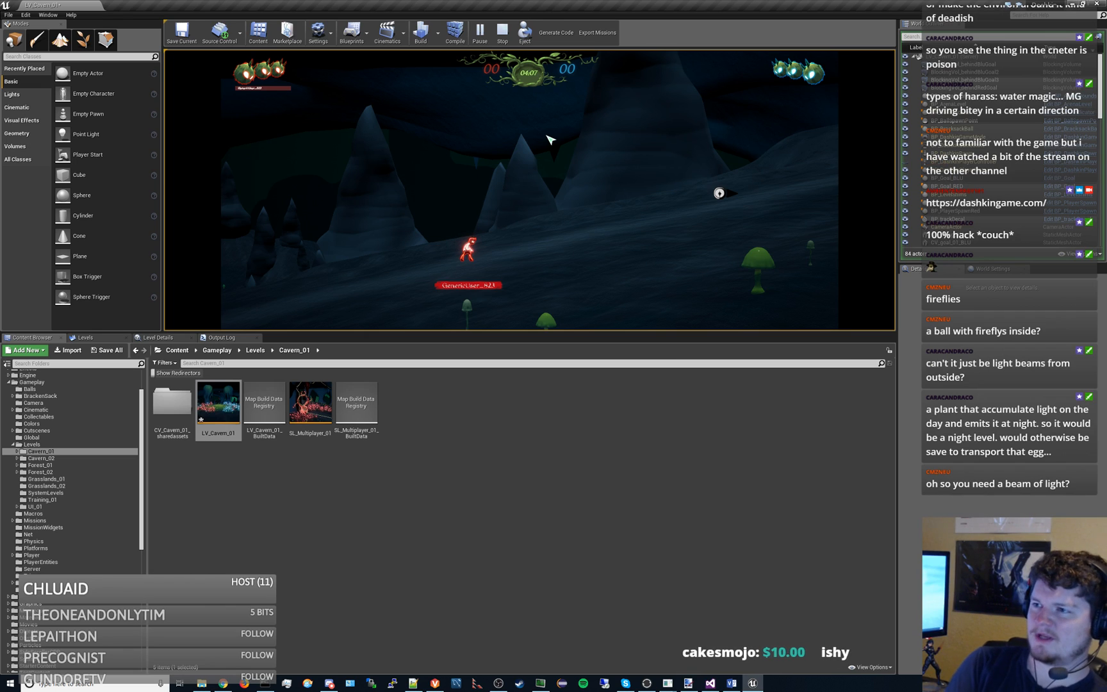
left_click(502, 31)
left_click(1074, 4)
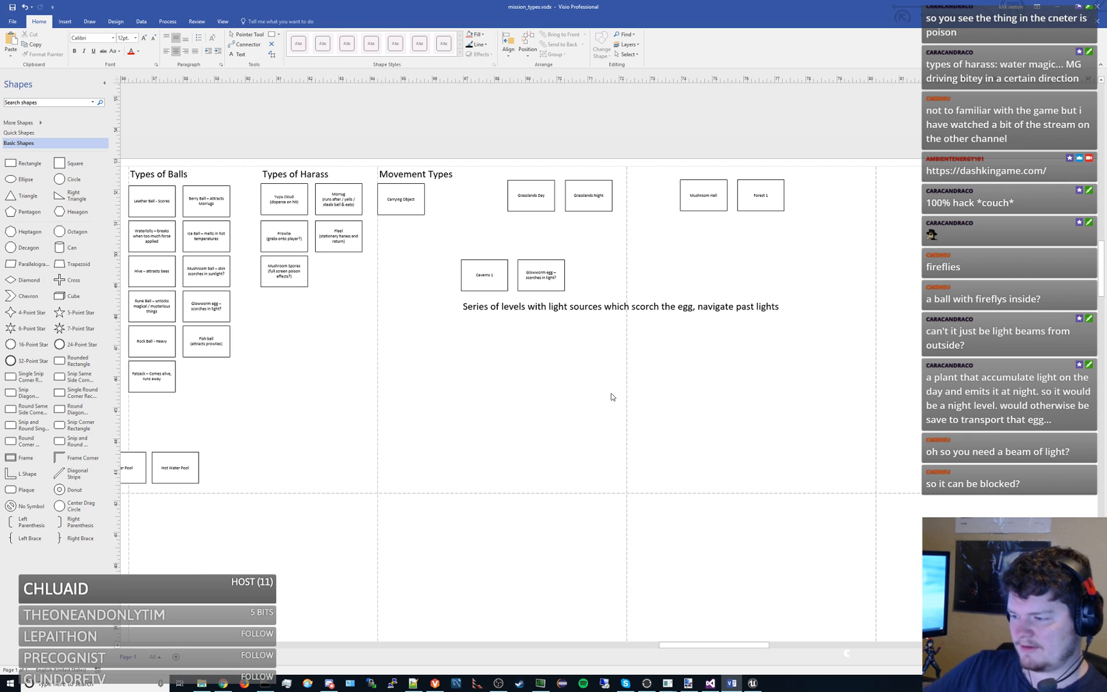
- Switch to paint.net and fill the empty canvas with white
left_click(689, 683)
left_click_drag(630, 2, 630, 0)
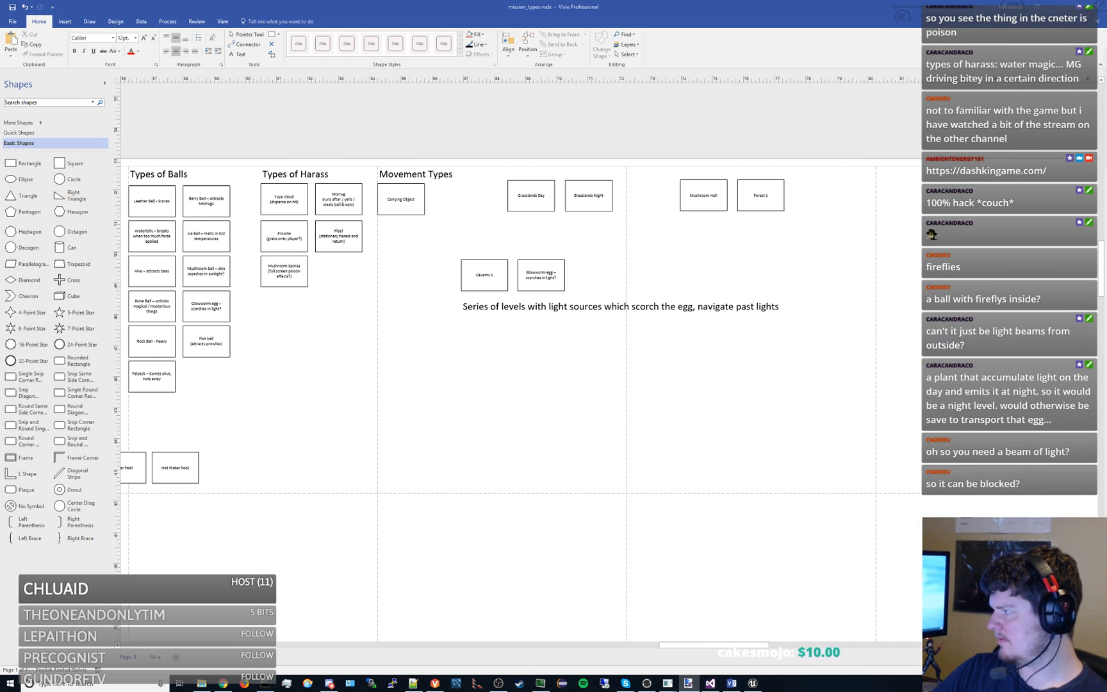
left_click_drag(442, 0, 443, 2)
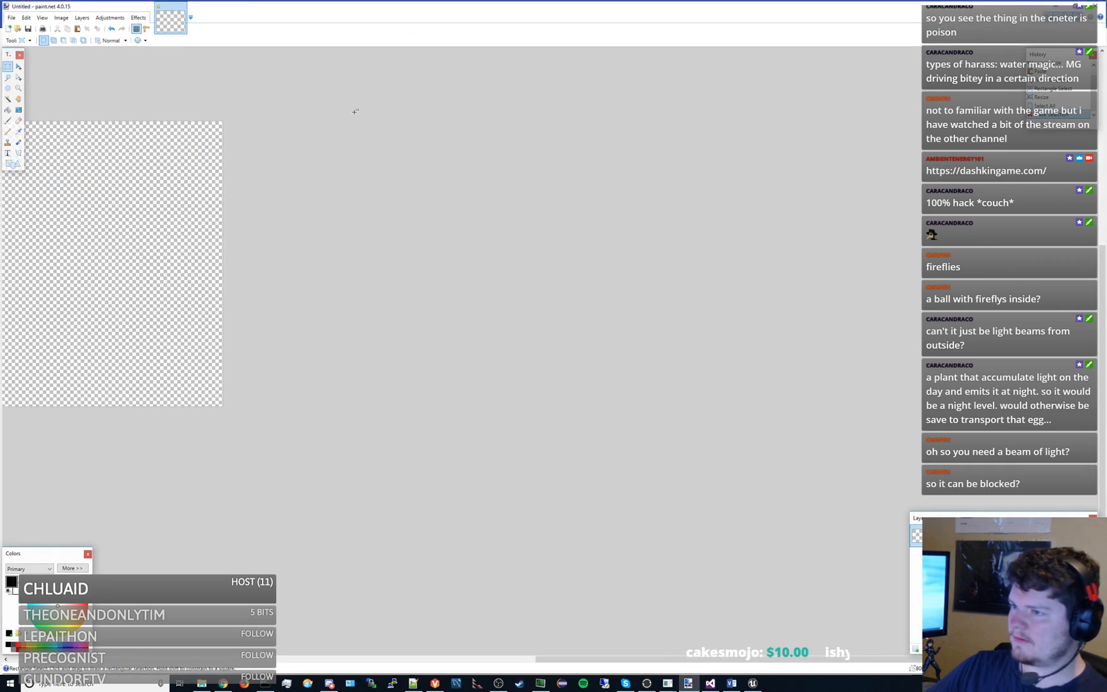
left_click(8, 109)
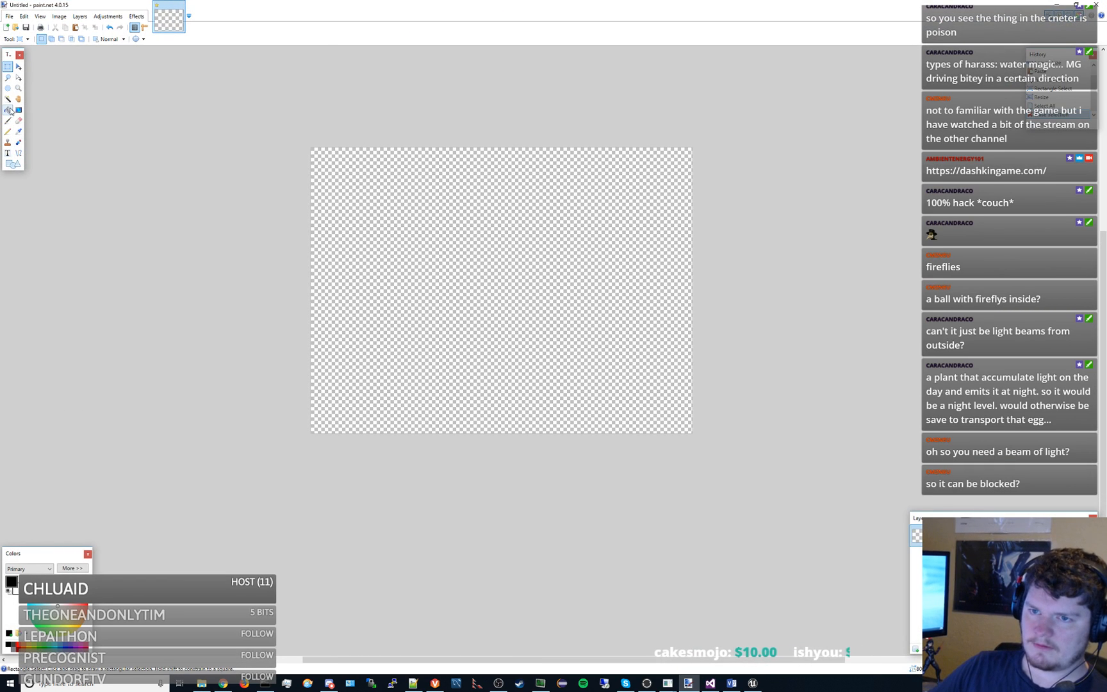
right_click(429, 277)
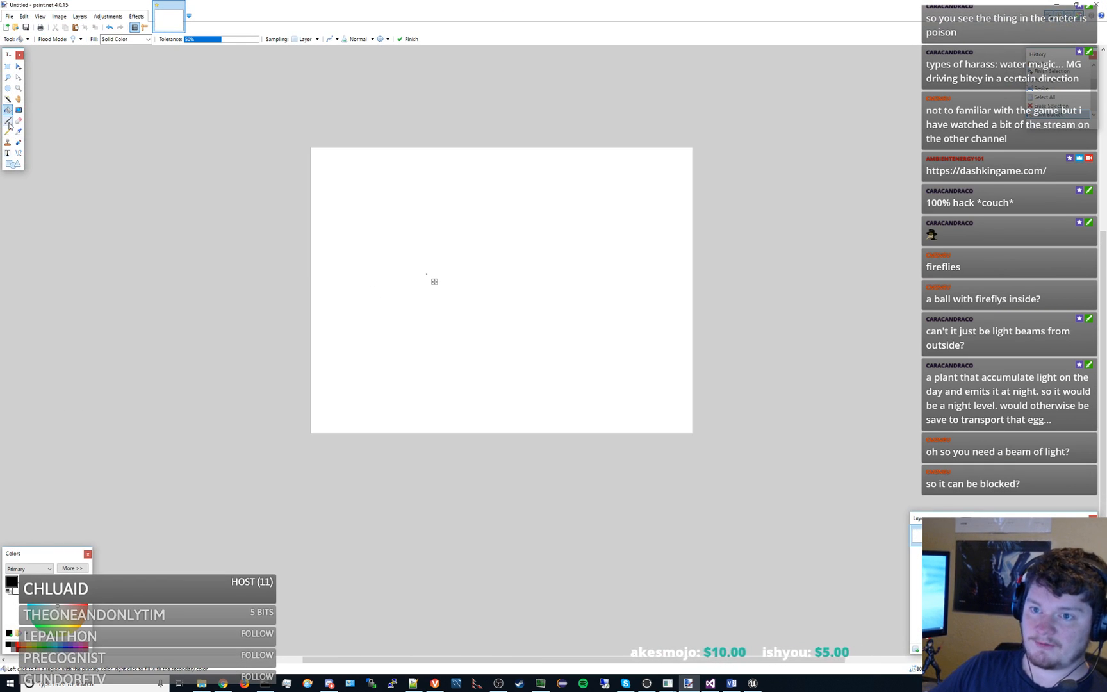
- Sketch a cave room outline in black brush strokes, with corridor openings on both sides and a long narrow bar in the middle
key("b")
left_click_drag(320, 267, 355, 267)
left_click_drag(319, 315, 351, 317)
mouse_move(563, 375)
left_mouse_down()
mouse_move(617, 379)
mouse_move(699, 337)
left_mouse_up()
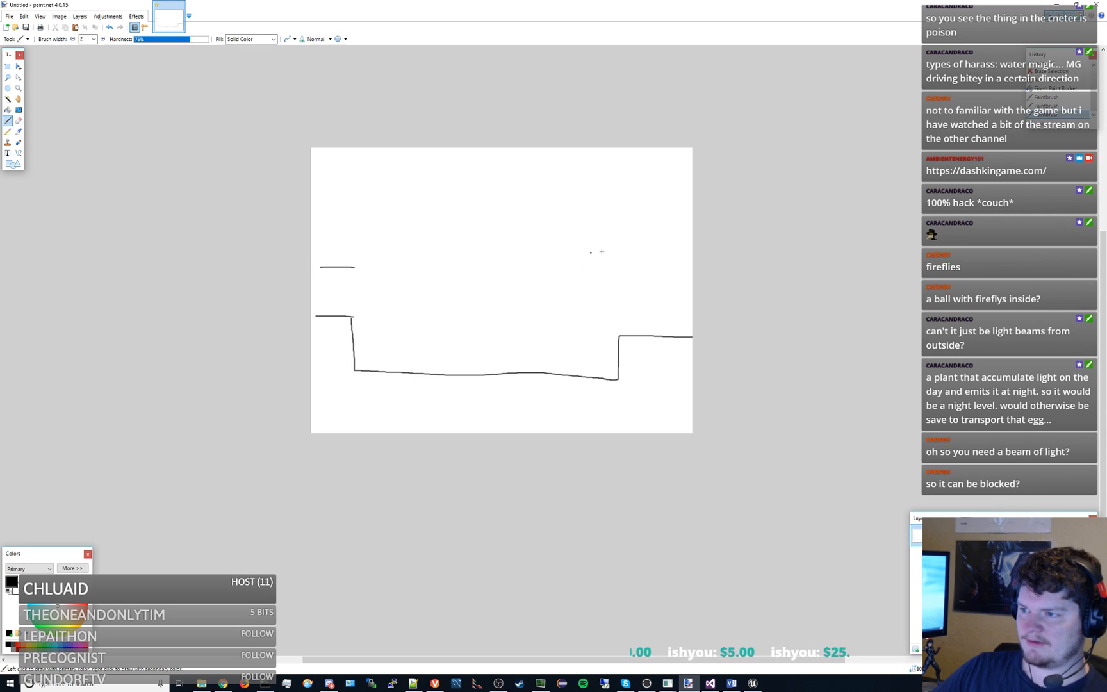
left_click_drag(613, 269, 697, 270)
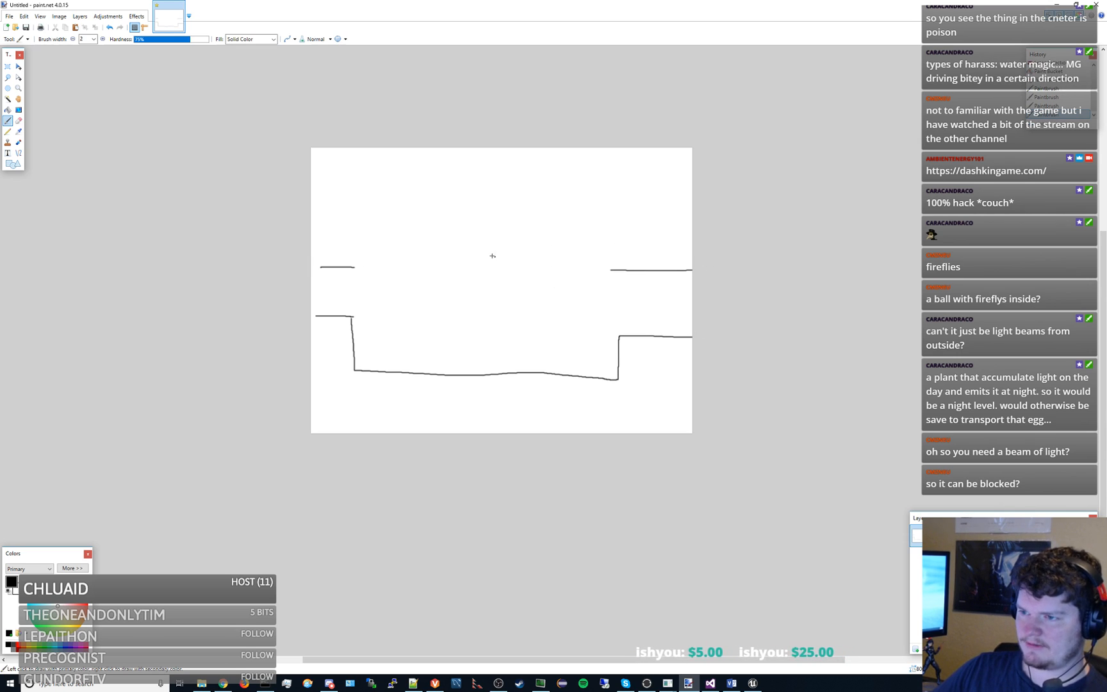
mouse_move(358, 266)
left_mouse_down()
mouse_move(476, 205)
mouse_move(632, 209)
mouse_move(620, 271)
left_mouse_up()
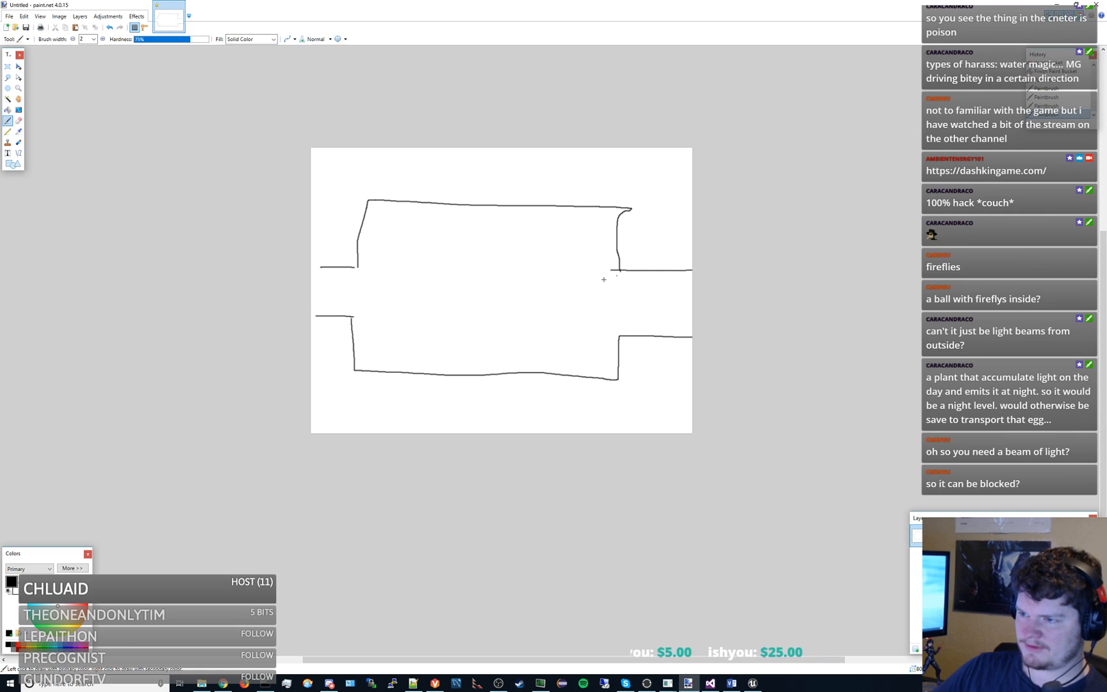
mouse_move(421, 293)
left_mouse_down()
mouse_move(535, 301)
mouse_move(558, 317)
mouse_move(420, 306)
mouse_move(421, 293)
left_mouse_up()
- Try sketching a circle with an arrow looping around the bar and a path running beneath it between the corridors, then undo these strokes
mouse_move(555, 230)
left_mouse_down()
mouse_move(393, 262)
mouse_move(403, 343)
mouse_move(579, 341)
mouse_move(579, 276)
mouse_move(572, 284)
left_mouse_up()
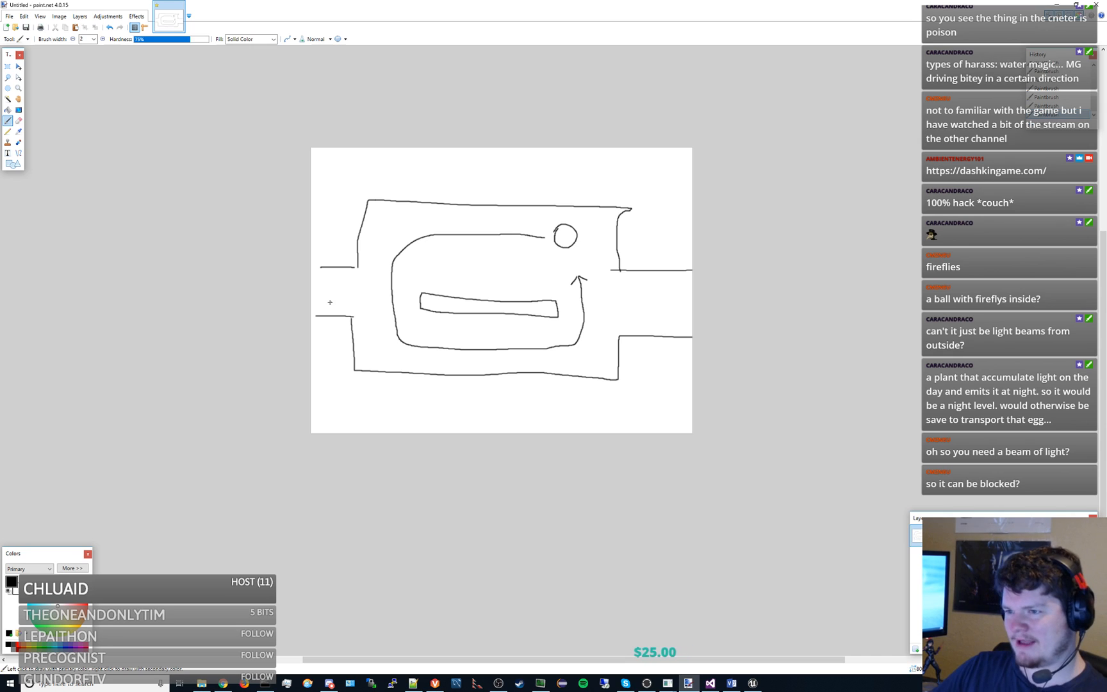
mouse_move(378, 291)
left_mouse_down()
mouse_move(396, 291)
mouse_move(367, 296)
mouse_move(487, 363)
left_mouse_up()
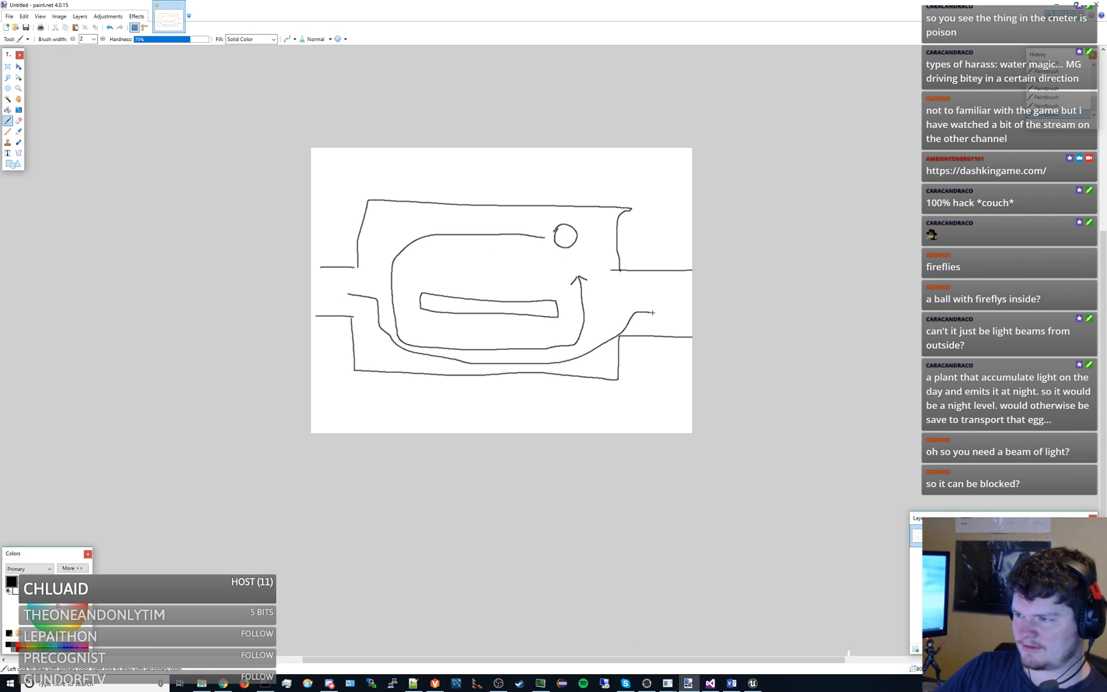
key("ctrl+z")
key("ctrl+z")
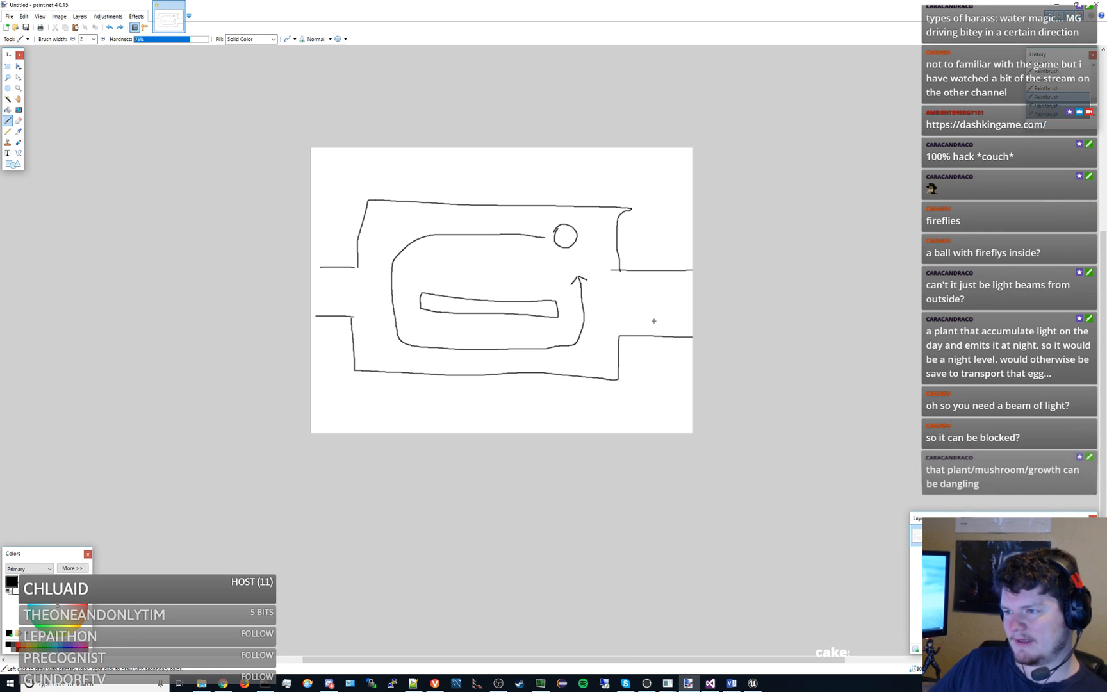
key("ctrl+z")
key("ctrl+z")
key("ctrl+z")
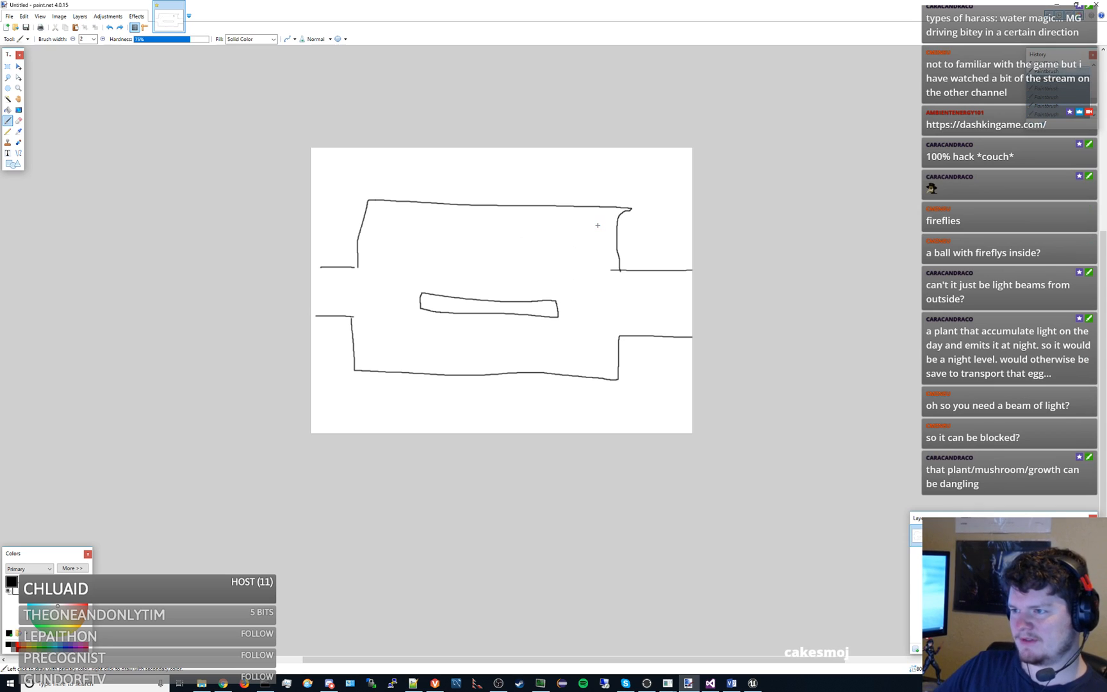
- Try sketching two light rays spreading from a point above the ceiling down into the room, then undo both lines
left_click_drag(530, 180, 606, 312)
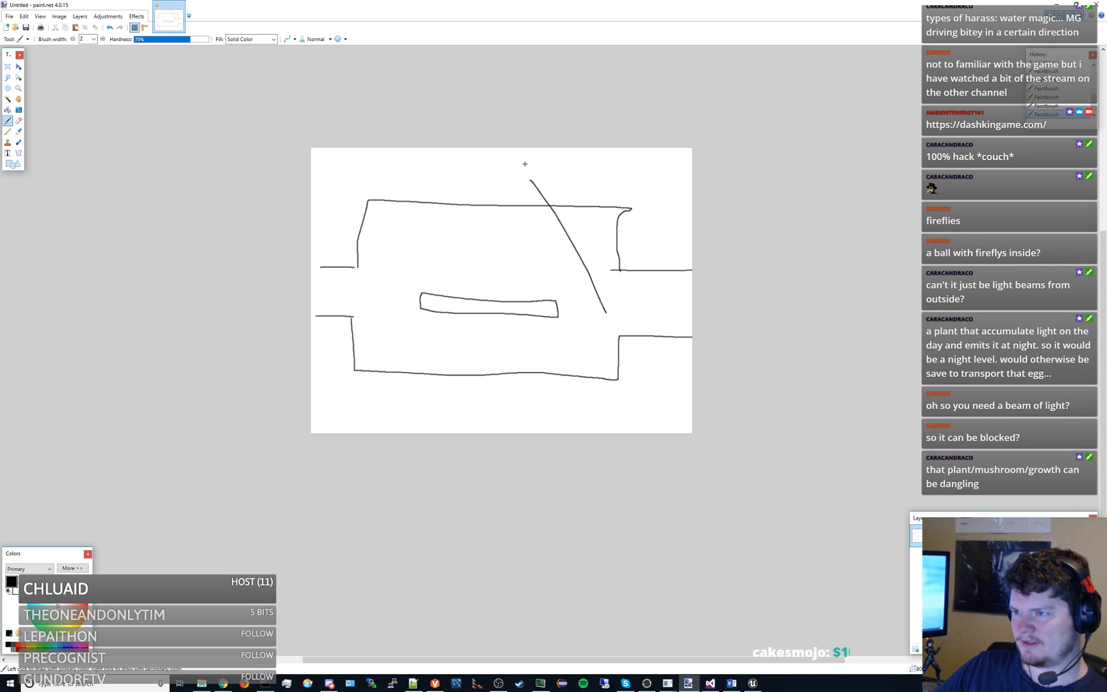
left_click_drag(531, 181, 506, 323)
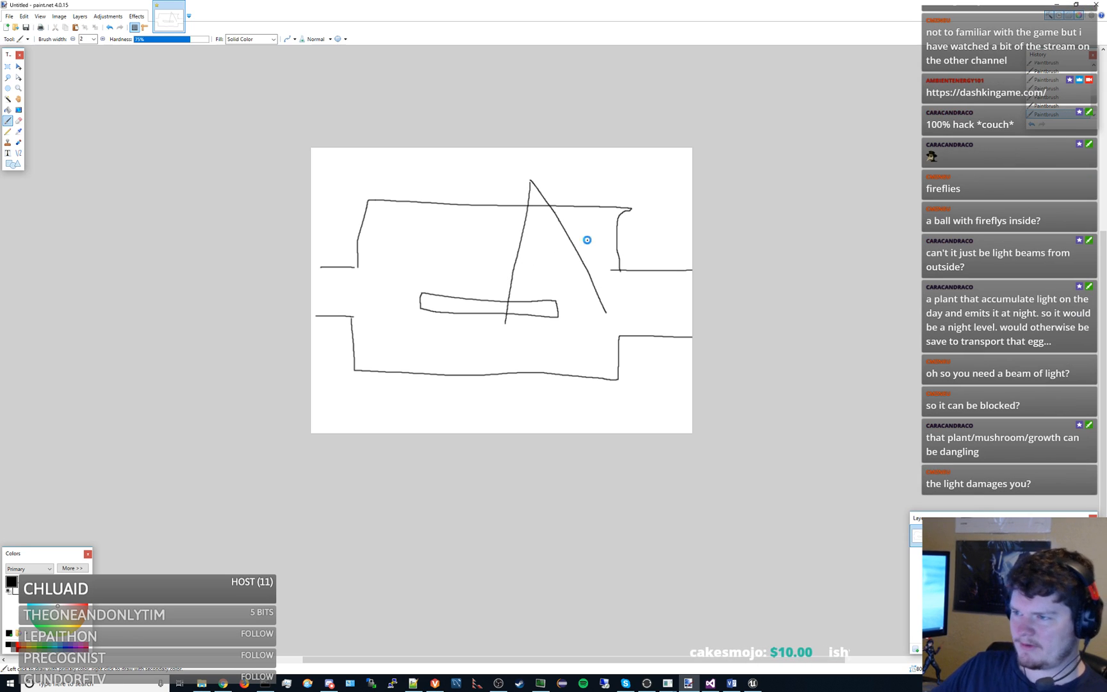
key("ctrl+z")
key("ctrl+z")
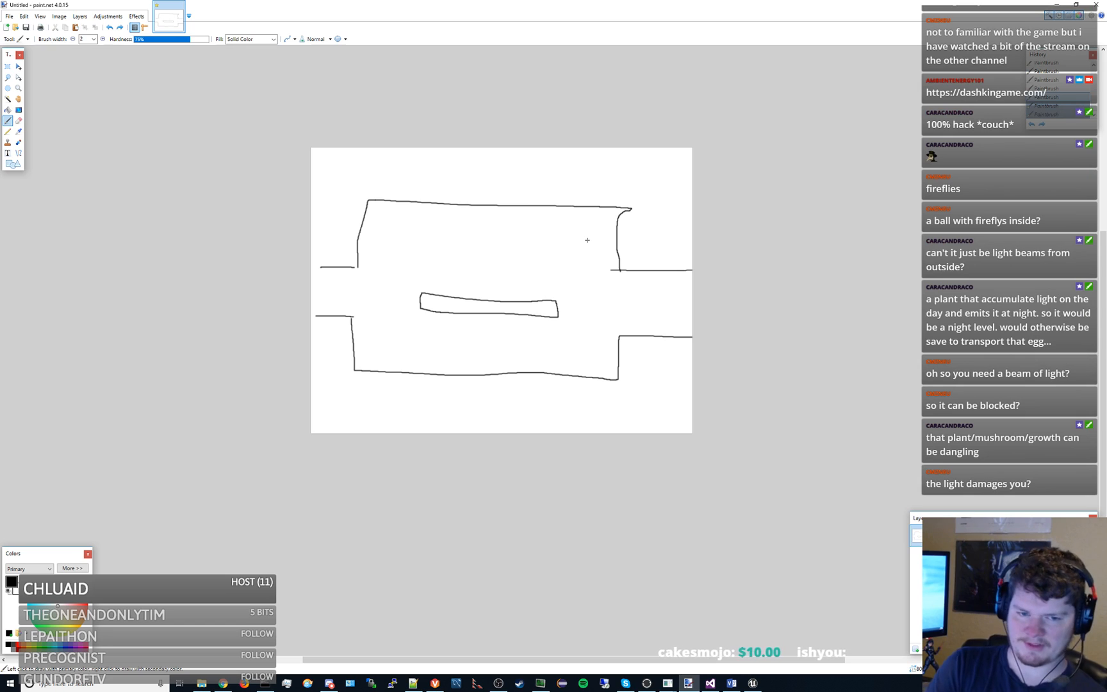
- Sketch a large circle above the bar's right end, with an arrow beside it pointing left
mouse_move(540, 226)
left_mouse_down()
mouse_move(560, 216)
mouse_move(439, 237)
mouse_move(448, 249)
left_mouse_up()
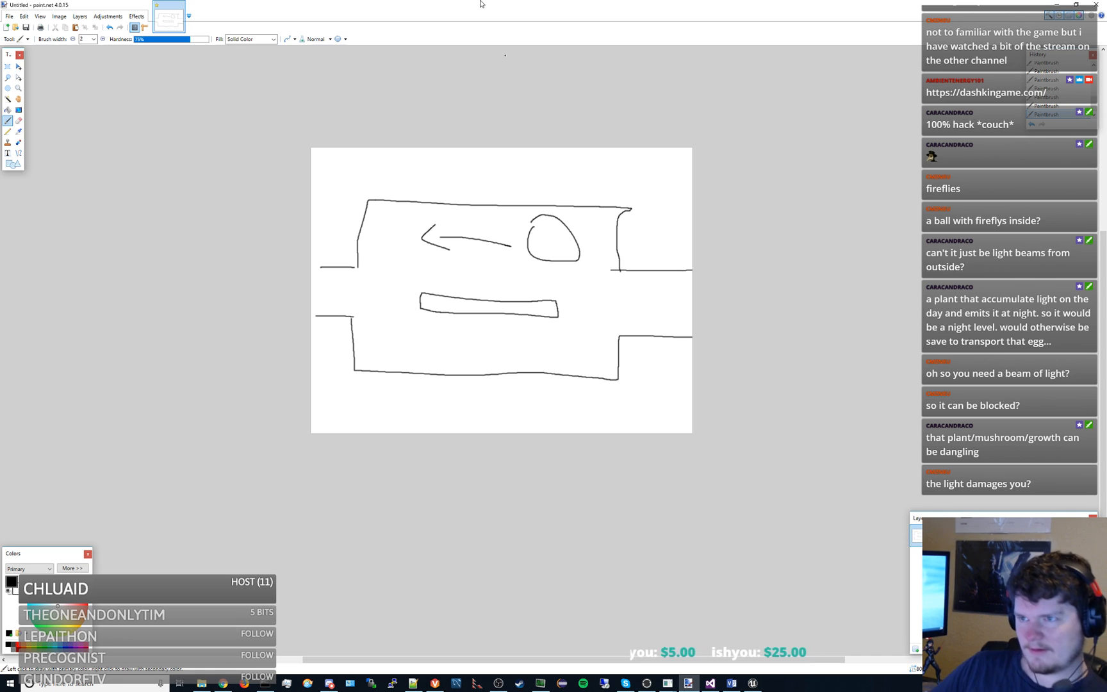
- Switch to the mission_types.vsdx diagram in Visio and review its object, ball, harass, hazard and level ideas
key("alt+Tab")
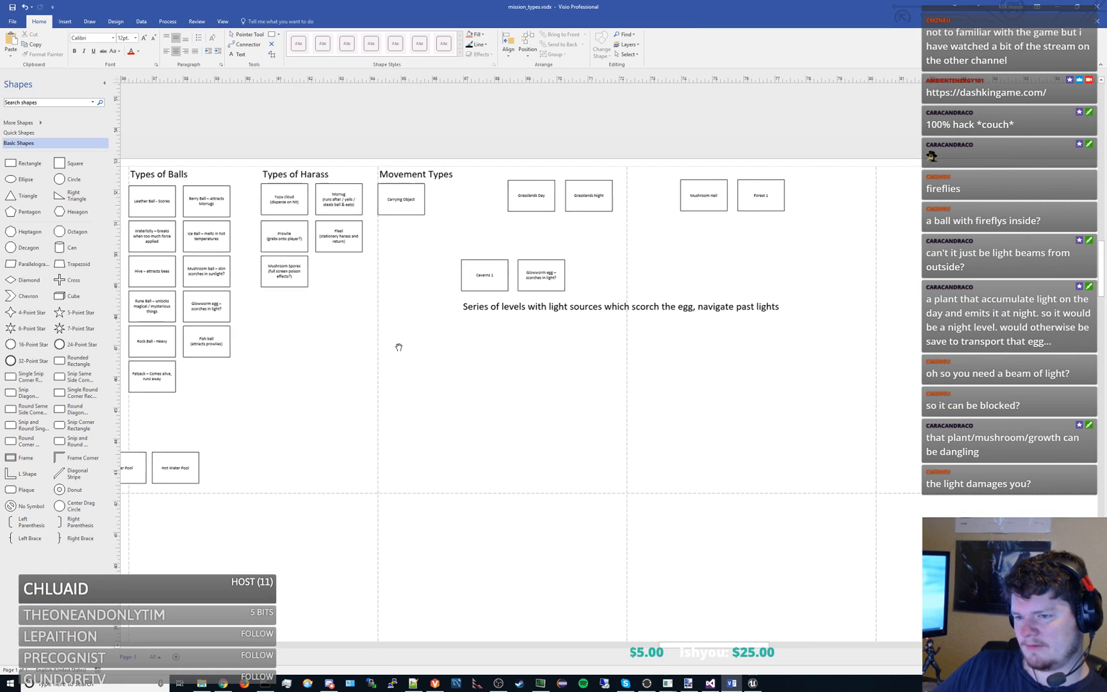
left_click_drag(398, 347, 520, 314)
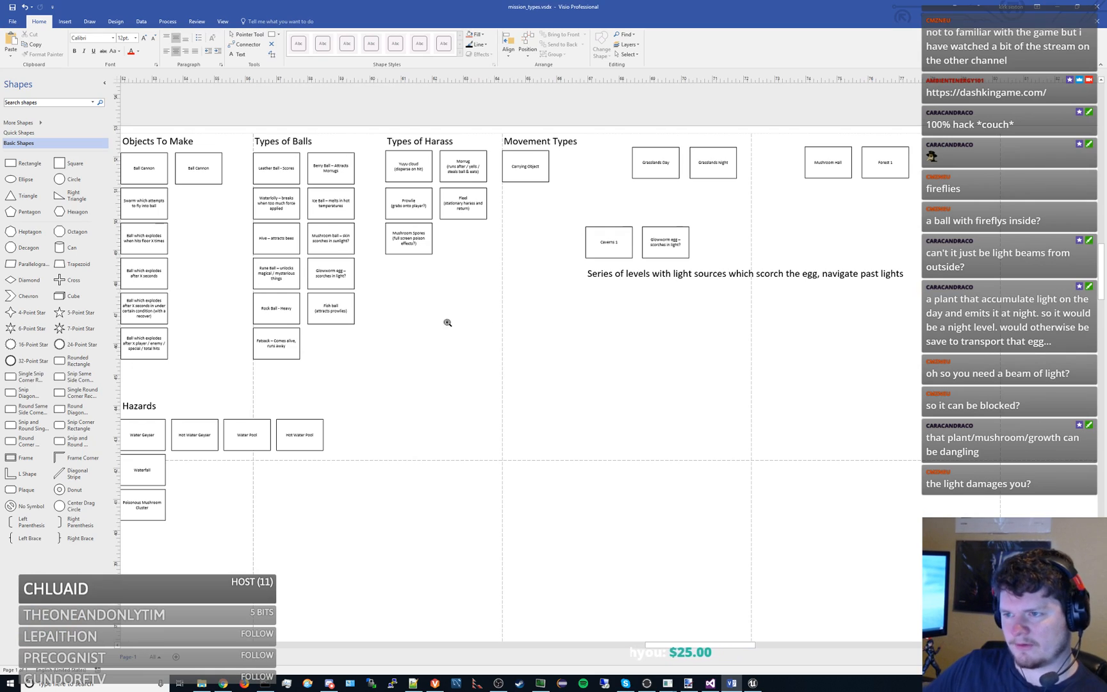
left_click_drag(448, 323, 782, 277)
mouse_move(355, 302)
left_mouse_down()
mouse_move(582, 300)
mouse_move(535, 296)
mouse_move(655, 324)
mouse_move(255, 313)
left_mouse_up()
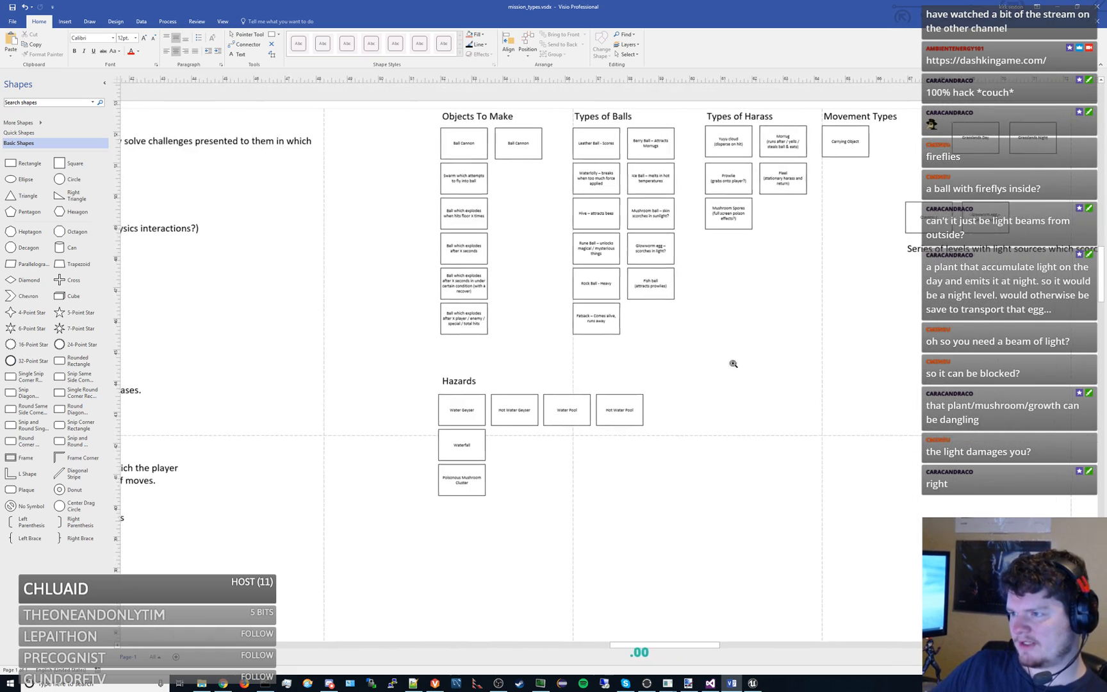
mouse_move(732, 282)
left_mouse_down()
mouse_move(332, 320)
mouse_move(248, 309)
left_mouse_up()
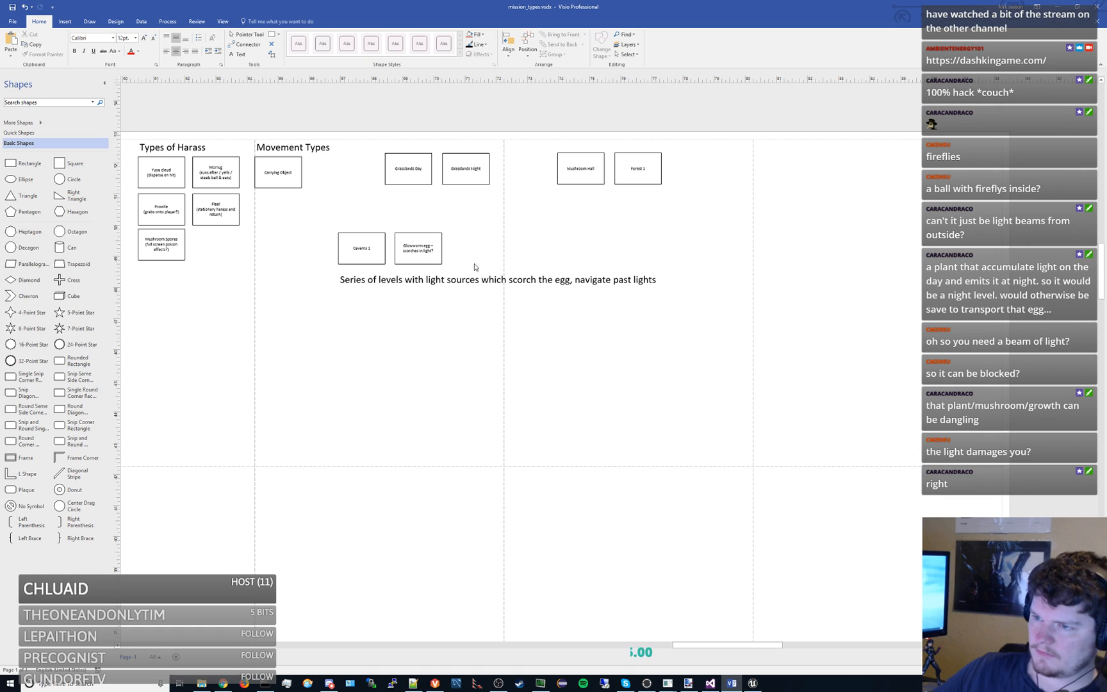
mouse_move(499, 332)
left_mouse_down()
mouse_move(626, 304)
mouse_move(813, 371)
mouse_move(860, 374)
mouse_move(773, 368)
left_mouse_up()
left_click_drag(314, 245, 377, 249)
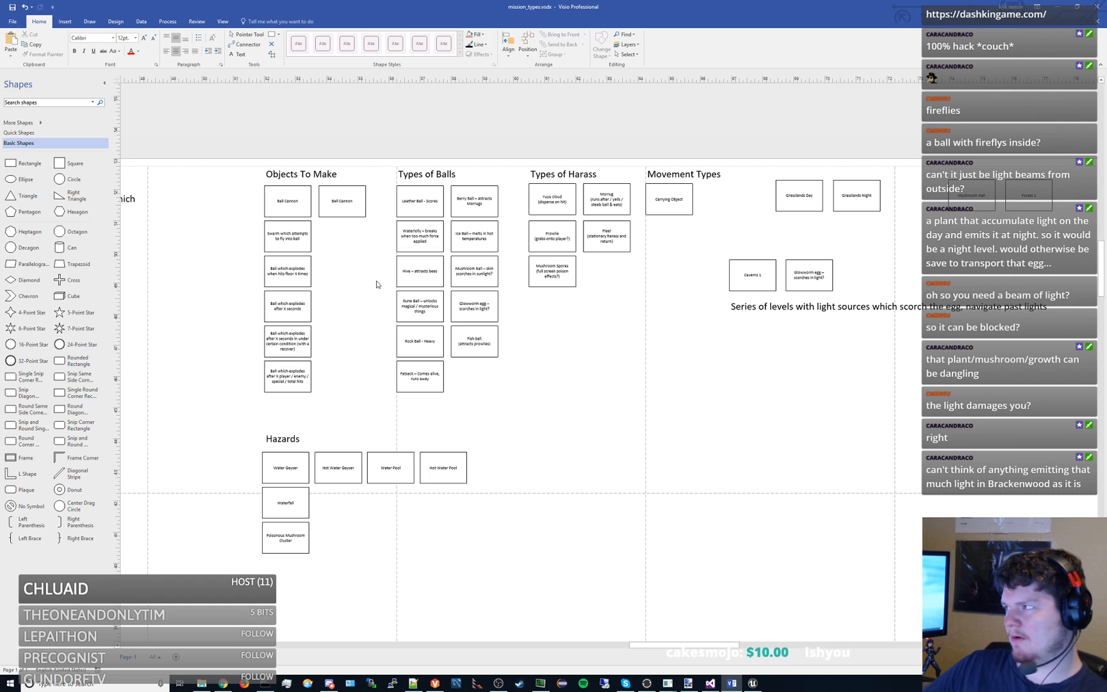
- Switch back to paint.net and undo all the cave room strokes until the canvas is blank
key("alt+Tab")
key("ctrl+z")
key("ctrl+z")
key("ctrl+z")
key("ctrl+z")
key("ctrl+z")
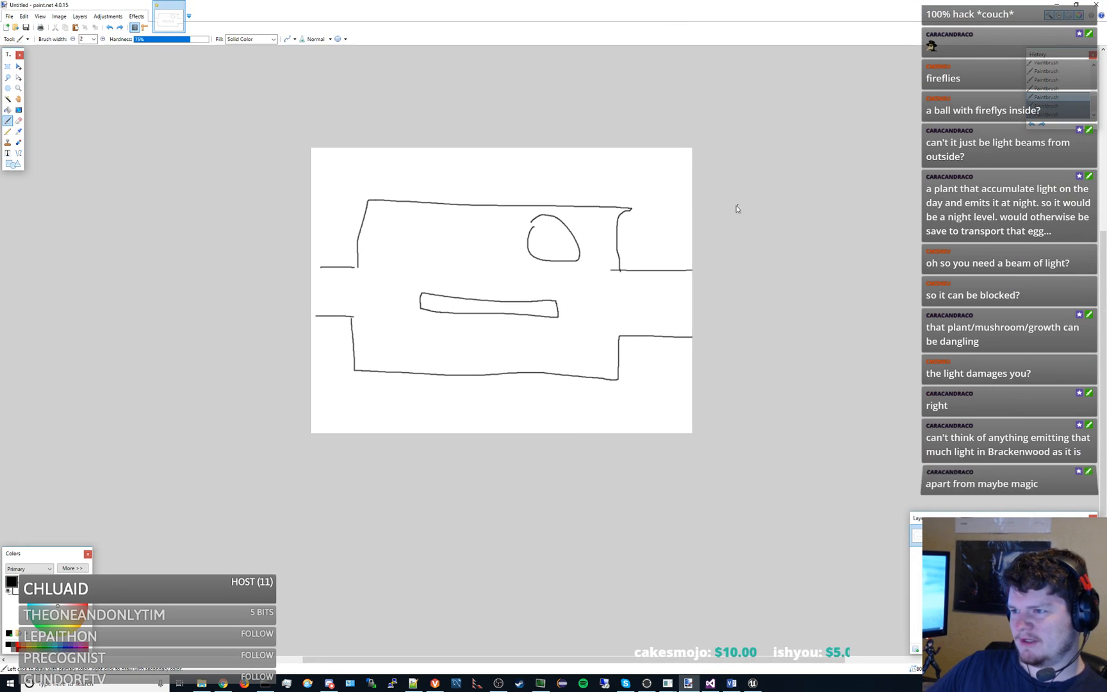
key("ctrl+z")
key("ctrl+z")
key("ctrl+z")
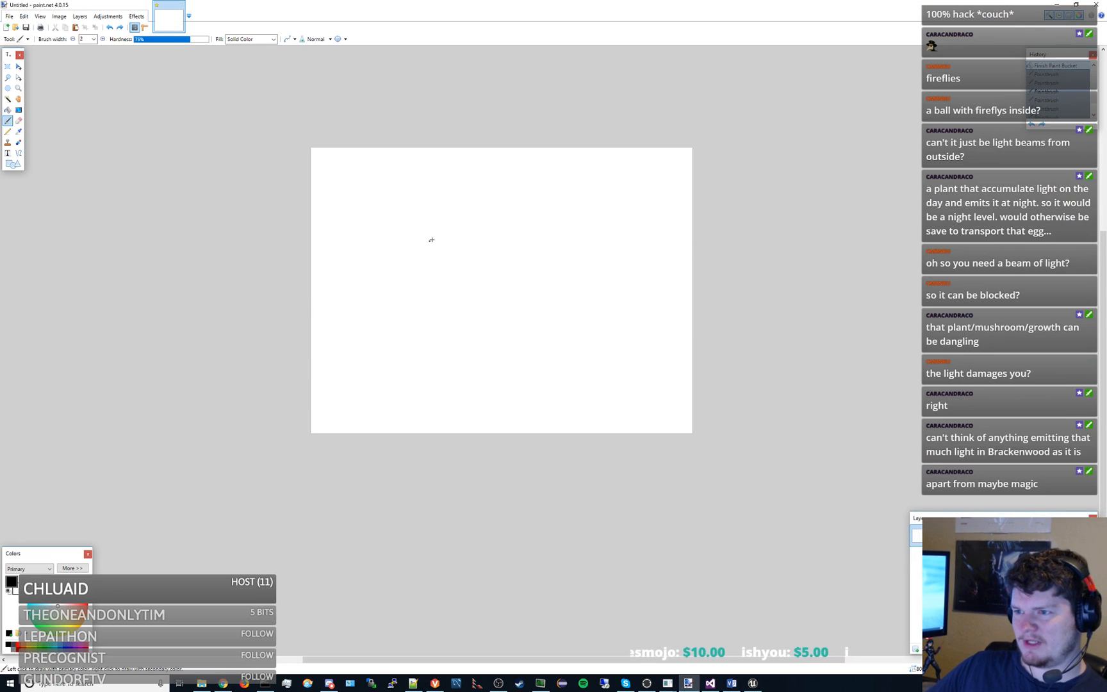
- Sketch a firefly's two antennae, its toothed head and a pair of wings in black brush strokes
mouse_move(420, 234)
left_mouse_down()
mouse_move(407, 179)
mouse_move(436, 172)
left_mouse_up()
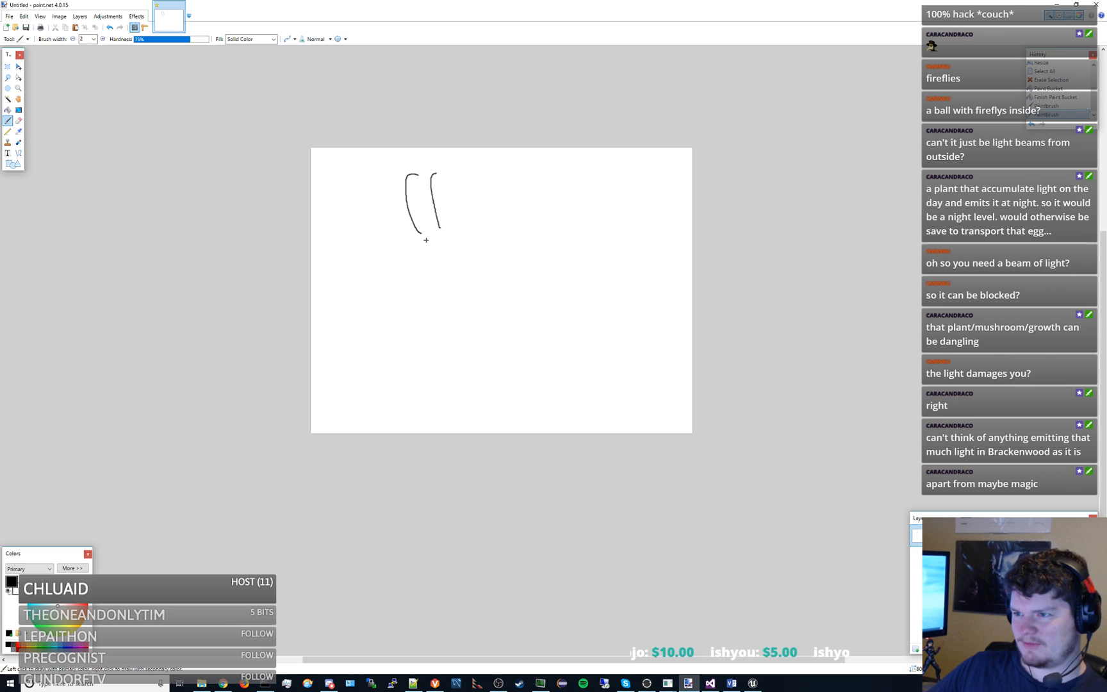
mouse_move(440, 226)
left_mouse_down()
mouse_move(421, 255)
mouse_move(448, 254)
mouse_move(429, 271)
mouse_move(448, 286)
left_mouse_up()
mouse_move(440, 226)
left_mouse_down()
mouse_move(463, 241)
mouse_move(578, 234)
left_mouse_up()
mouse_move(510, 229)
left_mouse_down()
mouse_move(480, 167)
mouse_move(488, 232)
left_mouse_up()
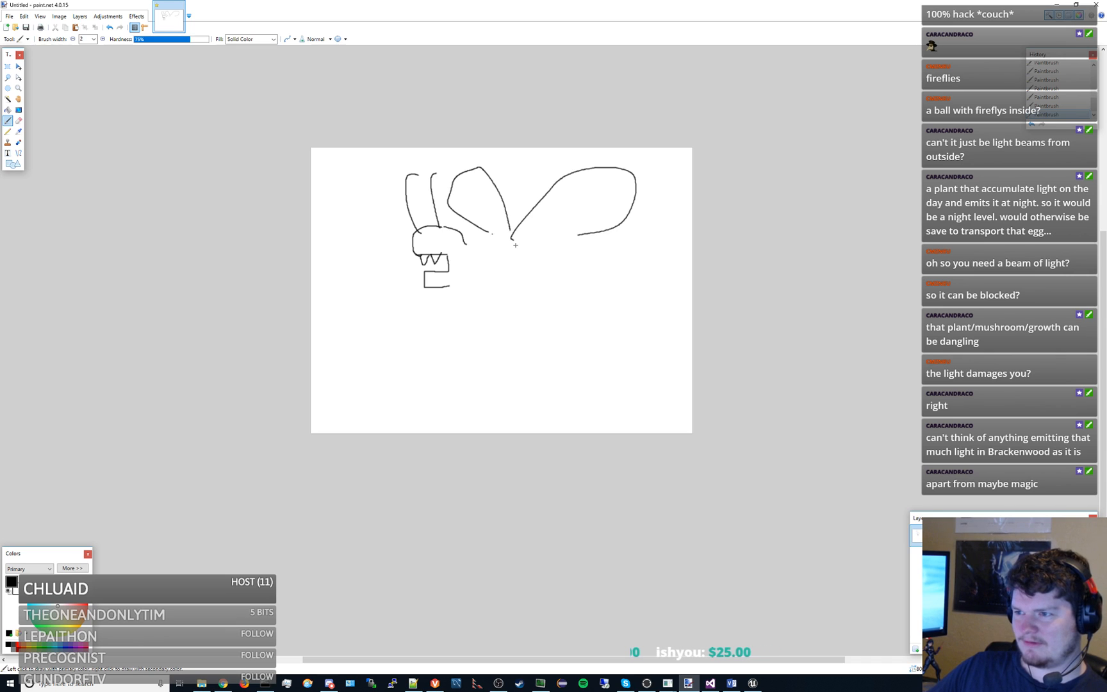
- Sketch the firefly's large round abdomen, small legs, angry eyes and the back line joining head to body
mouse_move(550, 269)
left_mouse_down()
mouse_move(660, 282)
mouse_move(534, 314)
mouse_move(537, 290)
left_mouse_up()
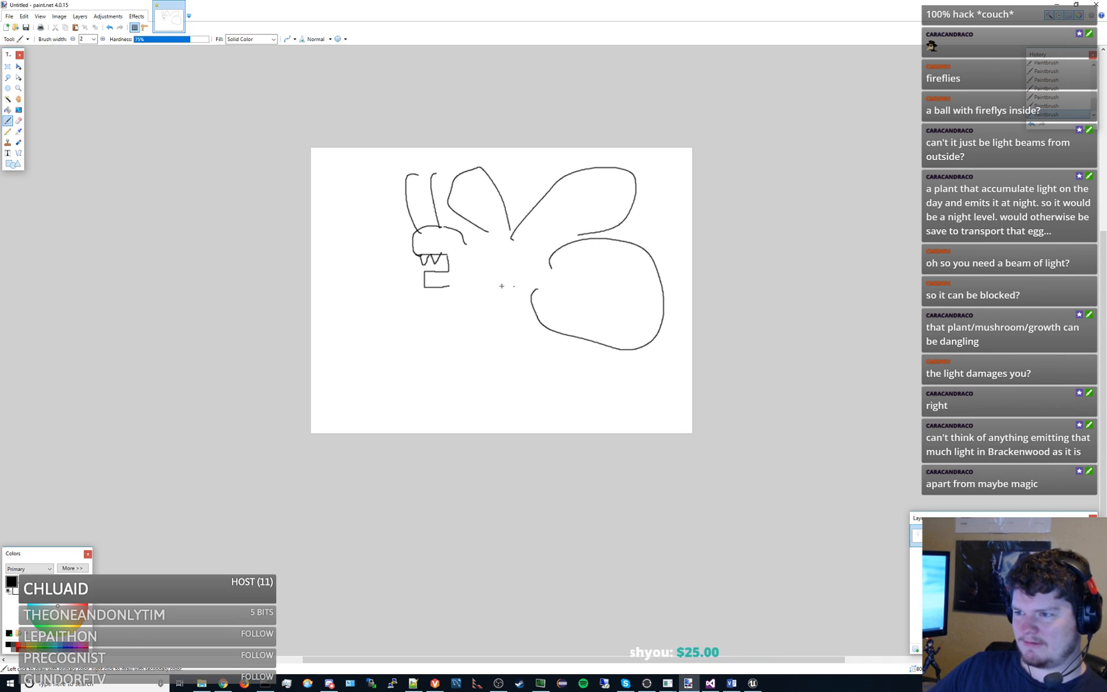
mouse_move(455, 285)
left_mouse_down()
mouse_move(475, 290)
mouse_move(468, 305)
mouse_move(490, 310)
mouse_move(503, 298)
mouse_move(508, 317)
mouse_move(503, 289)
mouse_move(536, 296)
mouse_move(457, 308)
mouse_move(505, 312)
left_mouse_up()
left_click_drag(495, 325, 514, 315)
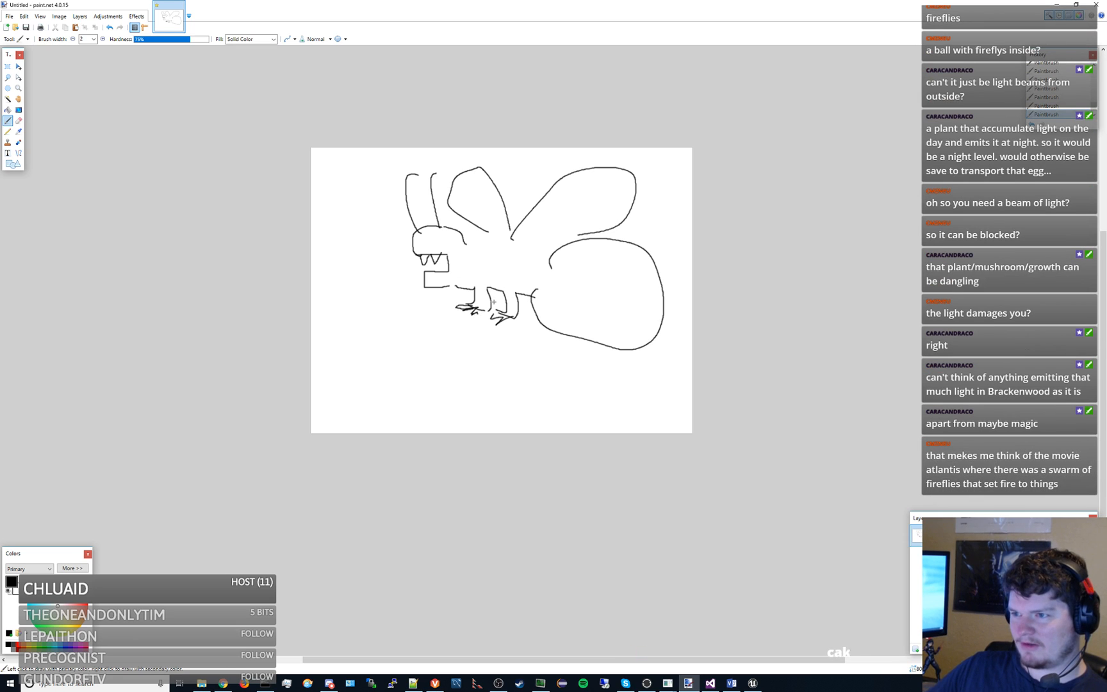
mouse_move(420, 233)
left_mouse_down()
mouse_move(428, 244)
mouse_move(443, 238)
left_mouse_up()
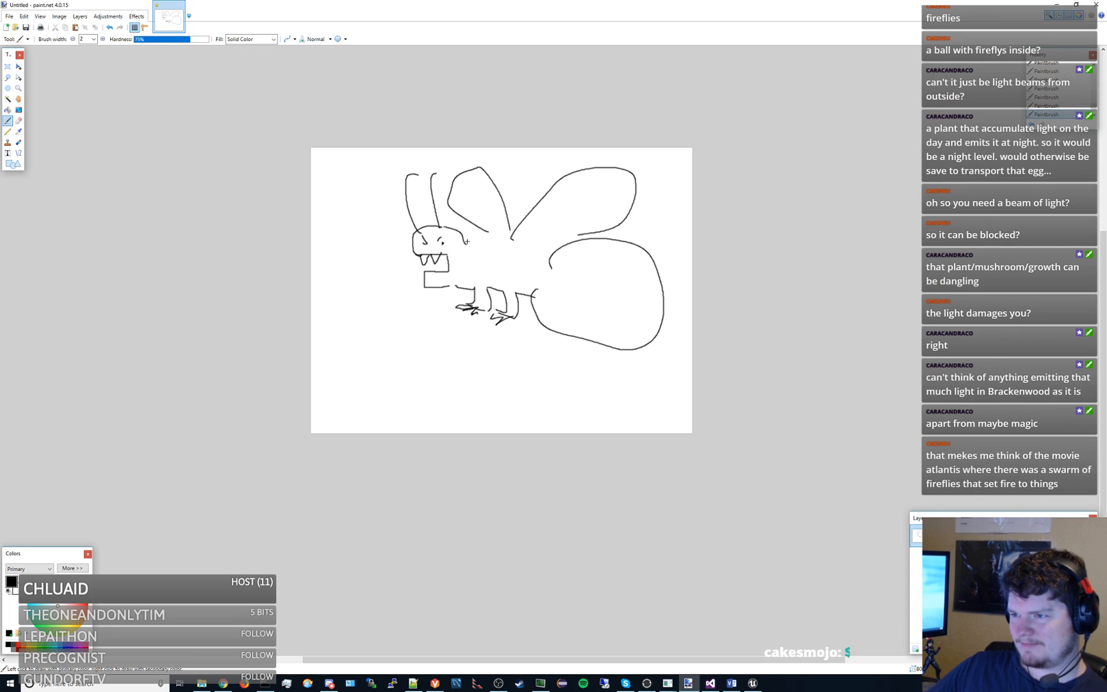
left_click_drag(467, 241, 533, 243)
- Draw glow rays radiating around the firefly's abdomen and scribble shading inside the abdomen
mouse_move(639, 233)
left_mouse_down()
mouse_move(663, 206)
mouse_move(688, 223)
left_mouse_up()
left_click_drag(681, 263, 693, 261)
left_click_drag(676, 347, 679, 433)
left_click_drag(608, 373, 549, 430)
left_click_drag(555, 364, 491, 409)
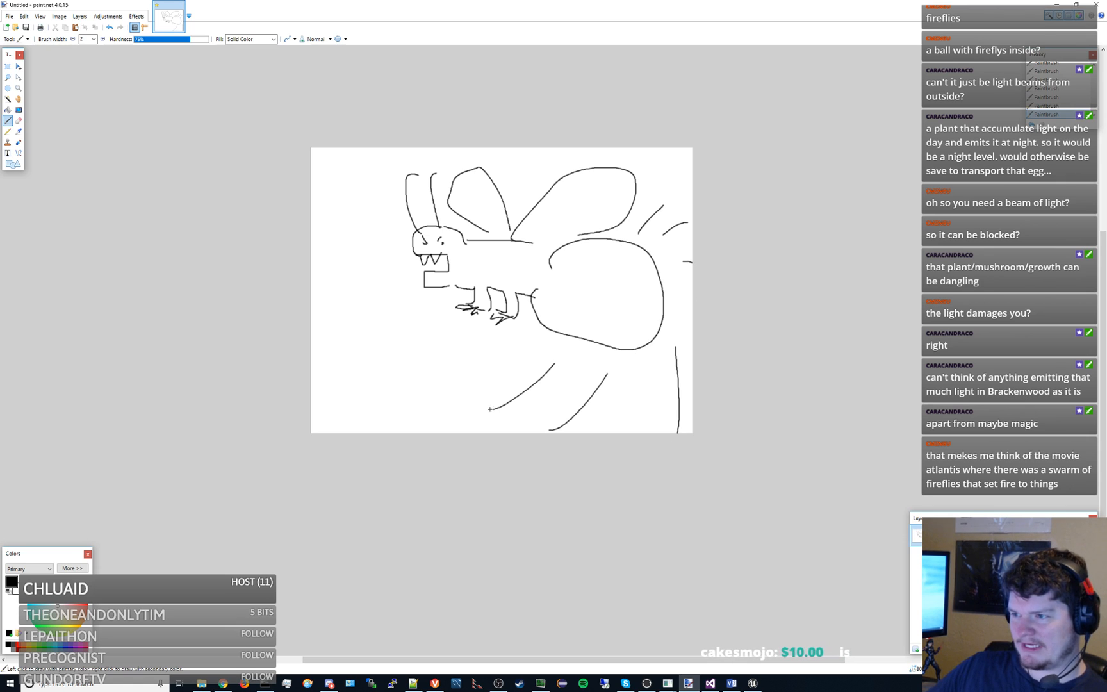
left_click_drag(523, 355, 468, 395)
mouse_move(571, 327)
left_mouse_down()
mouse_move(581, 253)
mouse_move(609, 257)
mouse_move(631, 275)
mouse_move(643, 349)
left_mouse_up()
mouse_move(640, 308)
left_mouse_down()
mouse_move(528, 298)
mouse_move(657, 309)
left_mouse_up()
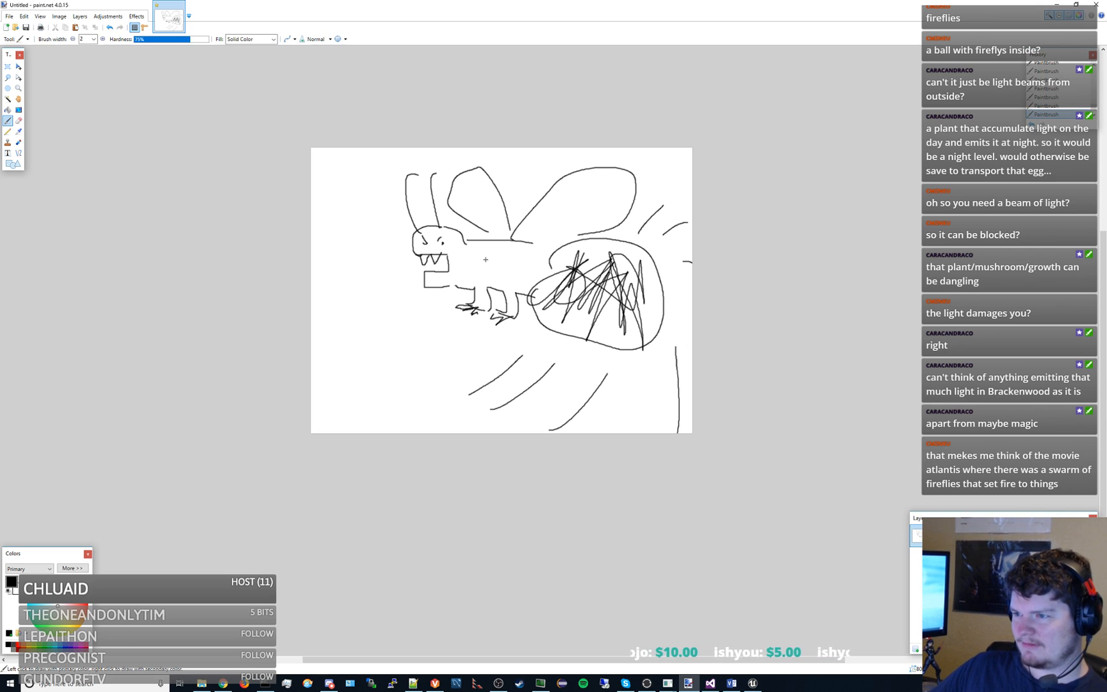
- Hatch both firefly wings with diagonal lines, undoing one stray stroke
mouse_move(475, 193)
left_mouse_down()
mouse_move(484, 214)
mouse_move(477, 173)
left_mouse_up()
key("ctrl+z")
mouse_move(465, 219)
left_mouse_down()
mouse_move(486, 179)
mouse_move(478, 219)
left_mouse_up()
mouse_move(502, 200)
left_mouse_down()
mouse_move(490, 232)
mouse_move(568, 241)
left_mouse_up()
left_click_drag(559, 194, 592, 229)
mouse_move(576, 185)
left_mouse_down()
mouse_move(614, 221)
mouse_move(638, 198)
left_mouse_up()
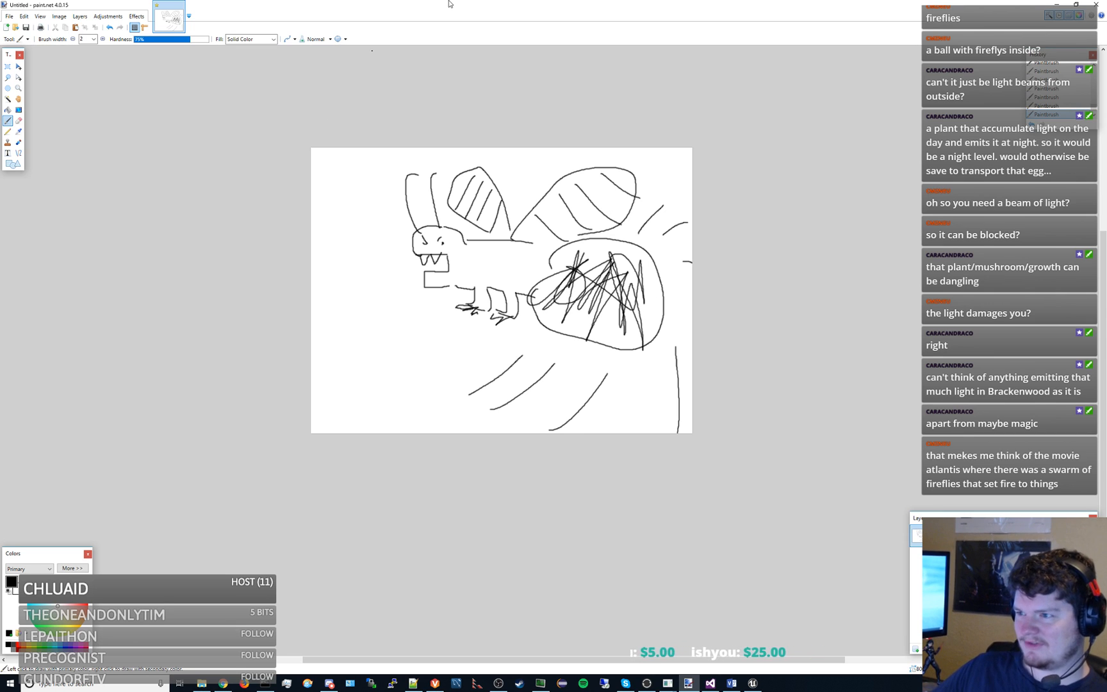
- Switch to the Visio diagram and place a copy of the second Ball Cannon box directly beneath it under Objects To Make
key("alt+Tab")
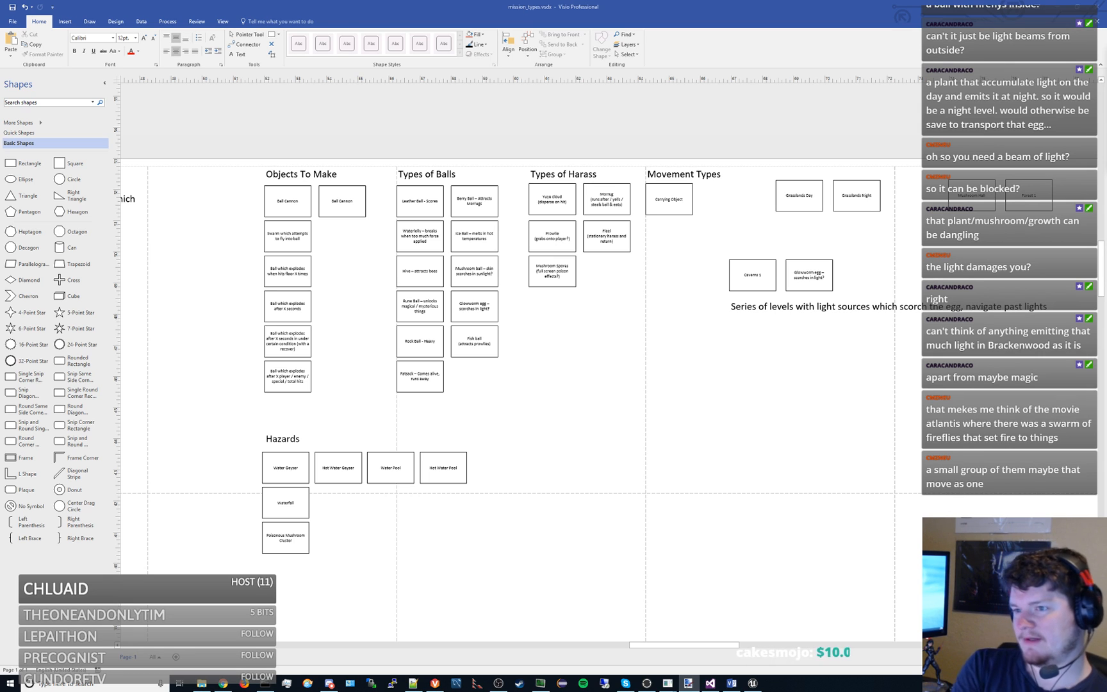
left_click(351, 214)
key("ctrl+c")
key("ctrl+v")
left_click_drag(448, 297, 358, 242)
left_click(357, 289)
- Replace the copied Ball Cannon box's text with "Feathergnat Fireflies"
left_click_drag(357, 289, 469, 306)
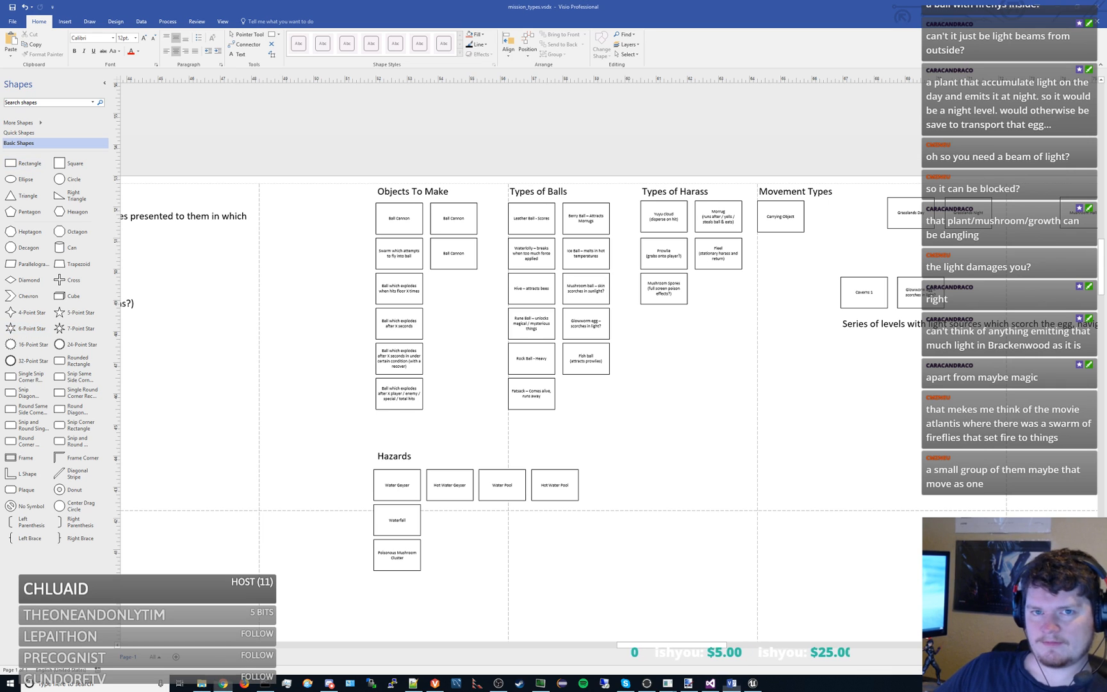
double_click(455, 255)
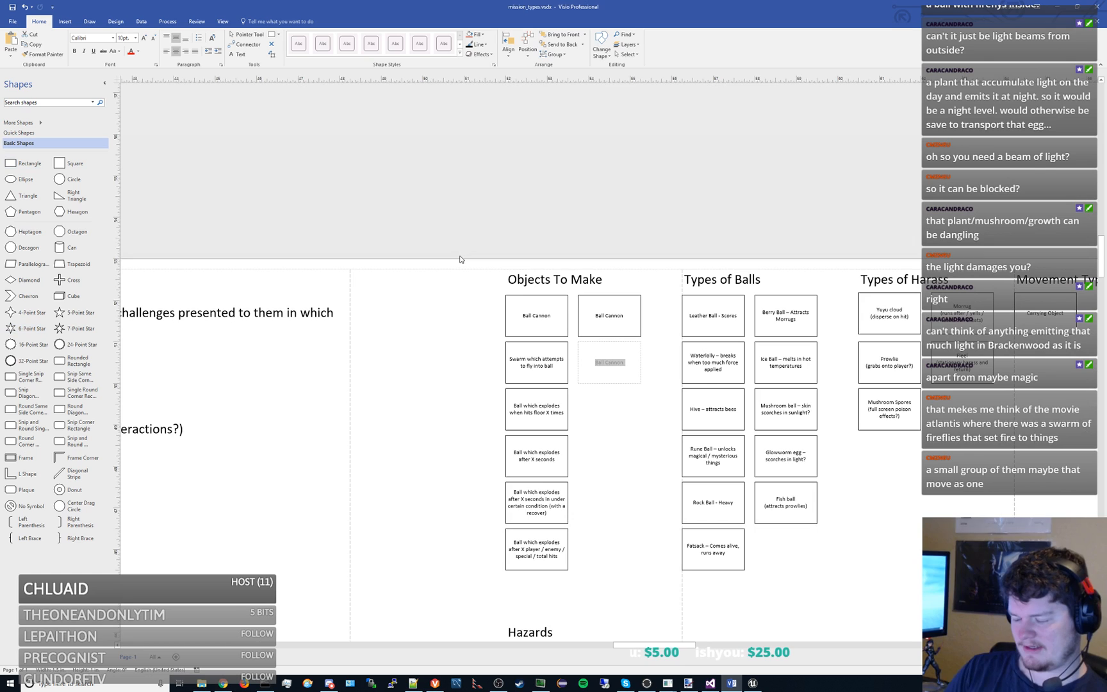
type("Feathe")
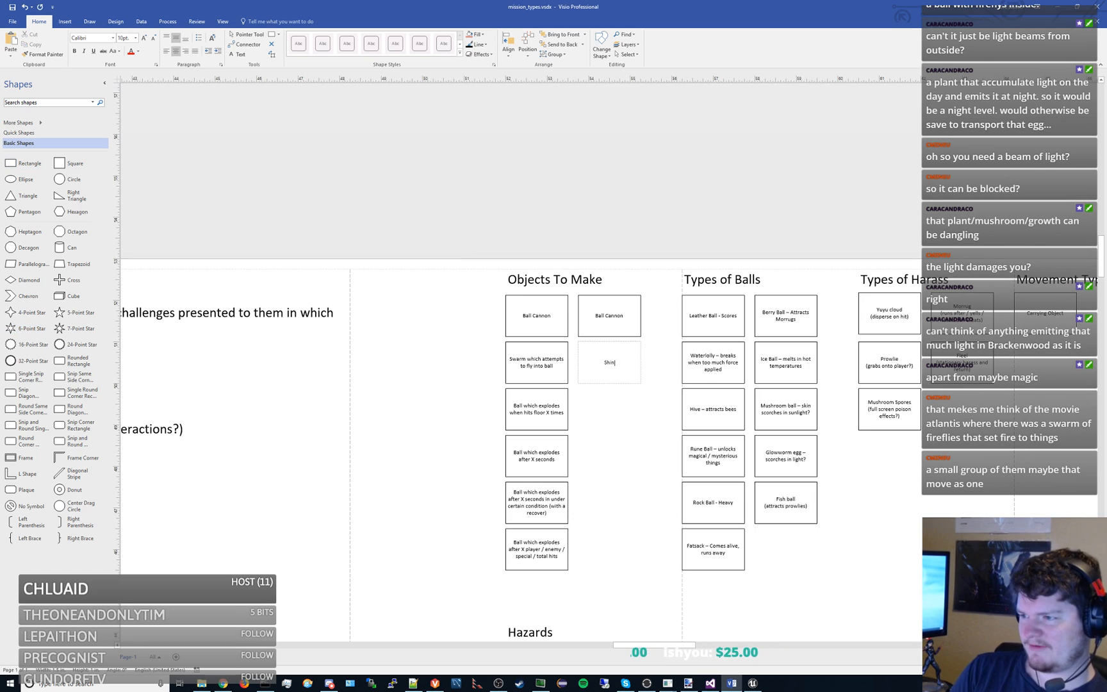
type("rgnat ")
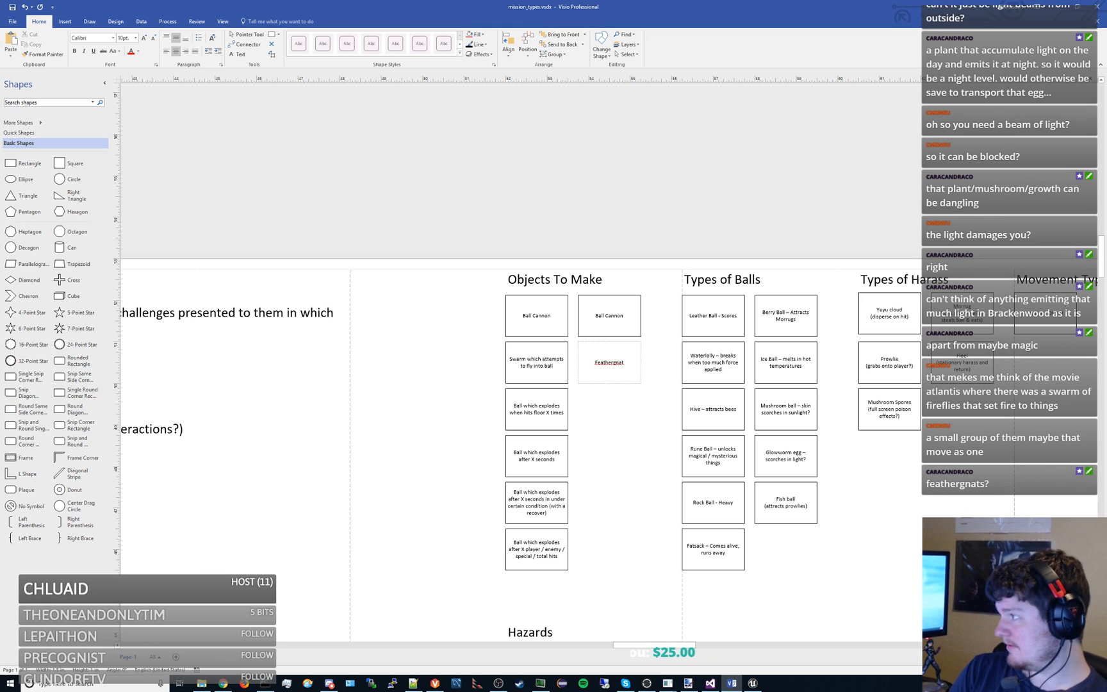
type("Fire")
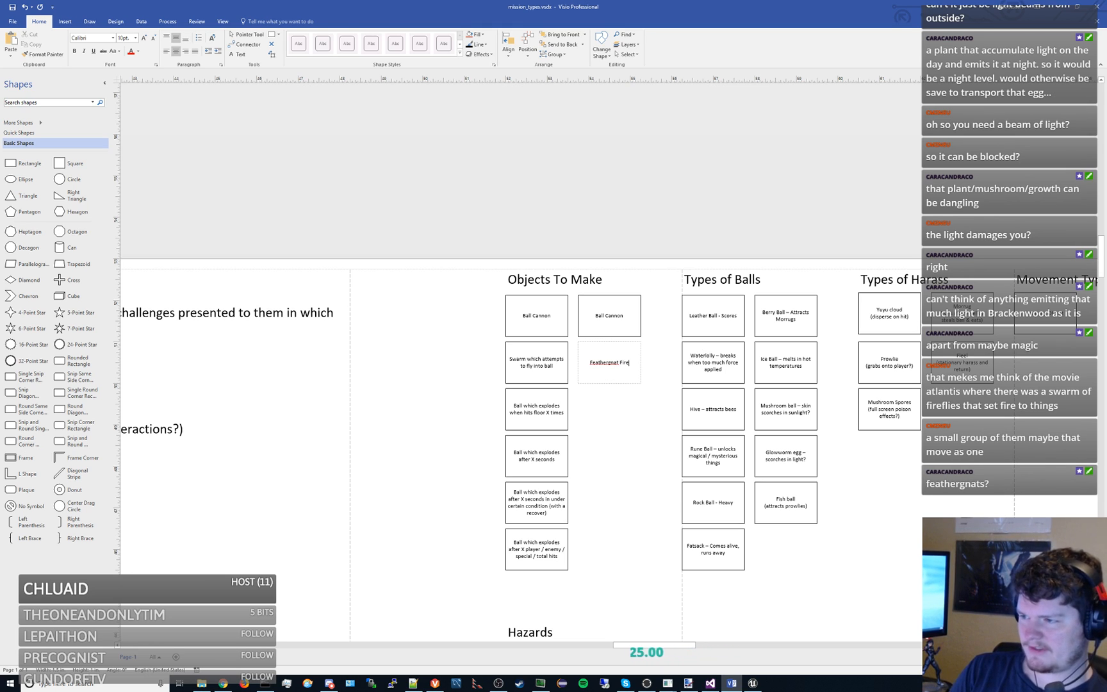
type("flies")
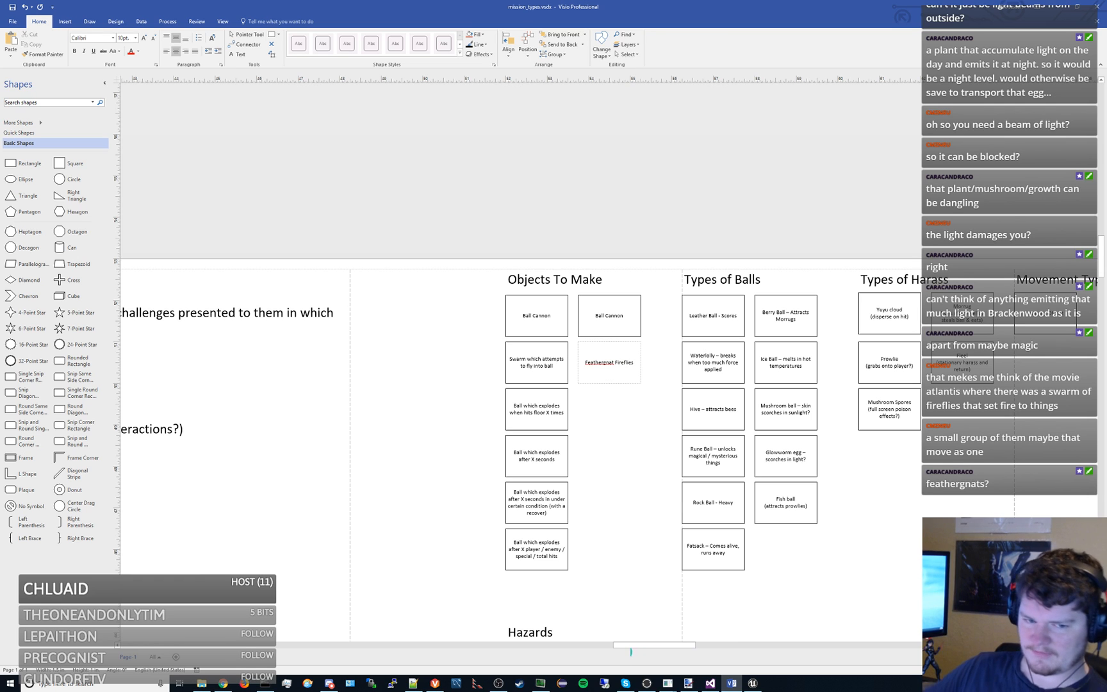
- Add the lines "Light beams that are constant" and "Light beams that are blocked periodically" to the note below Caverns 1
scroll(628, 400, "down", 1)
left_click_drag(708, 353, 436, 314)
left_click(883, 288)
left_click(883, 288)
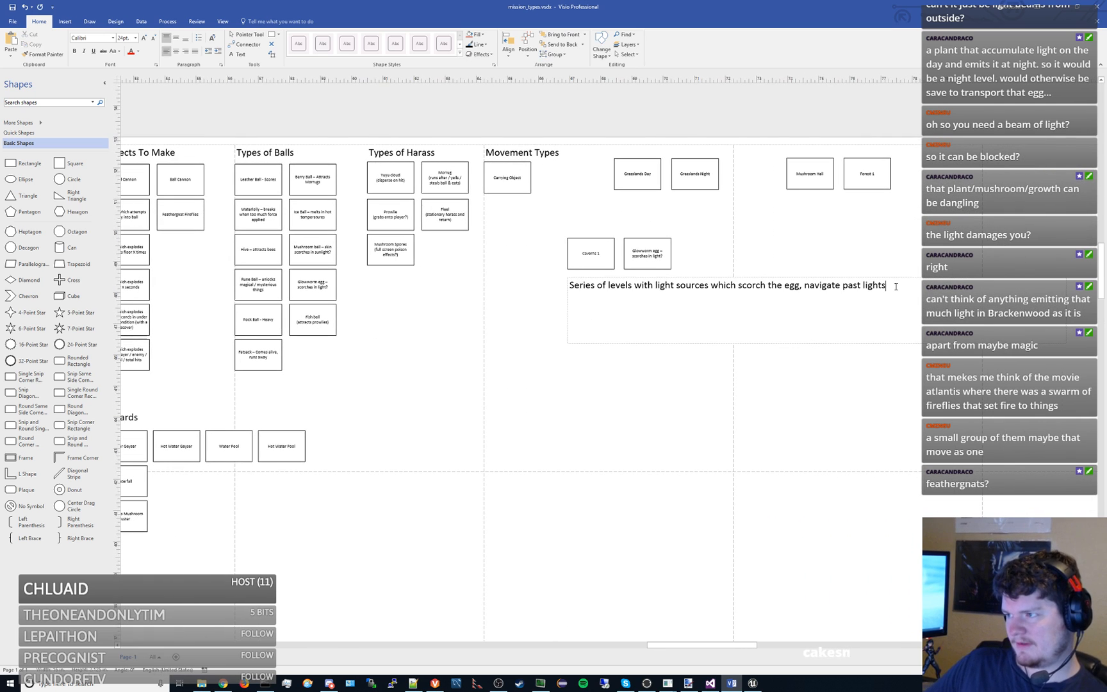
key("Return")
type("Light bea")
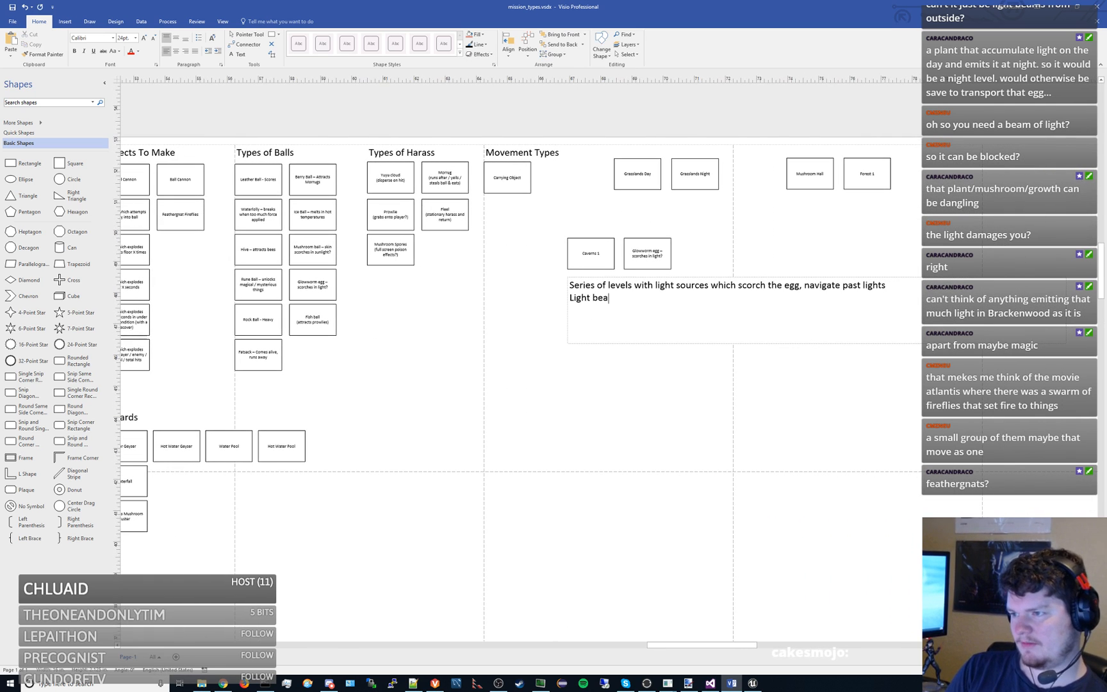
type("ms that are constant")
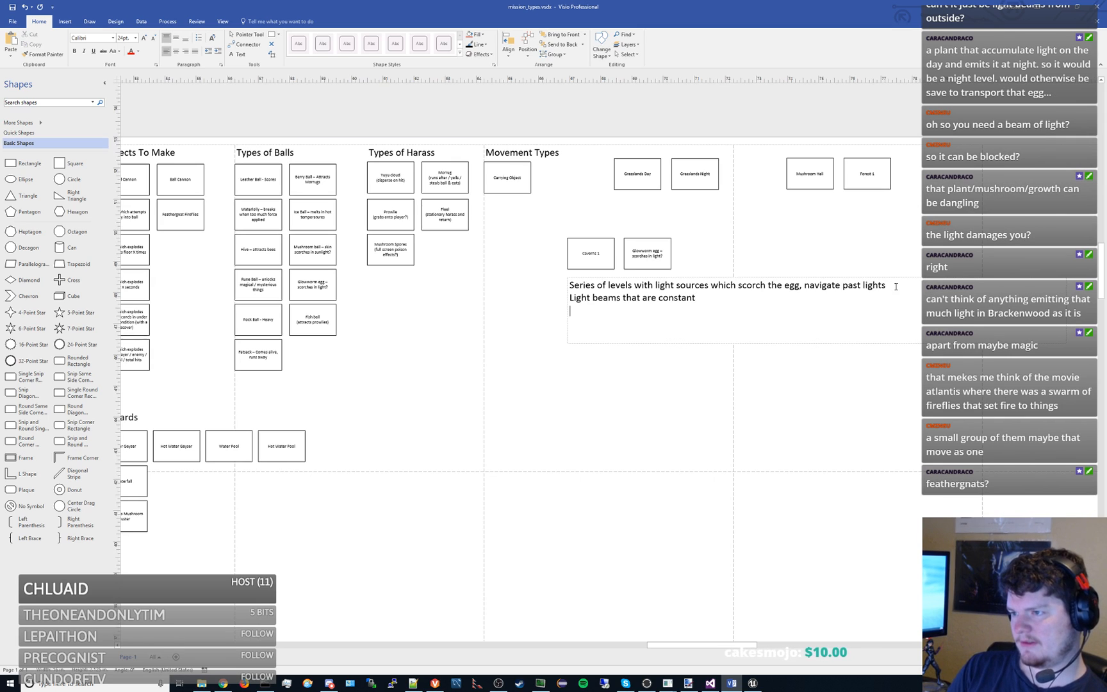
key("Return")
type("Light bea")
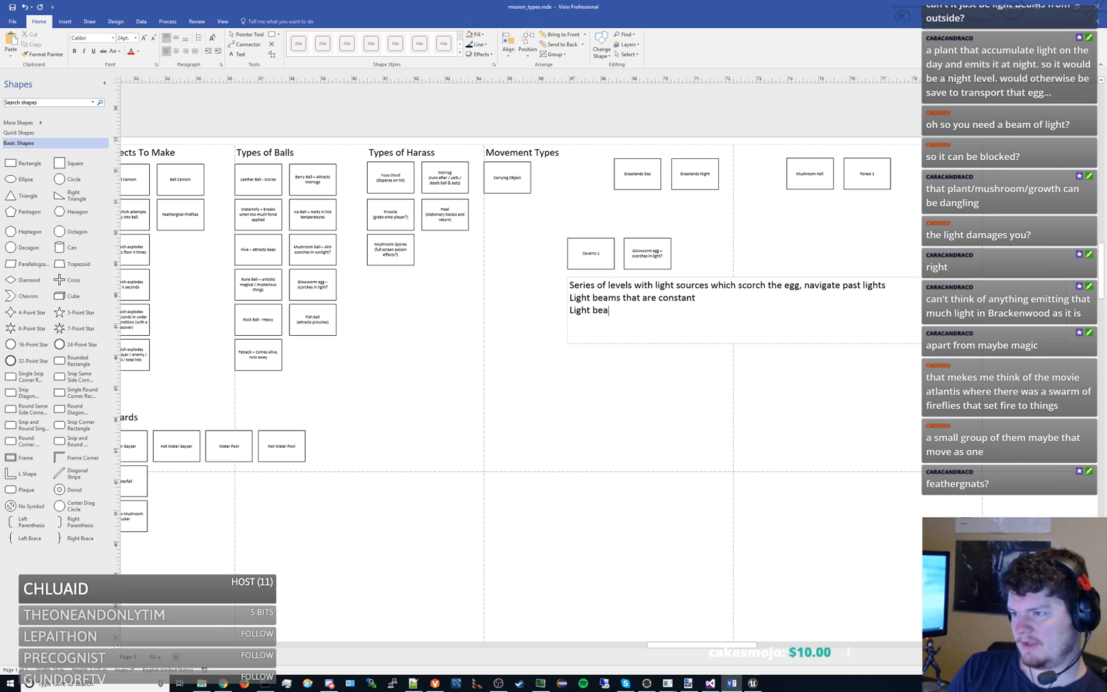
type("ms that are blocked periodically")
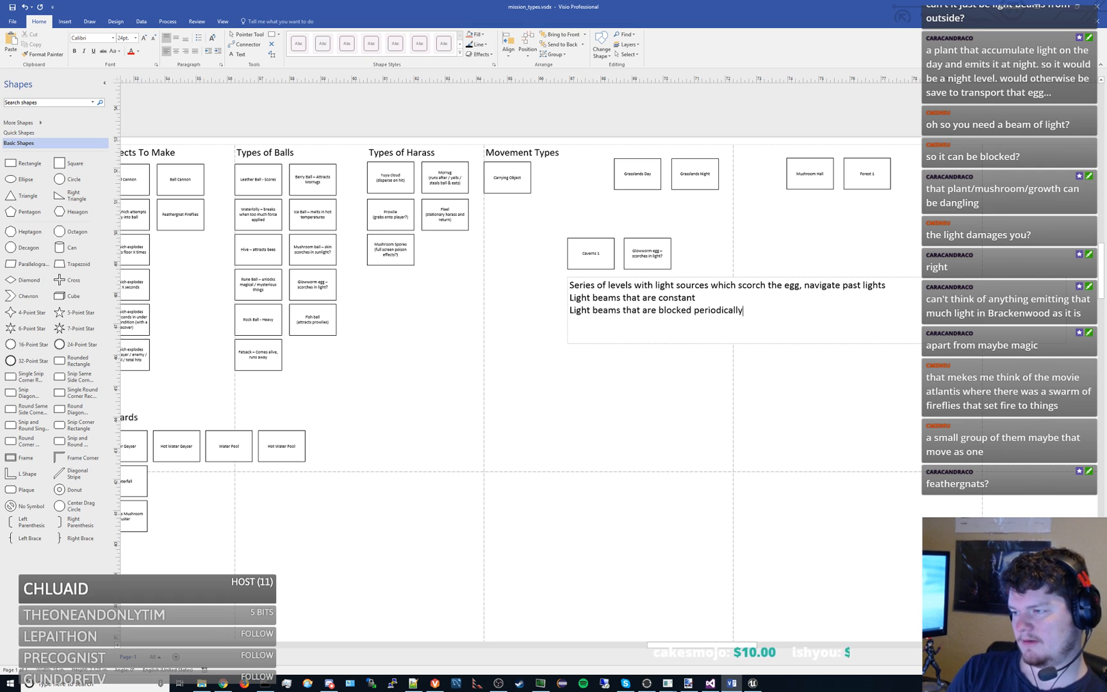
- Append the lines "Light beams the move periodically" and "Firegnats?" to the Caverns 1 note and finish editing
key("Return")
type("L")
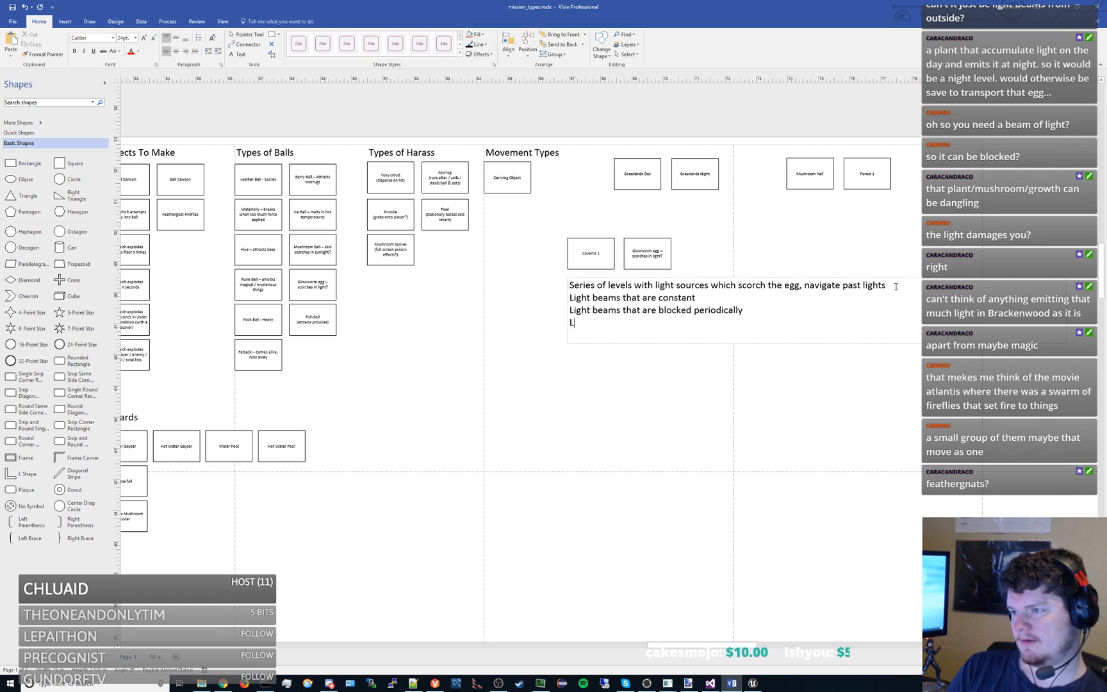
type("ight beams the move")
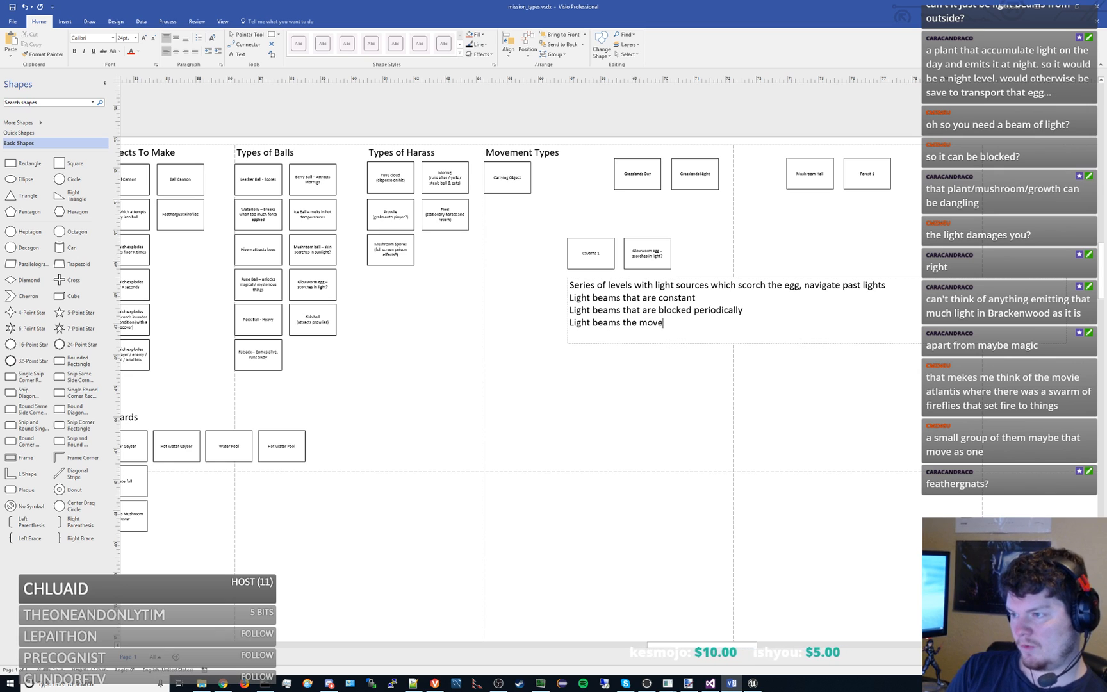
type(" periodically")
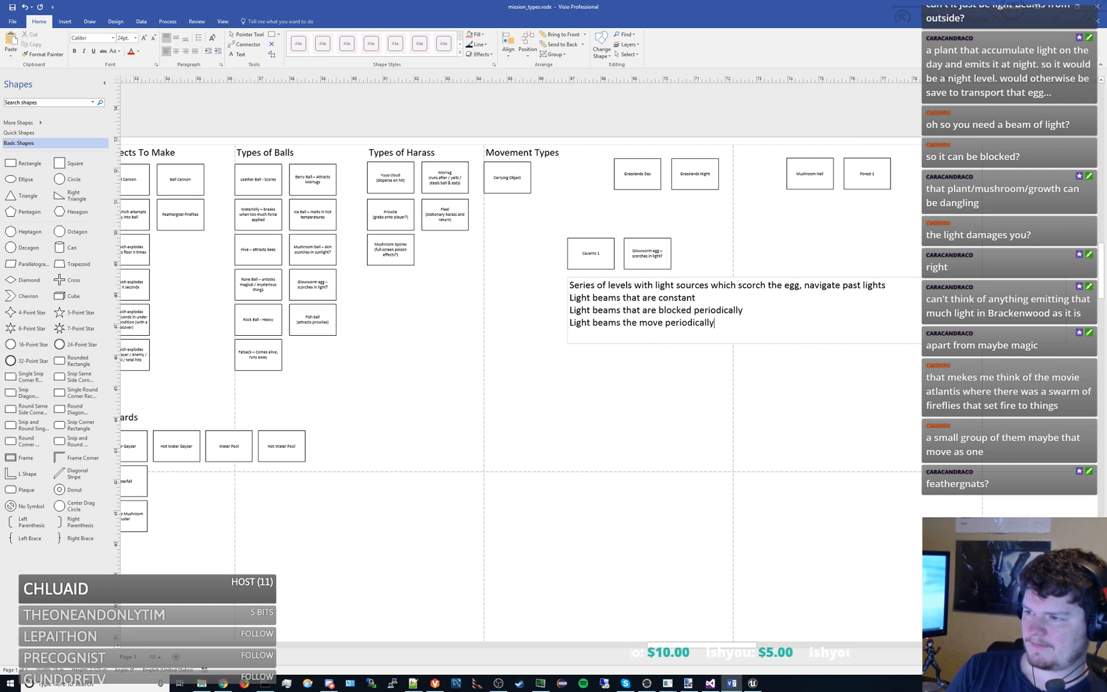
key("Return")
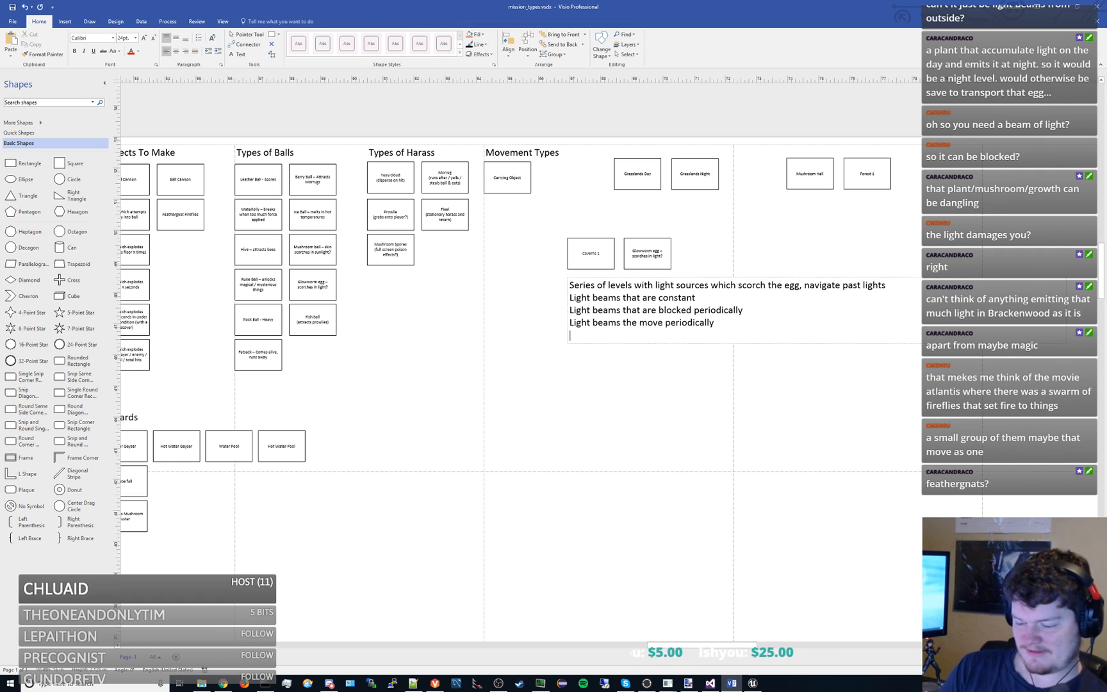
type("Firegnats?")
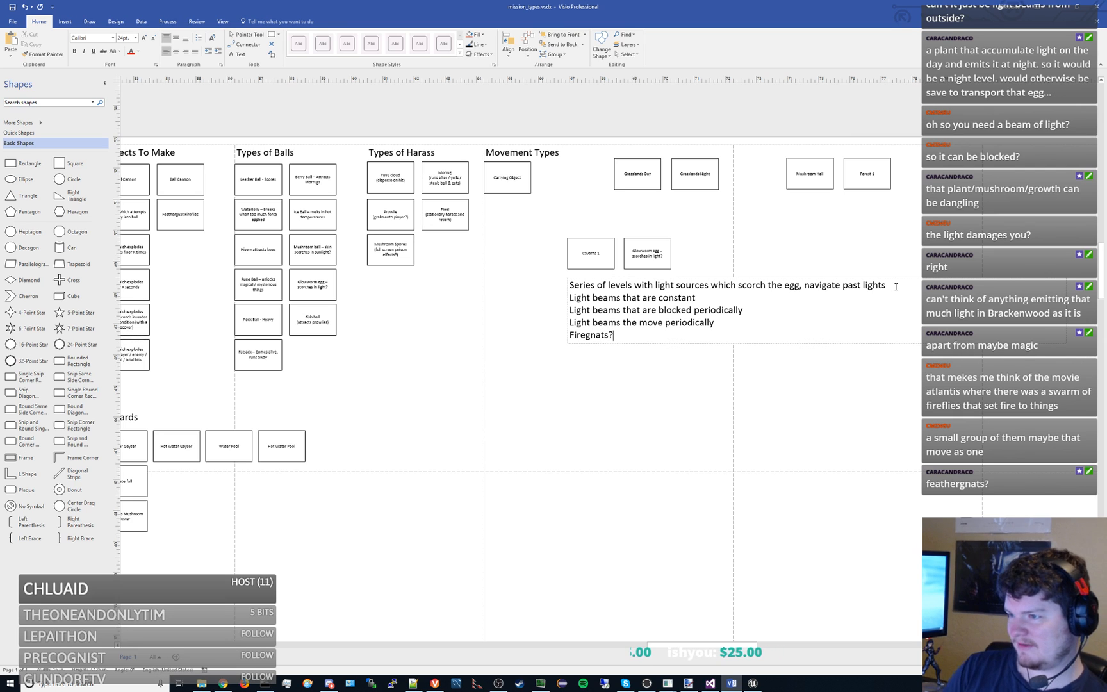
left_click(801, 375)
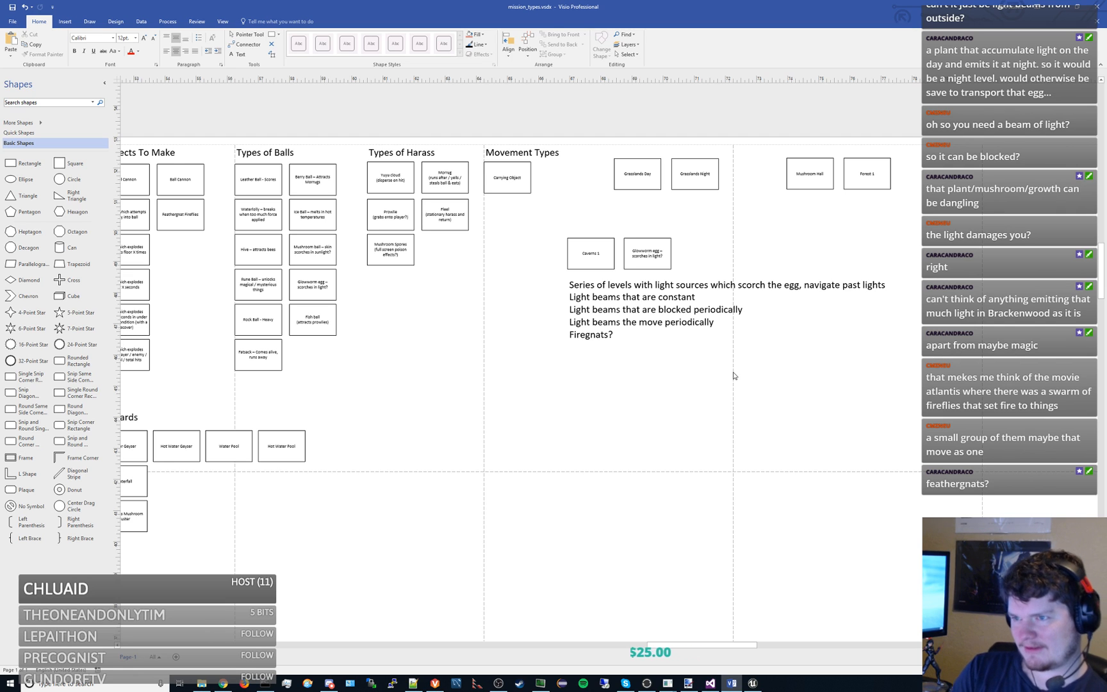
- Switch to the Unreal Editor to view the LV_Cavern_01 level
left_click_drag(737, 373, 665, 361)
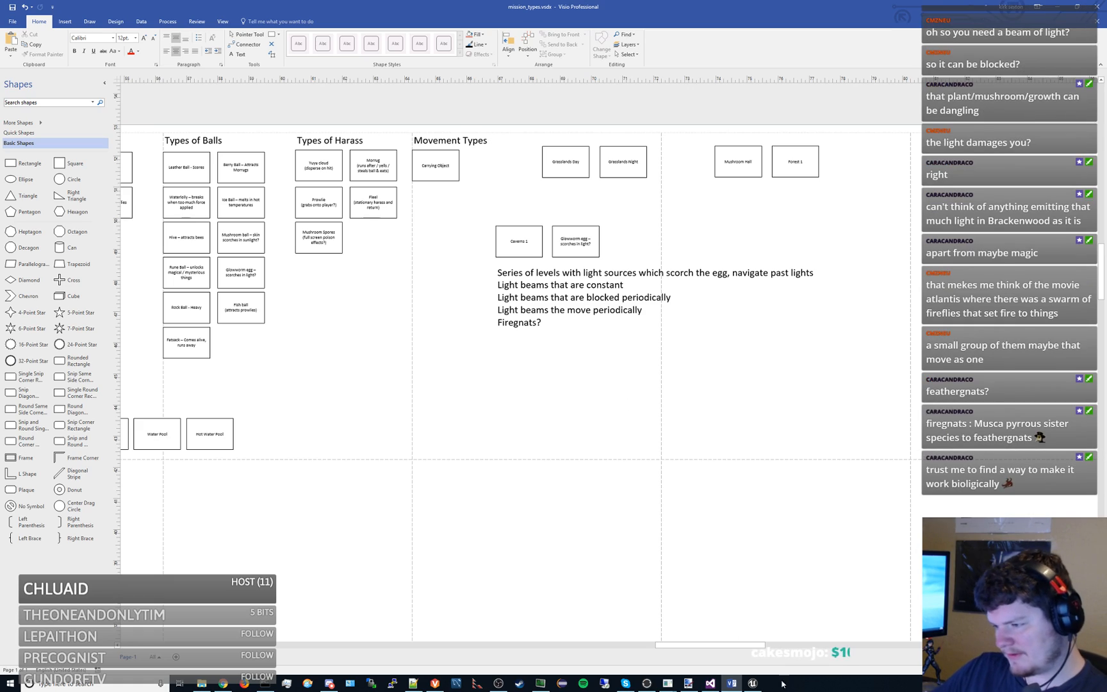
key("alt+Tab")
scroll(524, 218, "down", 5)
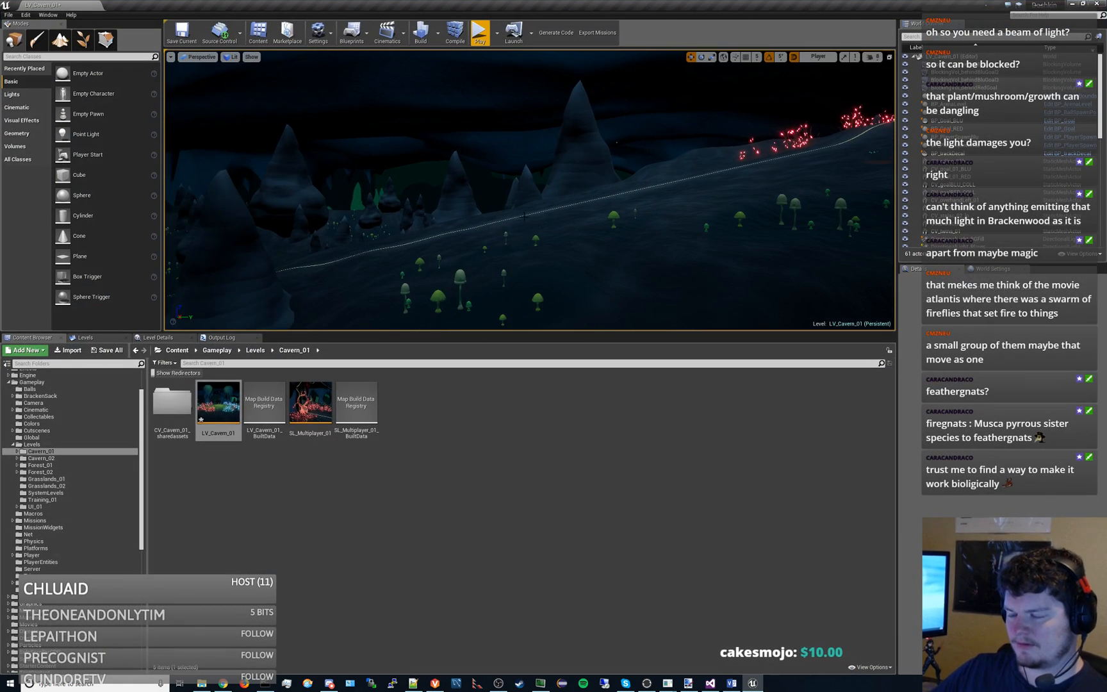
- Examine the full width of the LV_Cavern_01 level from the side, including the cavern ceiling and both glowing dips
scroll(524, 210, "down", 20)
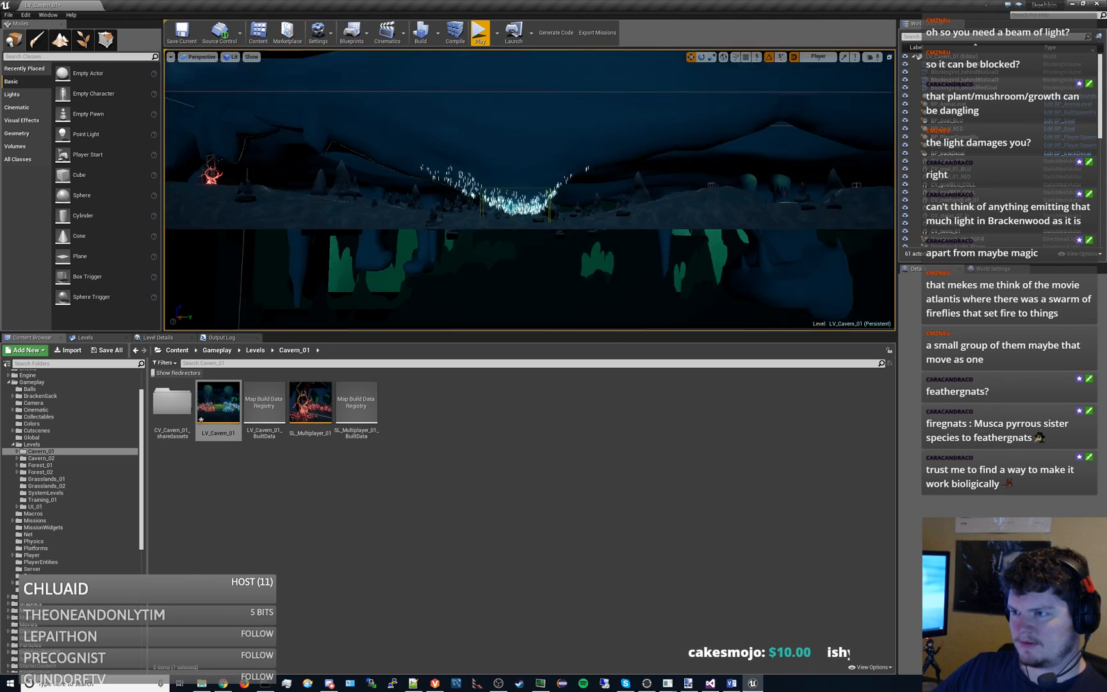
key("s")
key("d")
key("w")
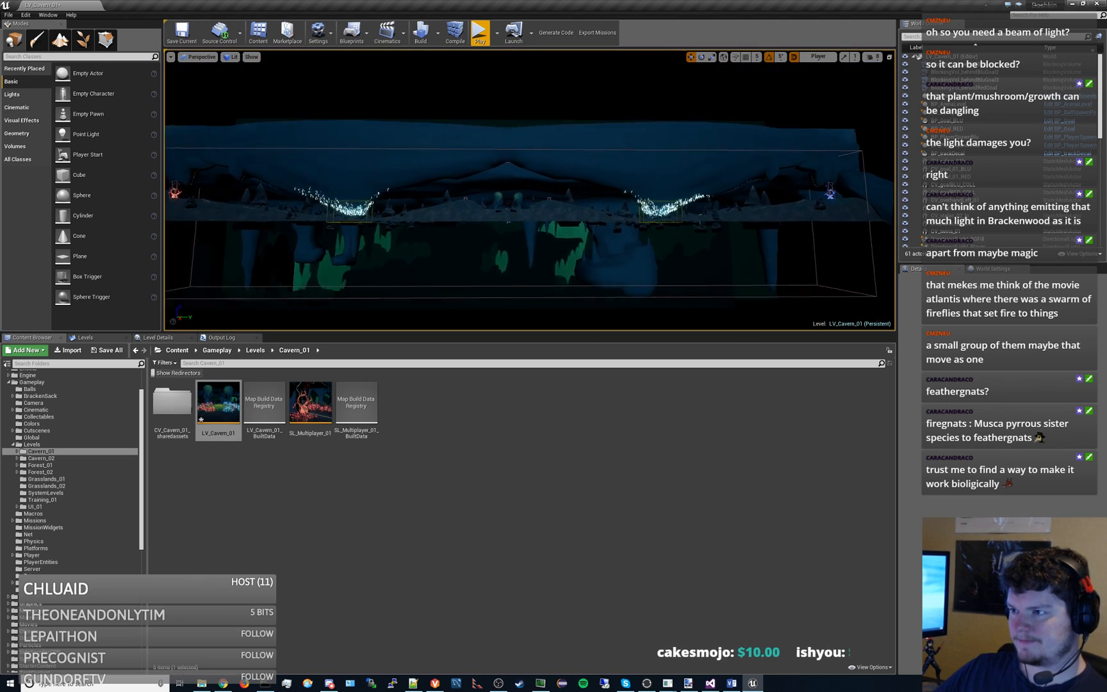
key("a")
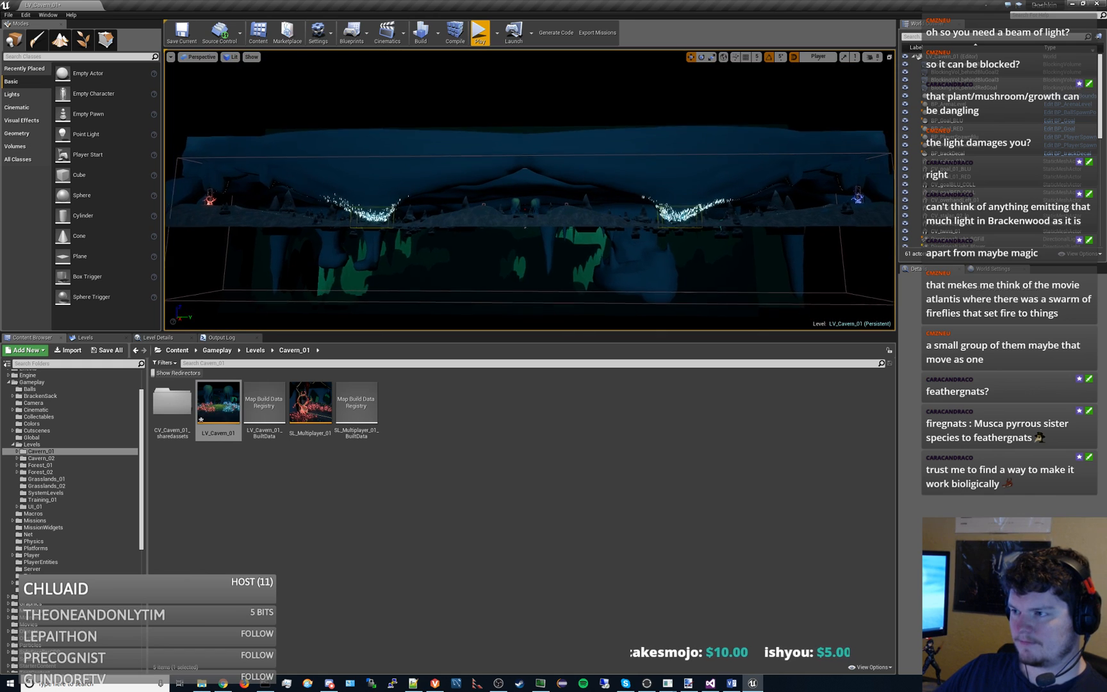
key("d")
key("w")
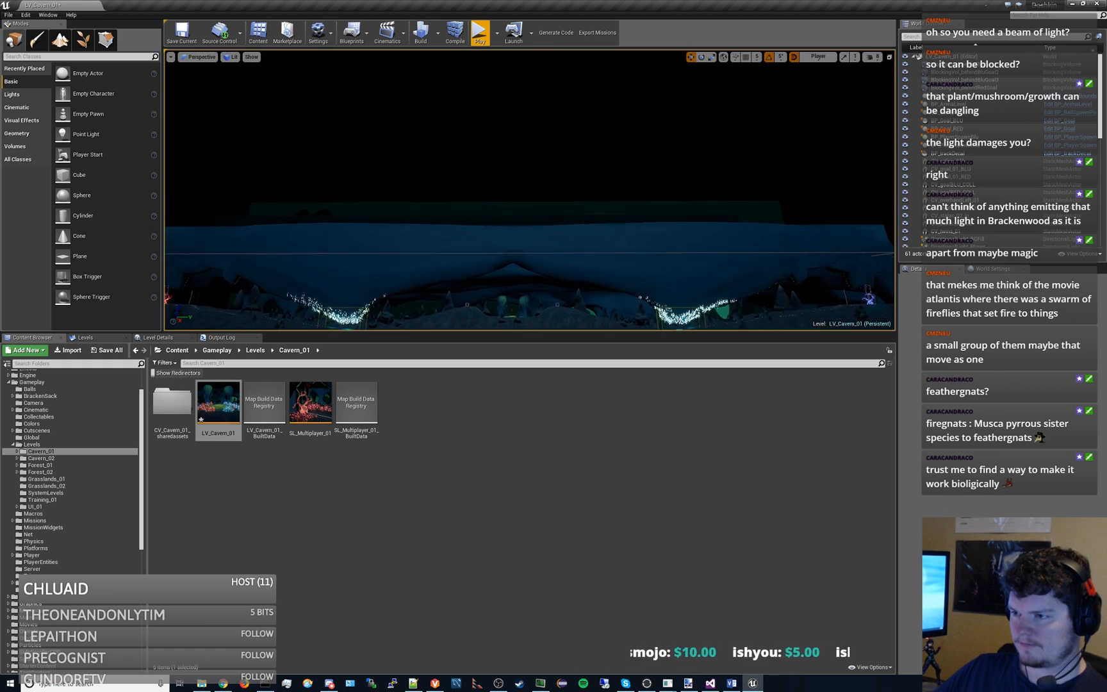
key("s")
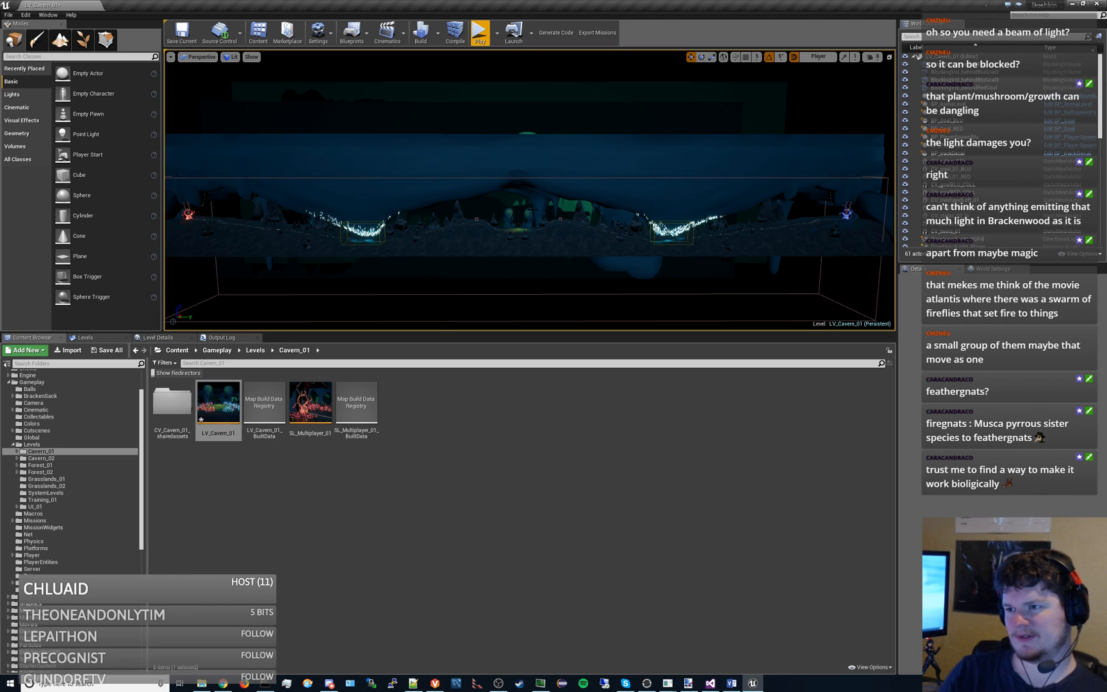
type("ca")
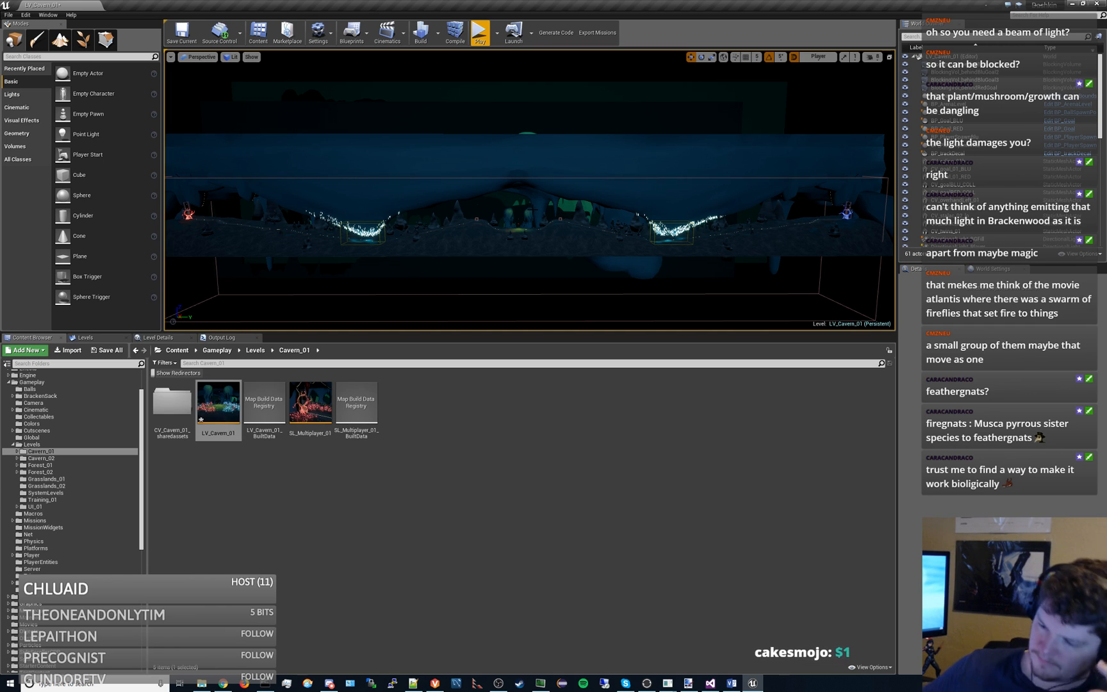
- Switch back to mission_types.vsdx in Visio and review the exploding-ball ideas under Objects To Make
left_click(731, 683)
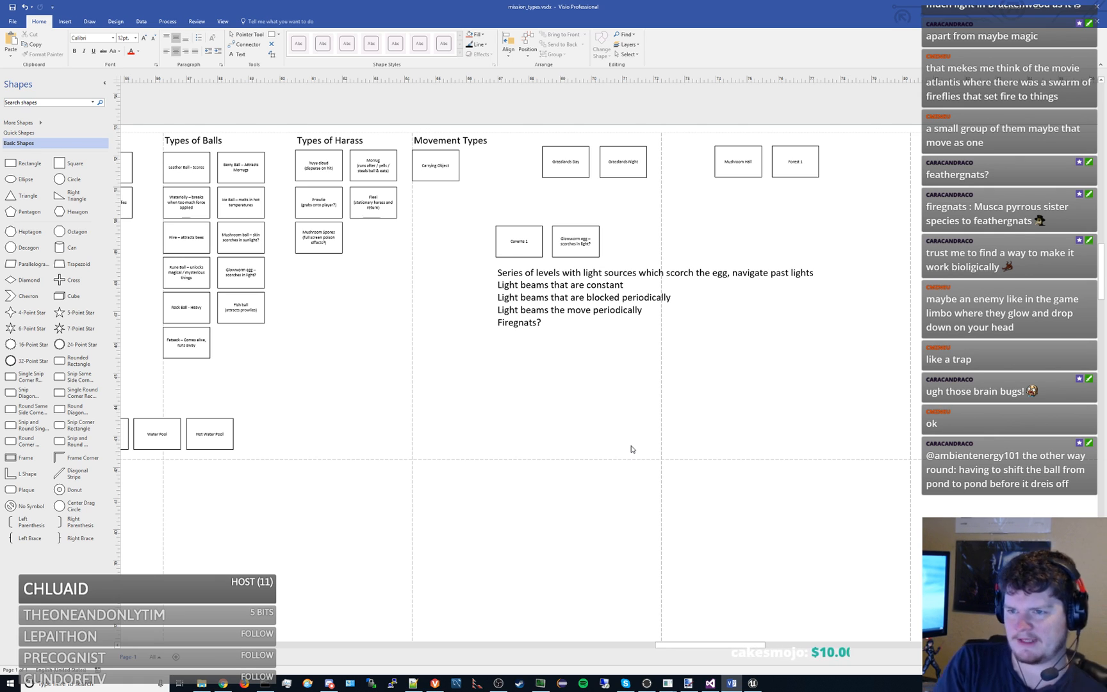
left_click_drag(376, 336, 580, 366)
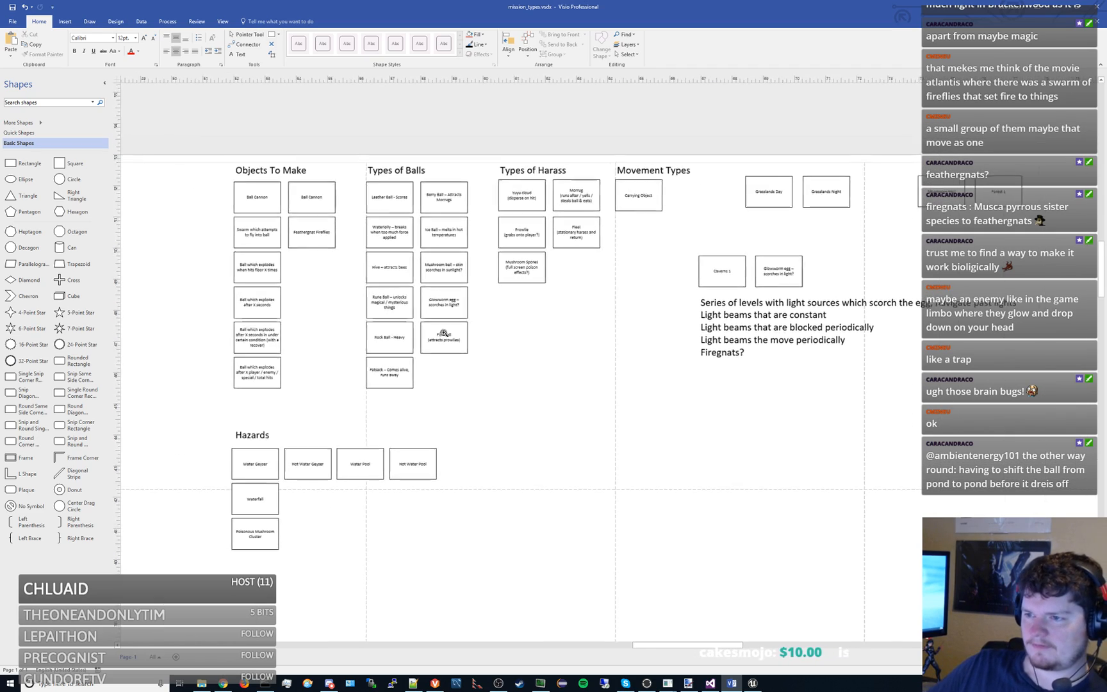
scroll(404, 306, "up", 4)
mouse_move(403, 307)
left_mouse_down()
mouse_move(476, 387)
mouse_move(644, 428)
mouse_move(630, 408)
mouse_move(742, 375)
mouse_move(625, 421)
mouse_move(682, 393)
left_mouse_up()
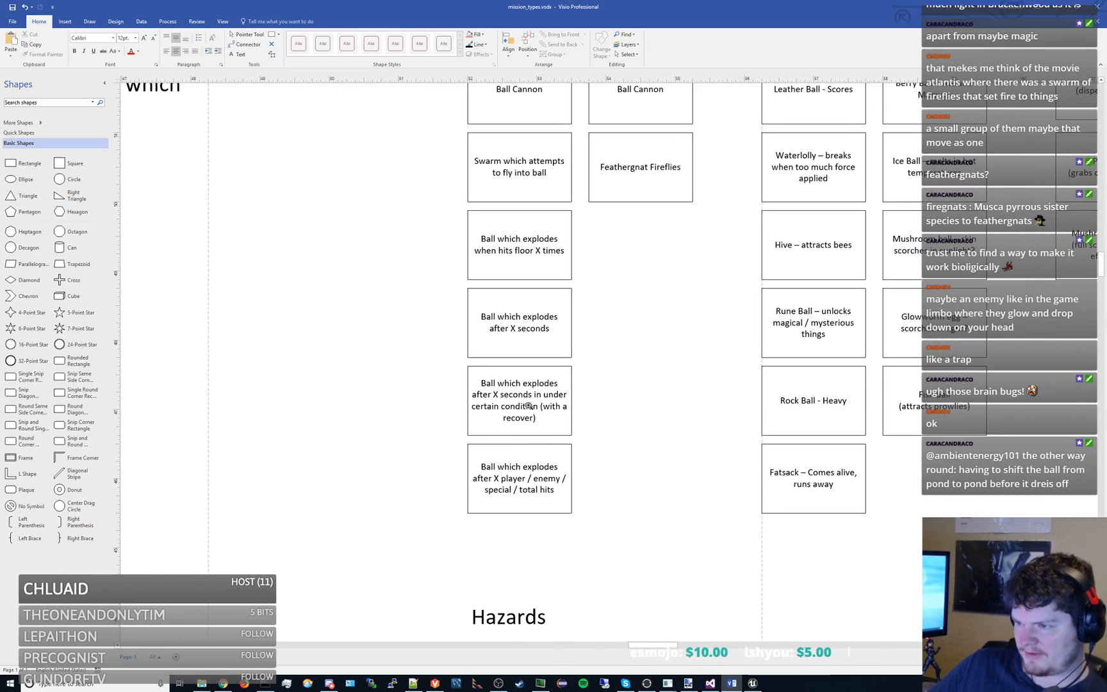
left_click(540, 413)
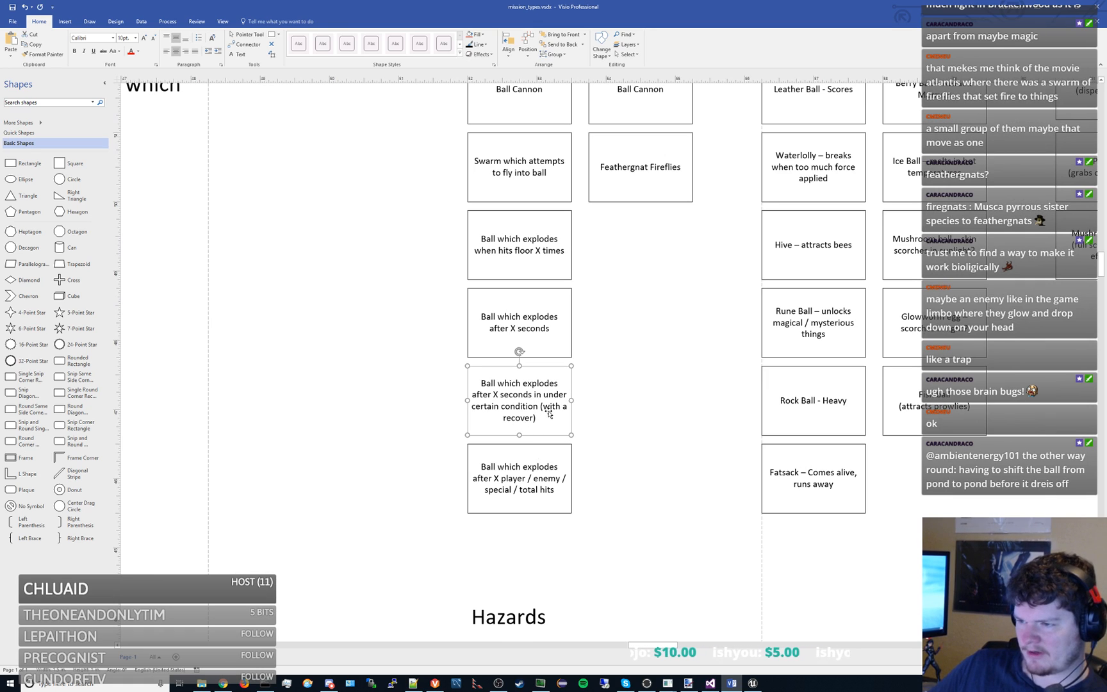
left_click_drag(549, 412, 568, 411)
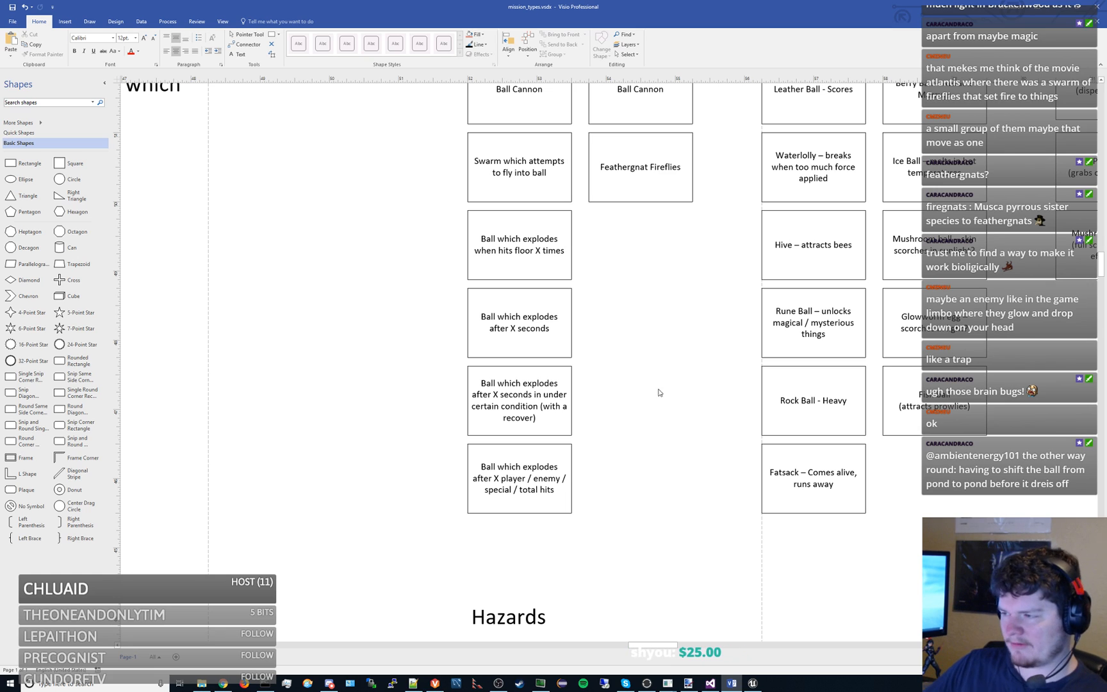
- Review the Caverns 1 light-beam note alongside the Types of Balls, Types of Harass and Movement Types boxes
scroll(658, 390, "down", 4)
left_click_drag(793, 388, 520, 411)
scroll(577, 378, "up", 3)
left_click_drag(642, 421, 637, 421)
scroll(637, 423, "down", 1)
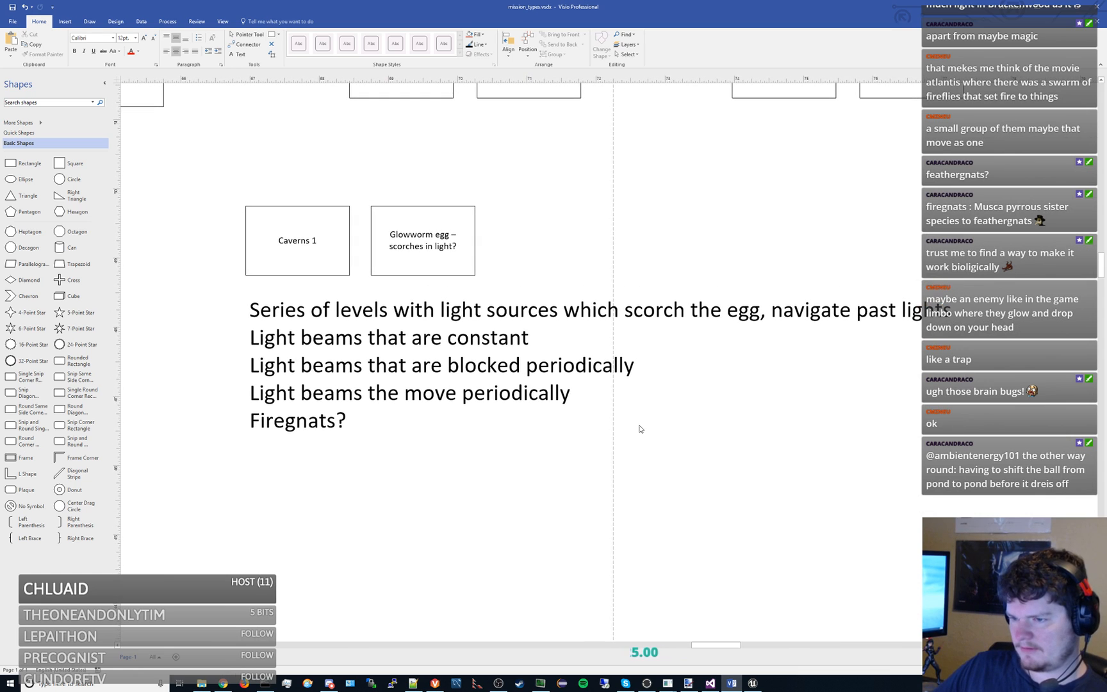
scroll(634, 421, "down", 2)
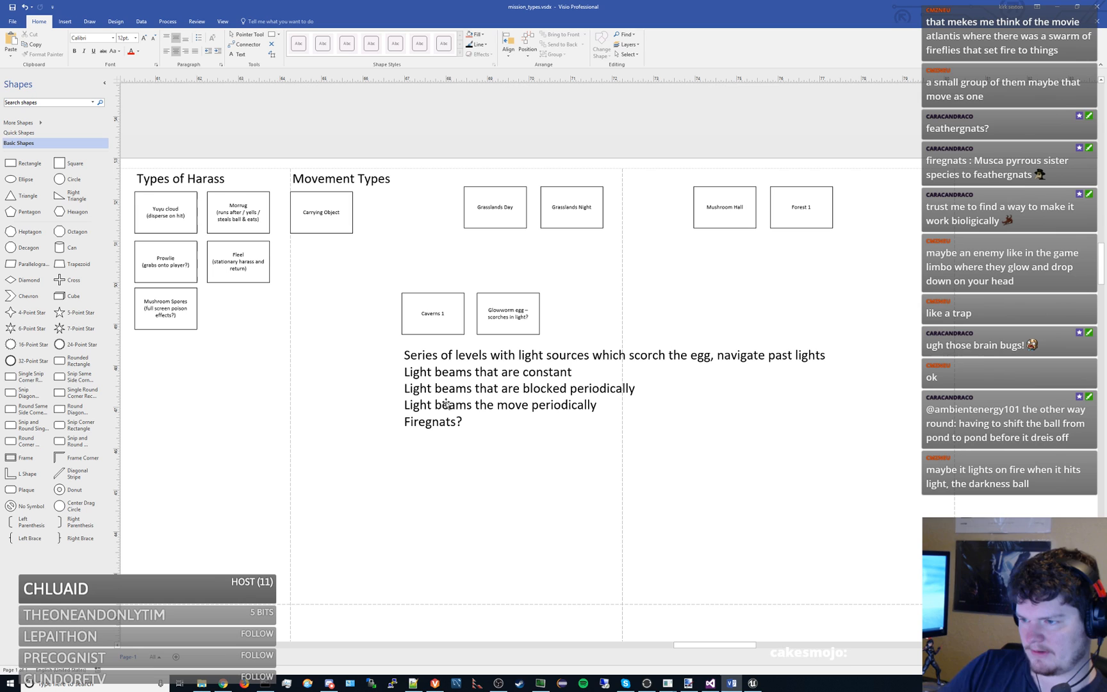
left_click(500, 357)
left_click_drag(309, 398, 670, 367)
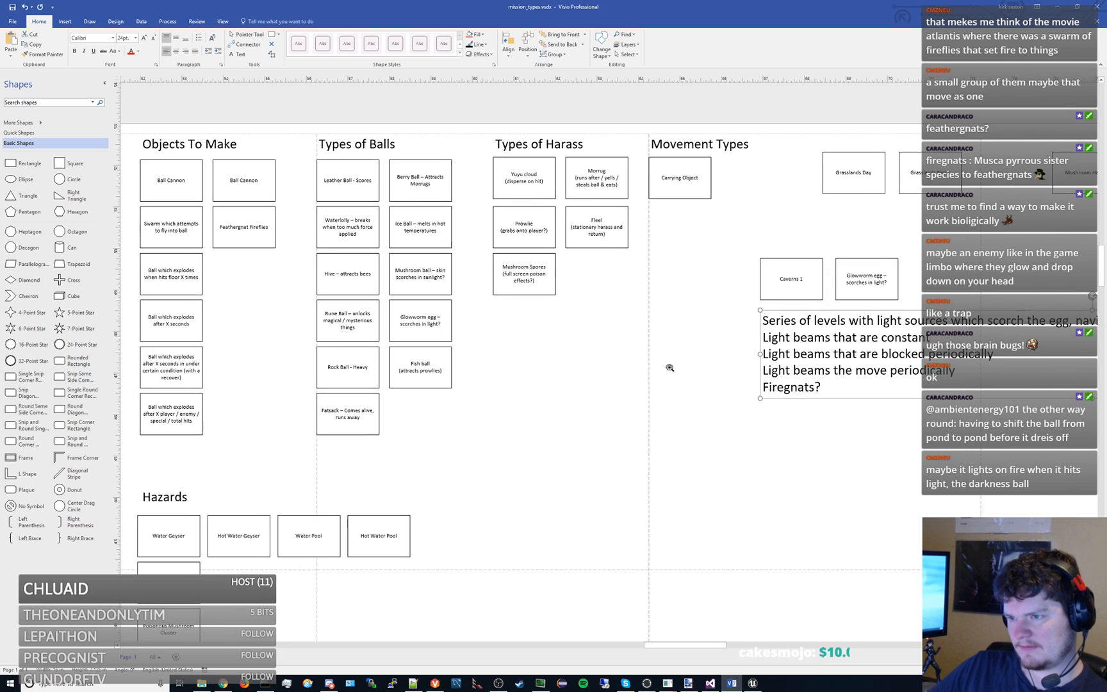
left_click_drag(688, 424, 483, 410)
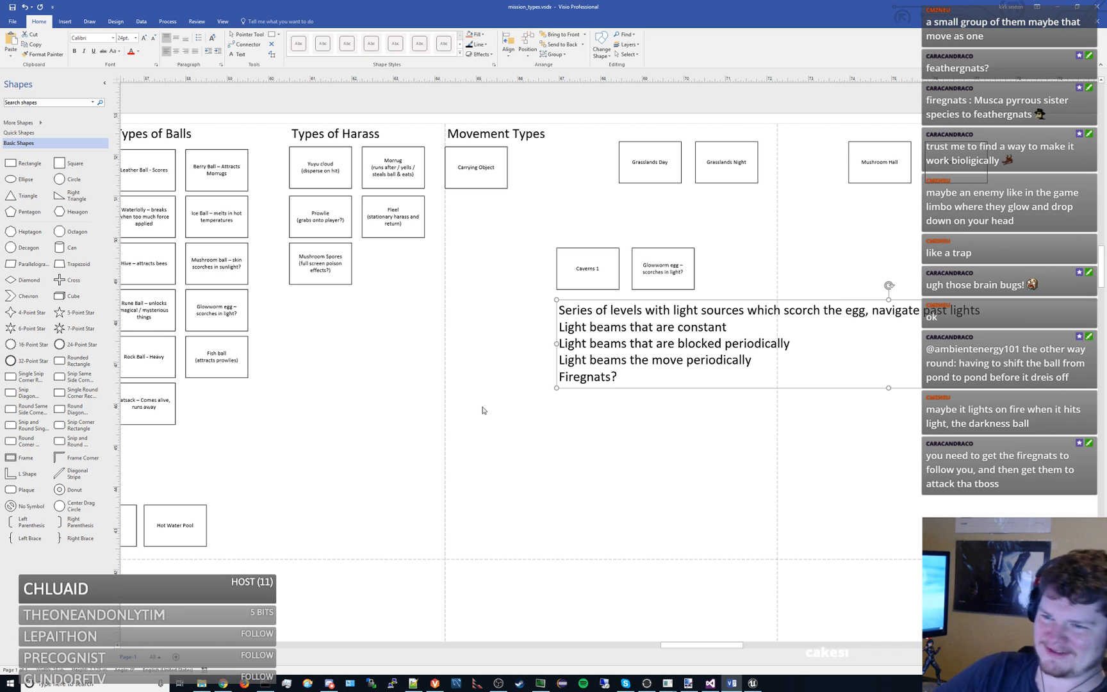
scroll(449, 384, "down", 2)
scroll(444, 354, "up", 2)
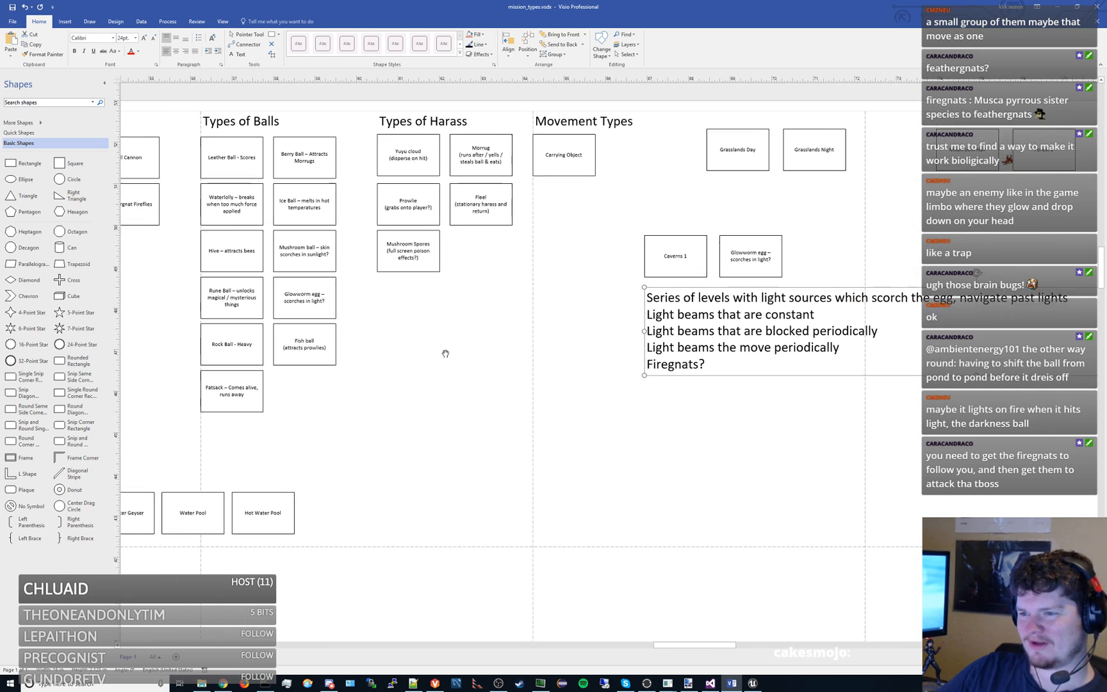
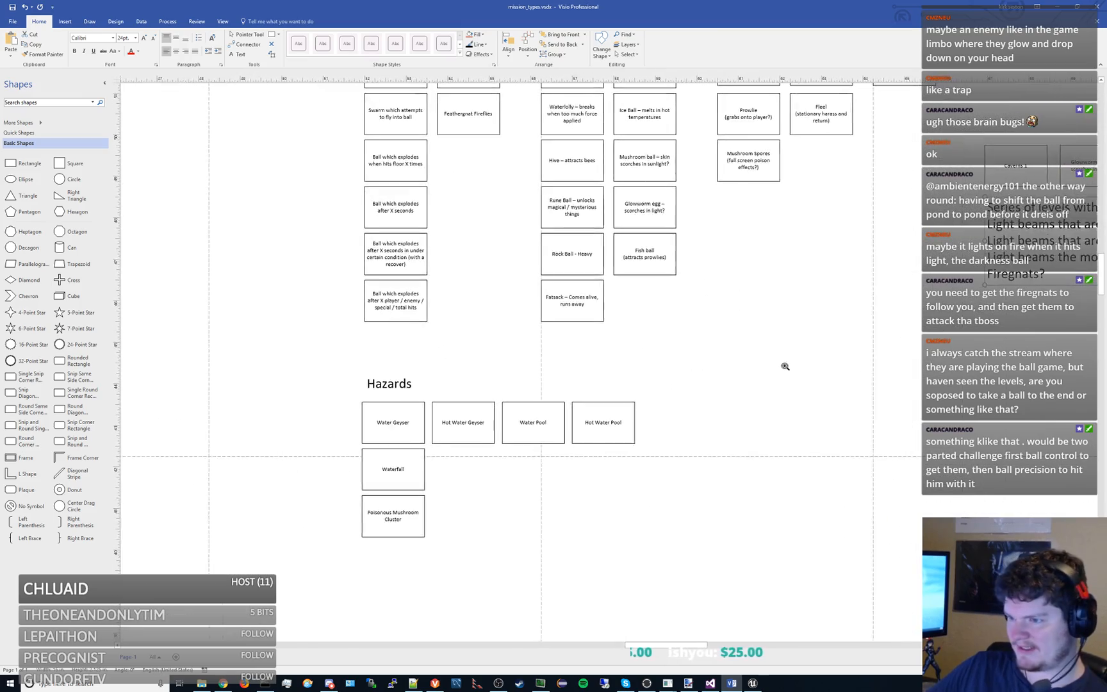
- Change the glowworm egg box under Types of Balls to read "Glowworm egg – scorches in light, explodes?" and save the document
left_click_drag(786, 366, 525, 383)
left_click_drag(658, 353, 506, 371)
left_click_drag(647, 382, 553, 410)
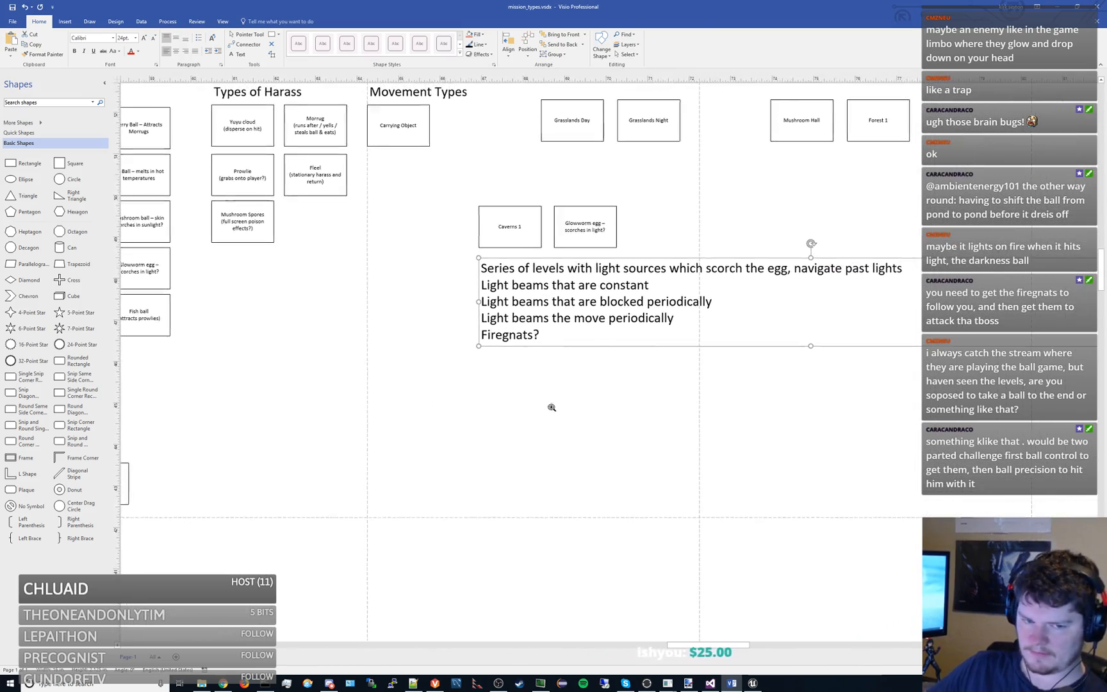
left_click(548, 407)
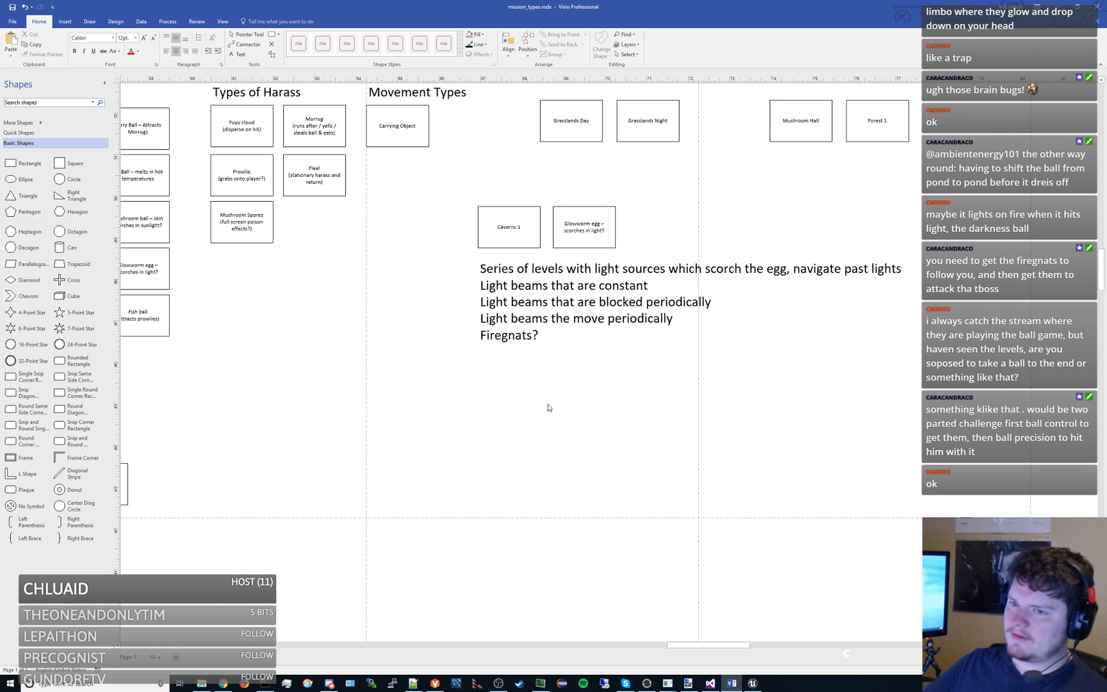
left_click_drag(319, 289, 567, 315)
double_click(405, 296)
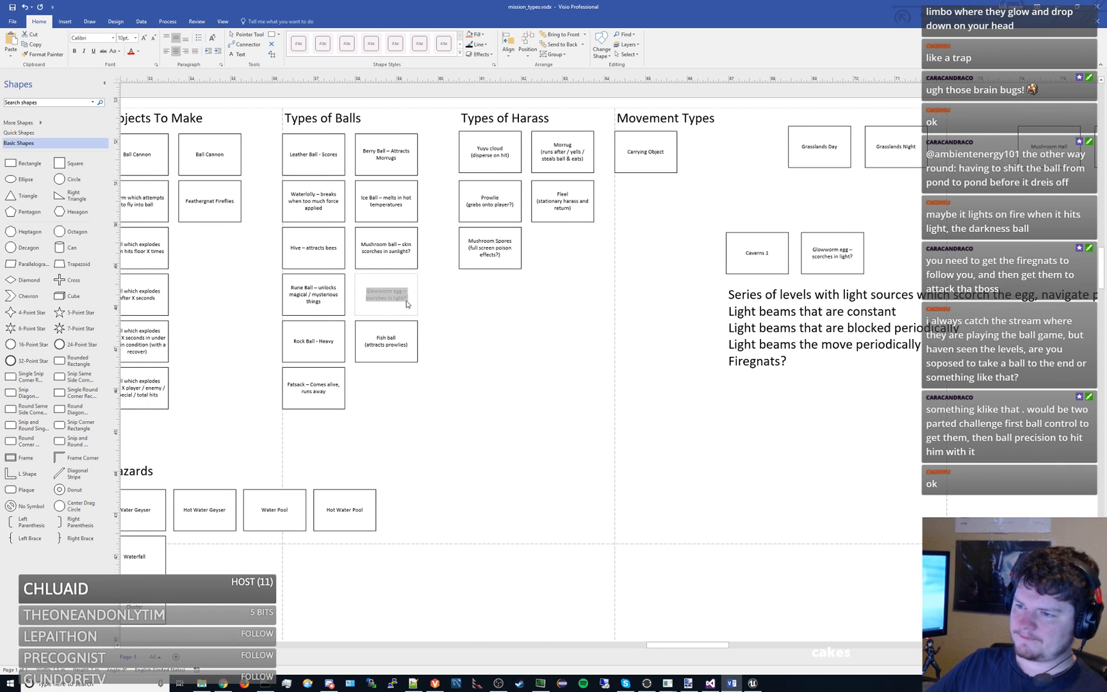
key("End")
key("BackSpace")
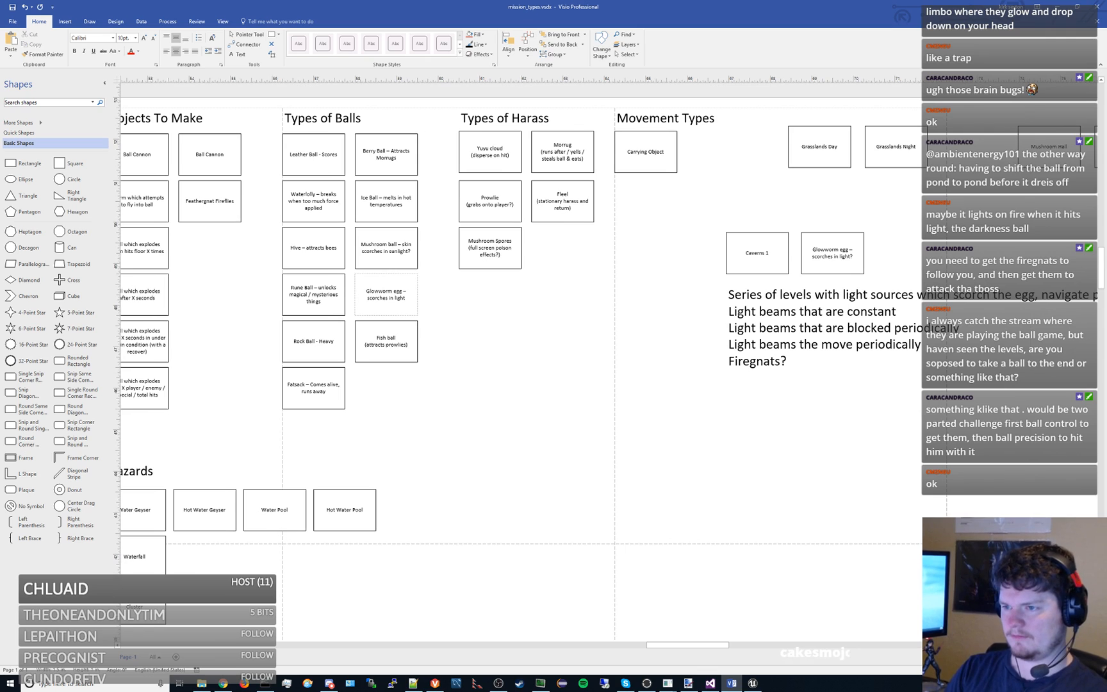
type(", explodes")
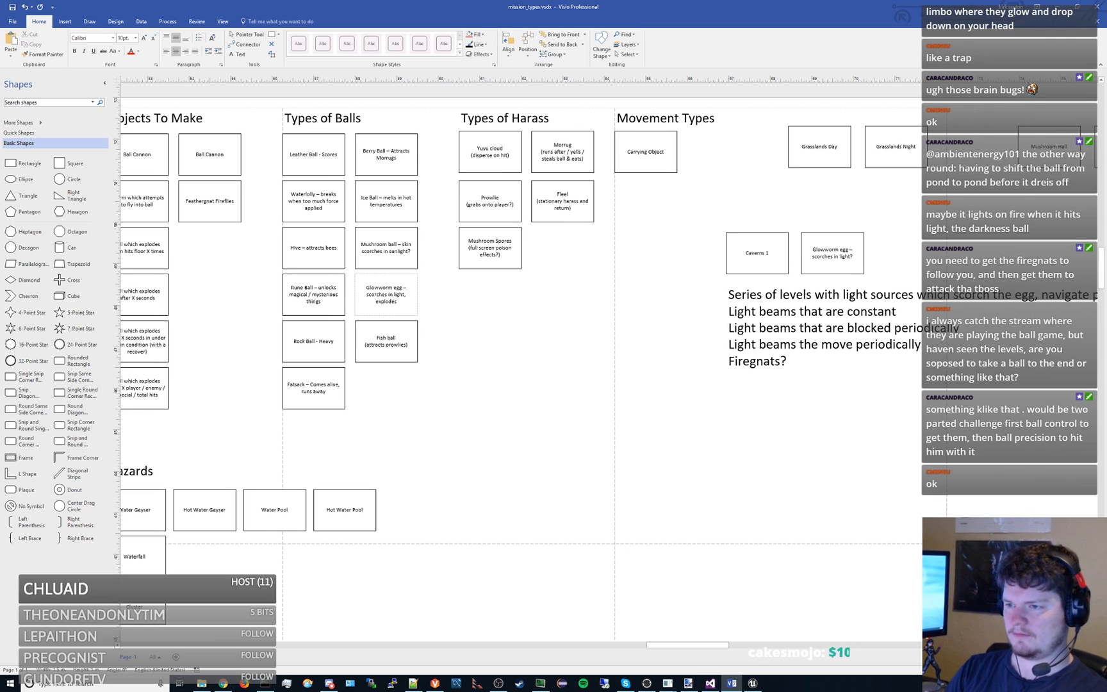
type("?")
left_click(441, 317)
key("ctrl+s")
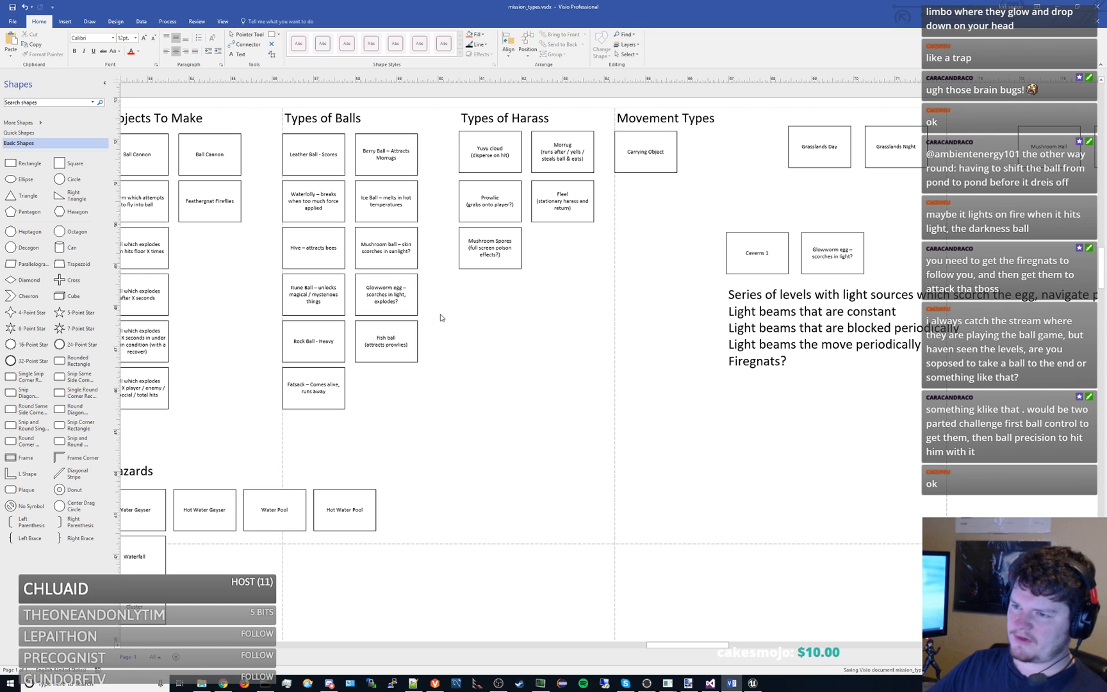
- Narrow the Caverns 1 box, its glowworm egg box and the light-beam note together, and open the note's text after "Firegnats?" for editing
left_click_drag(586, 366, 432, 336)
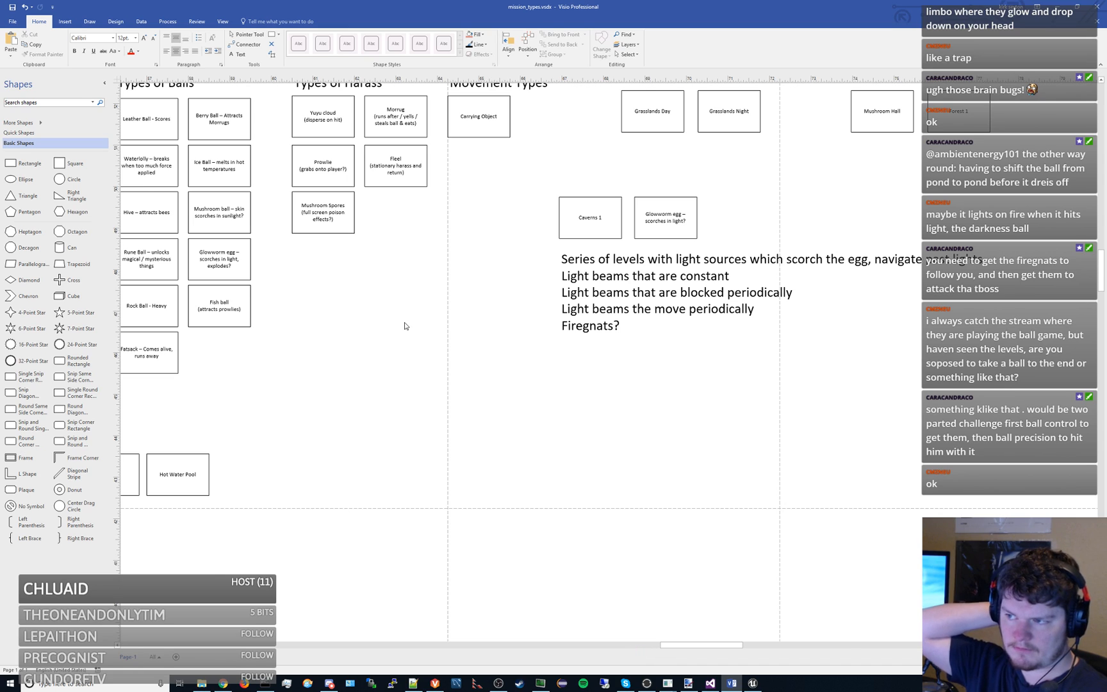
left_click_drag(510, 175, 999, 416)
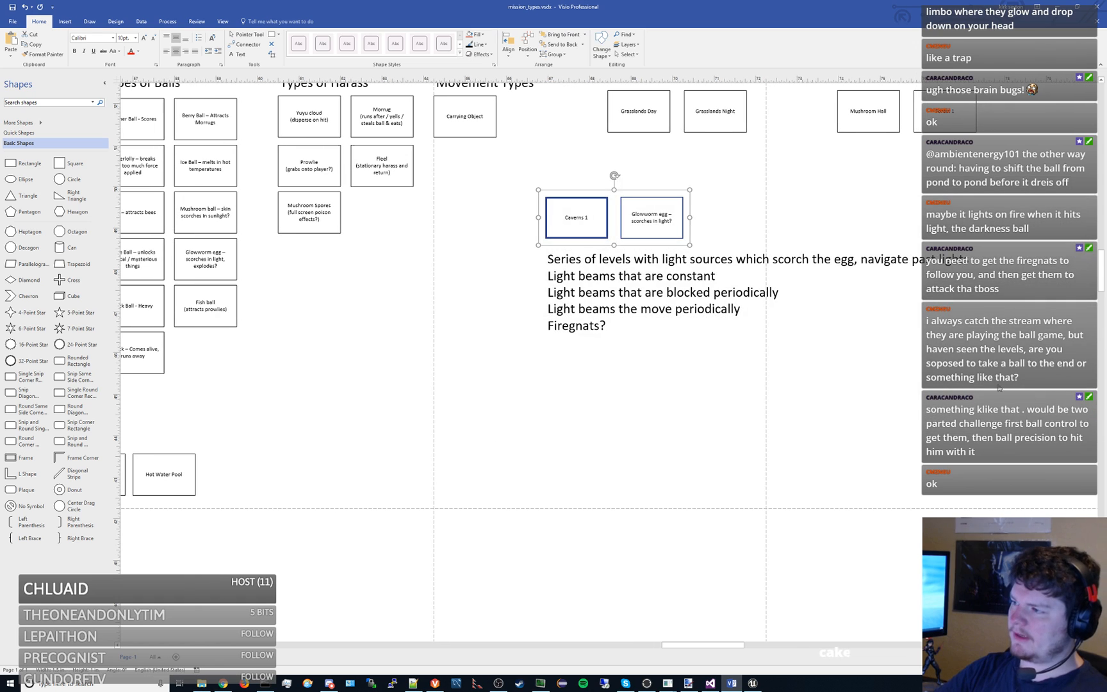
scroll(830, 297, "down", 2)
scroll(793, 279, "down", 4, "ctrl")
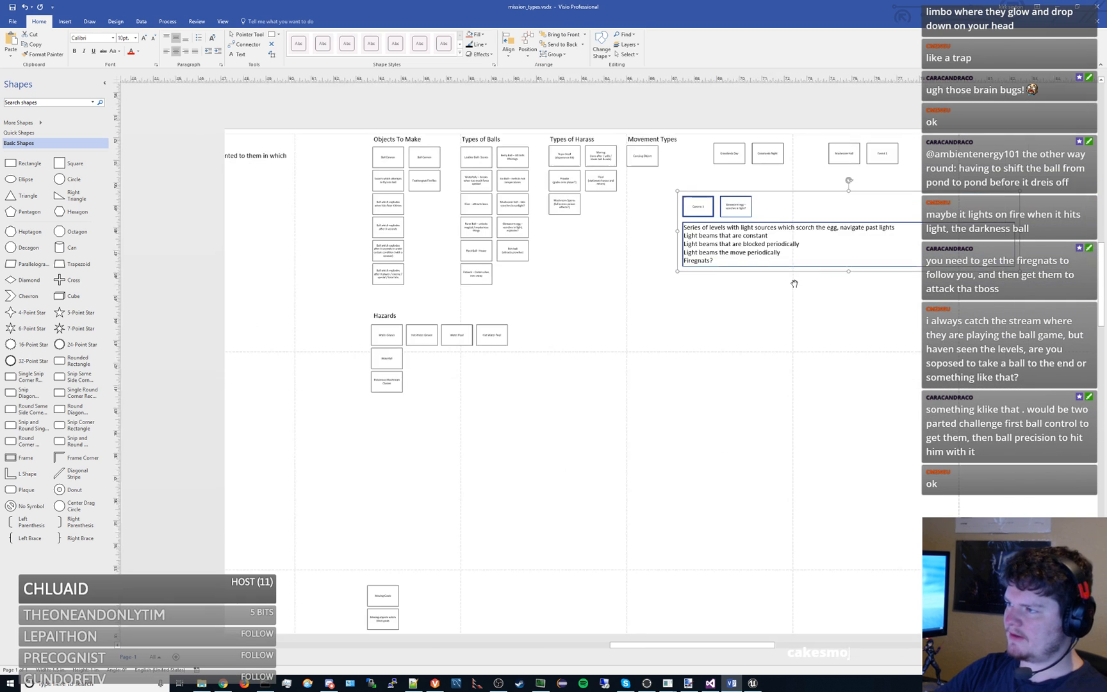
left_click(718, 375)
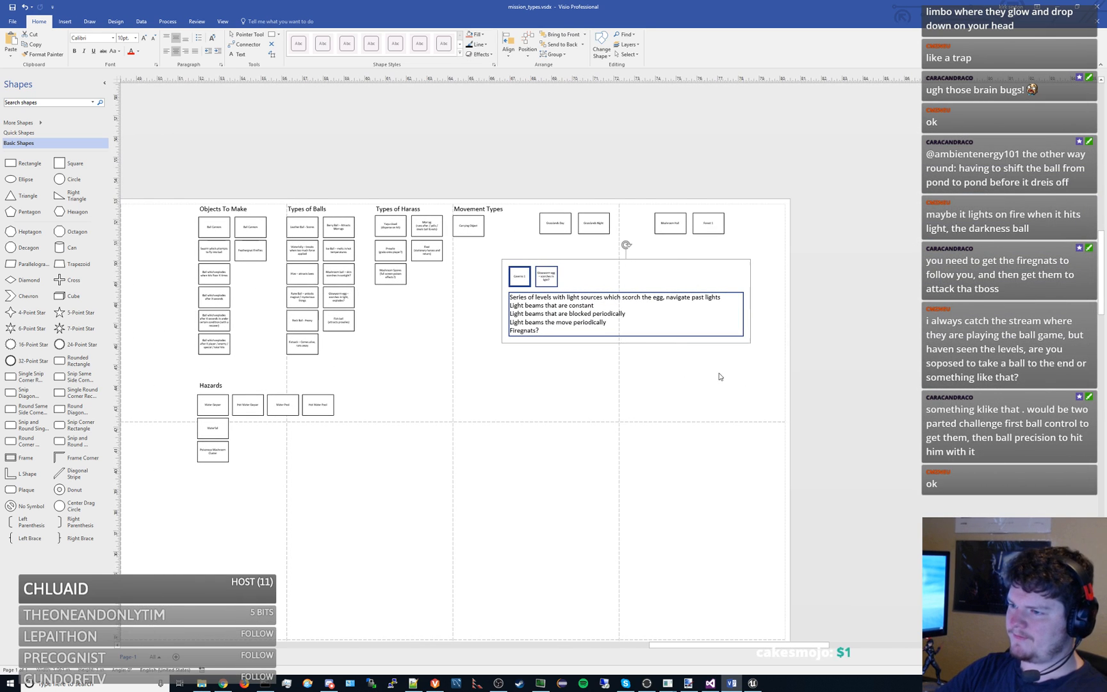
scroll(619, 364, "up", 2, "ctrl")
left_click_drag(618, 364, 742, 384)
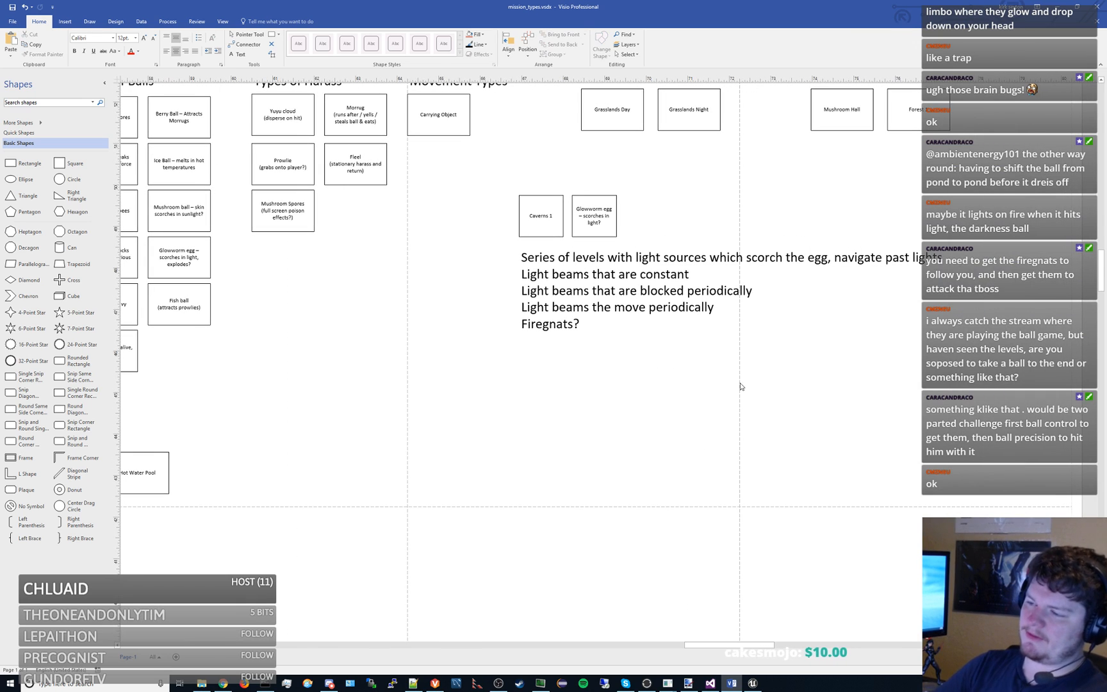
double_click(566, 318)
left_click(588, 322)
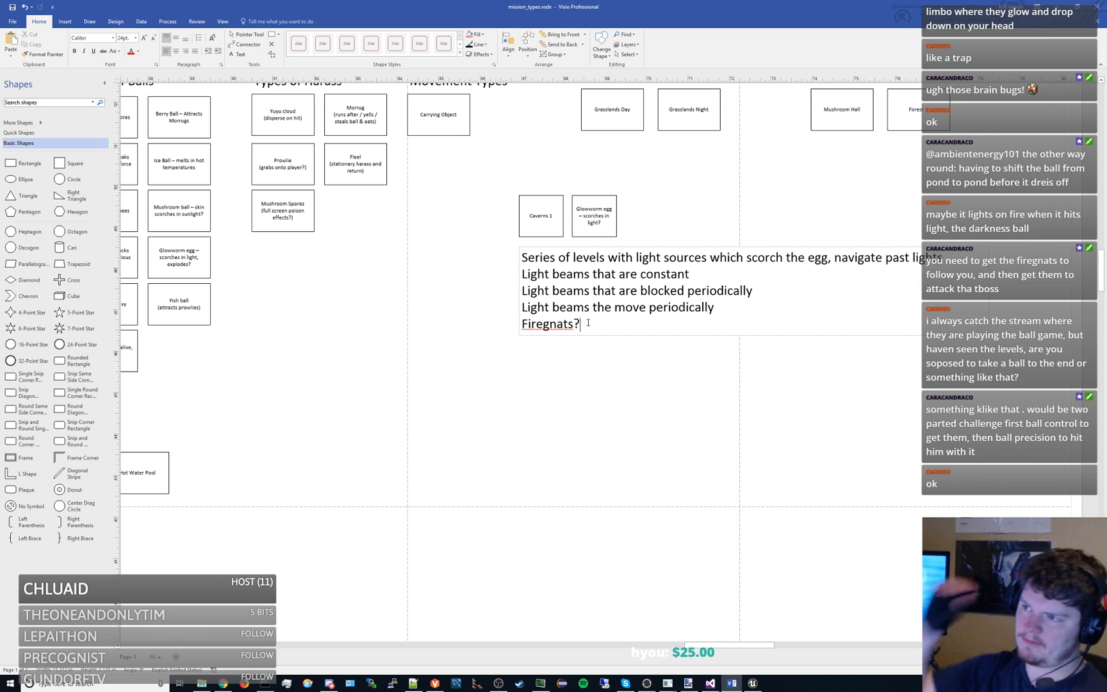
- Move the glowworm egg box beside the light-beam note and place a copy of Forest 1 next to Caverns 1
left_click_drag(732, 182, 708, 216)
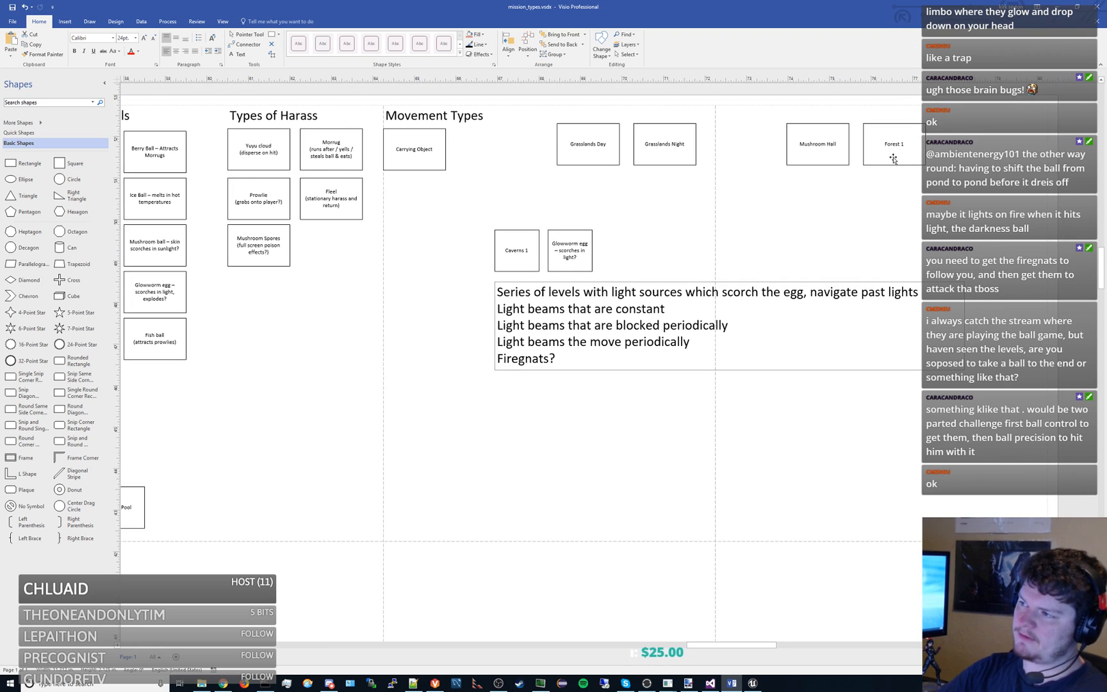
left_click_drag(894, 159, 460, 314)
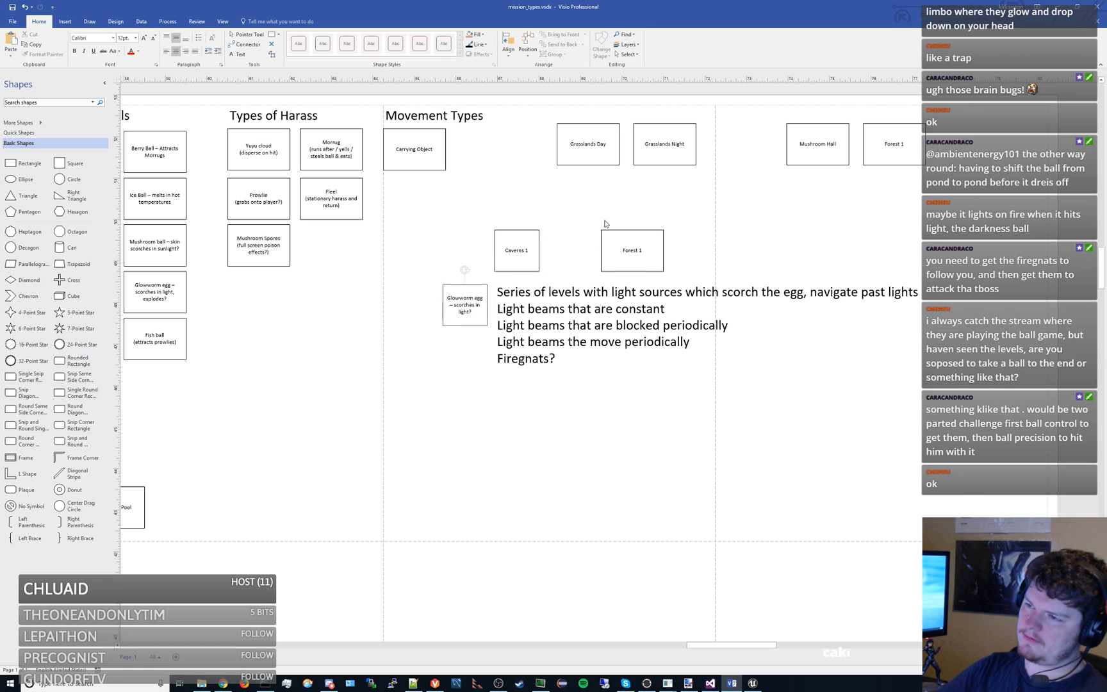
left_click_drag(609, 237, 557, 237)
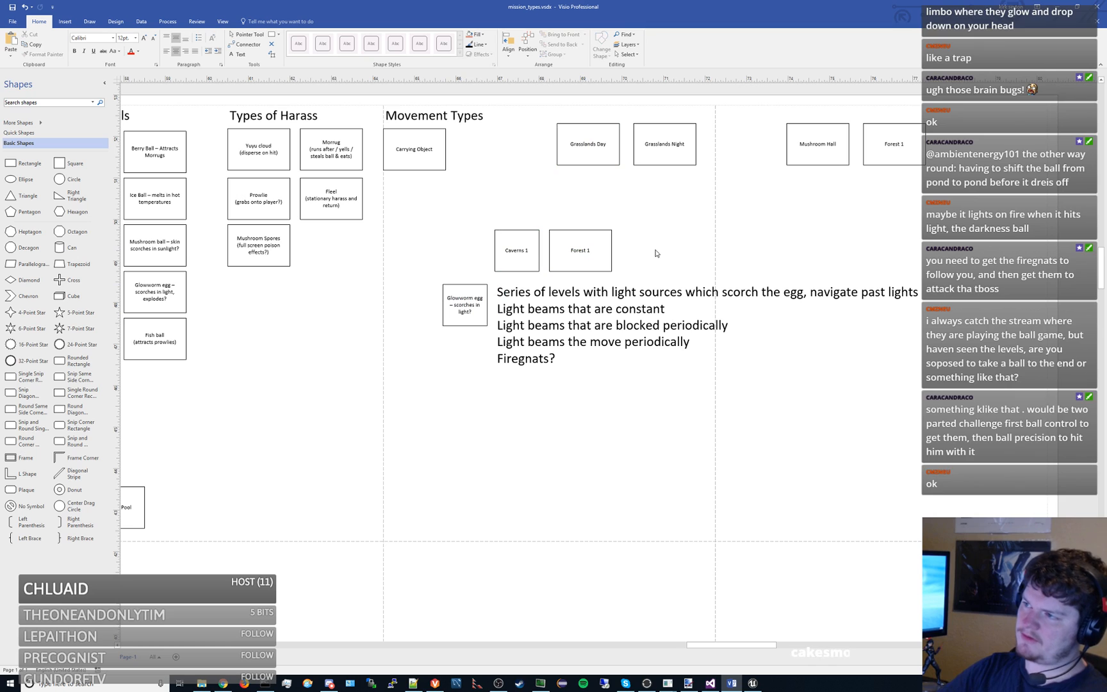
- Duplicate the Mushroom Hall box and place the copy beside the Forest 1 copy in the Caverns 1 row
left_click(832, 154)
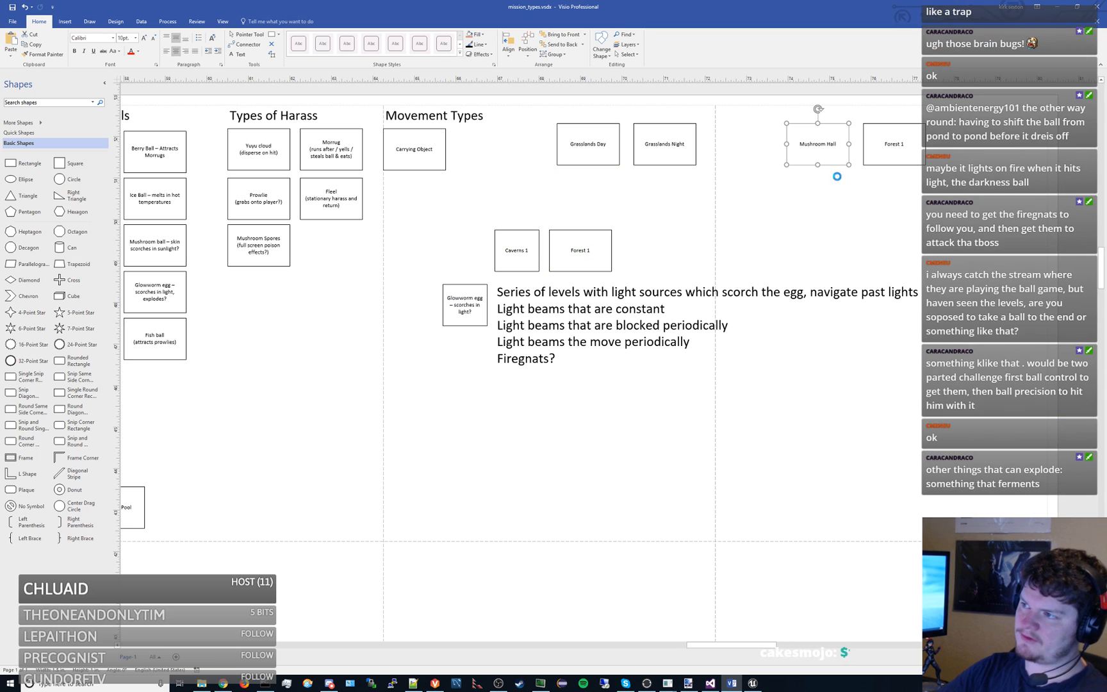
key("ctrl+v")
left_click_drag(910, 239, 634, 234)
left_click(632, 225)
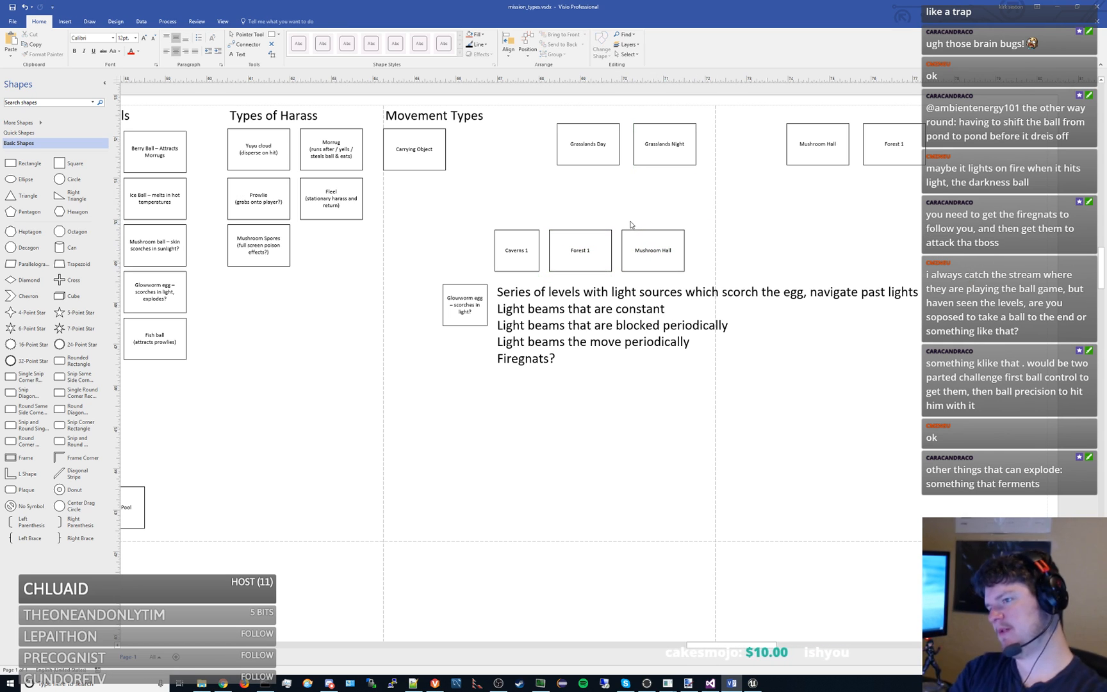
- Delete the Forest 1 copy beside Caverns 1 and move the Mushroom Hall copy into its place
left_click(598, 239)
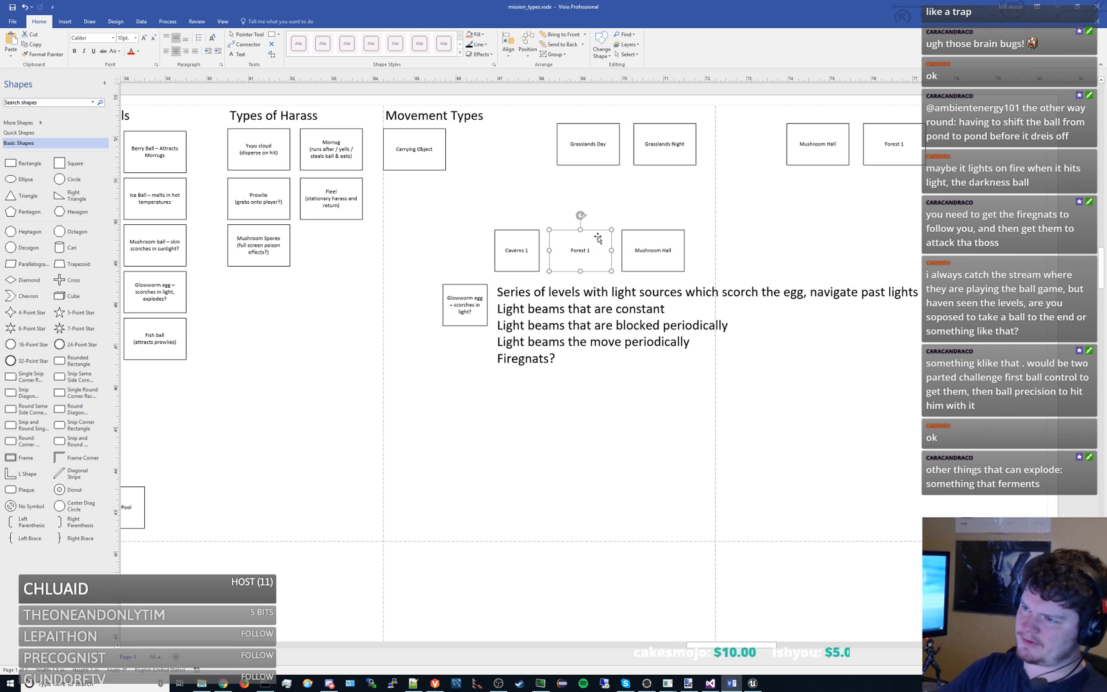
left_click(652, 240)
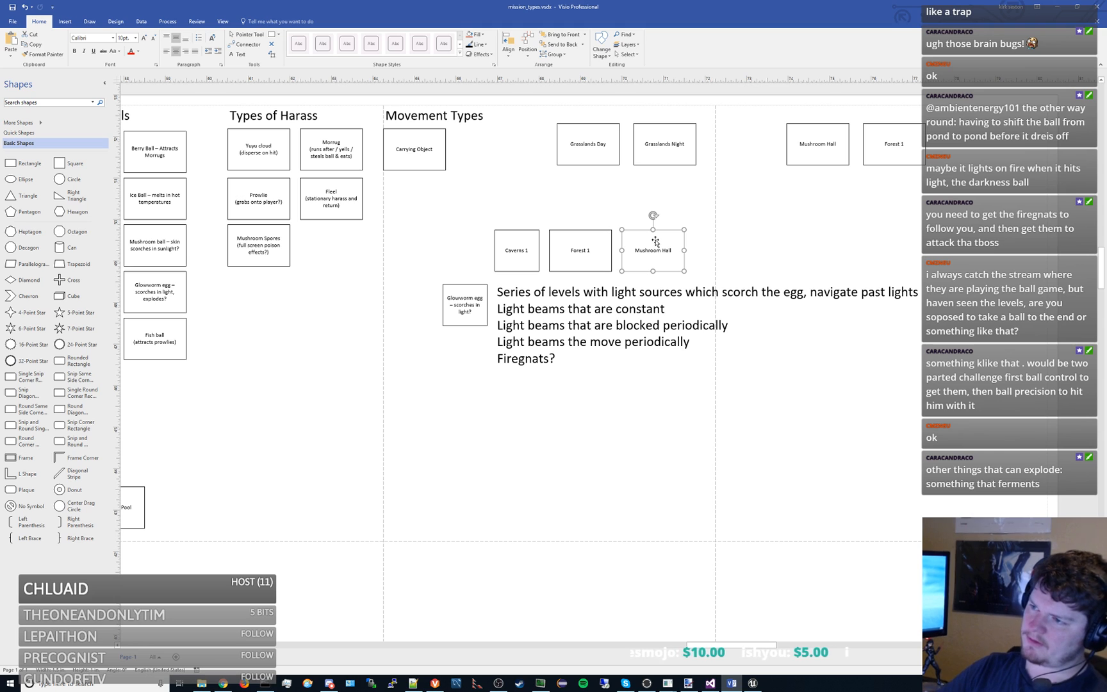
left_click(617, 210)
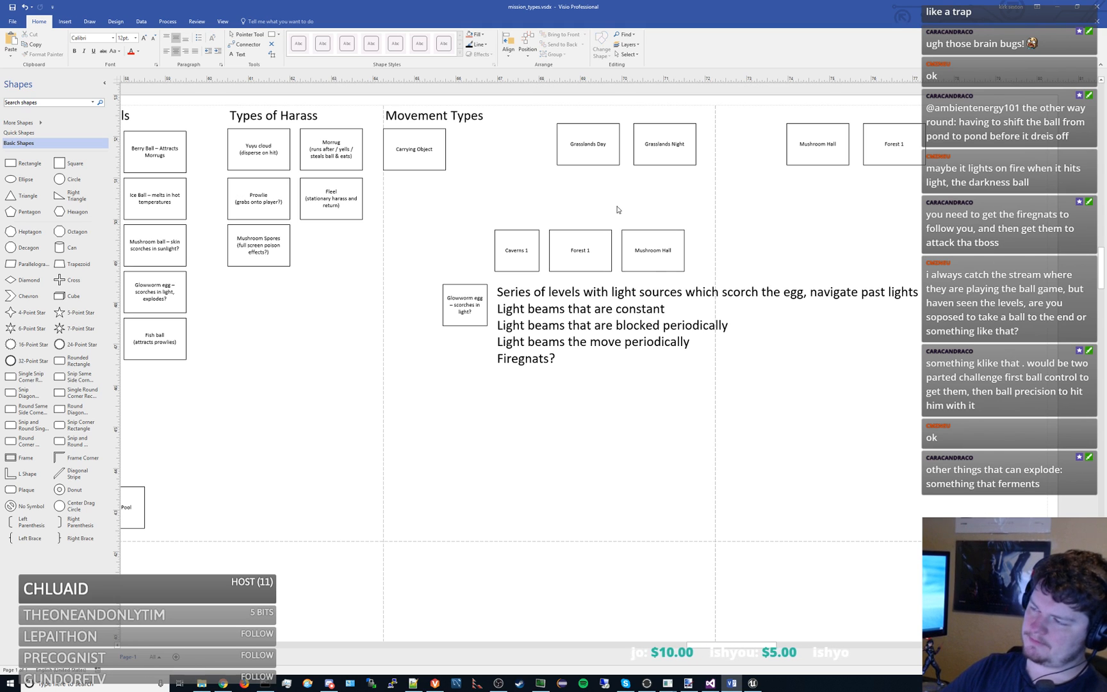
left_click(667, 238)
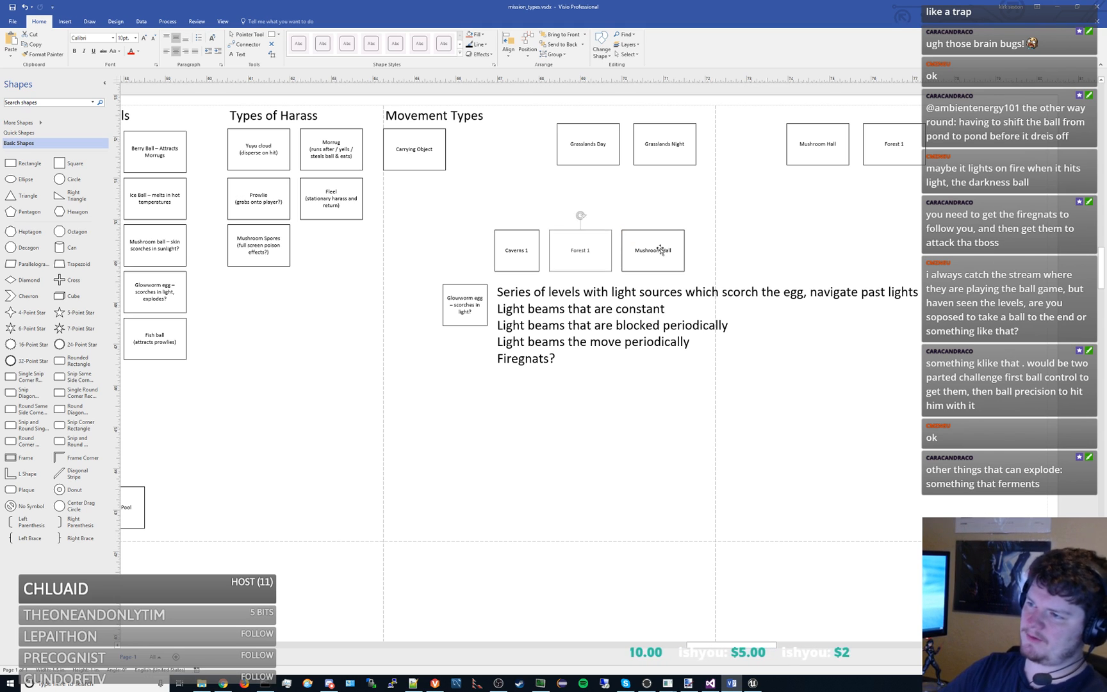
left_click_drag(666, 246, 598, 244)
left_click(594, 216)
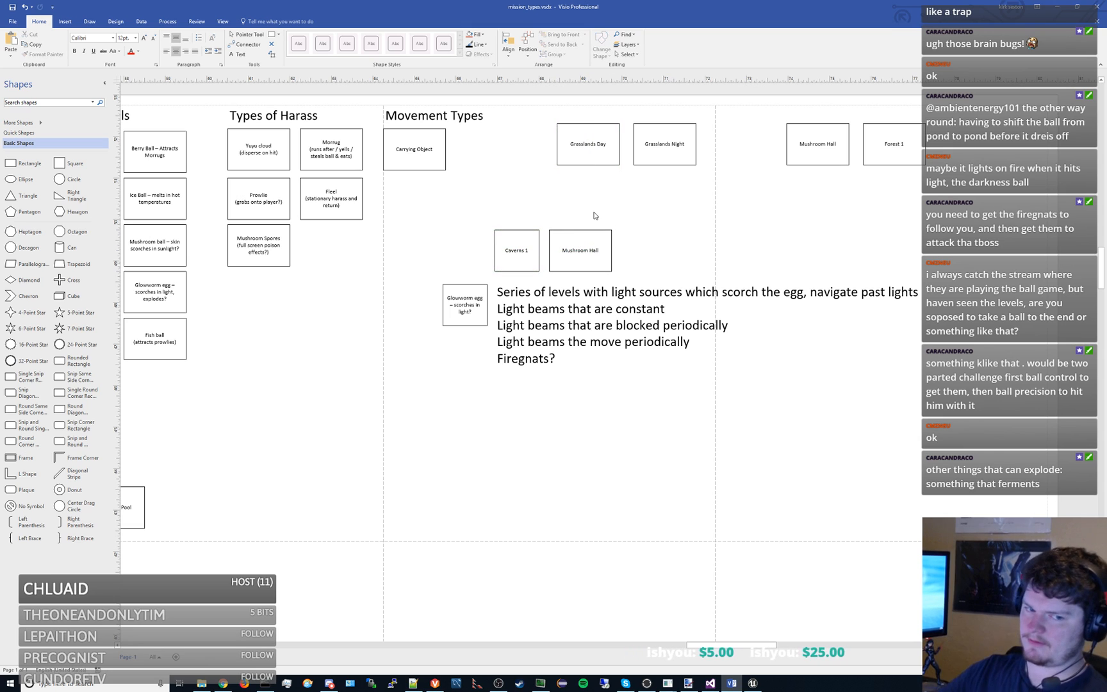
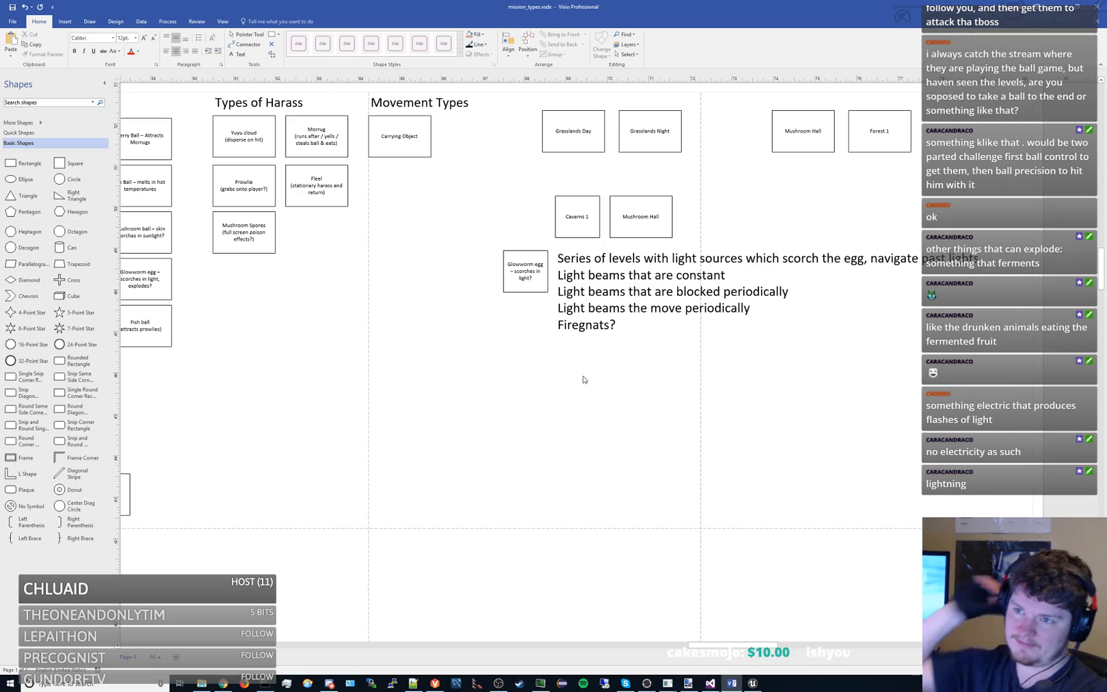
- Duplicate the Feathergnat Fireflies box under Objects To Make and place the copy directly below the original
scroll(606, 349, "left", 5)
scroll(526, 320, "up", 2)
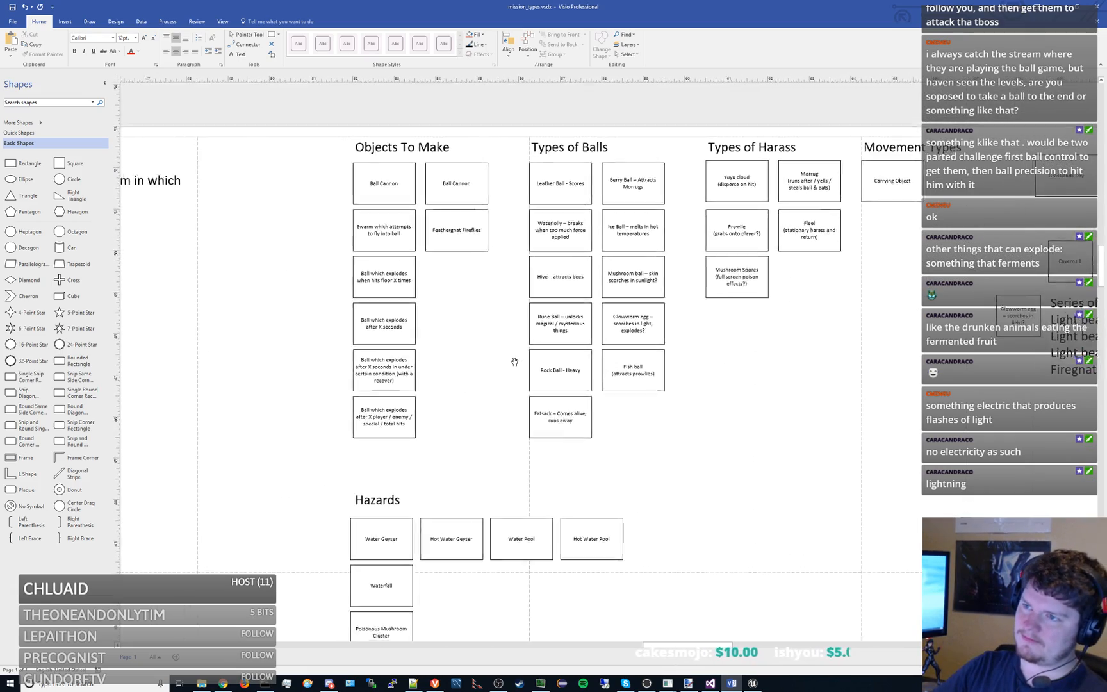
scroll(506, 333, "right", 1)
left_click(445, 236)
key("ctrl+c")
key("ctrl+v")
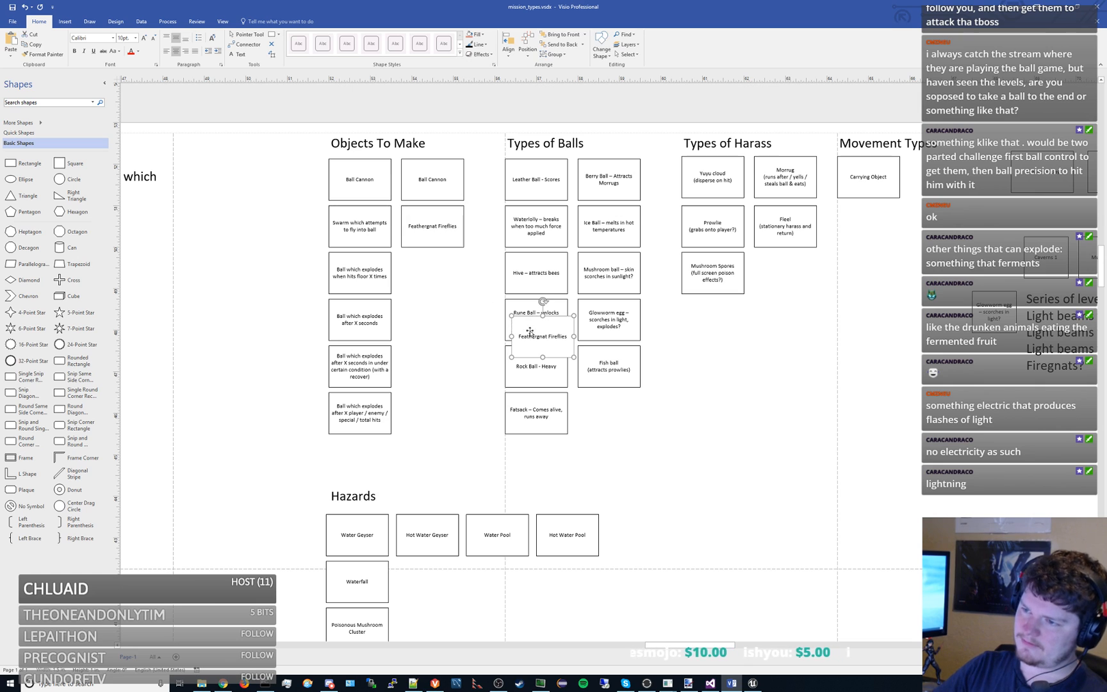
left_click_drag(528, 328, 429, 266)
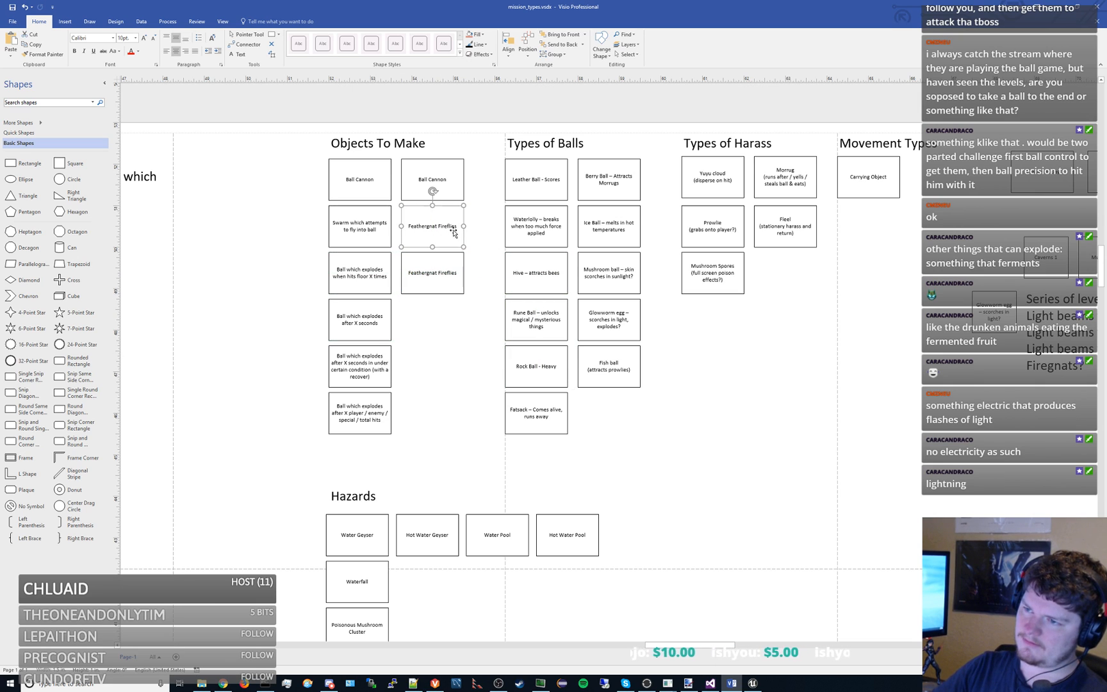
- Add a second line reading "FireGnats" in quotation marks to the original Feathergnat Fireflies box
double_click(434, 227)
key("End")
key("Return")
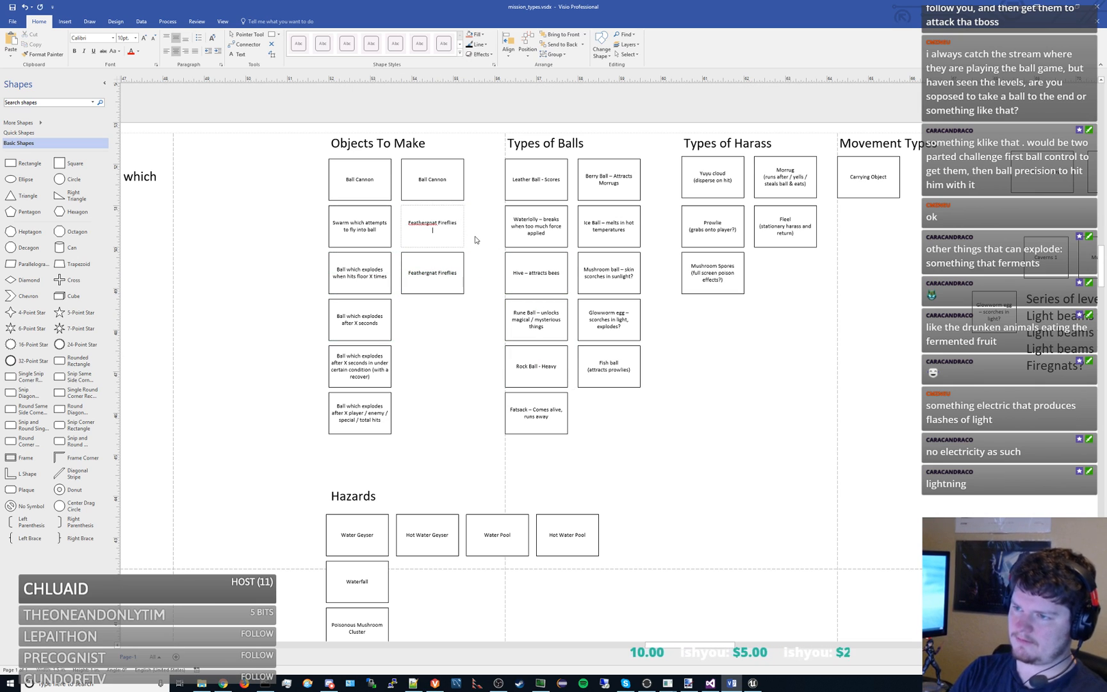
type("(FireGnats\"")
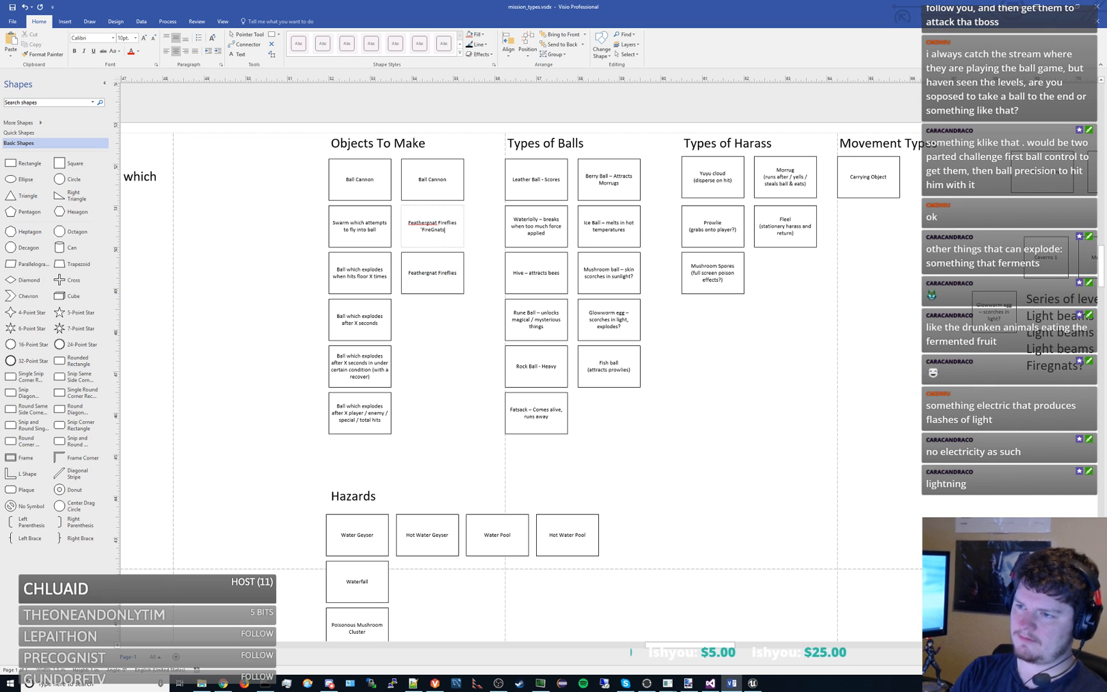
- Change the text of the copied Feathergnat Fireflies box to "Electric Fleels"
double_click(456, 269)
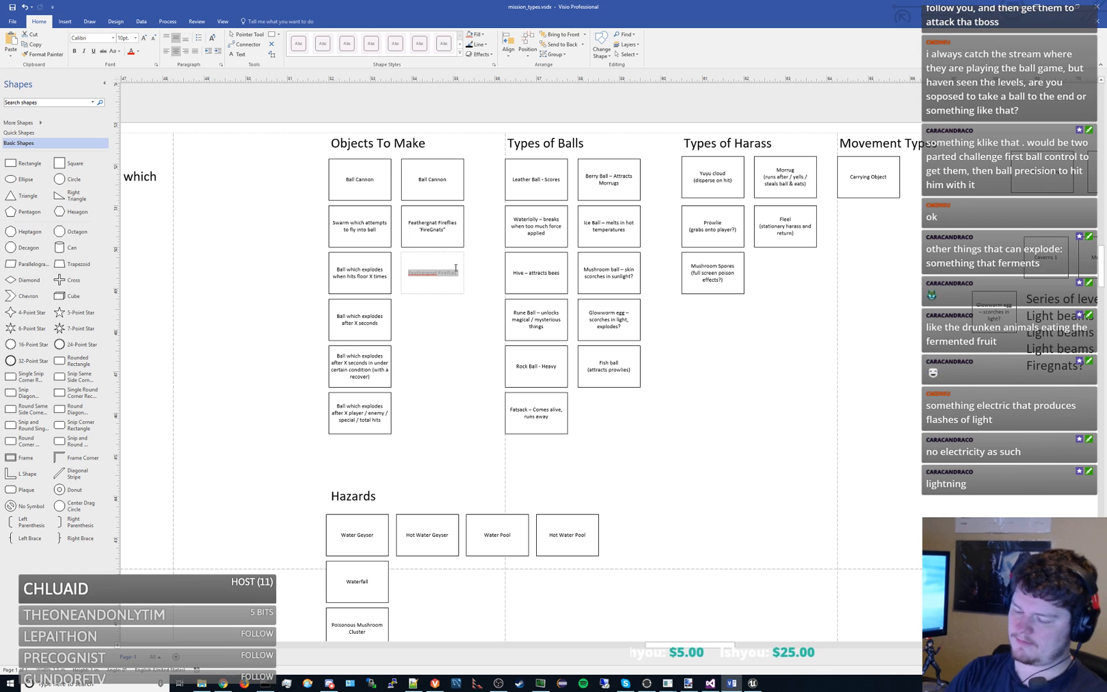
type("Electric Fleets")
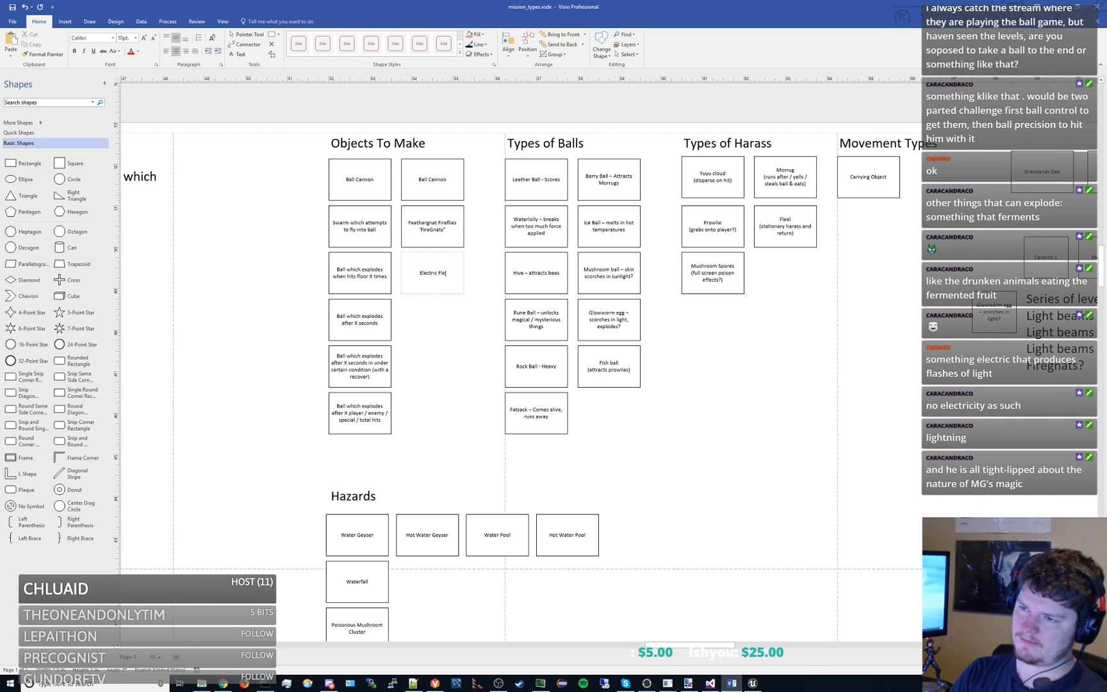
key("BackSpace")
key("BackSpace")
type("ls")
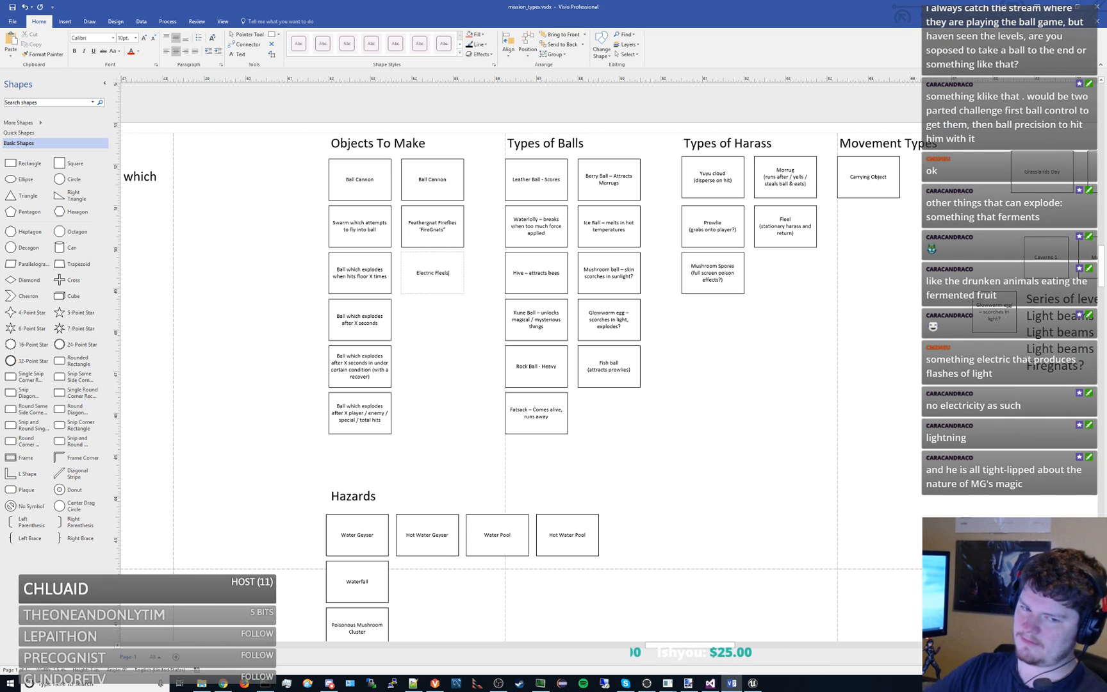
left_click(477, 357)
- Duplicate the Grasslands Night box and place the copy below the light-beam note
left_click_drag(769, 441, 452, 392)
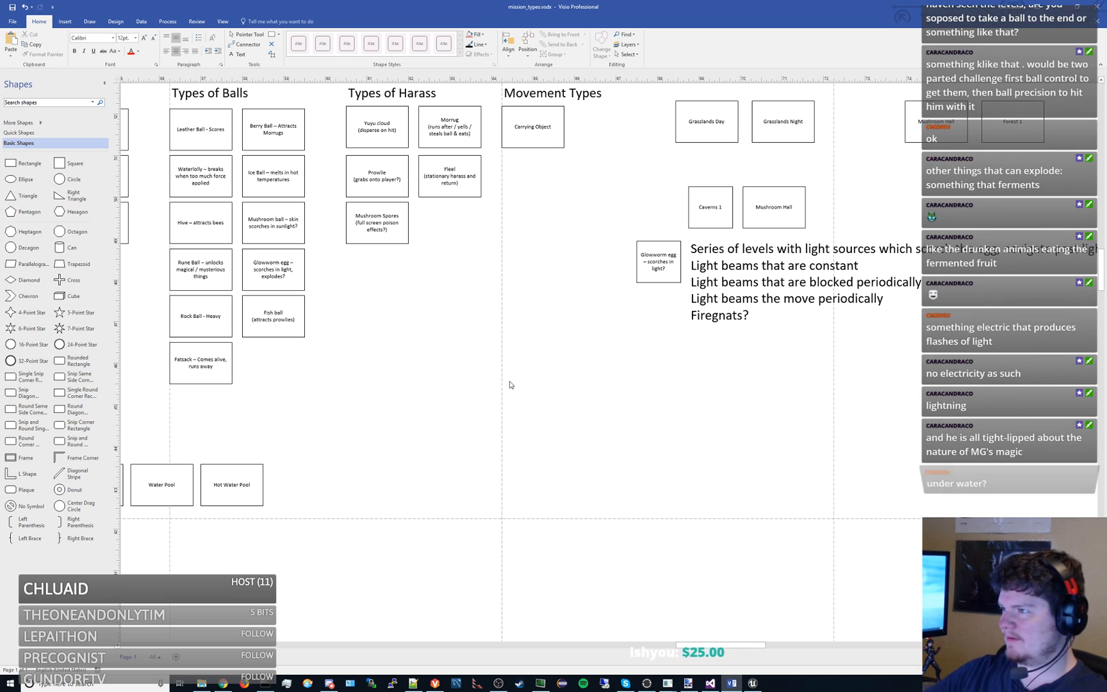
left_click(780, 131)
key("ctrl+c")
key("ctrl+v")
left_click_drag(915, 243, 741, 405)
left_click_drag(637, 392, 661, 380)
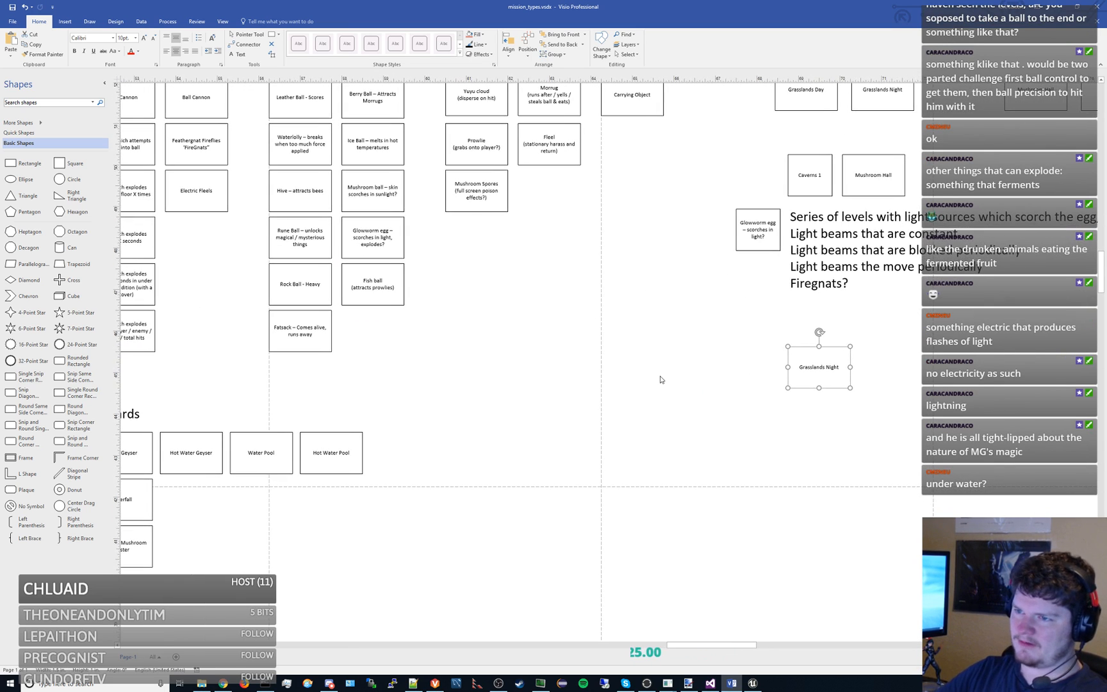
left_click(662, 379)
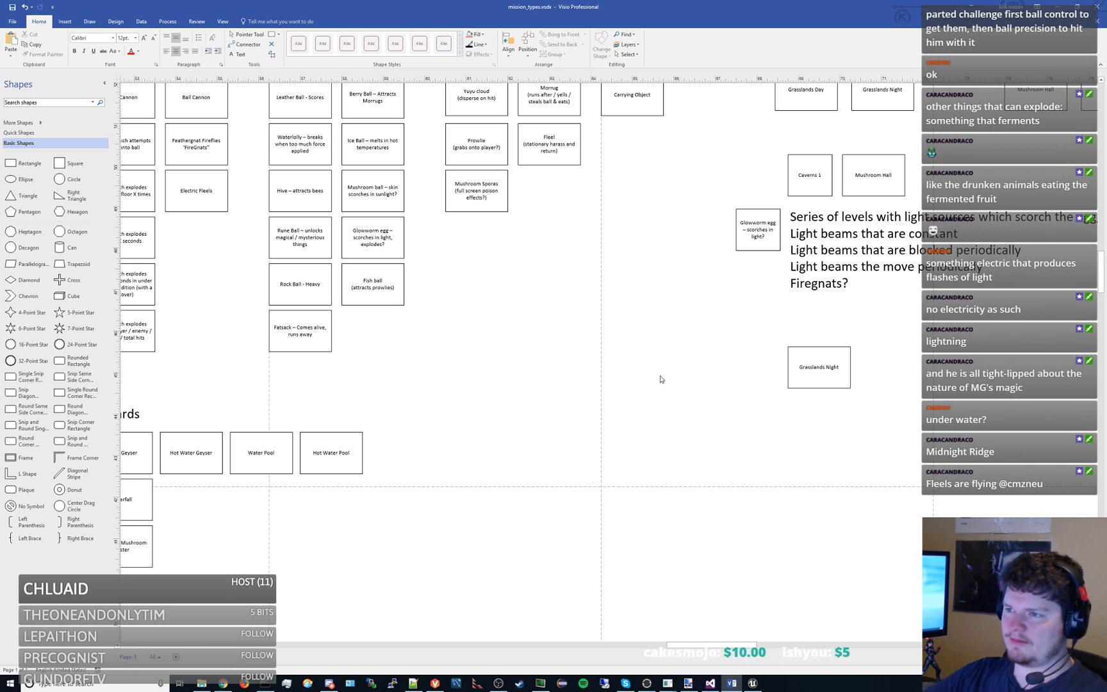
- Delete the Grasslands Night copy below the light-beam note and save the diagram
scroll(660, 378, "up", 2)
scroll(714, 327, "left", 3)
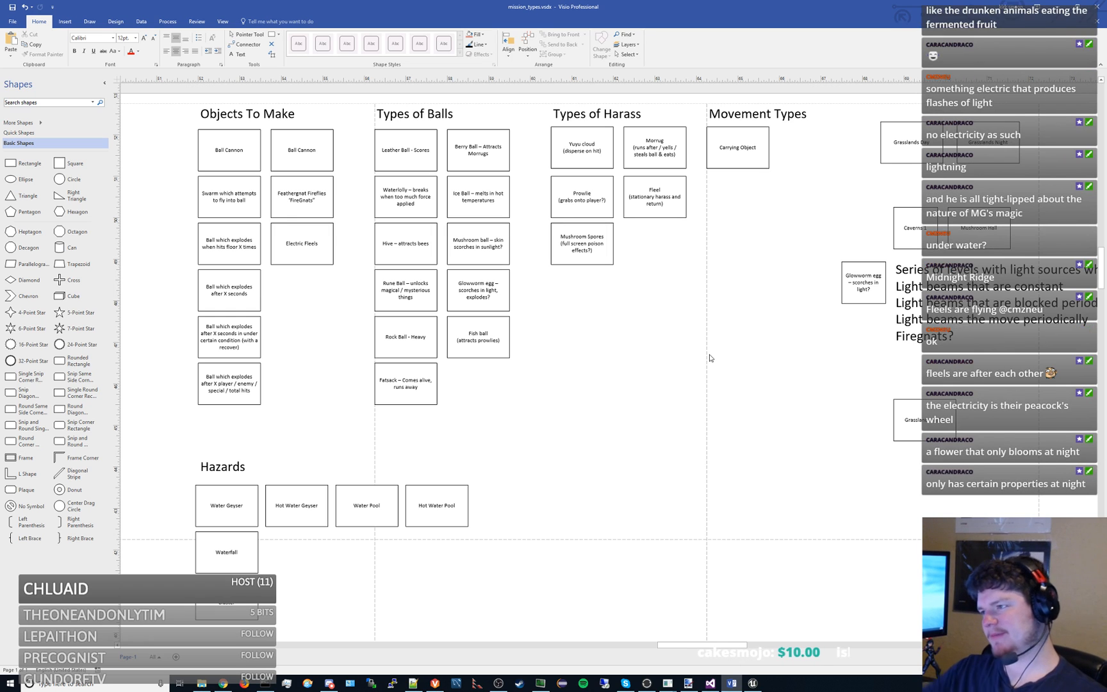
left_click_drag(795, 376, 661, 407)
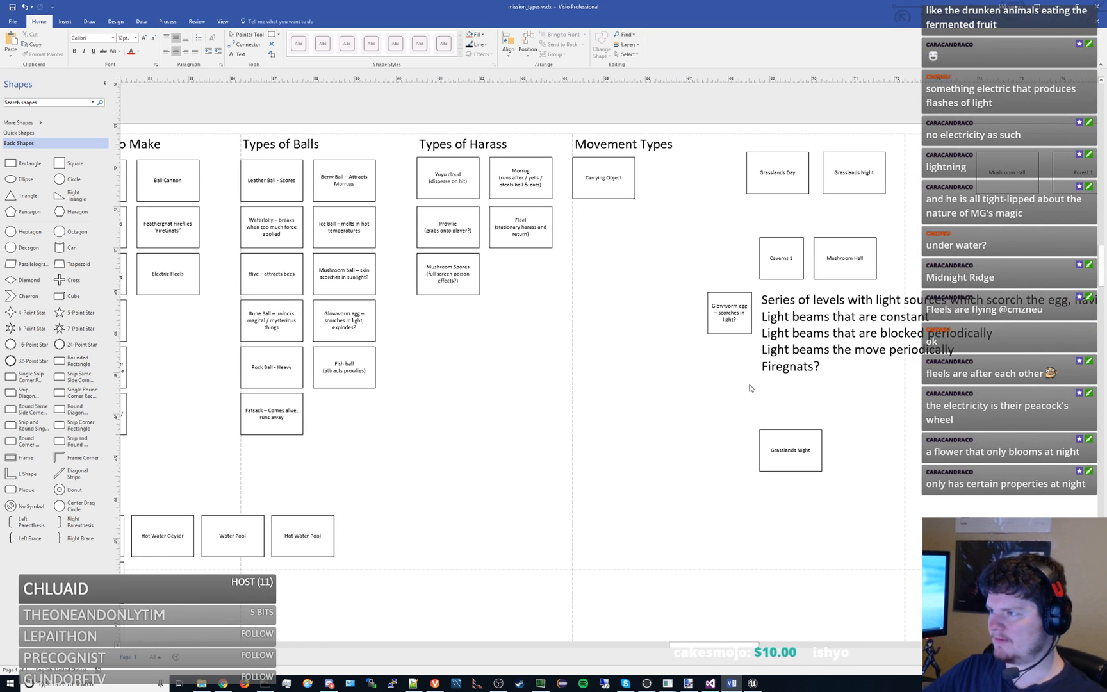
left_click(808, 442)
key("Delete")
left_click_drag(783, 428, 628, 389)
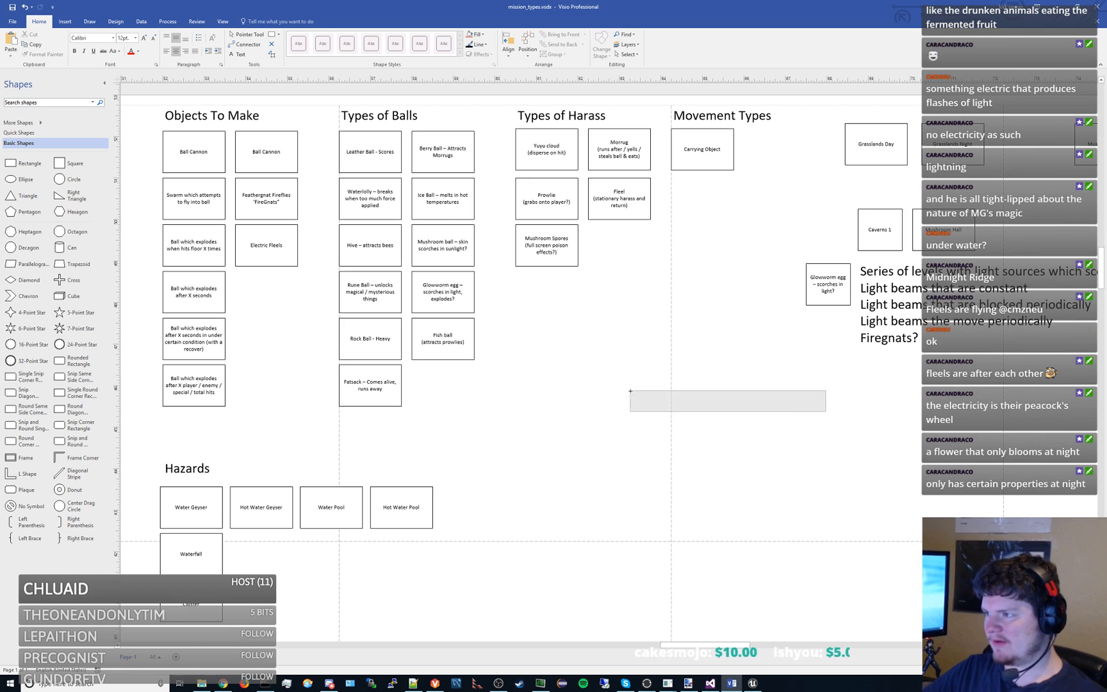
left_click_drag(722, 403, 602, 401)
key("ctrl+s")
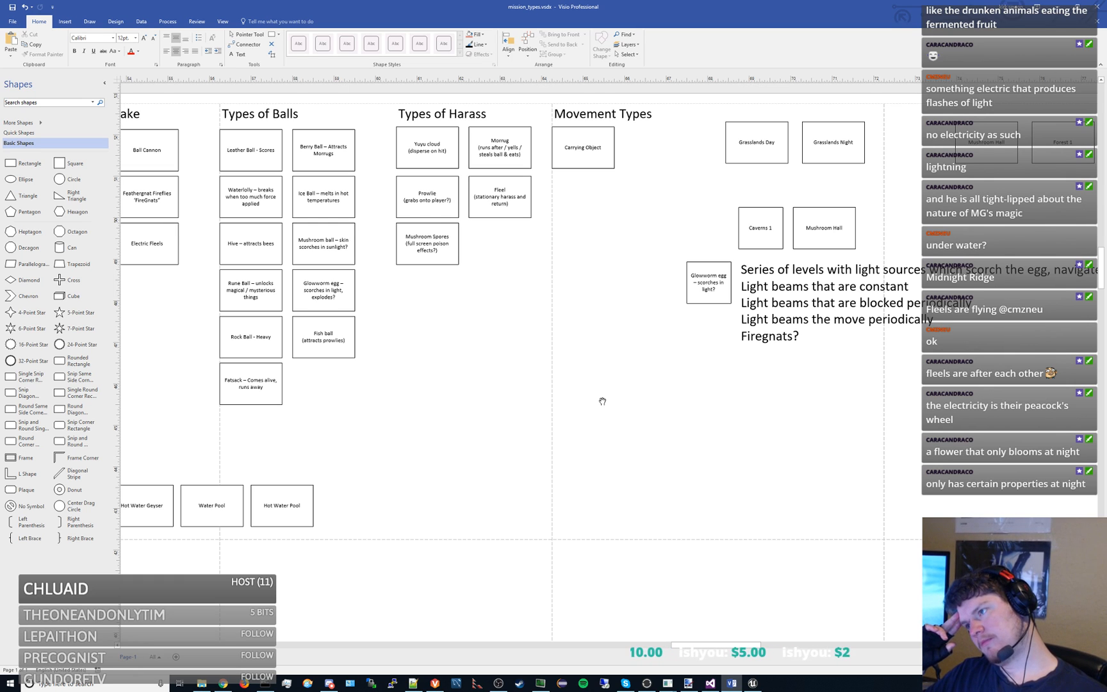
- Duplicate the glowworm egg box beside the light-beam note, place the copy to its left and label it "Avoid the Things"
left_click_drag(758, 368, 566, 330)
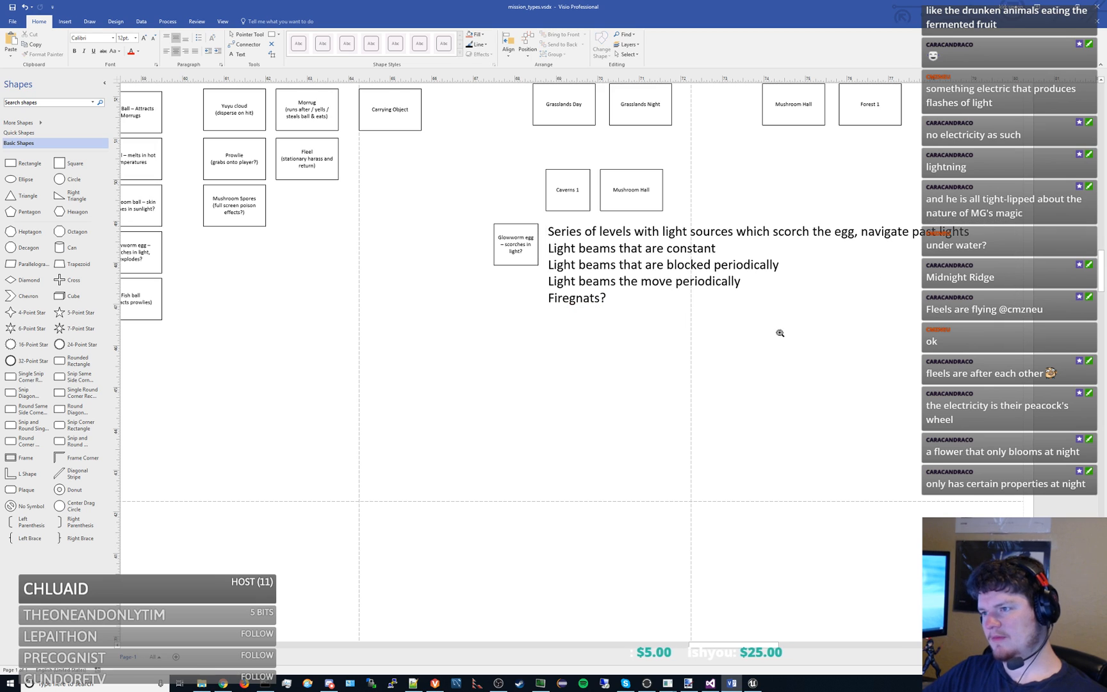
left_click_drag(780, 333, 663, 388)
left_click(574, 309)
left_click(398, 314)
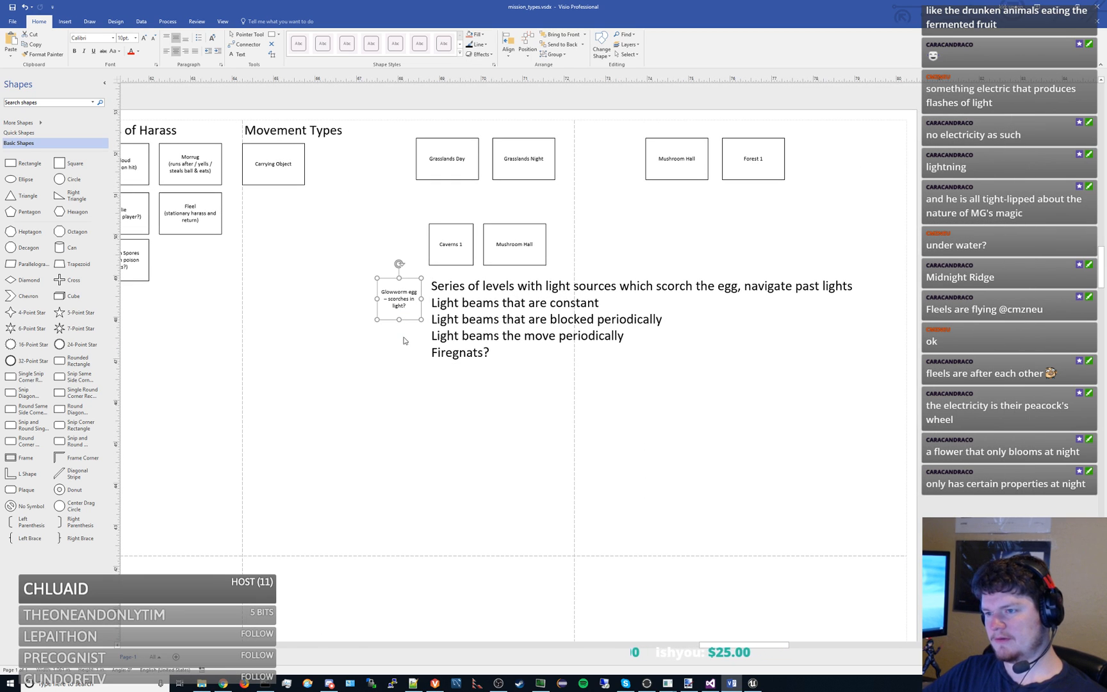
key("ctrl+v")
left_click_drag(519, 412, 346, 301)
double_click(347, 301)
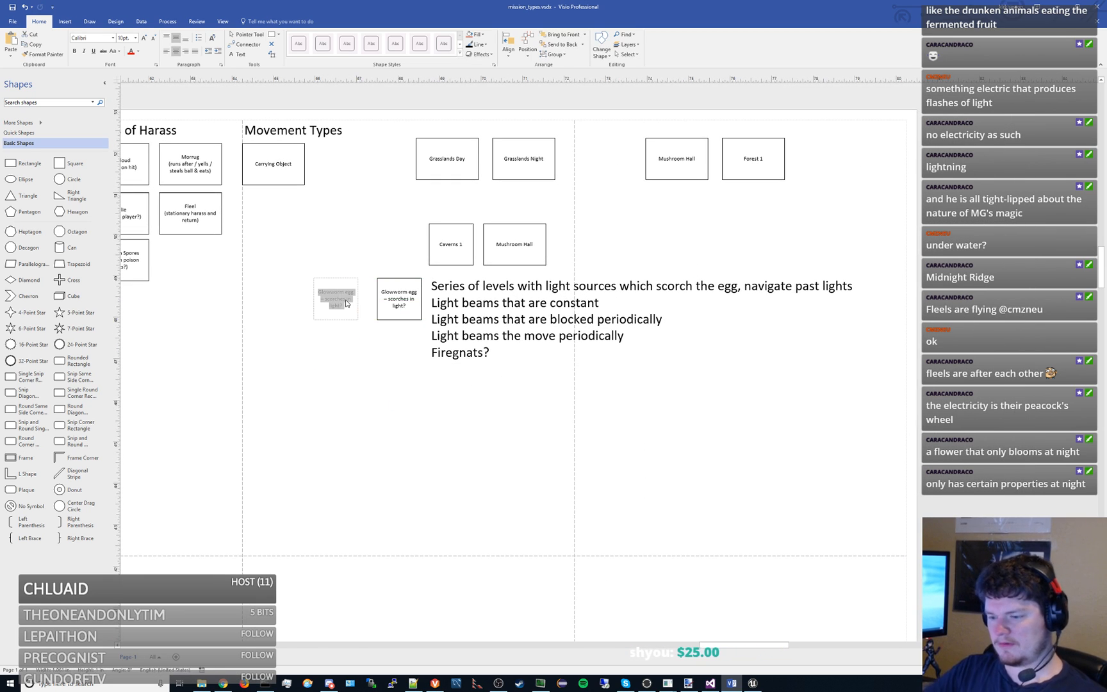
type("Avoid the Things")
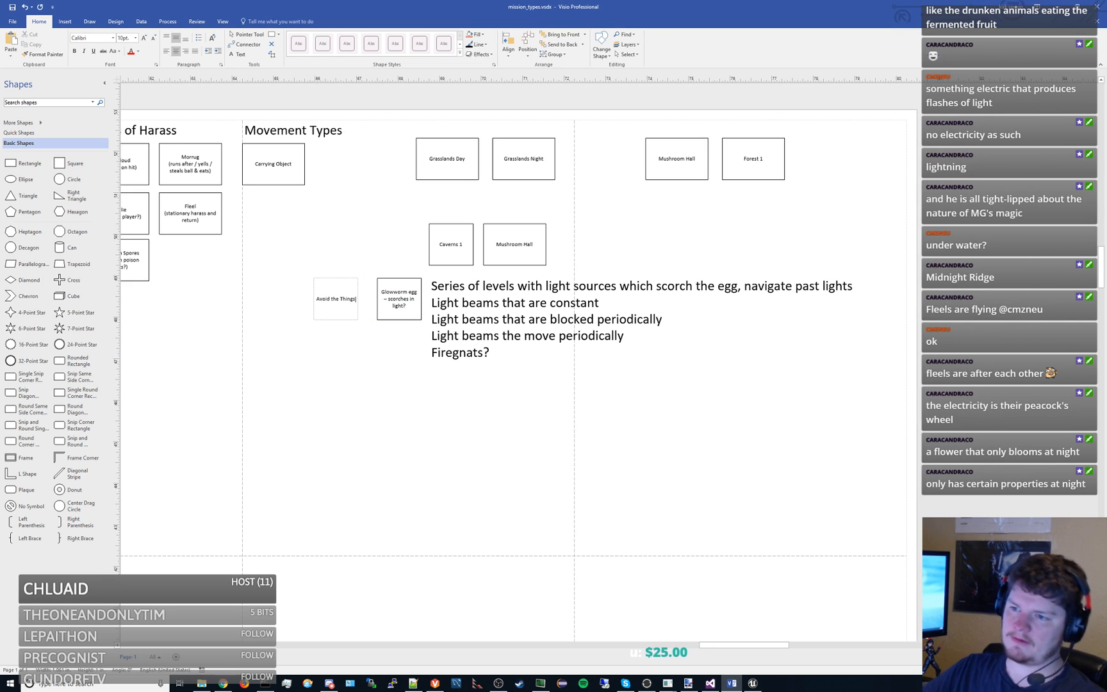
left_click(308, 373)
- Duplicate the Avoid the Things box, place the copy straight below it and label it "Stay in the light"
left_click_drag(332, 387, 499, 312)
left_click(521, 232)
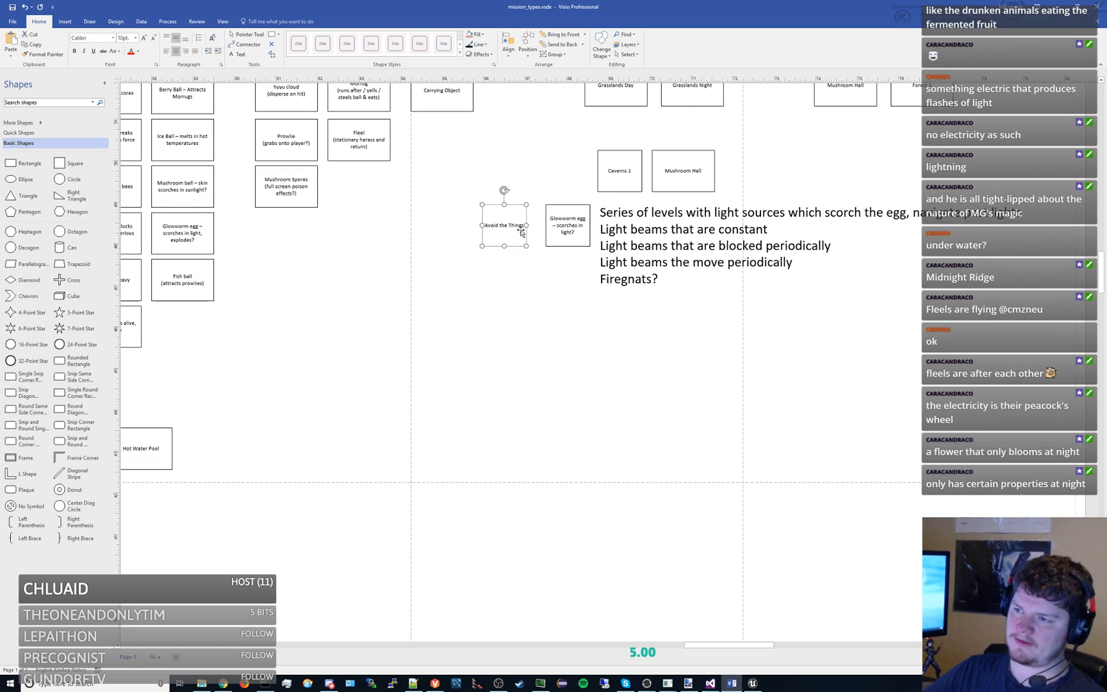
key("ctrl+c")
key("ctrl+v")
left_click_drag(617, 350, 506, 358)
double_click(507, 358)
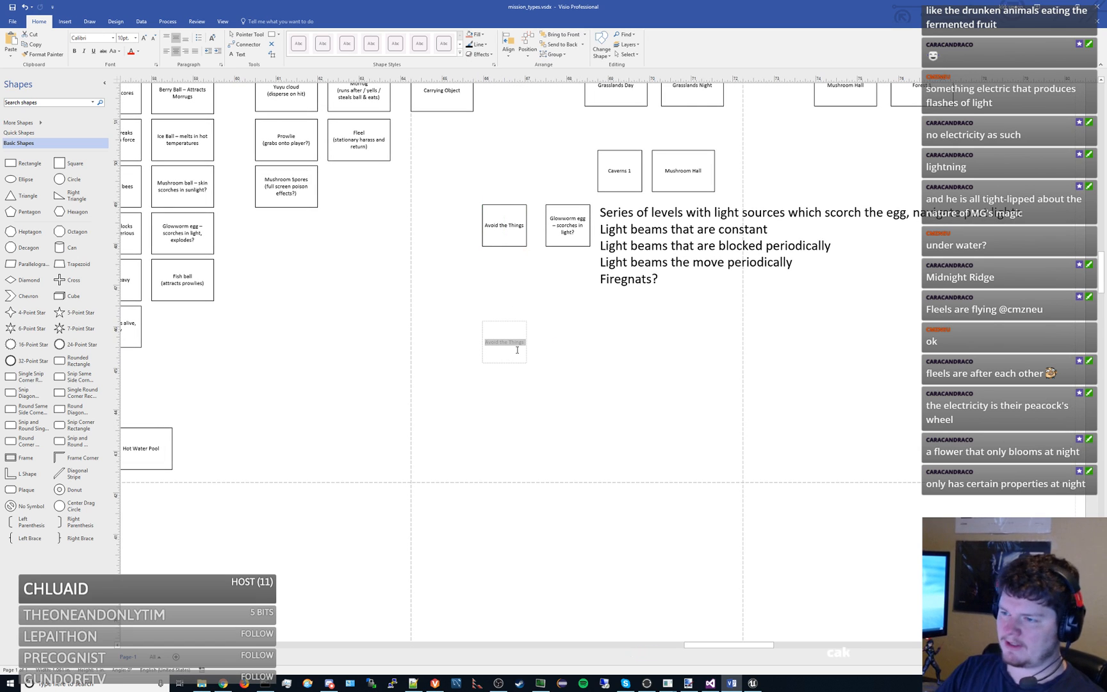
type("Stay in the light")
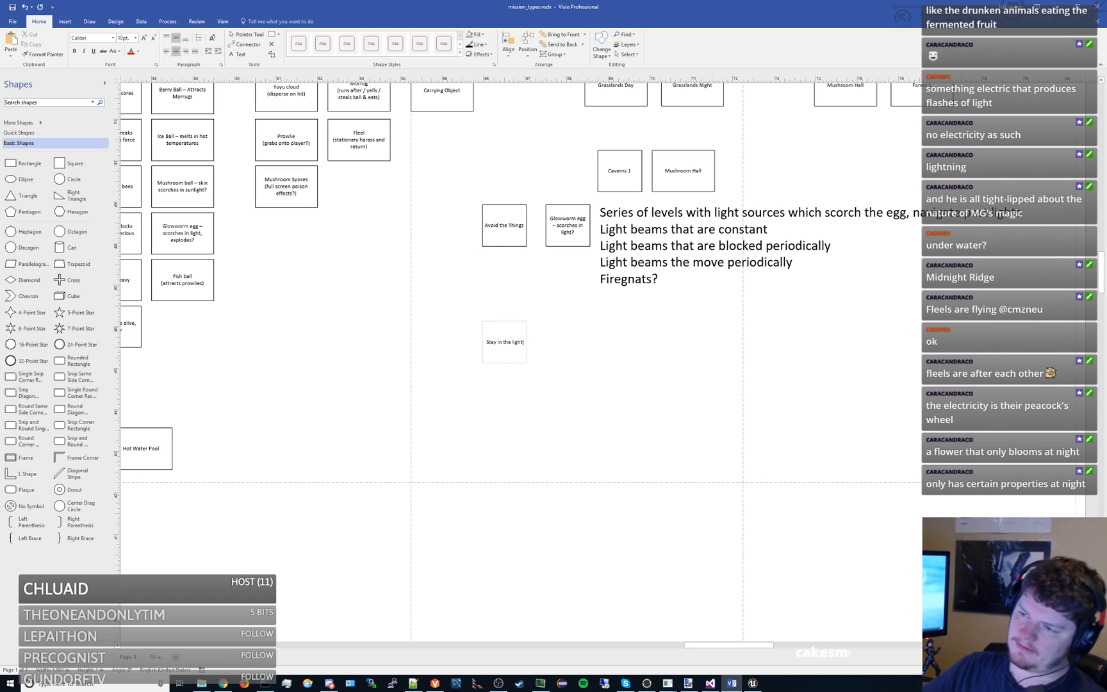
left_click(594, 349)
- Place a copy of Grasslands Night below the light-beam note, level with the Stay in the light box
left_click_drag(561, 331, 636, 413)
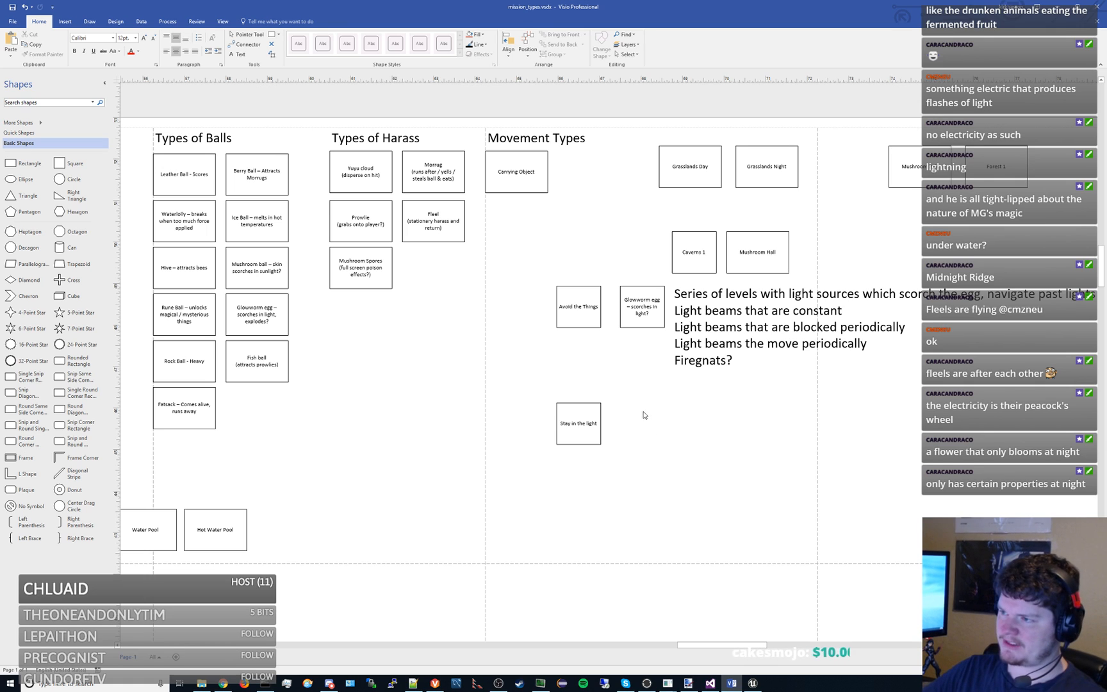
left_click(764, 174)
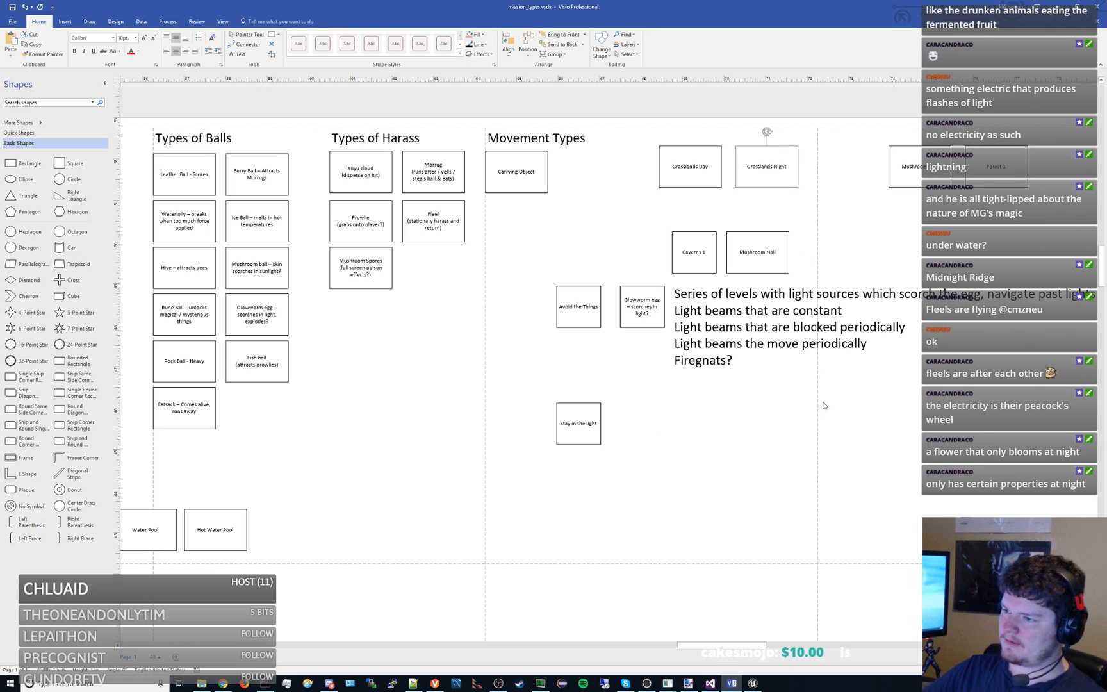
key("ctrl+c")
key("ctrl+v")
left_click_drag(876, 270, 701, 417)
left_click(612, 397)
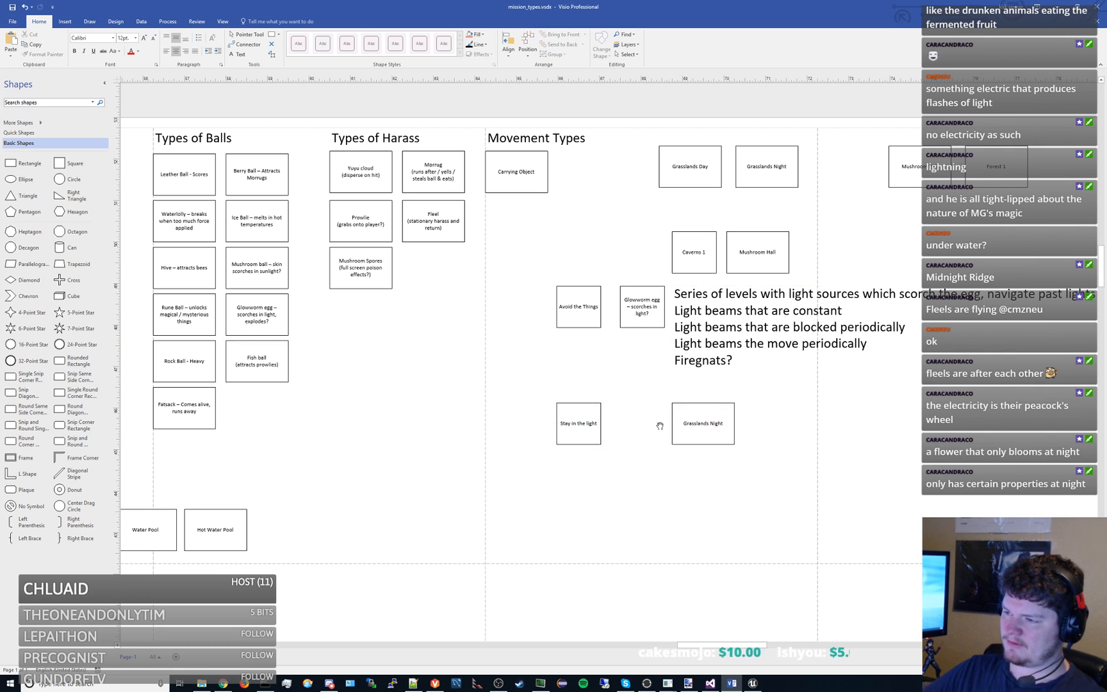
scroll(660, 426, "down", 1)
left_click(684, 350)
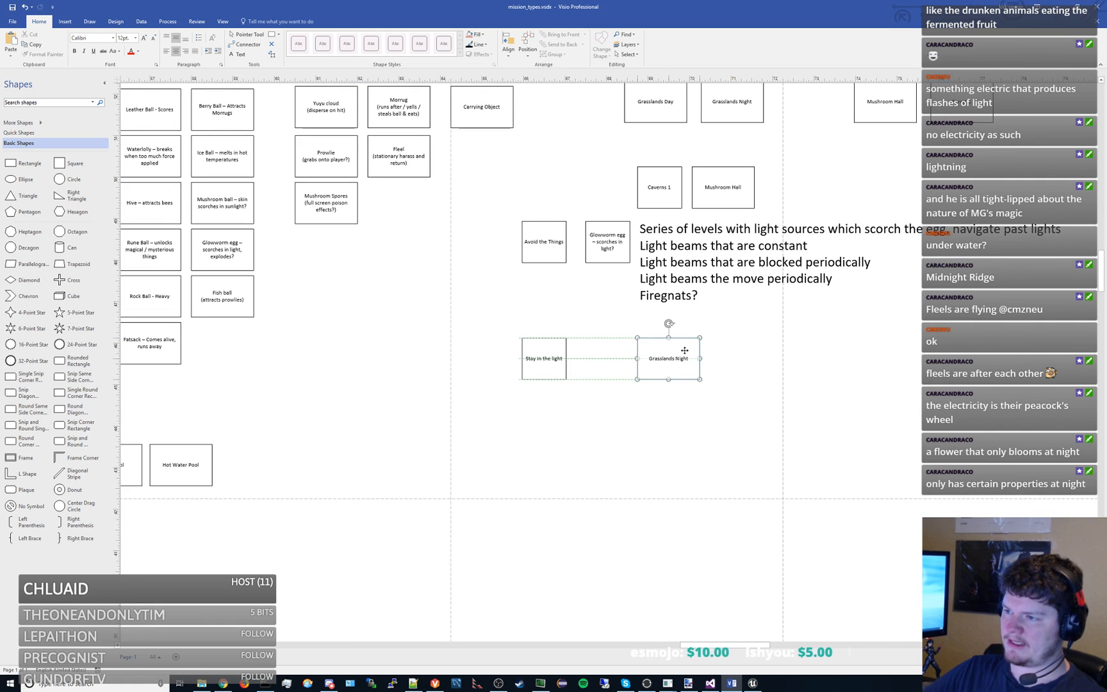
left_click(650, 411)
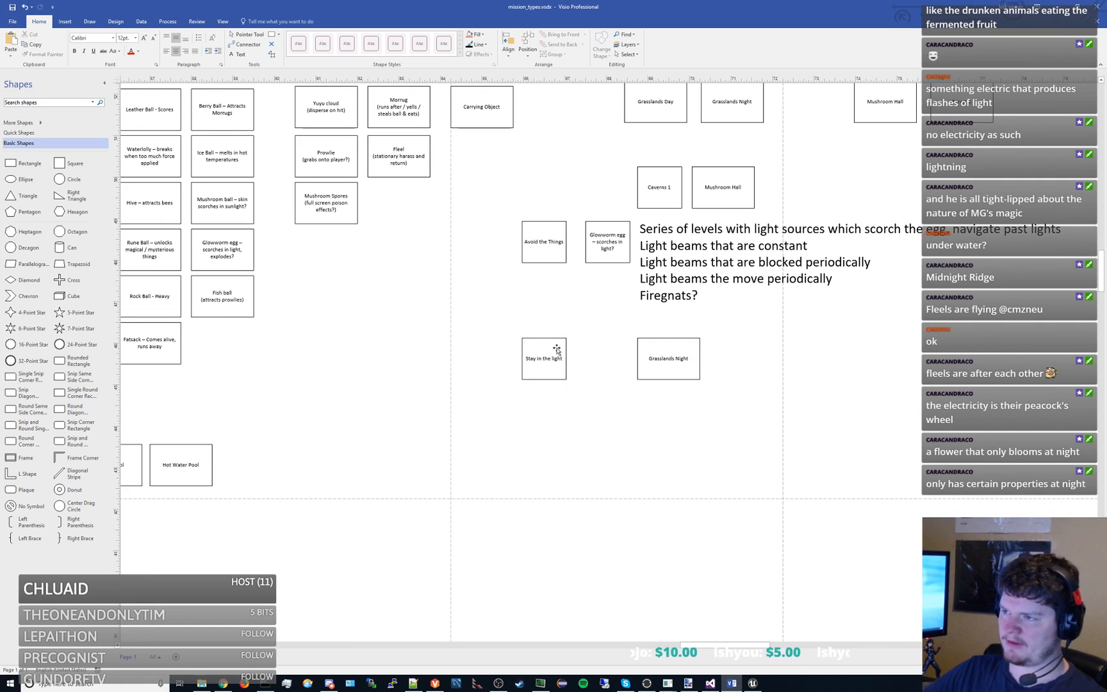
- Move the Stay in the light box below the Grasslands Night copy's row, under Avoid the Things, and relabel it "Stay in range"
left_click_drag(557, 351, 620, 407)
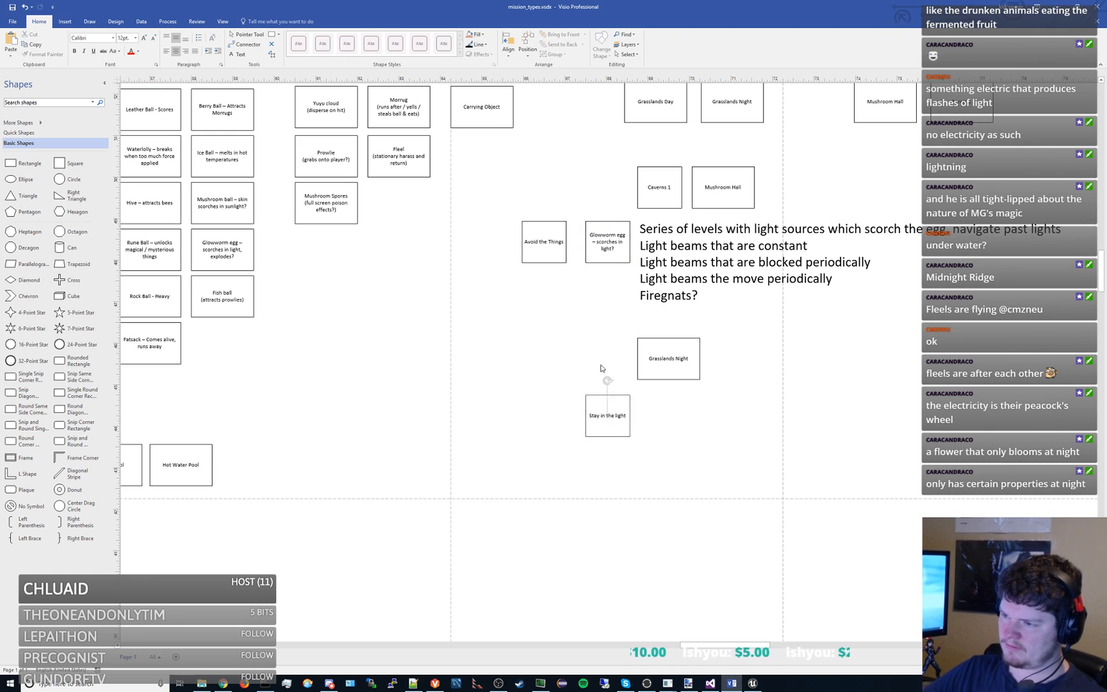
left_click(601, 368)
scroll(457, 358, "left", 1)
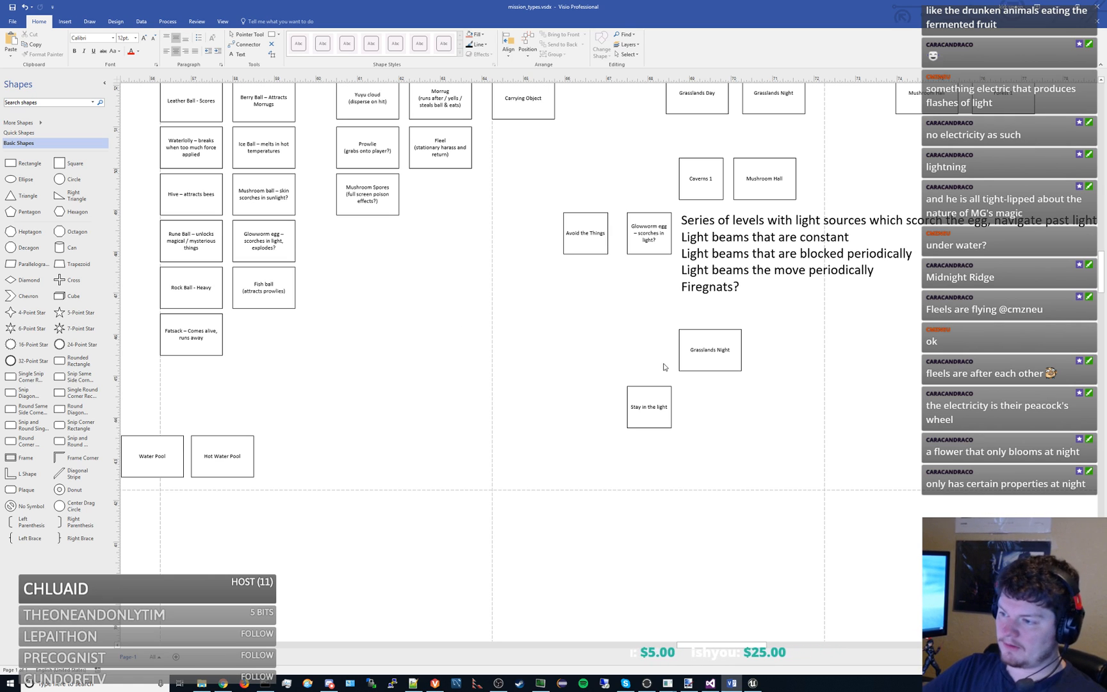
left_click_drag(653, 395, 589, 395)
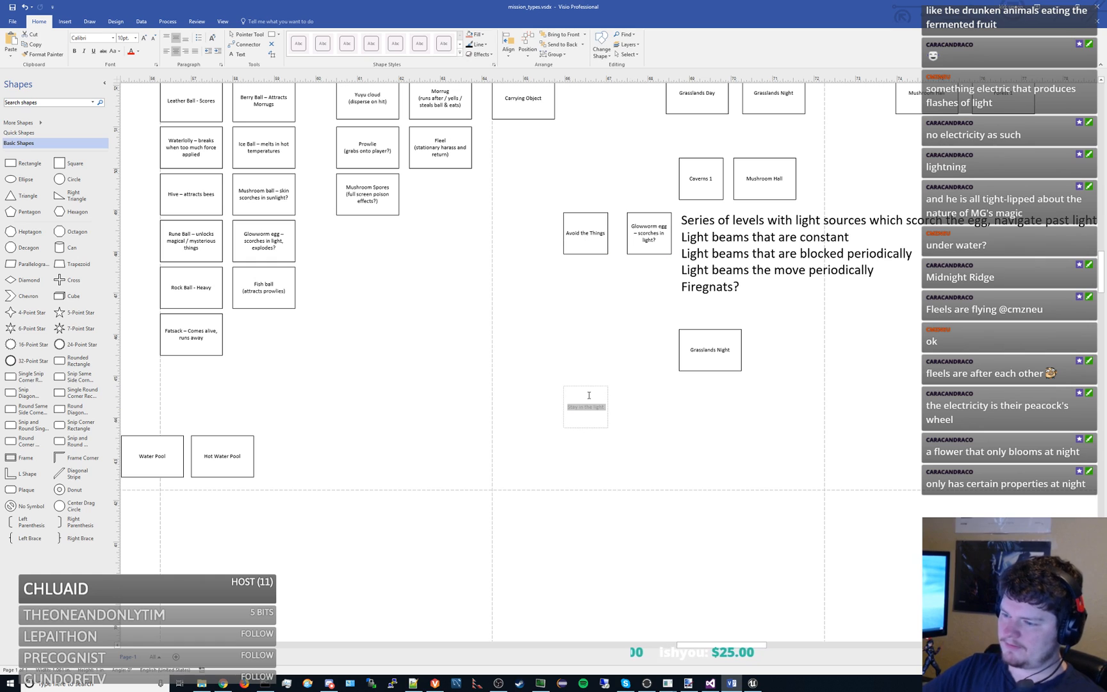
type("Stay in range")
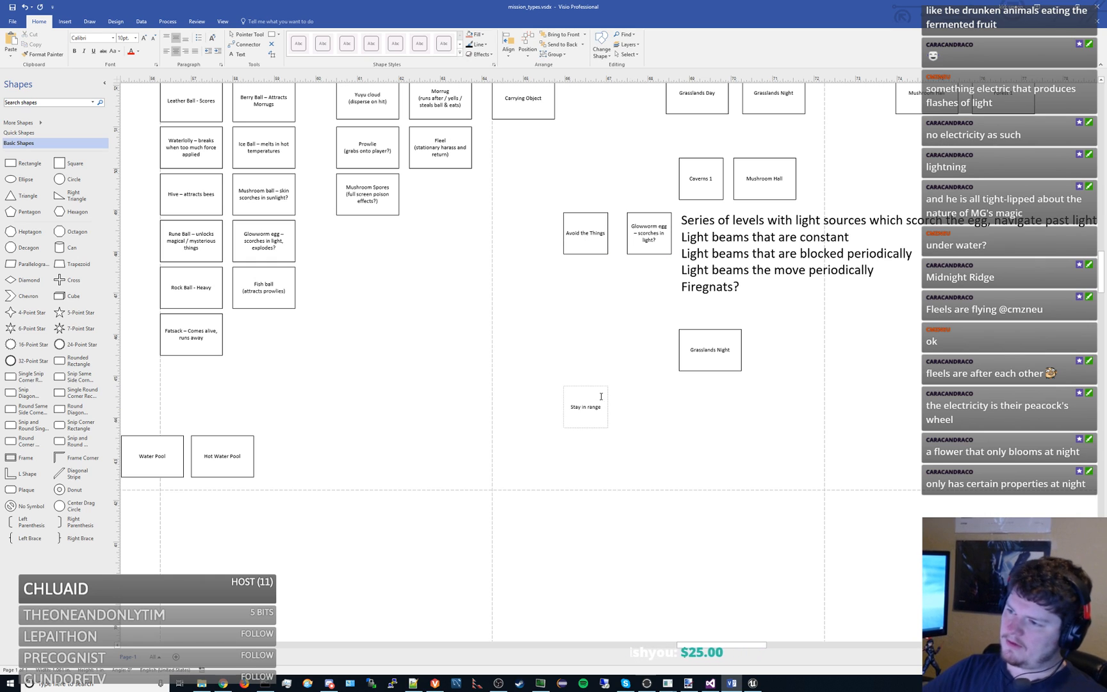
left_click(623, 398)
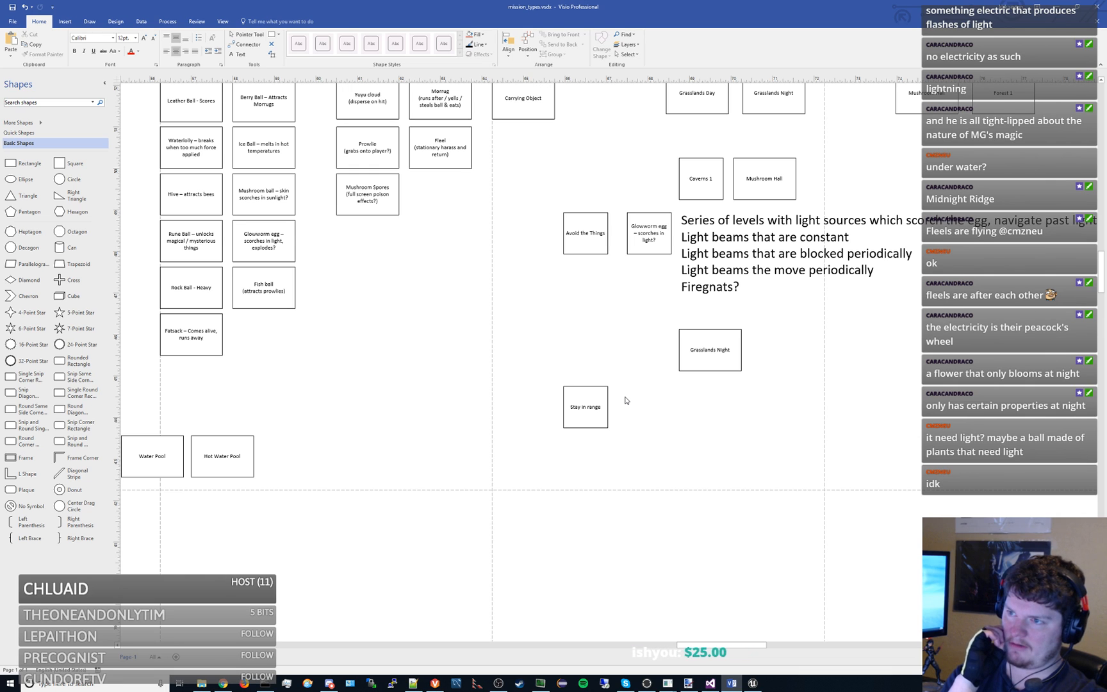
- Duplicate the light-beam note and place the copy under the lower Grasslands Night box, level with Stay in range
left_click_drag(860, 334, 757, 298)
left_click(655, 218)
key("ctrl+c")
key("ctrl+v")
left_click_drag(750, 374, 640, 440)
double_click(672, 395)
left_click_drag(735, 361, 579, 379)
- Replace the text of the copied note beside Stay in range with "Series of levels where you quickly navigate between safe zones with the the ball"
left_click(659, 432)
key("ctrl+a")
type("Seri")
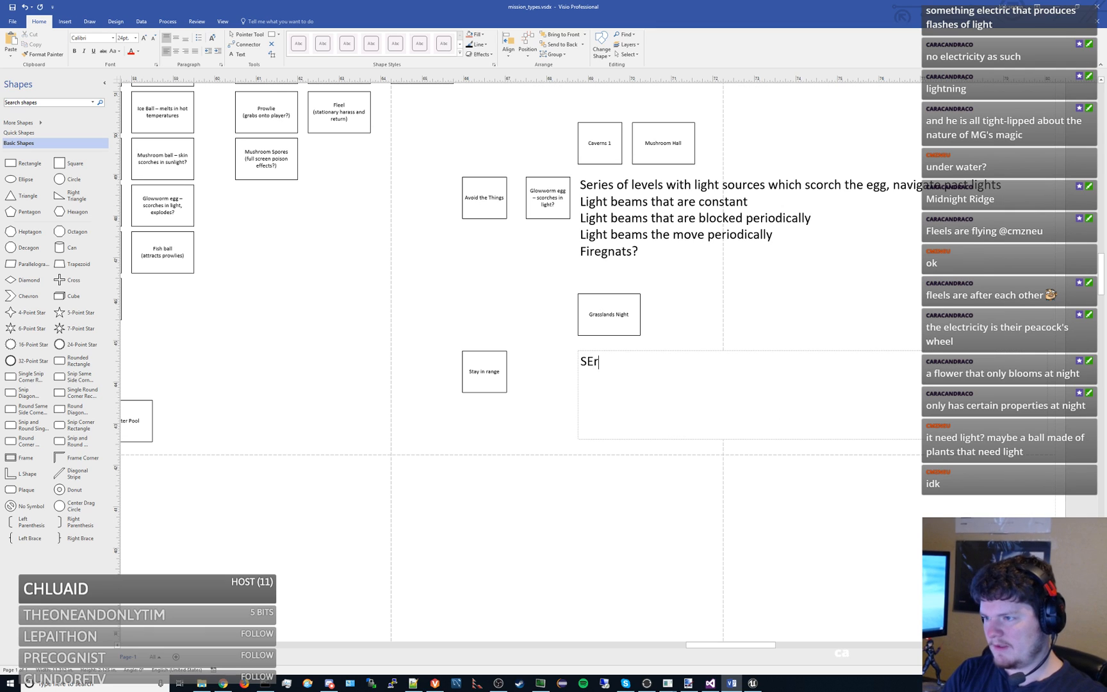
type("es of levels")
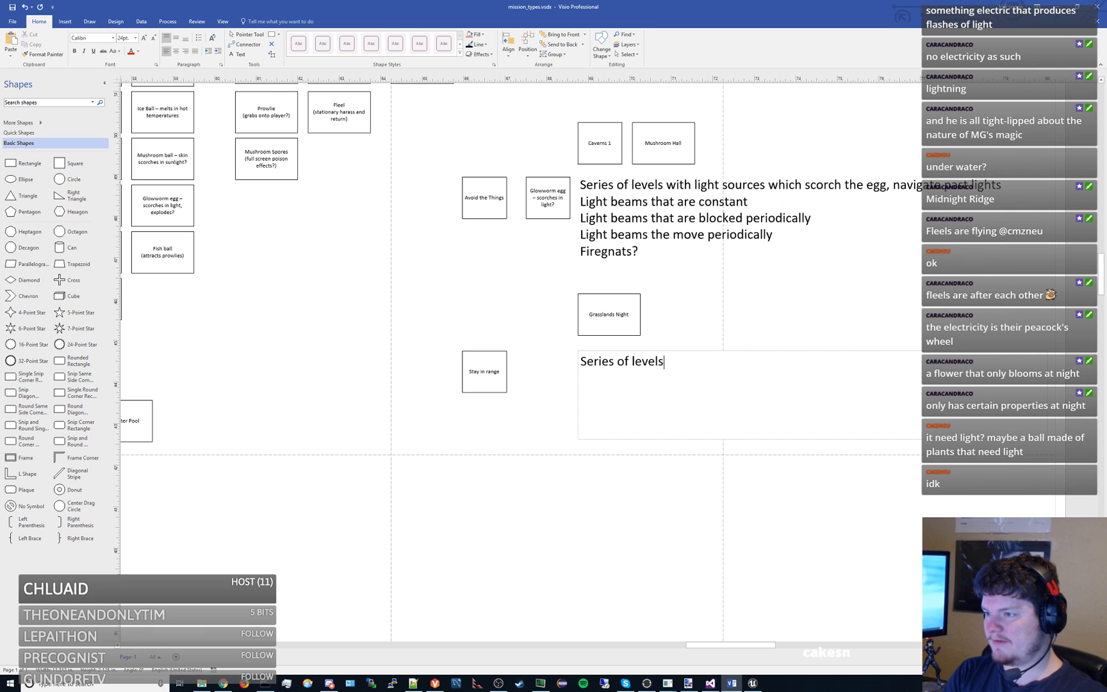
type(" where you q")
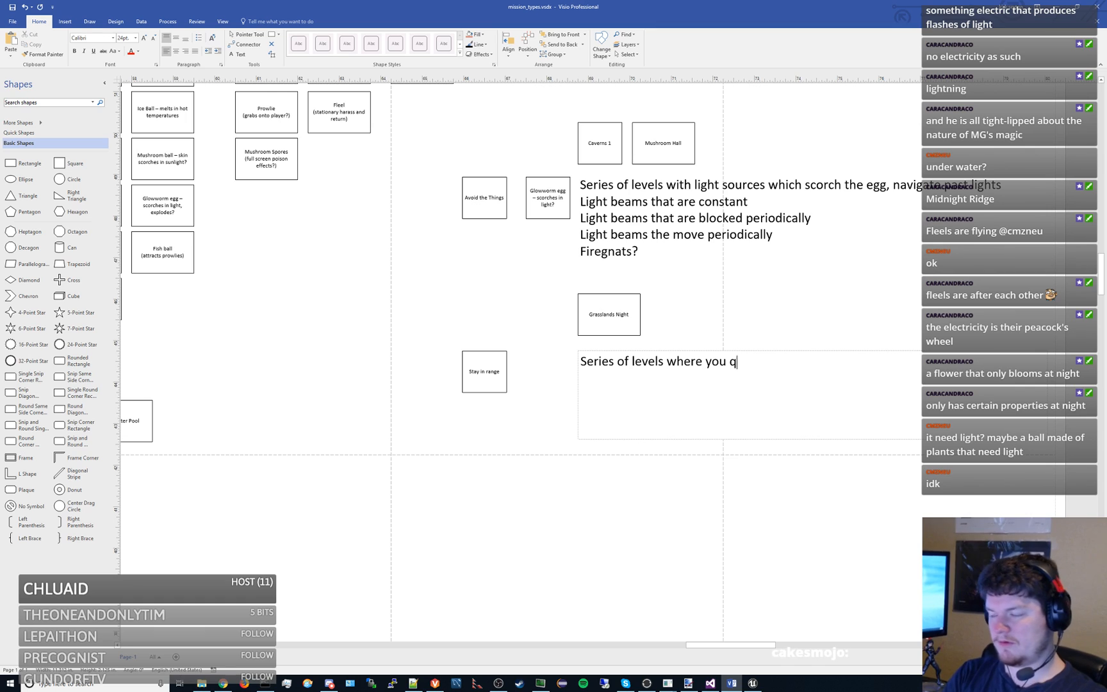
type("uickly navigate be")
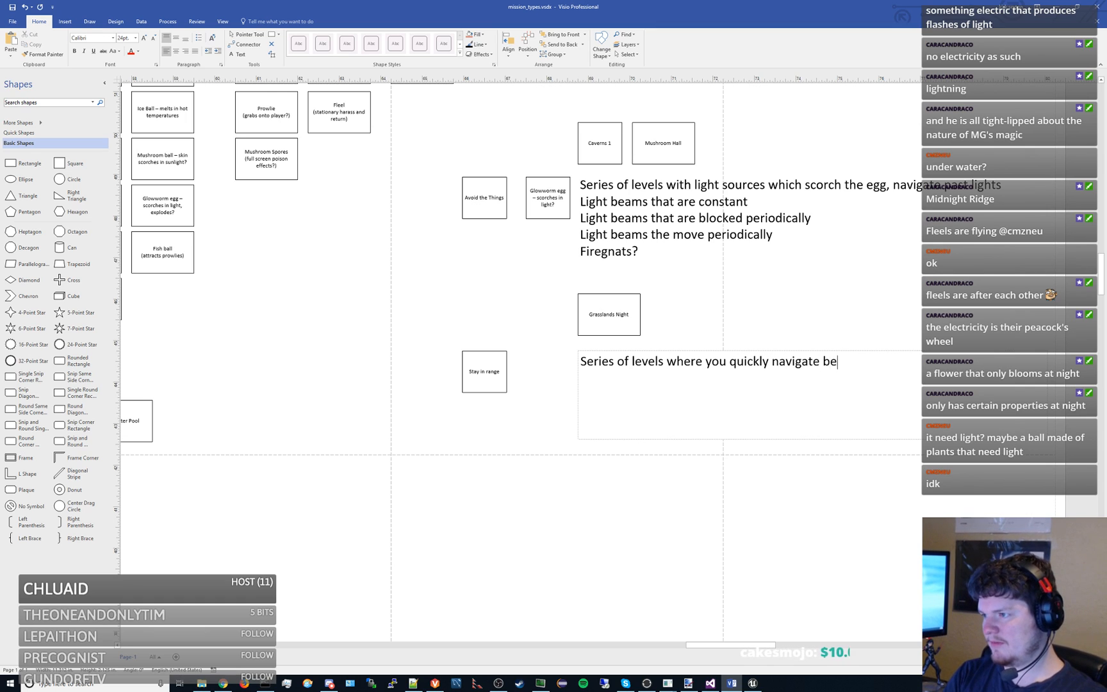
type("tween safe z")
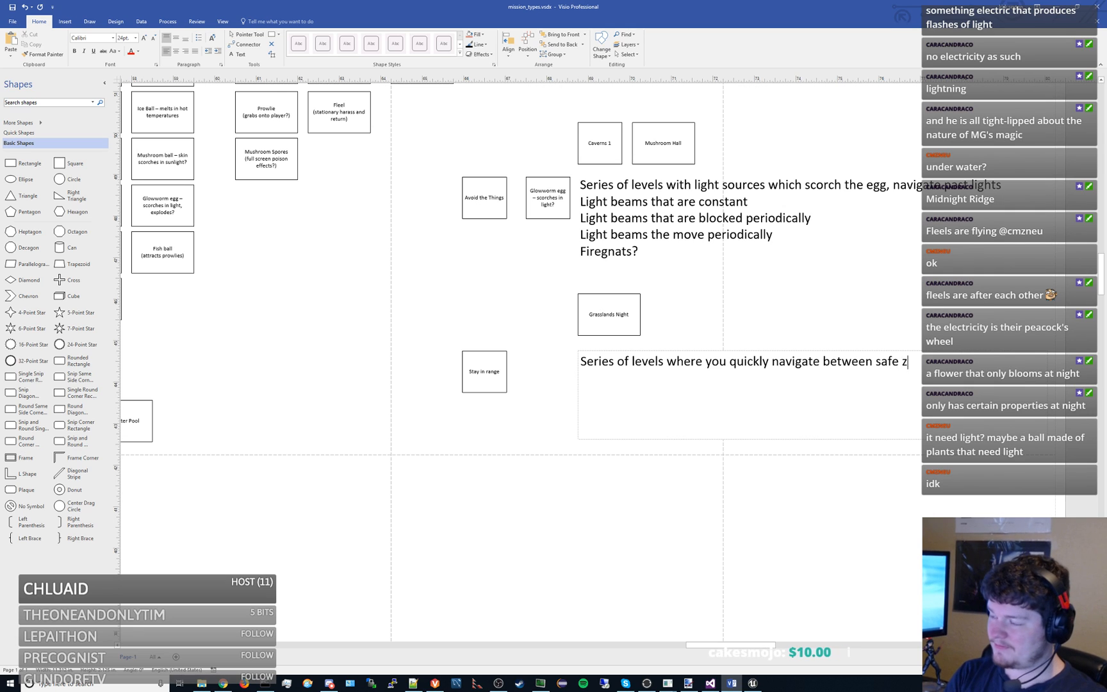
type("ones with the ")
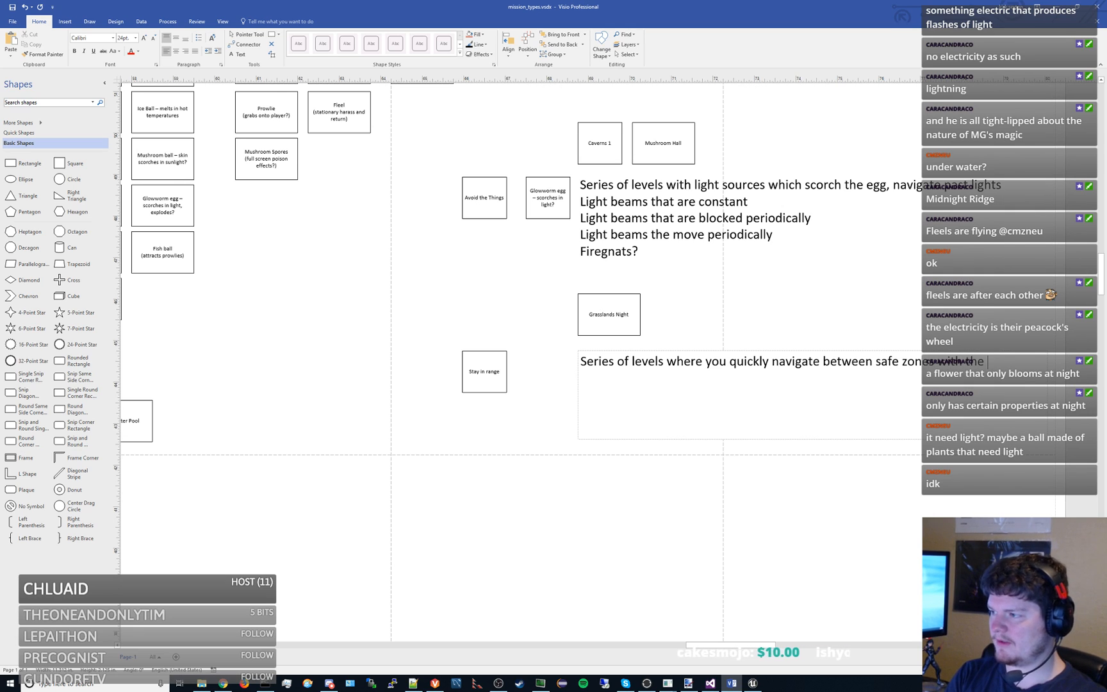
type("th eegg")
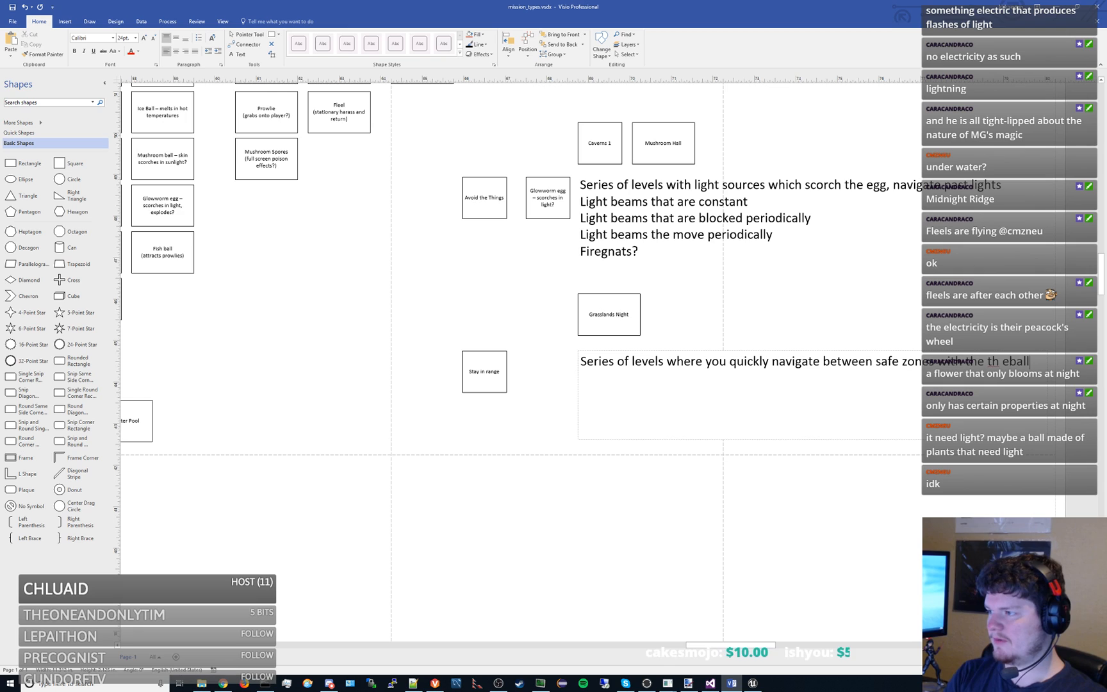
key("BackSpace")
key("BackSpace")
key("BackSpace")
key("BackSpace")
key("BackSpace")
type("e ball")
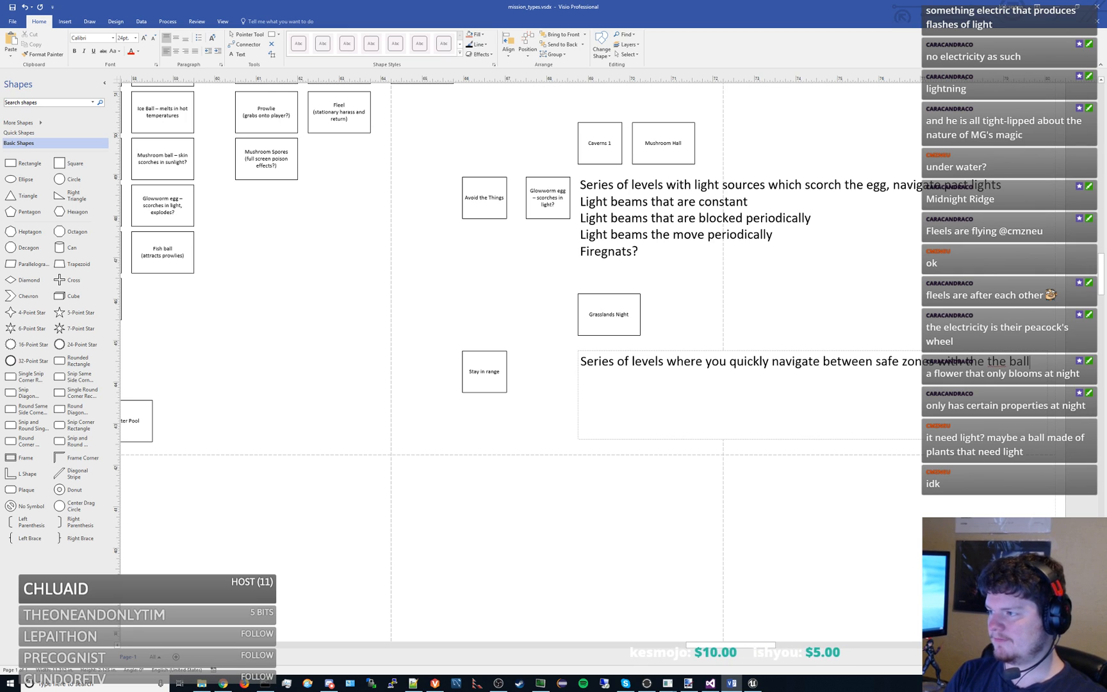
- Add a second line reading "Yuyu," to the Stay in range note
key("Return")
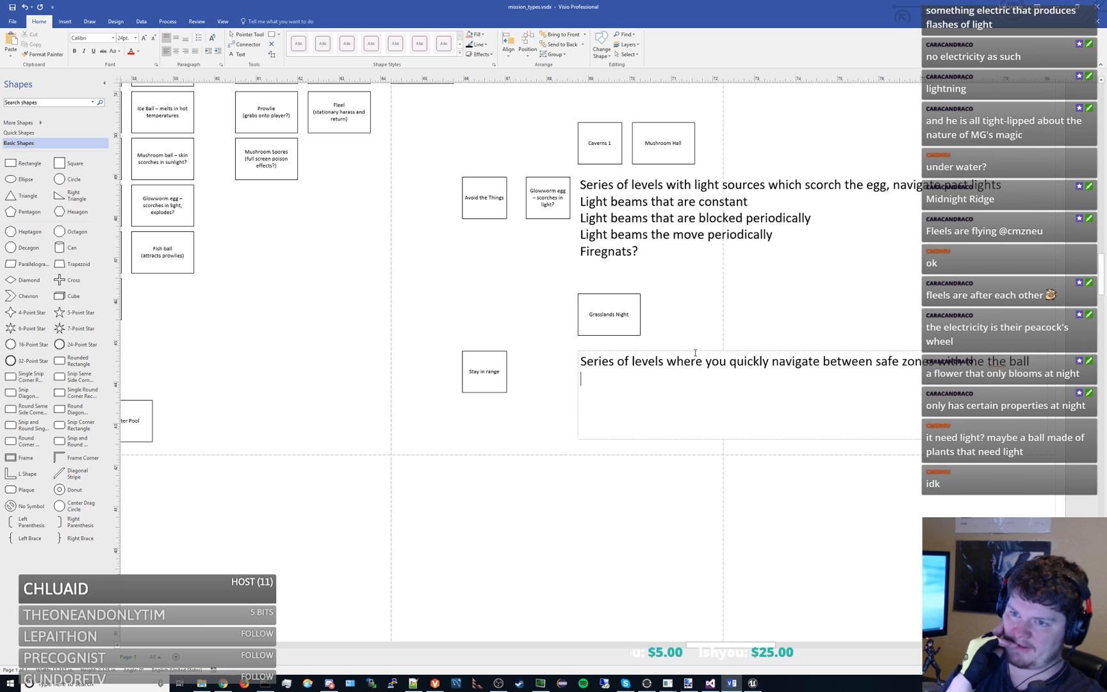
type("Yuy")
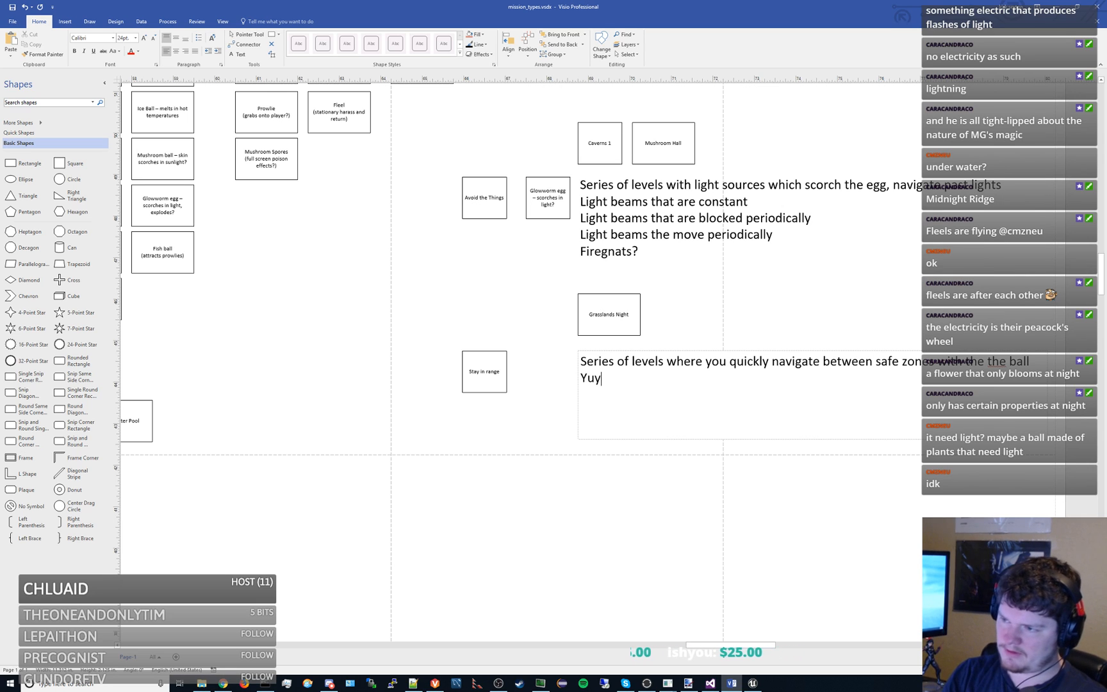
type("u,")
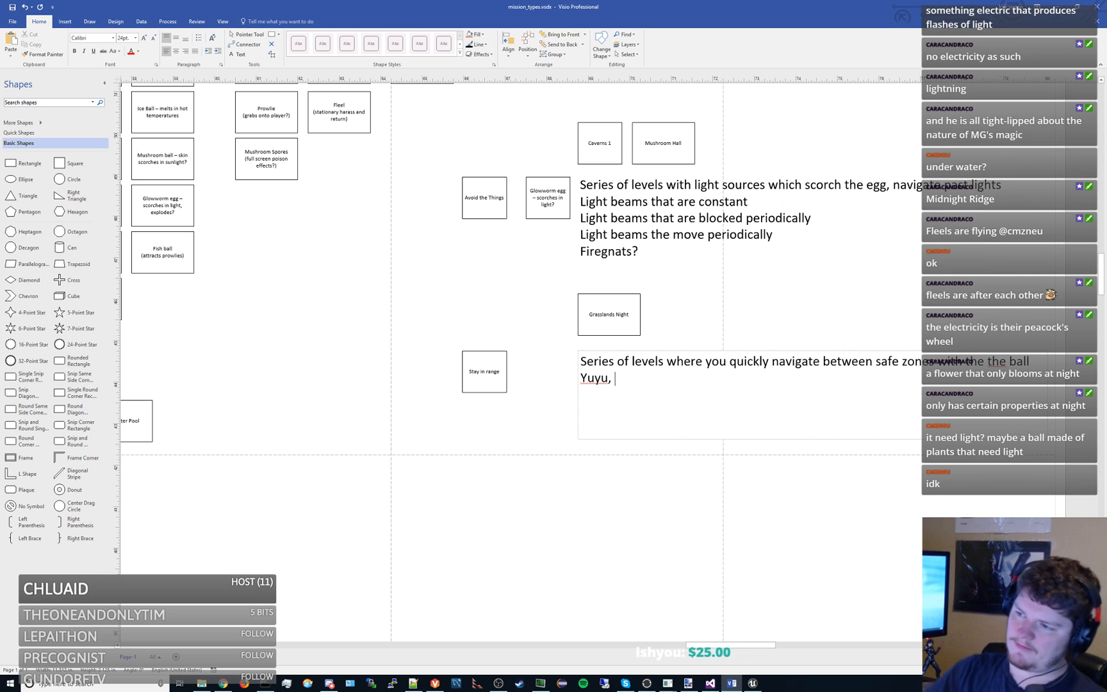
left_click(283, 246)
scroll(571, 314, "down", 3)
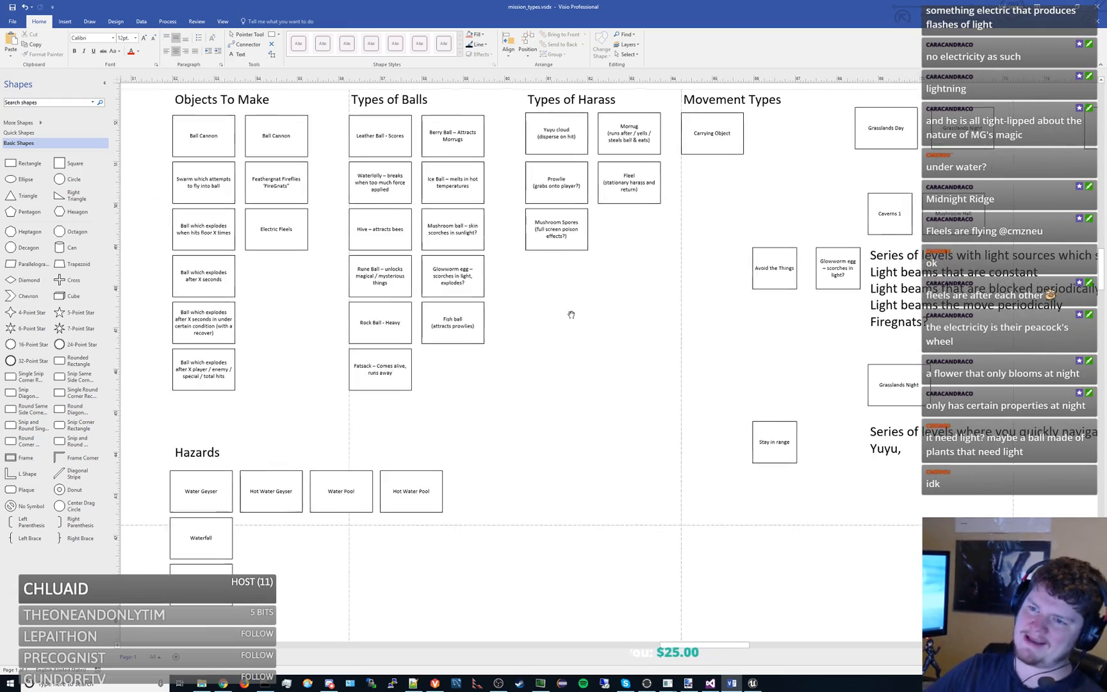
scroll(509, 314, "up", 2)
left_click_drag(456, 305, 448, 301)
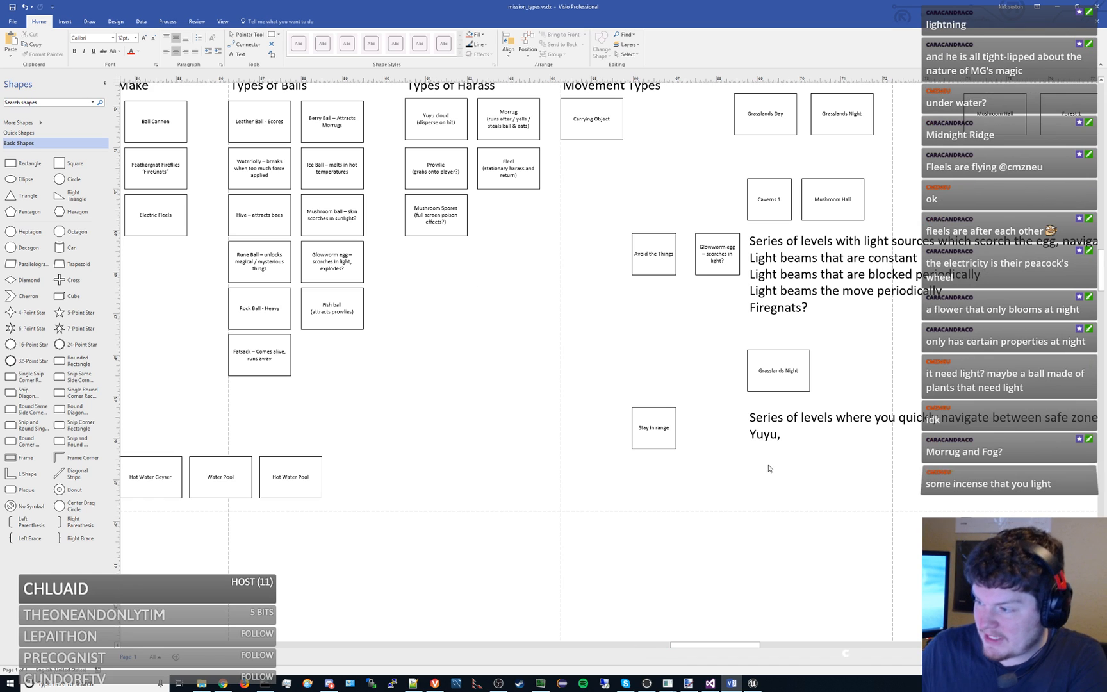
- Duplicate the Stay in range box, place the copy straight below it and label it "Stealth"
left_click_drag(829, 513, 669, 419)
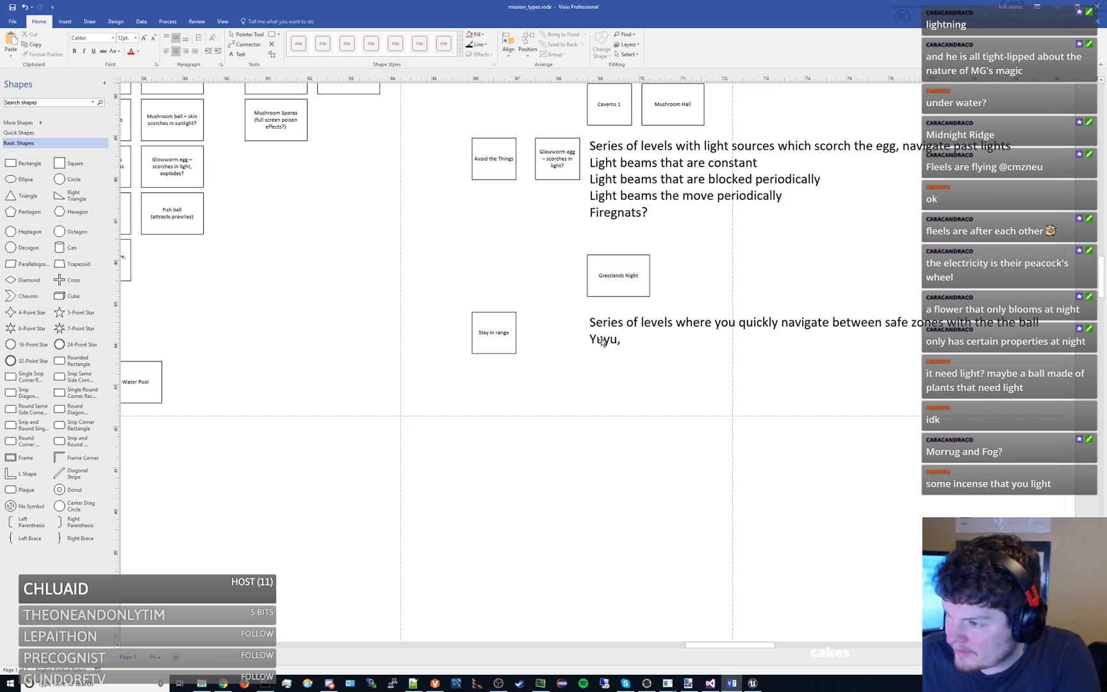
left_click(505, 329)
key("ctrl+v")
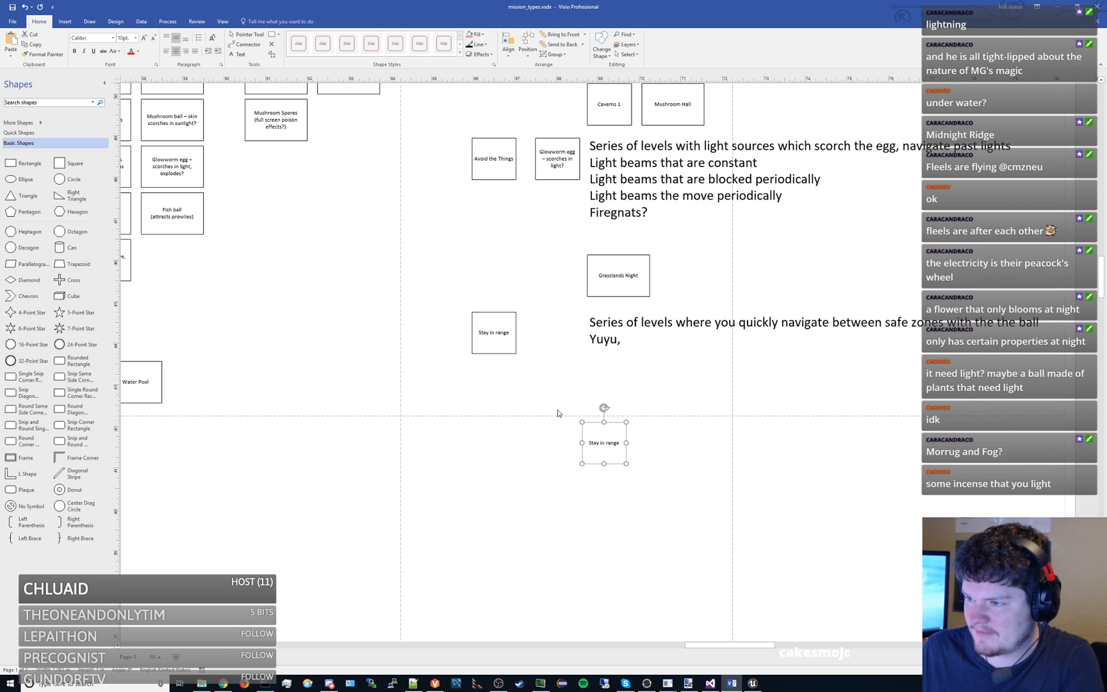
left_click_drag(597, 431, 489, 468)
double_click(495, 474)
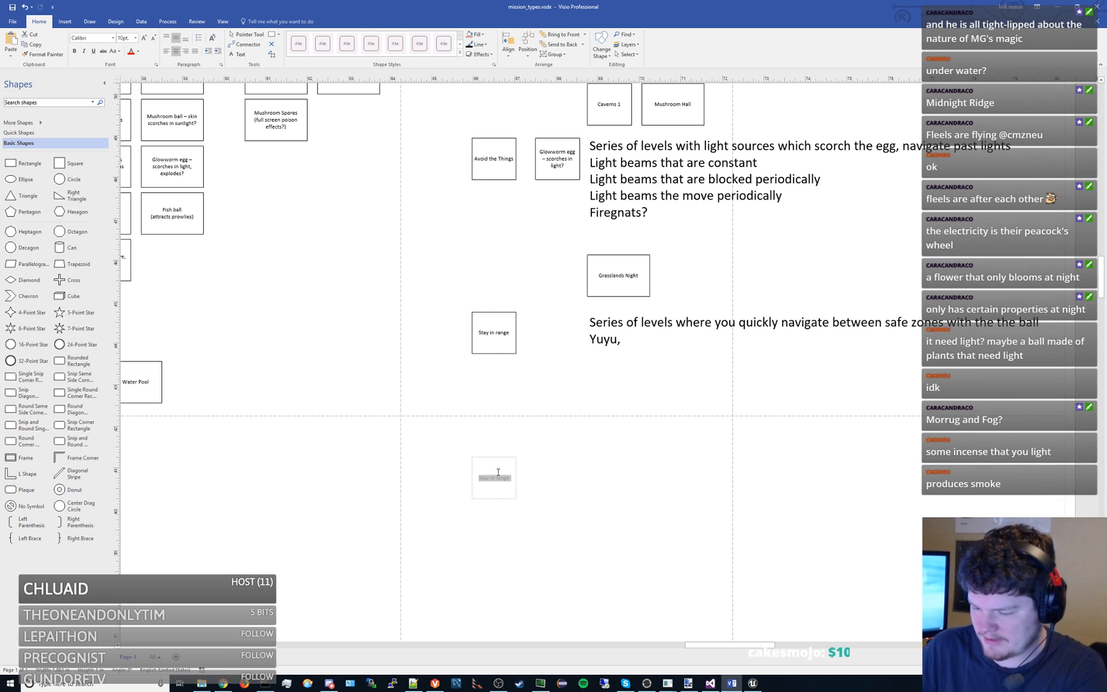
type("Stealth")
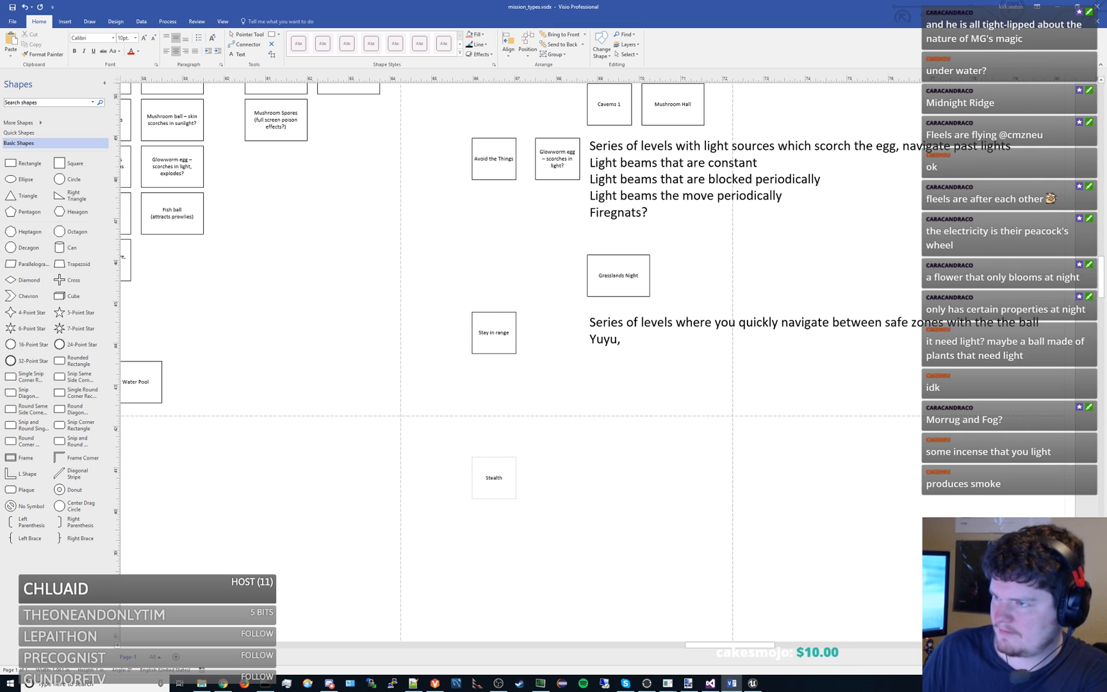
left_click(566, 459)
- Place a copy of the Forest 1 box beneath the Stay in range note, slightly above the Stealth row
left_click(613, 282)
scroll(769, 400, "up", 2)
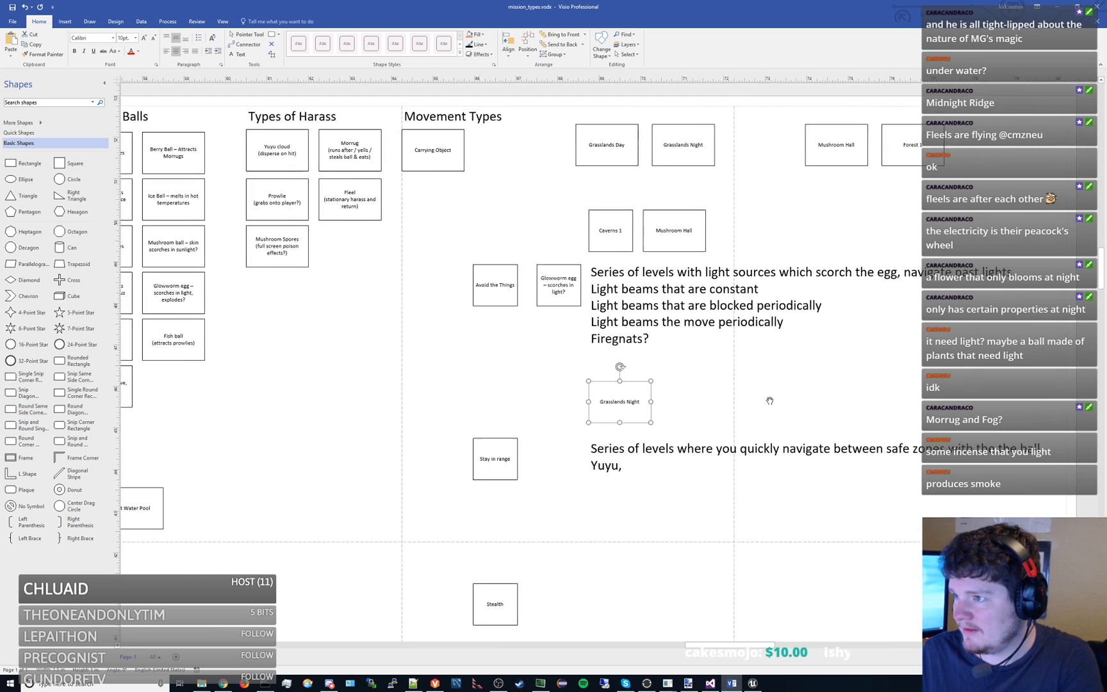
scroll(770, 400, "up", 1)
left_click(887, 204)
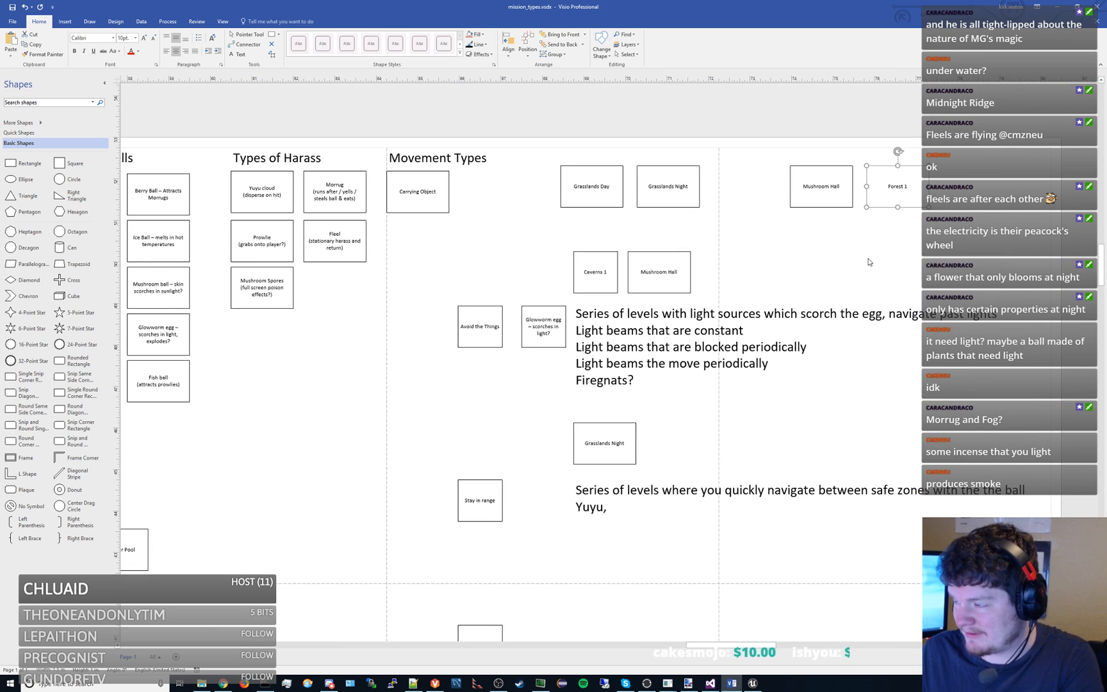
scroll(734, 477, "down", 4)
key("ctrl+v")
left_click_drag(599, 362, 645, 380)
- Duplicate the Stay in range note and place the copy under the lower Forest 1 box, level with Stealth
left_click(661, 271)
key("ctrl+c")
key("ctrl+v")
left_click_drag(764, 374, 676, 423)
- Replace the Stealth note's text with "Series of levels where you quickly navigate past patrolling baddies"
double_click(770, 447)
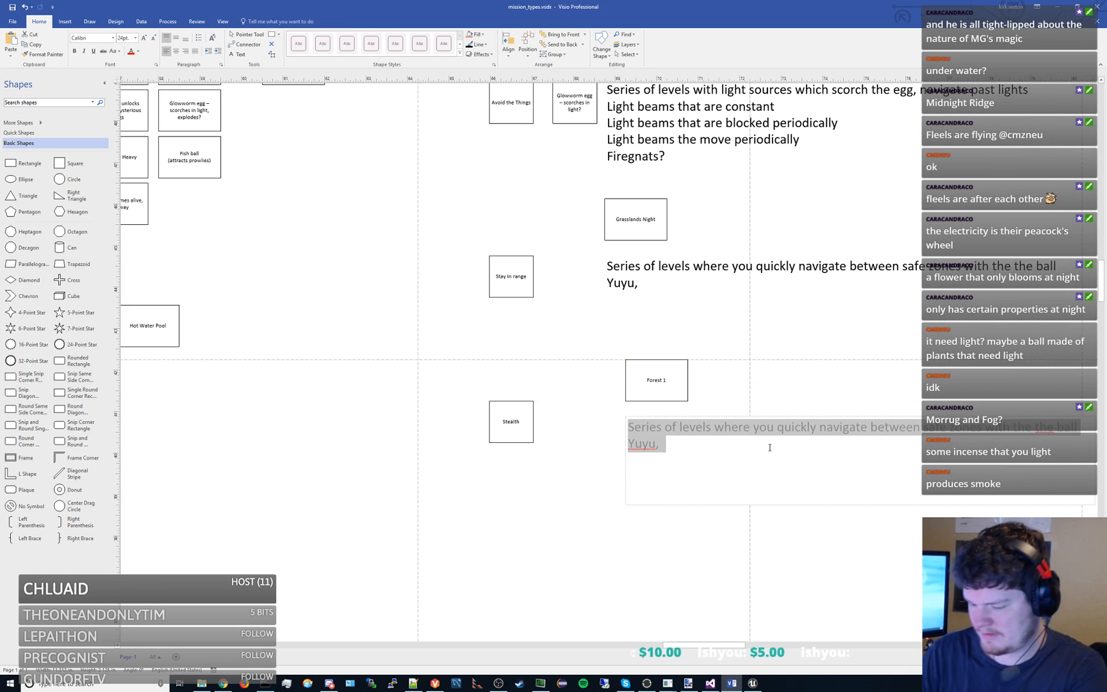
type("Series of levels ww")
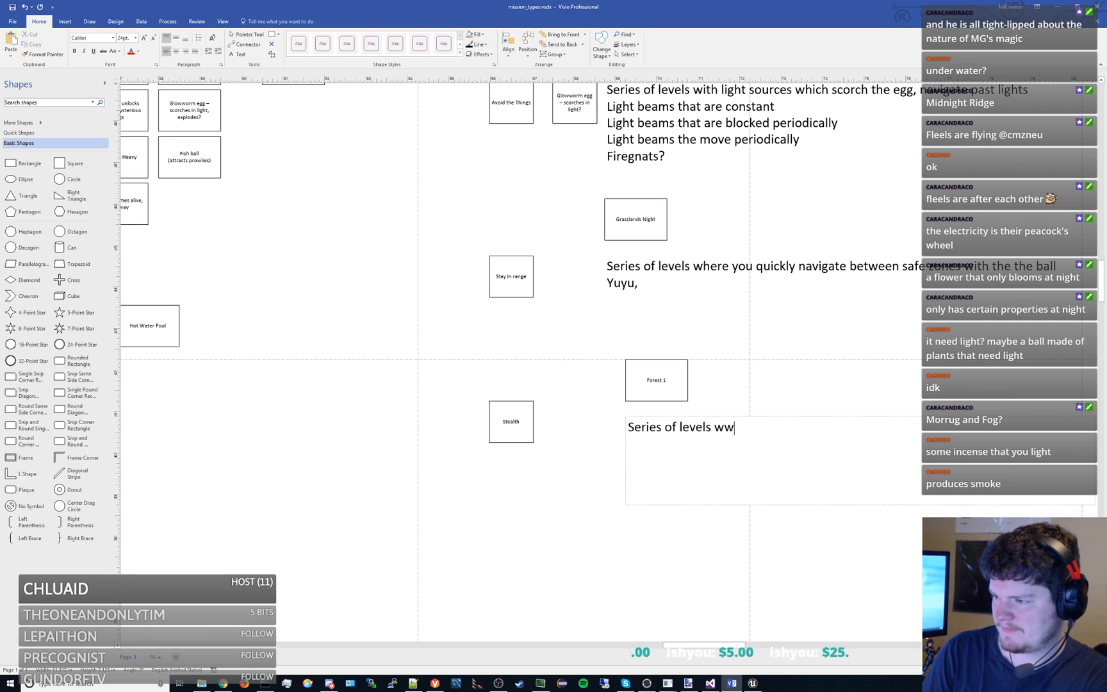
type("here")
key("BackSpace")
key("BackSpace")
key("BackSpace")
key("BackSpace")
key("BackSpace")
type("er")
key("BackSpace")
key("BackSpace")
type("he")
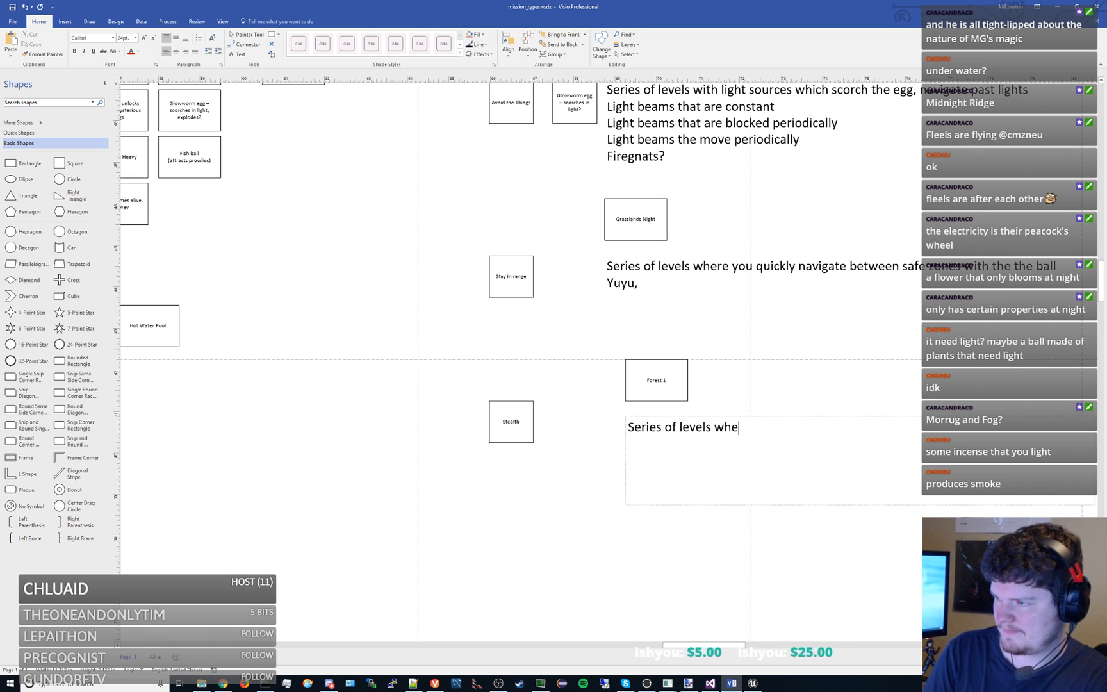
type("re you quickly navi")
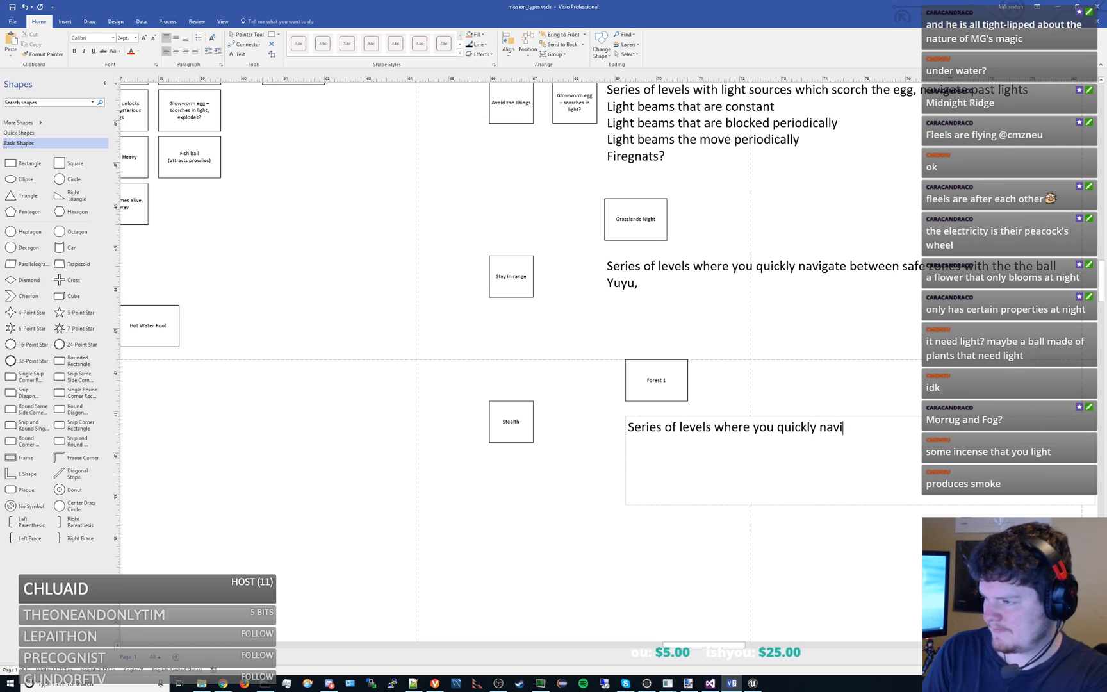
type("gate past patro")
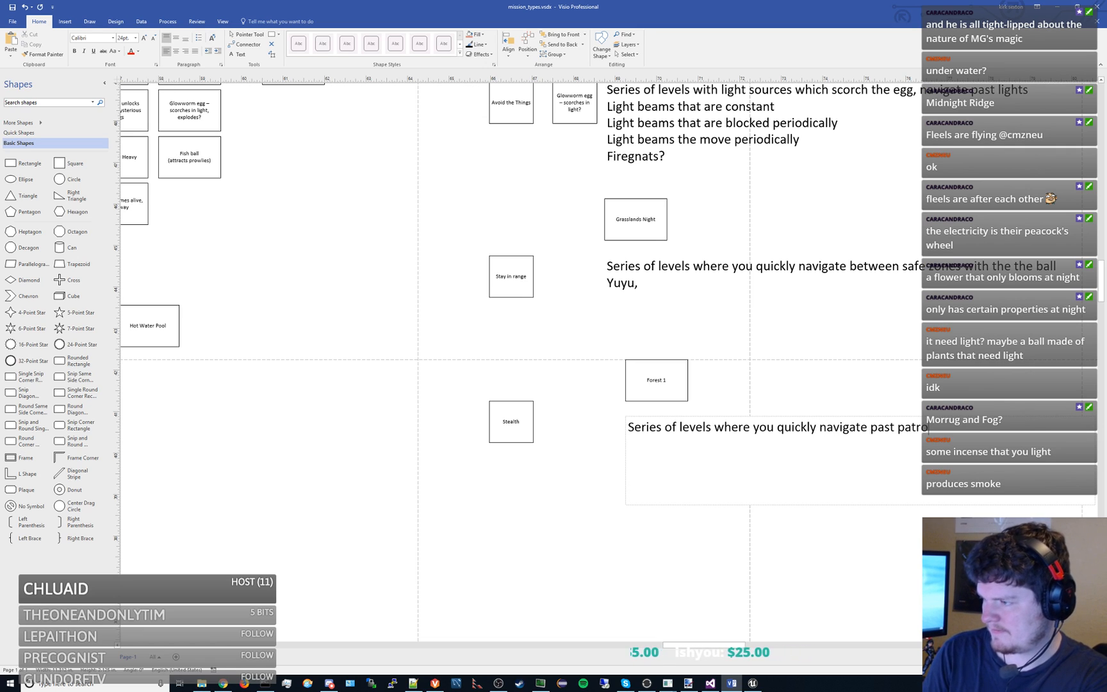
type("lling baddies")
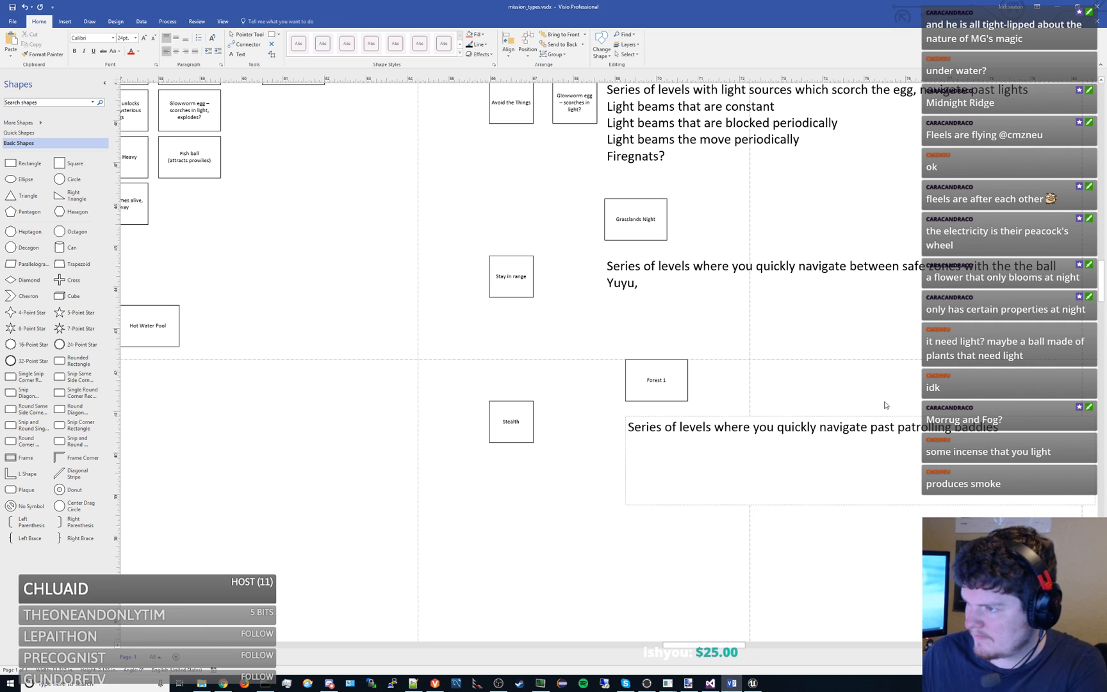
left_click(789, 397)
- Add a second line reading "Morrug / Prowlie" to the Stealth note
double_click(972, 428)
left_click(1016, 430)
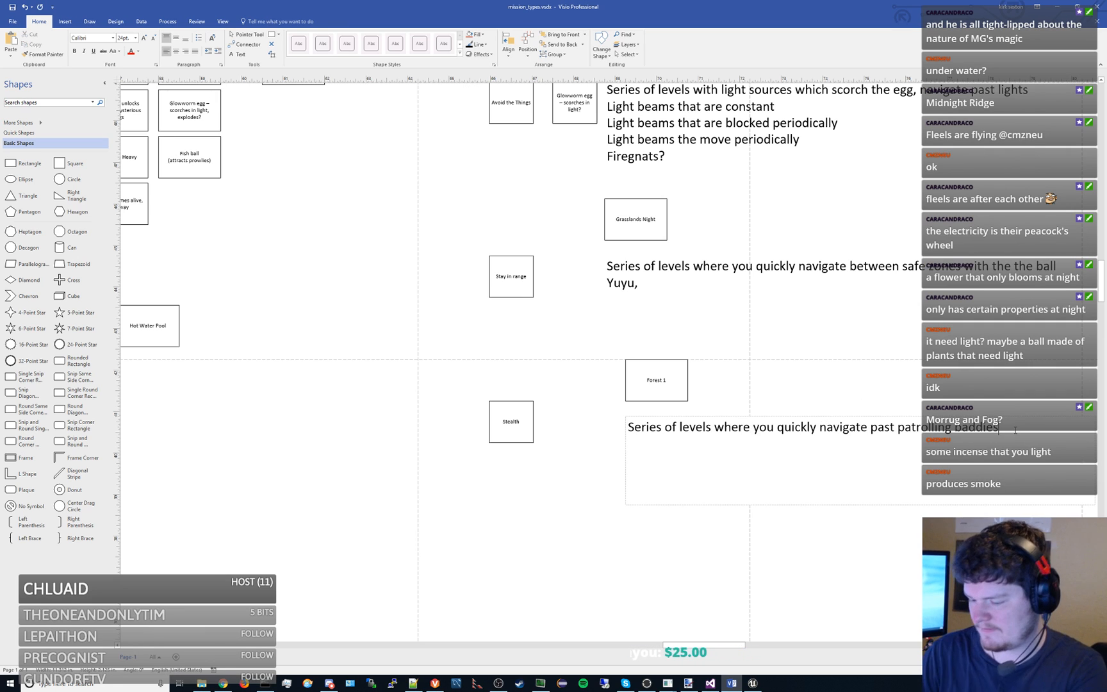
key("Return")
type("Morrug")
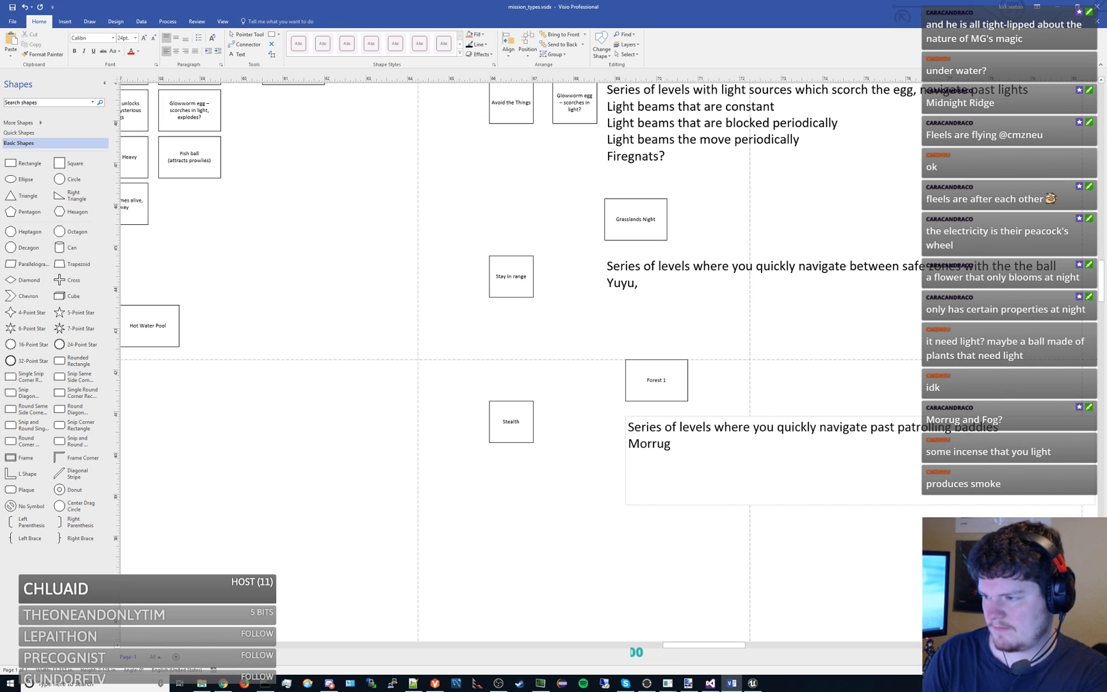
type(" / Prowlie")
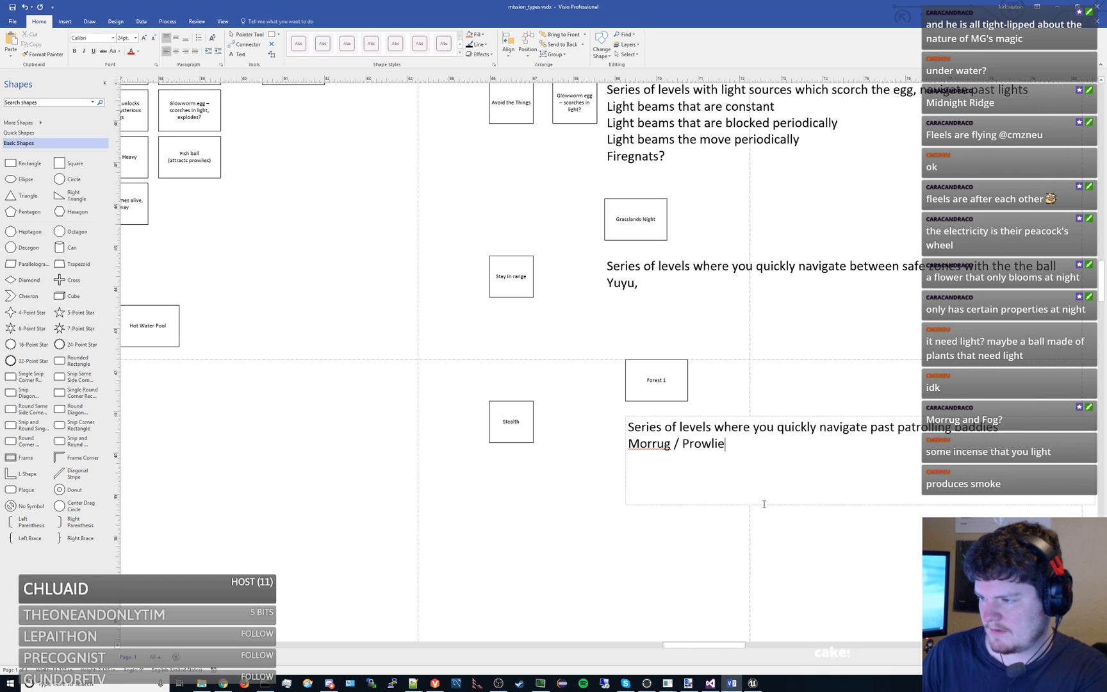
left_click(726, 374)
- Place a copy of the "Berry Ball – Attracts Morrugs" box directly beside the Stealth box
left_click_drag(467, 348, 737, 462)
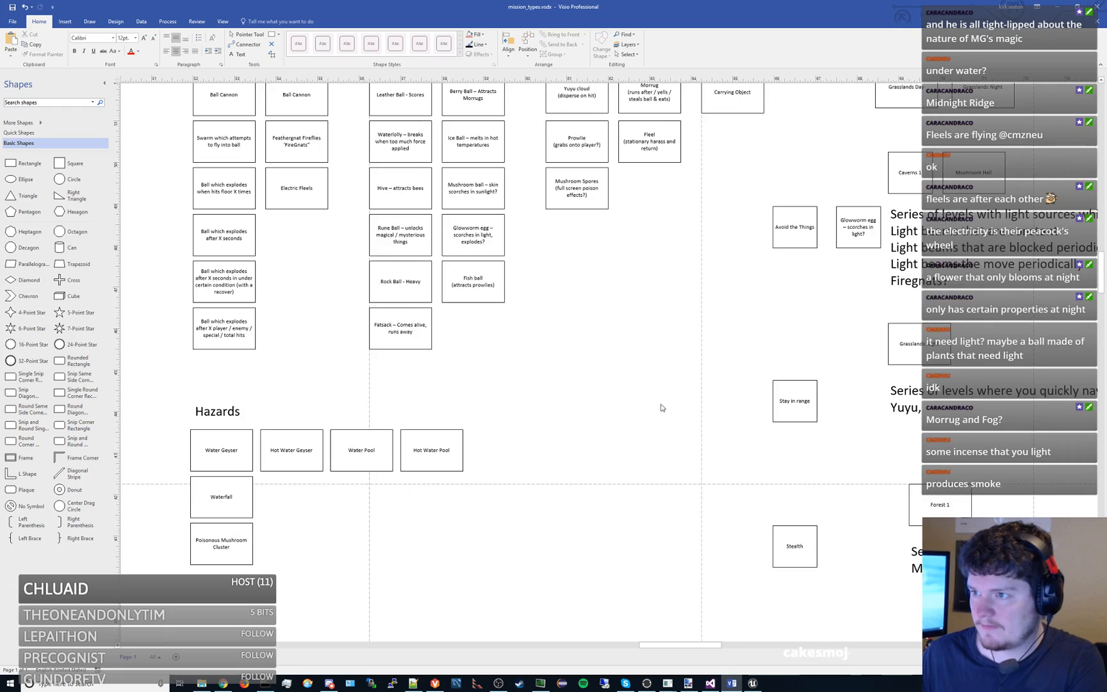
left_click_drag(667, 409, 491, 257)
left_click(531, 189)
key("ctrl+v")
left_click_drag(754, 409, 730, 412)
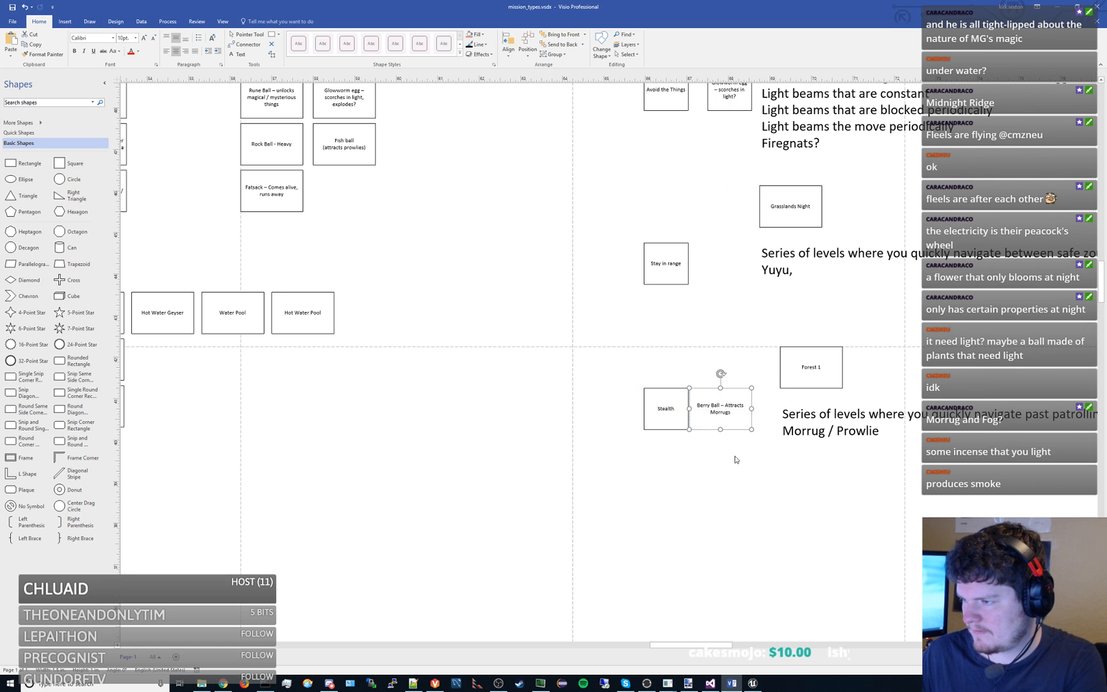
left_click(734, 456)
- Remove "/ Prowlie" from the Stealth note so its second line reads only "Morrug"
left_click(847, 445)
double_click(848, 438)
double_click(853, 434)
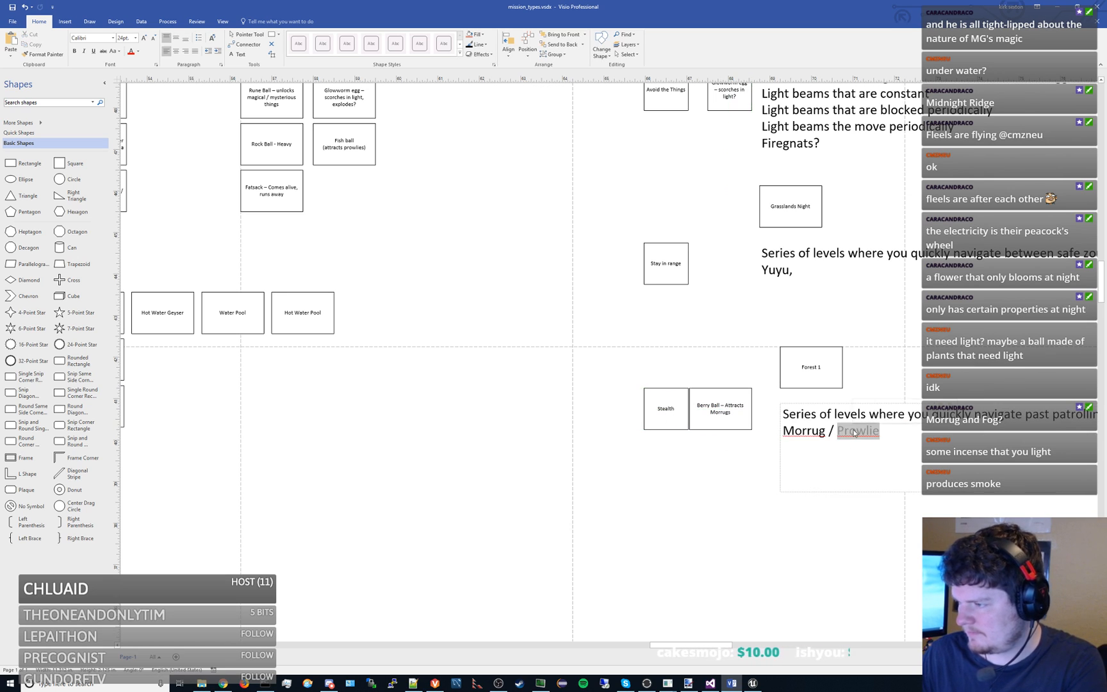
key("BackSpace")
key("BackSpace")
key("BackSpace")
key("BackSpace")
left_click(687, 481)
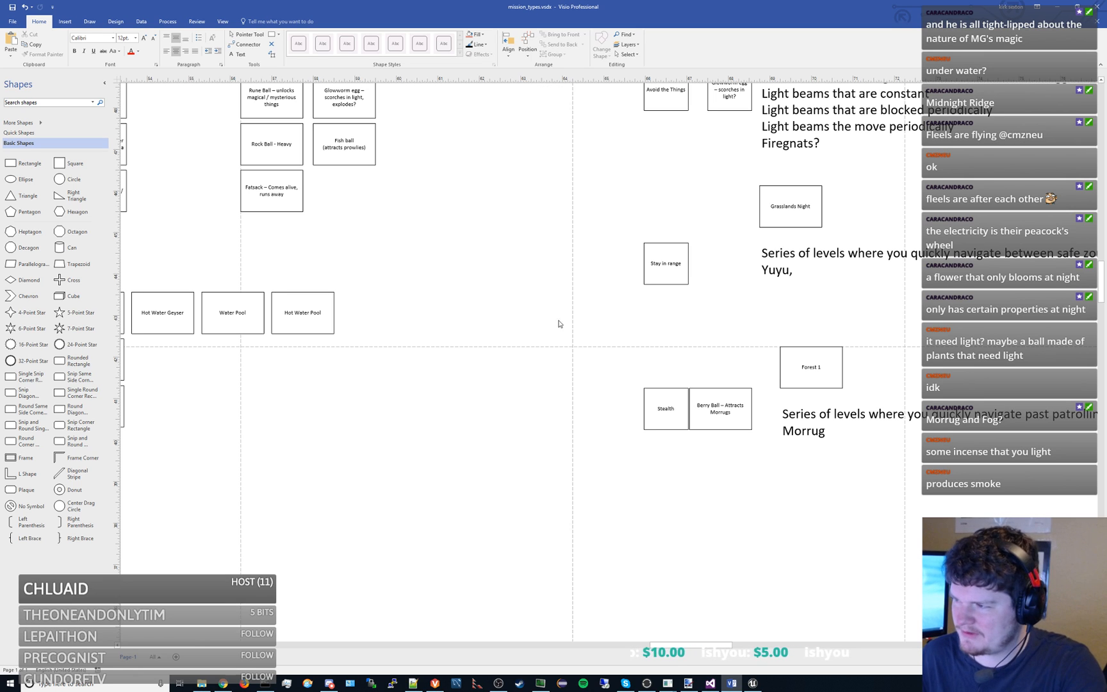
- Move the whole Stealth group, with its Forest 1 box and note, so they align with the Grasslands Night box and note above
scroll(717, 314, "down", 2)
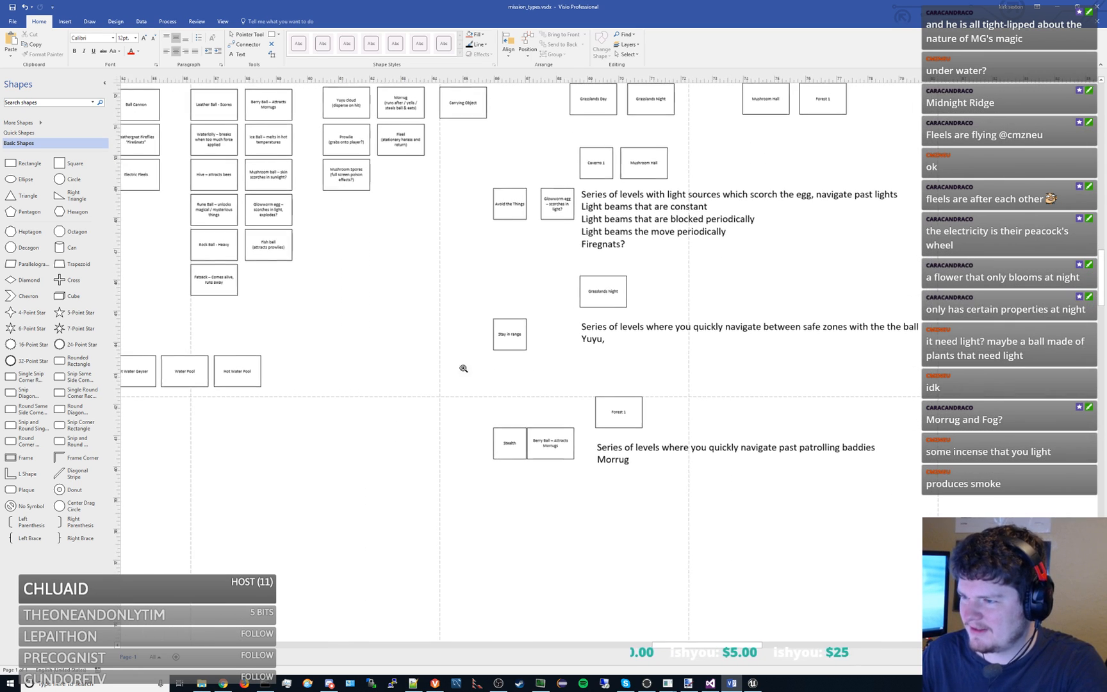
left_click_drag(452, 384, 967, 612)
left_click_drag(623, 424, 608, 425)
left_click(610, 377)
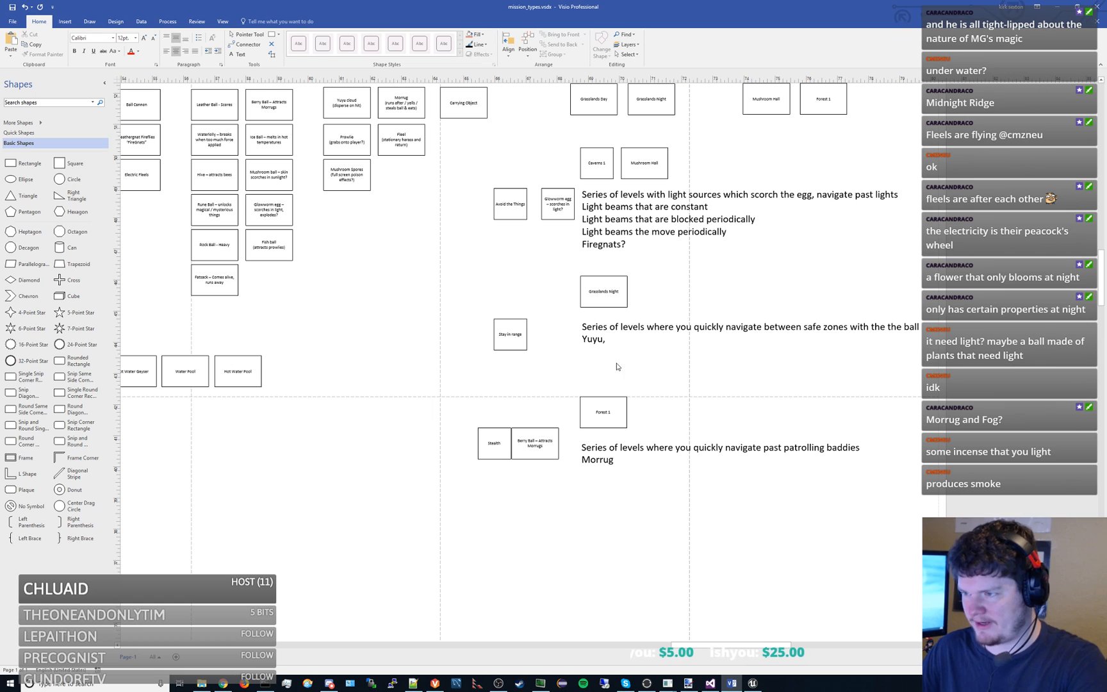
- Shift the Stay in range, Avoid the Things and Glowworm egg boxes to the left, aligning both mission boxes with Stealth
left_click_drag(632, 363, 651, 390)
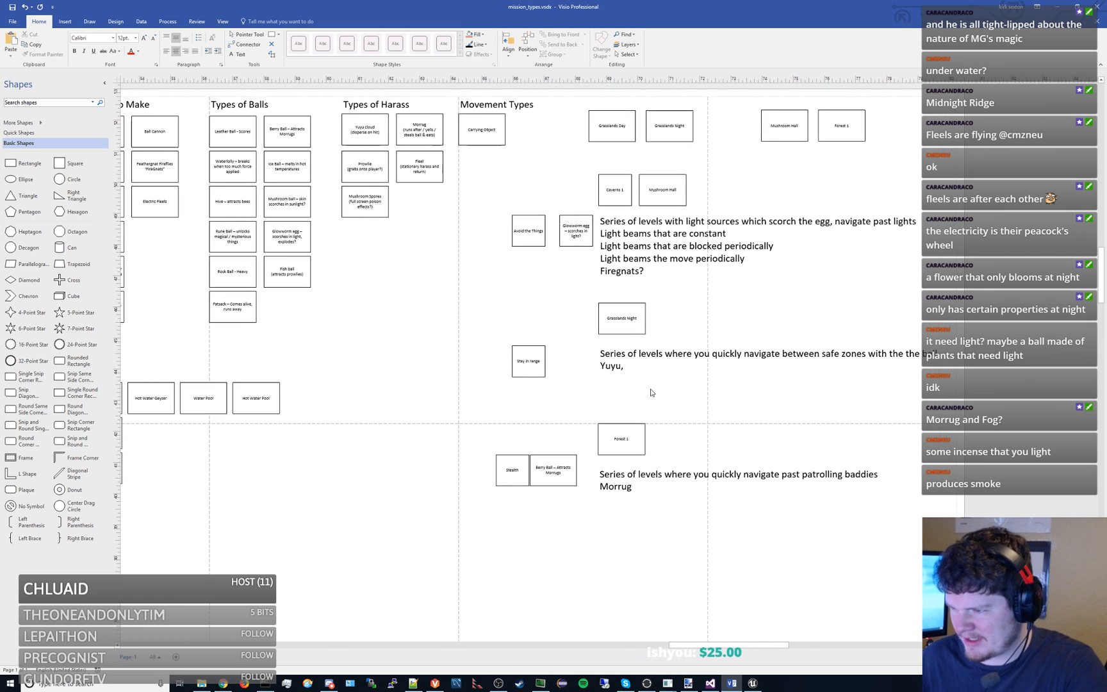
left_click_drag(539, 362, 524, 363)
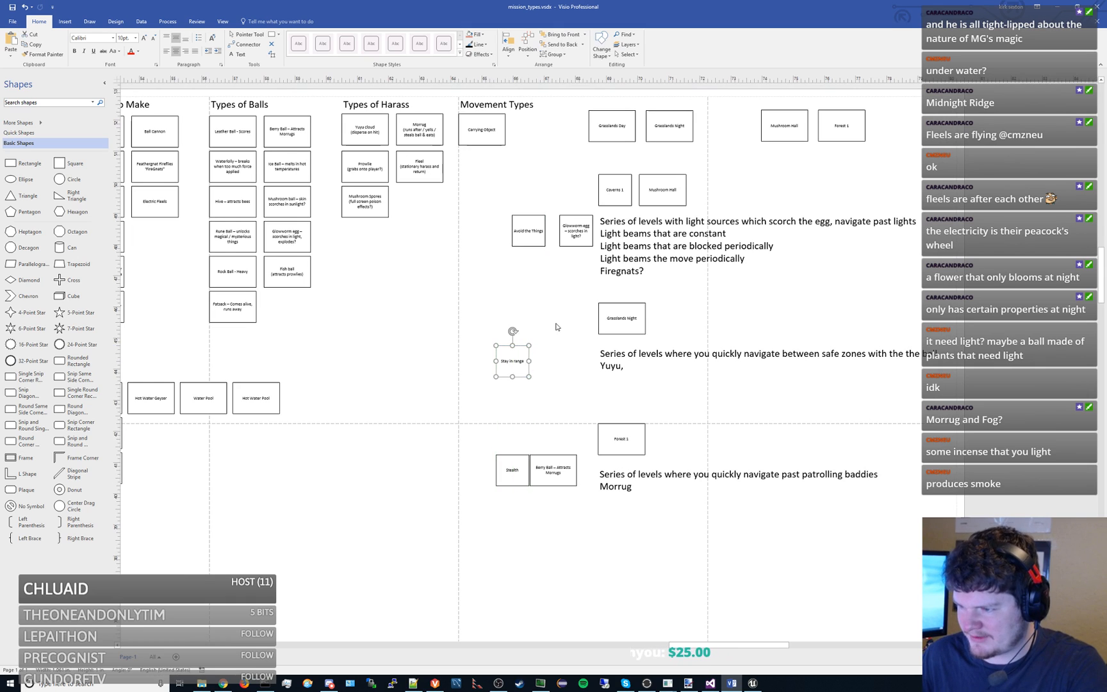
mouse_move(529, 235)
left_mouse_down()
mouse_move(513, 236)
mouse_move(551, 237)
left_mouse_up()
left_click(558, 279)
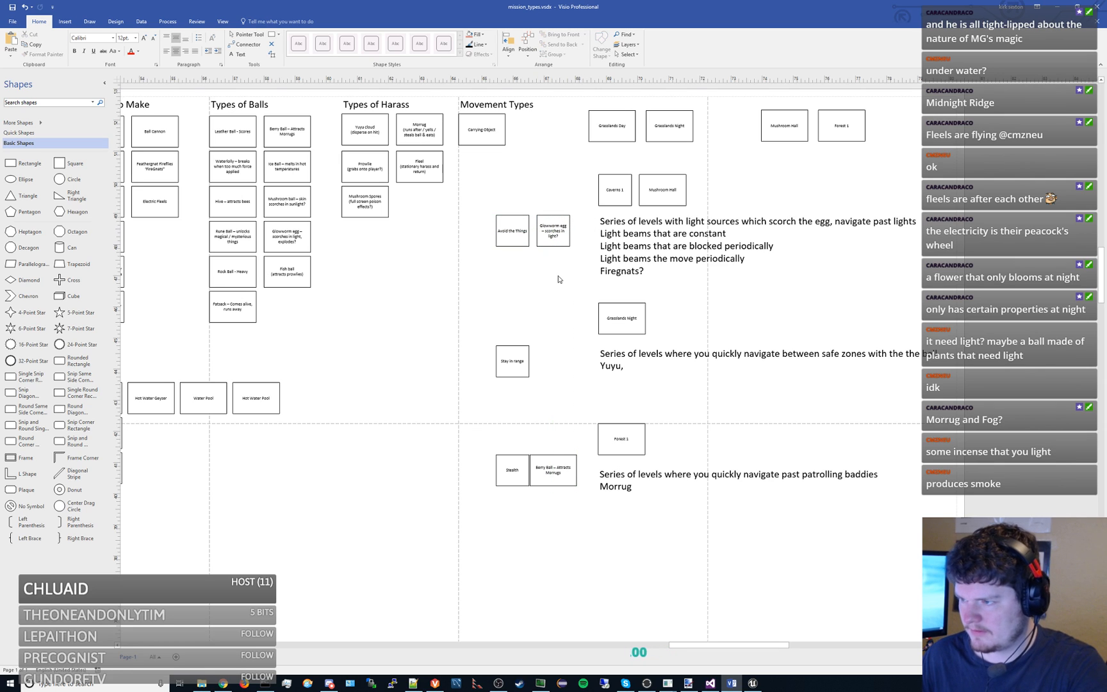